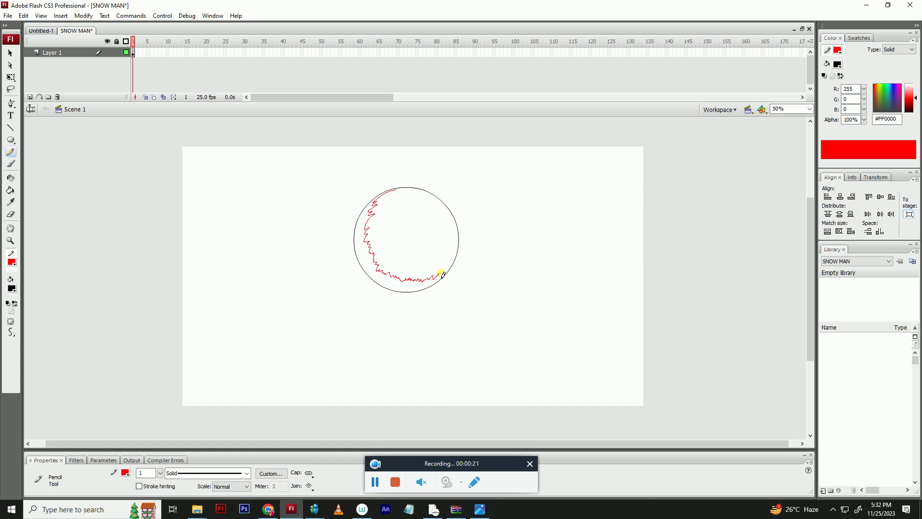
- Finish the jagged red shading line along the circle's lower edge and nudge the whole line six steps to the left
drag(458, 253, 460, 243)
key(v)
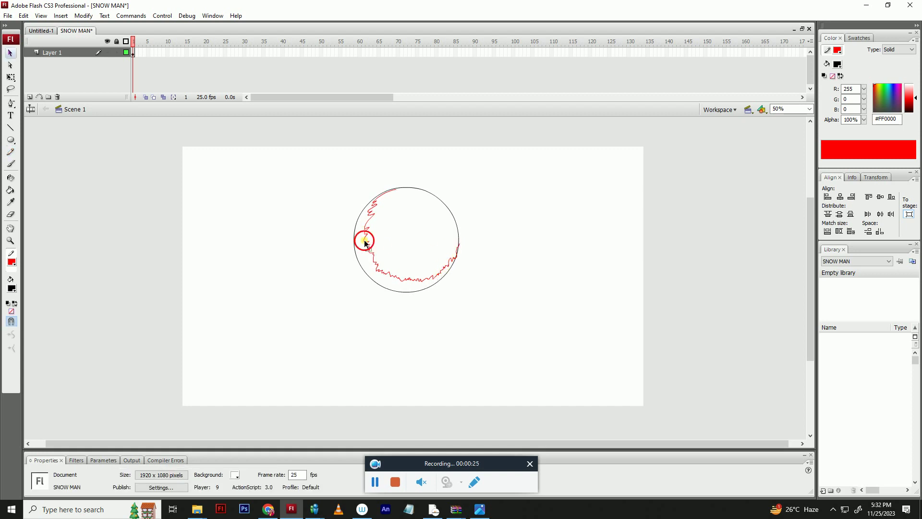
click(367, 234)
key(Left)
key(Left)
key(Left)
key(Left)
key(Left)
key(Left)
- Fill the crescent between the jagged line and the circle's outline with the custom gray-blue #A3C2C2
key(k)
click(362, 257)
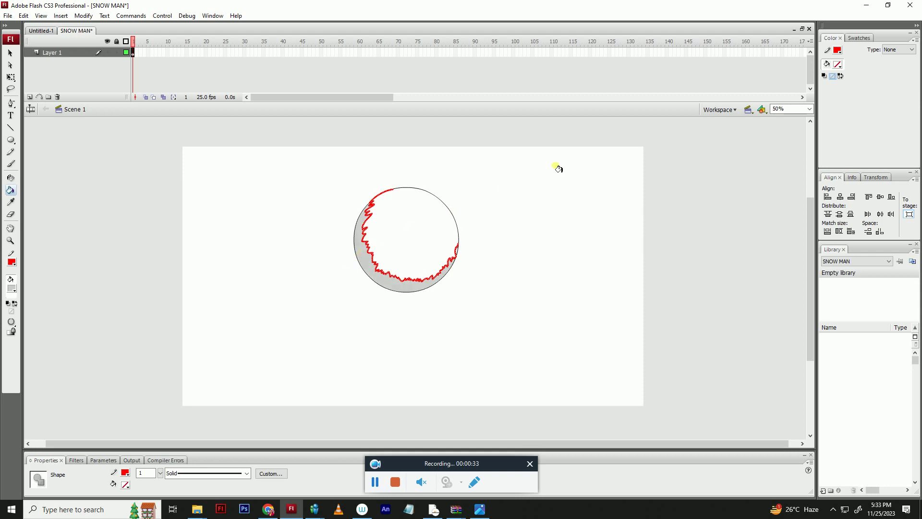
click(11, 288)
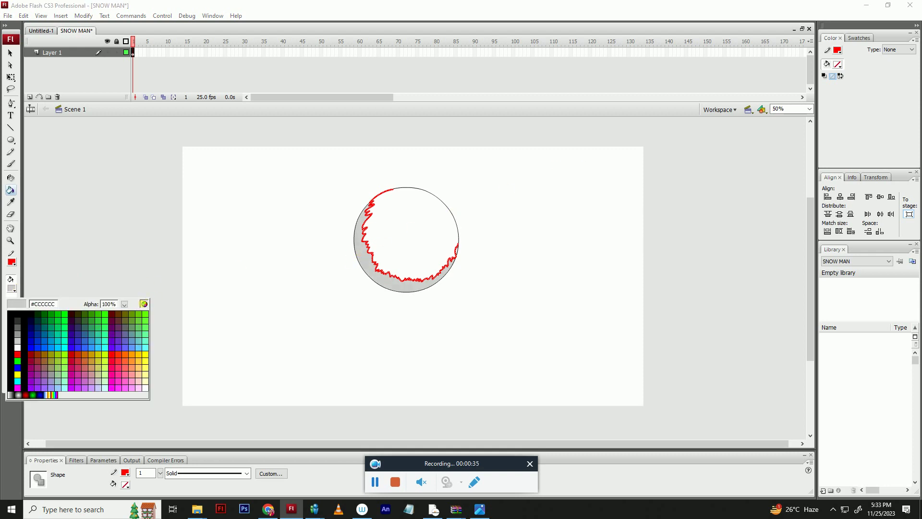
click(144, 304)
drag(514, 266, 506, 259)
drag(564, 206, 563, 214)
click(372, 319)
click(375, 277)
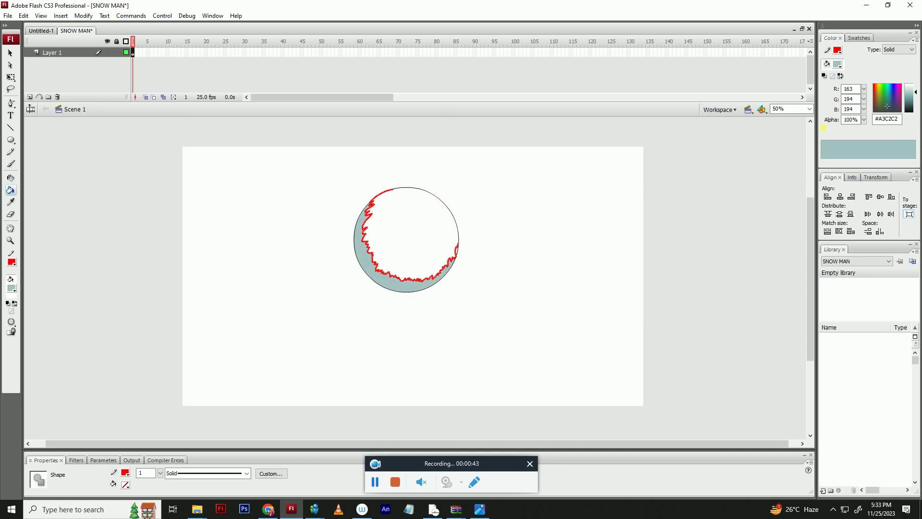
- Lighten the crescent's fill to #B3CCCC and delete the red shading line
click(913, 91)
click(402, 286)
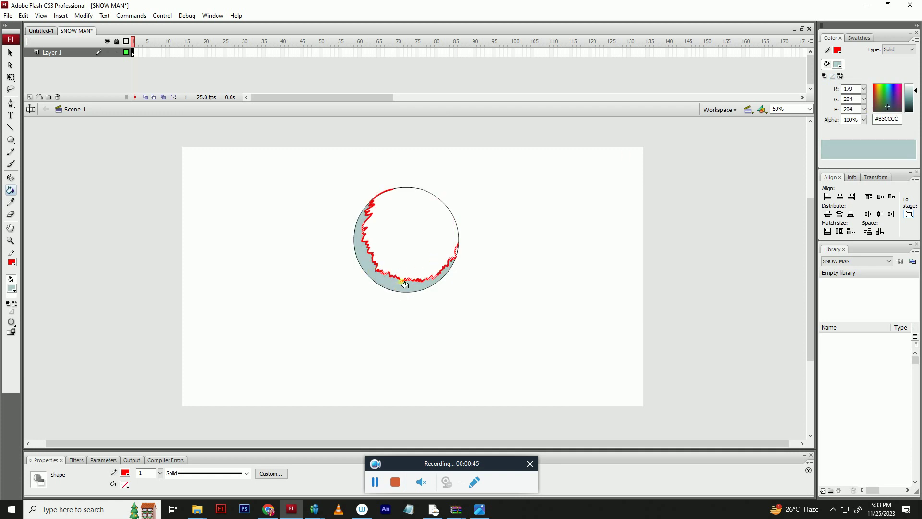
key(v)
key(Delete)
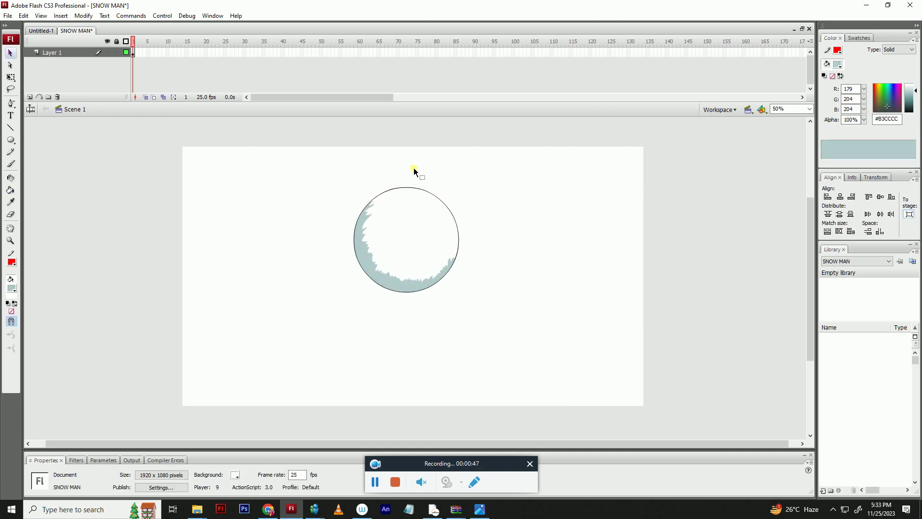
- Draw a jagged red highlight line inside the circle's upper-right edge and widen it slightly past the circle's outline
key(y)
mouse_move(385, 196)
mouse_down()
mouse_move(445, 224)
mouse_move(461, 259)
mouse_up()
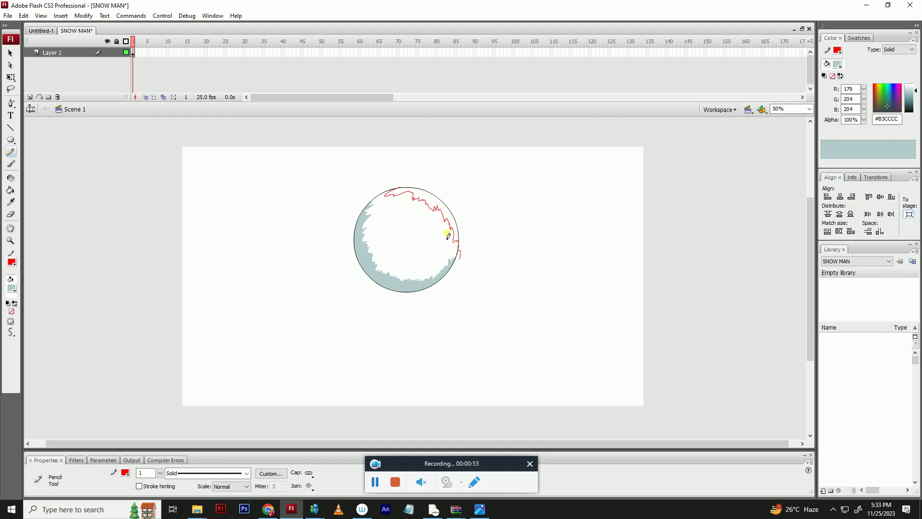
key(v)
double_click(430, 210)
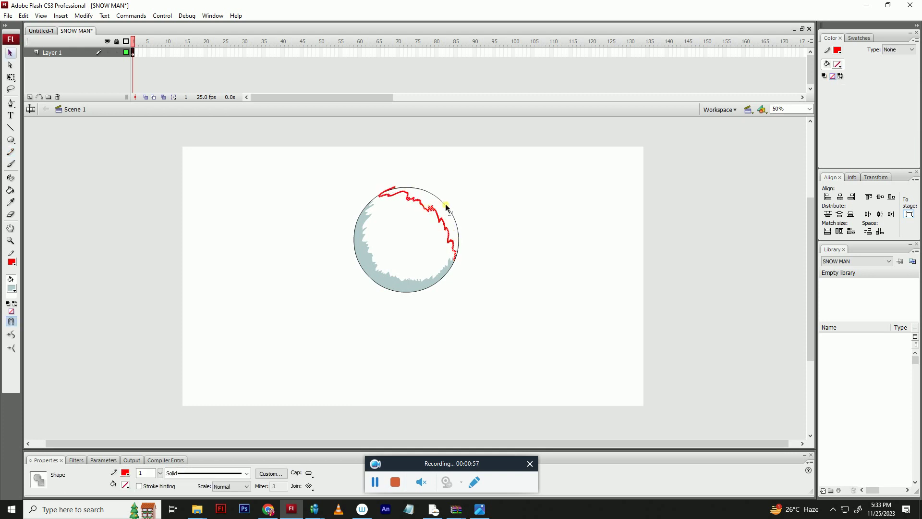
key(q)
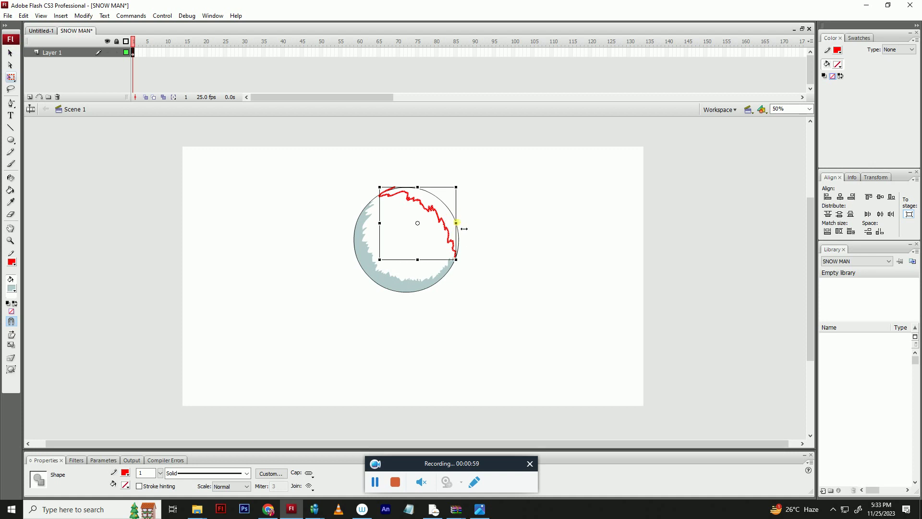
drag(456, 222, 461, 222)
click(479, 203)
- Sample the crescent's color, refill the crescent with the lighter #C7DAD9, and fill the circle's middle area with #E6EEEE
key(i)
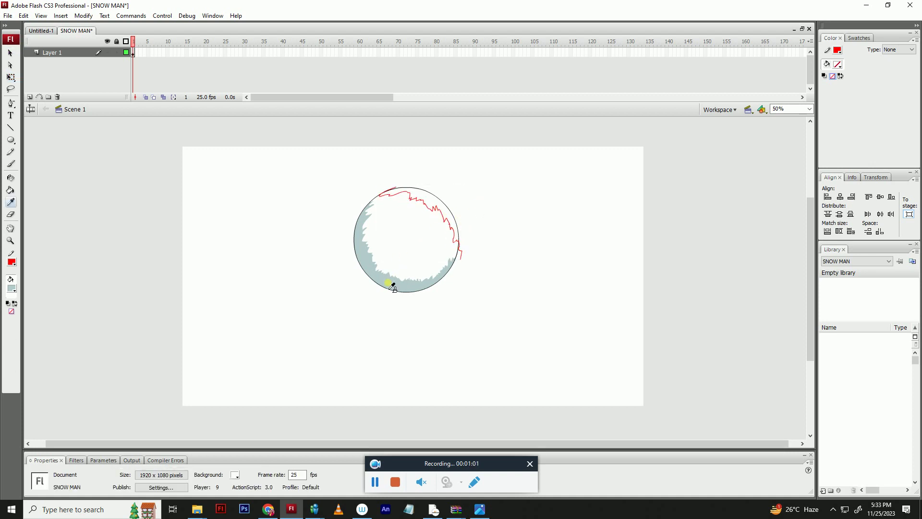
click(393, 287)
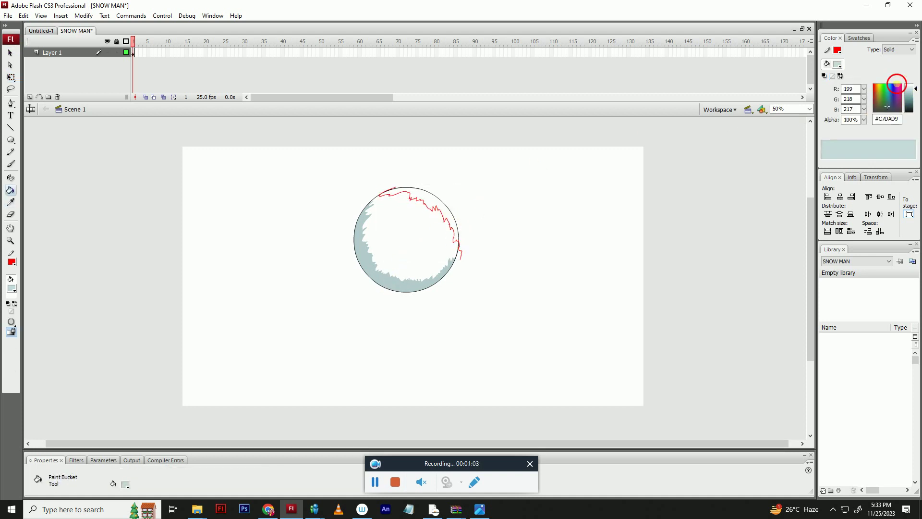
click(365, 269)
drag(915, 89, 915, 87)
click(415, 242)
drag(914, 87, 915, 86)
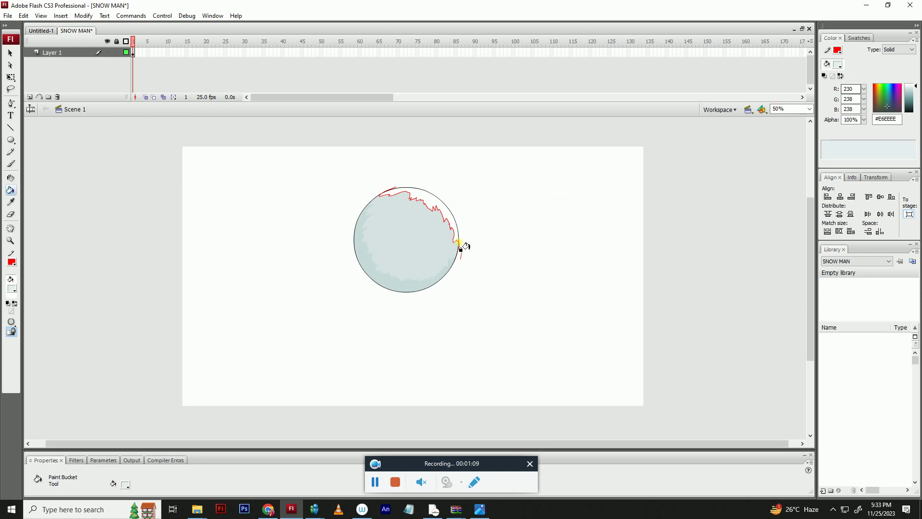
click(435, 244)
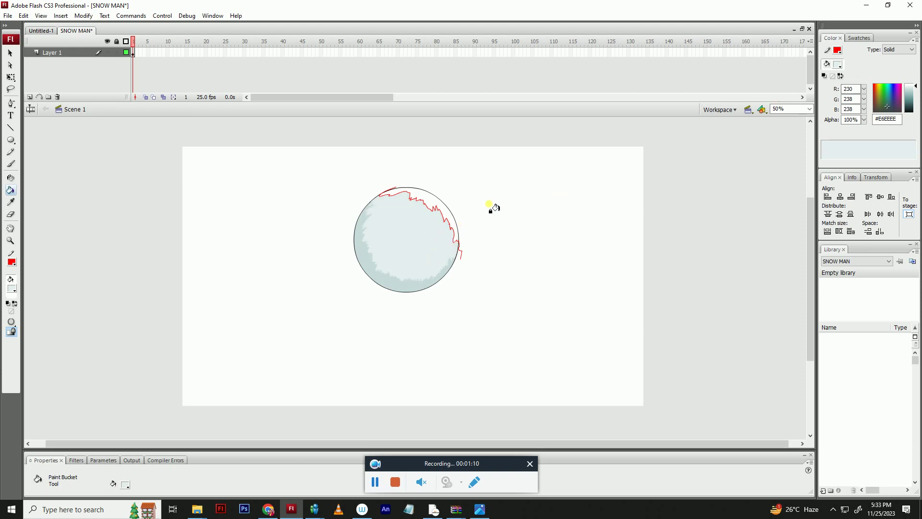
- Delete the red highlight line and remove the circle's black outline
key(v)
click(412, 198)
double_click(412, 198)
key(Delete)
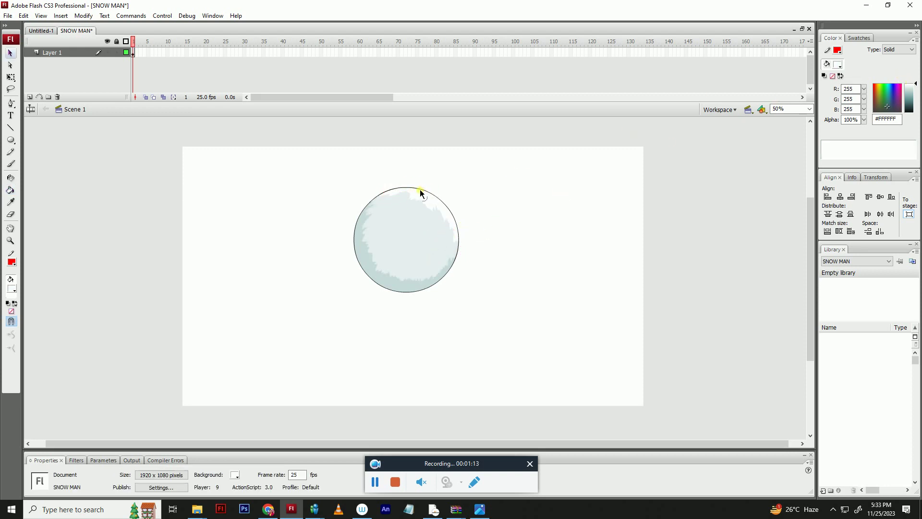
double_click(421, 190)
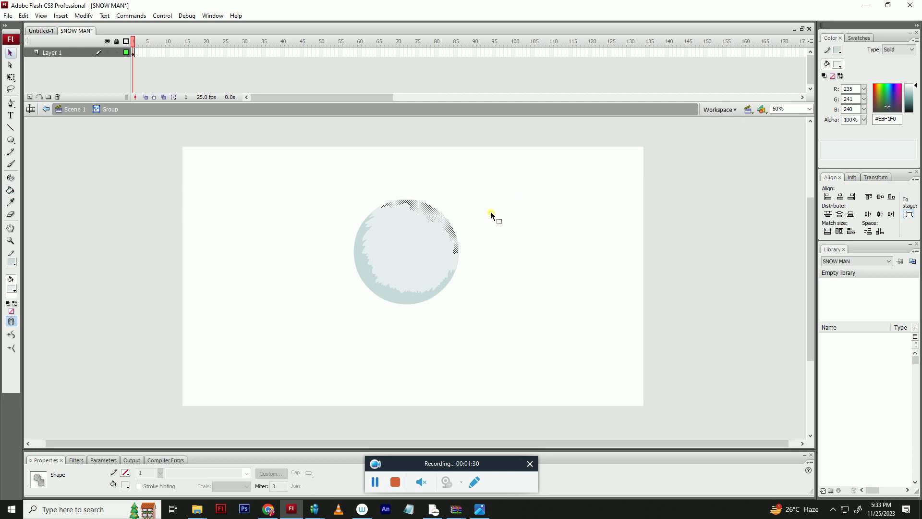
- Inside the snowball group, darken the fill of the middle area to #D7E3E2
click(491, 212)
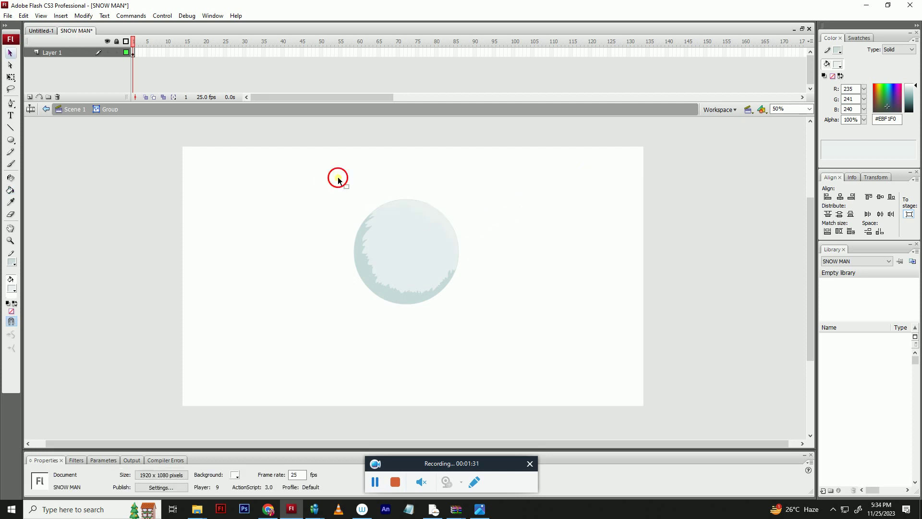
drag(338, 177, 470, 310)
key(ctrl+g)
click(429, 254)
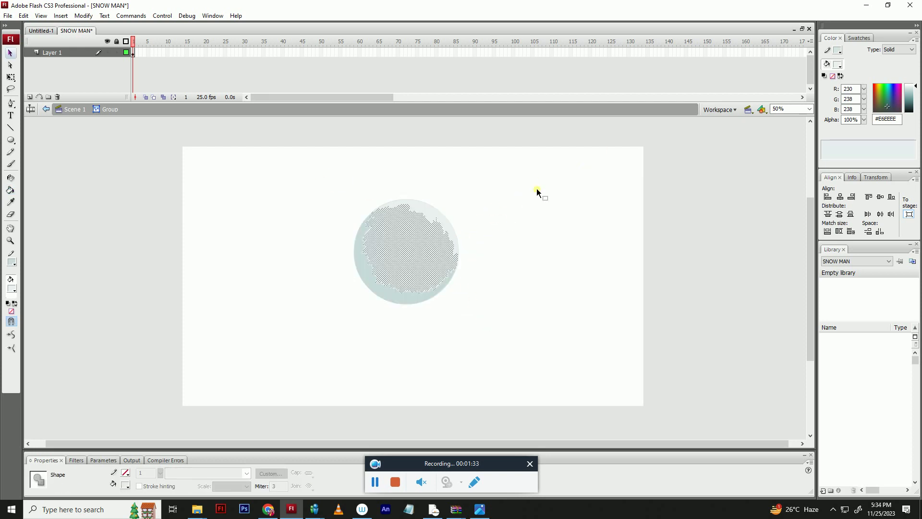
click(916, 92)
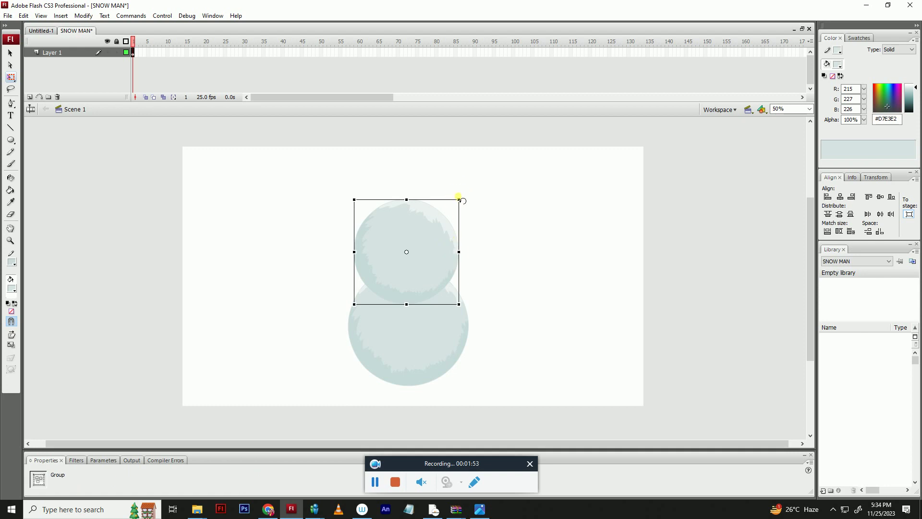
- Rotate the upper snowball slightly clockwise above the larger one
drag(458, 197, 472, 208)
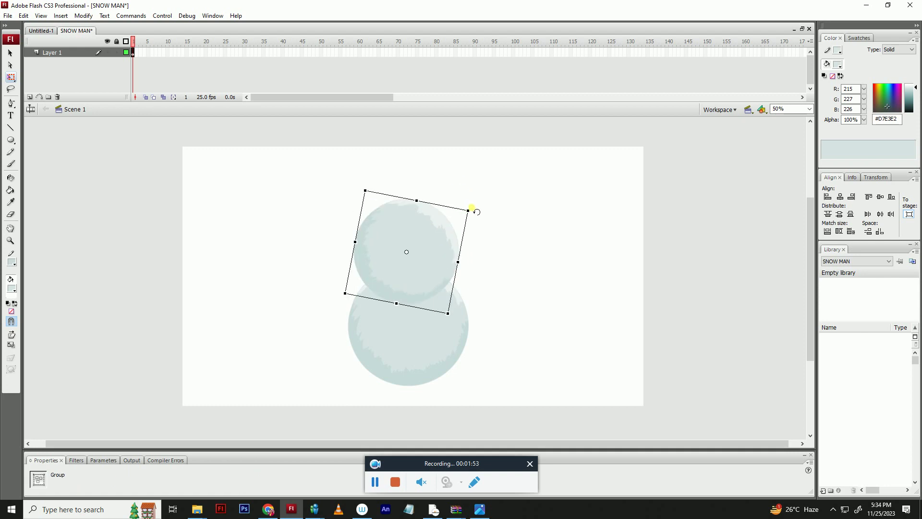
click(485, 211)
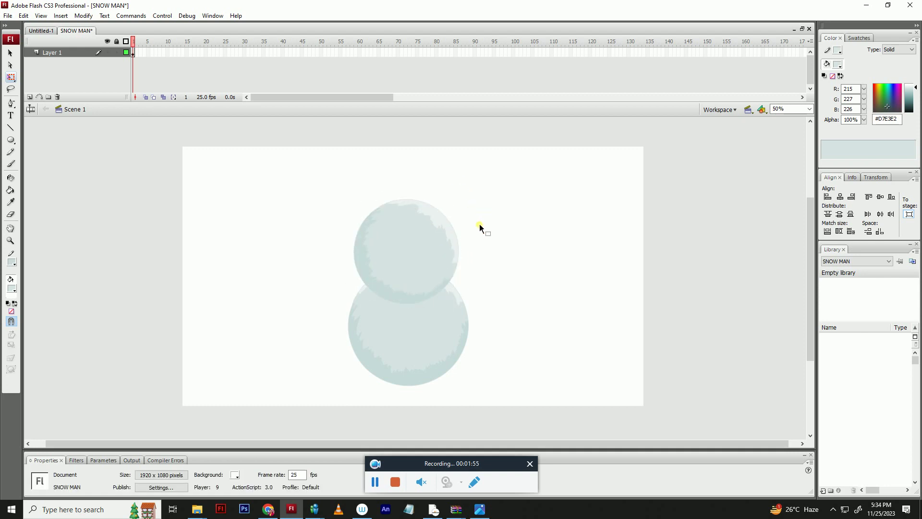
click(431, 315)
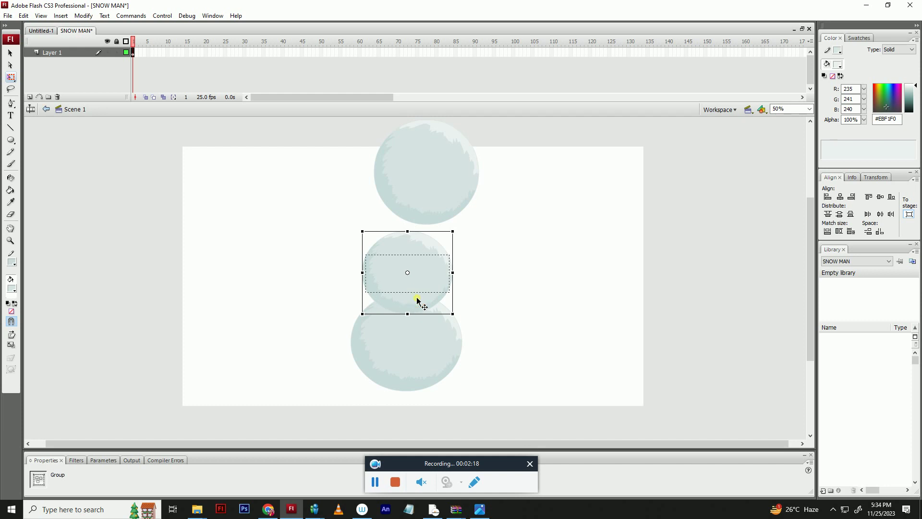
- Place the third snowball on top of the middle one and scale it down to form the snowman's head
double_click(419, 303)
double_click(471, 271)
drag(453, 188, 435, 211)
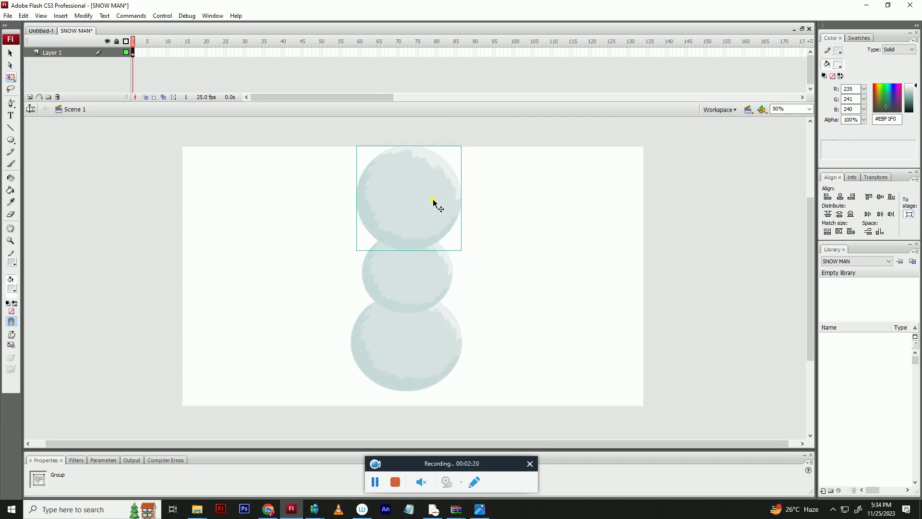
click(461, 145)
drag(461, 145, 440, 165)
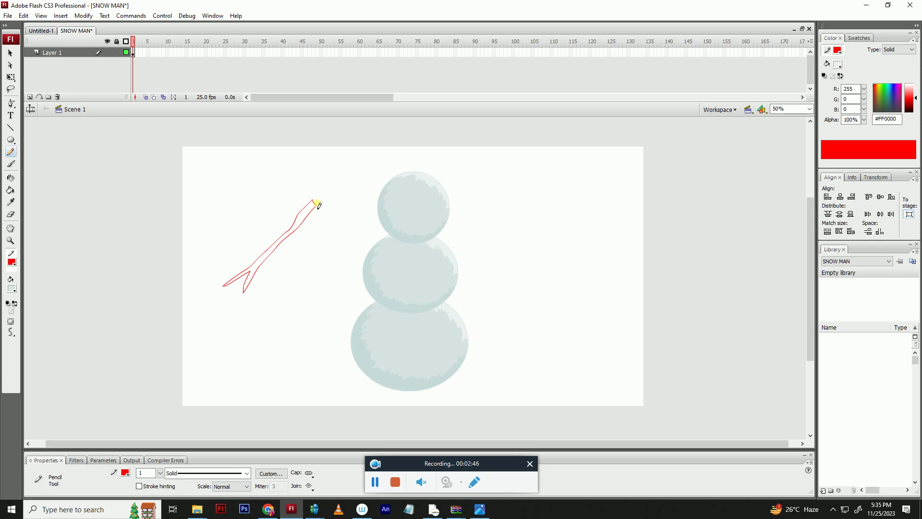
- Fill the forked branch outline with brown #663300
key(v)
click(12, 288)
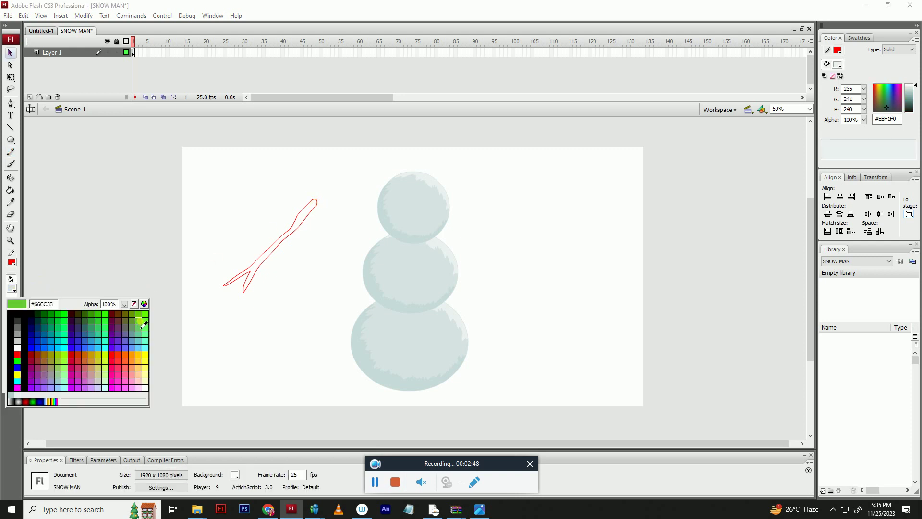
click(117, 314)
key(k)
click(291, 235)
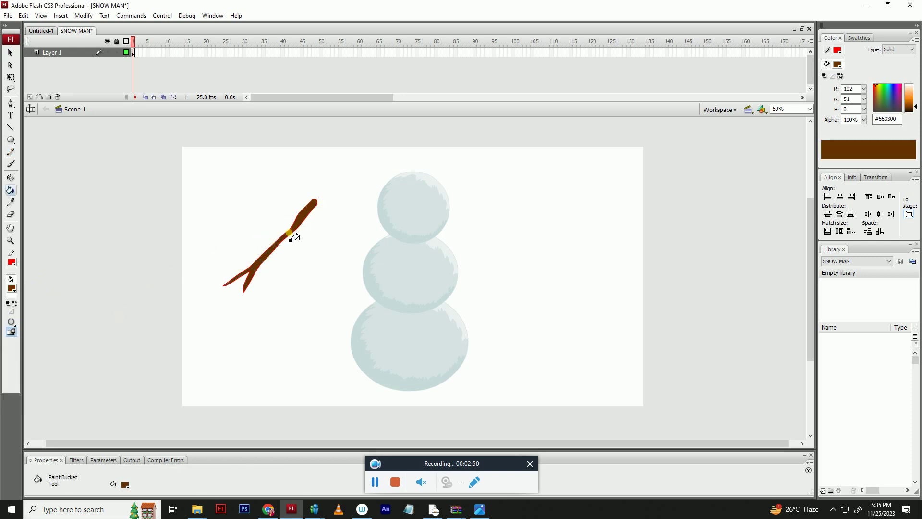
- Recolor the branch's red outline to the very dark brown #1A0D00
key(v)
drag(184, 161, 358, 332)
click(12, 263)
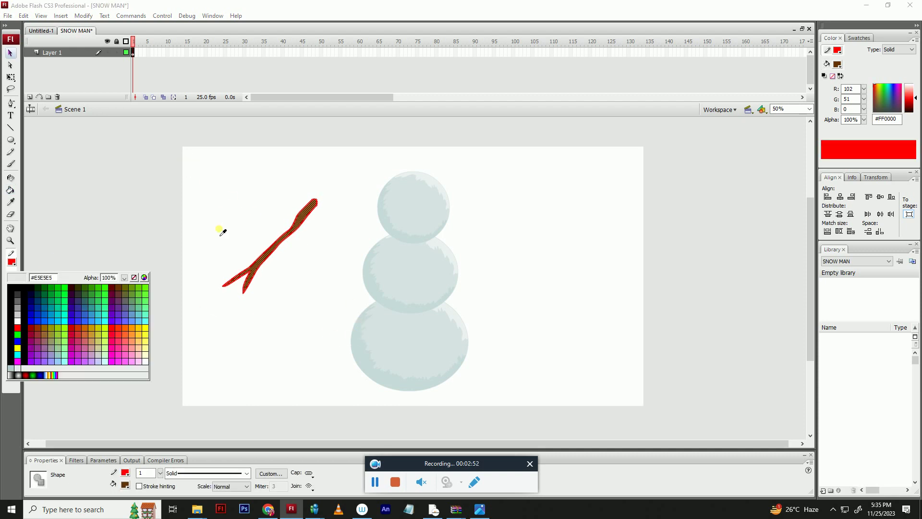
click(306, 214)
drag(916, 107, 915, 111)
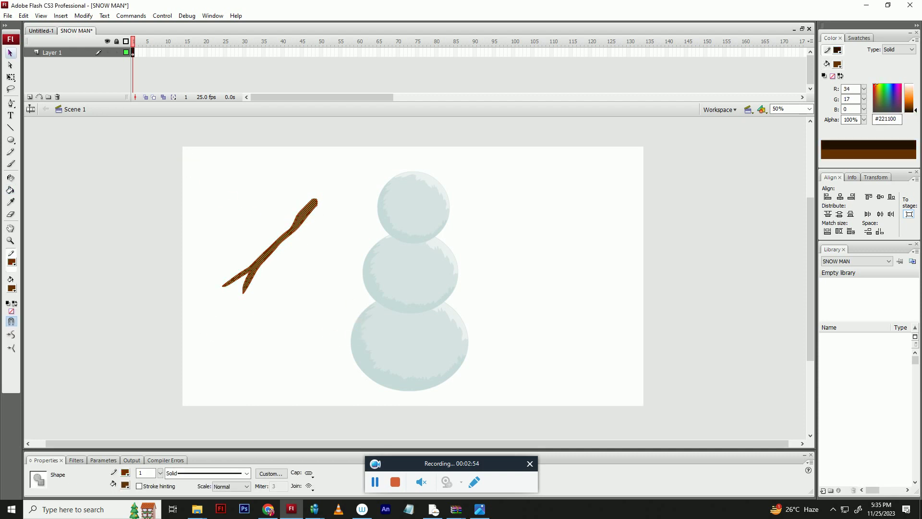
click(169, 276)
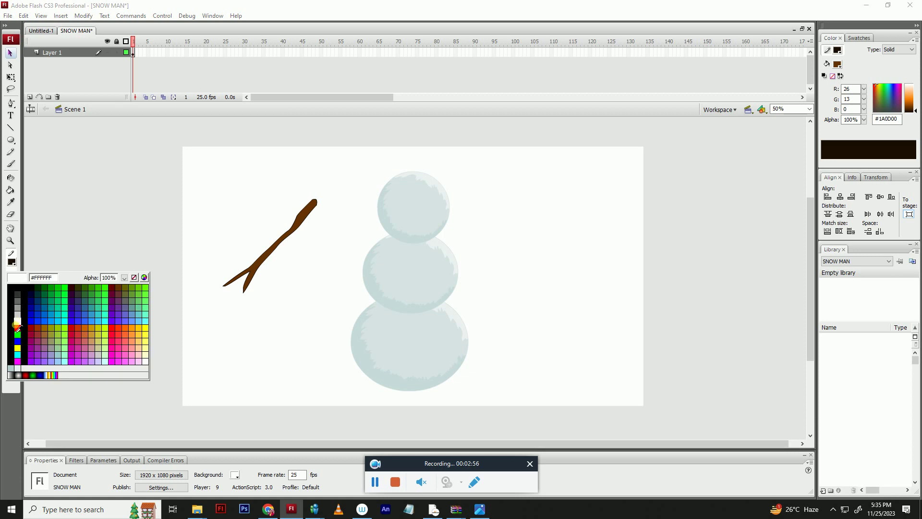
- Draw a red dividing line along the length of the branch with the Pencil tool and select the branch's fill above it
click(13, 326)
key(y)
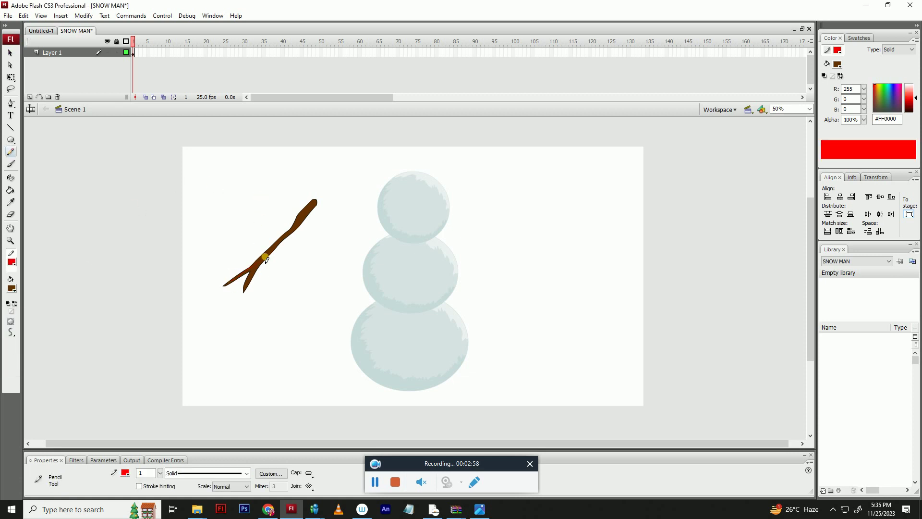
key(v)
click(313, 203)
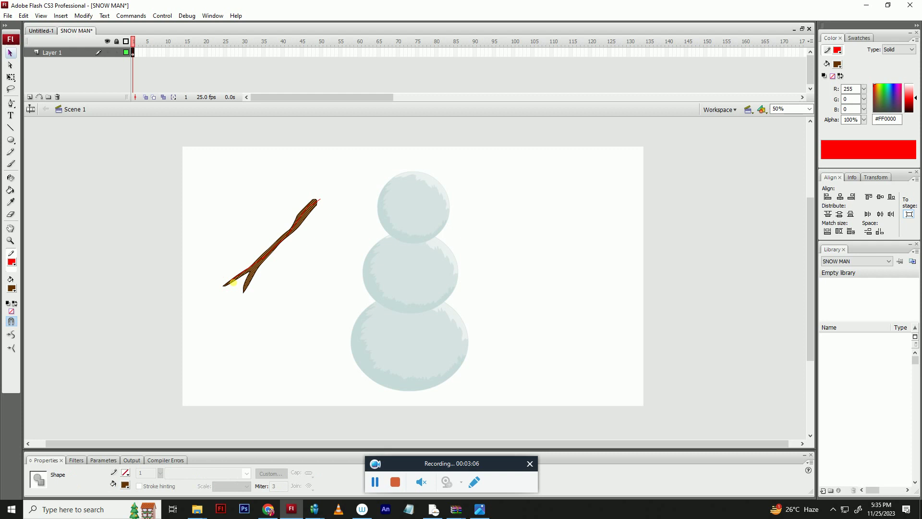
click(233, 280)
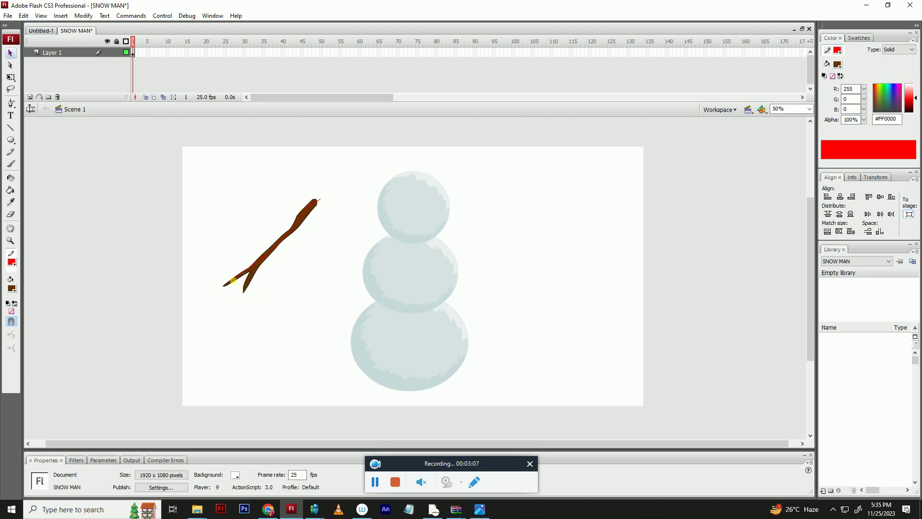
click(227, 273)
click(302, 212)
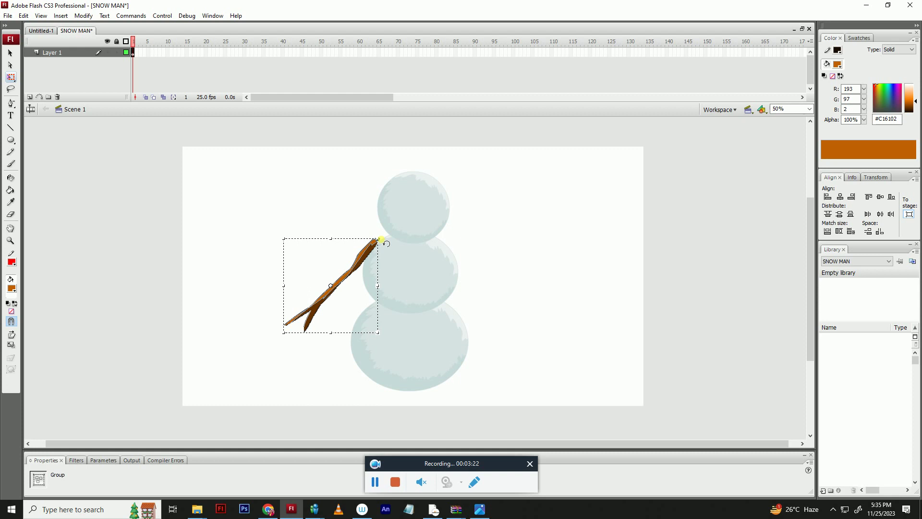
- Rotate the branch arm clockwise with its thick end resting on the middle snowball
drag(381, 240, 376, 263)
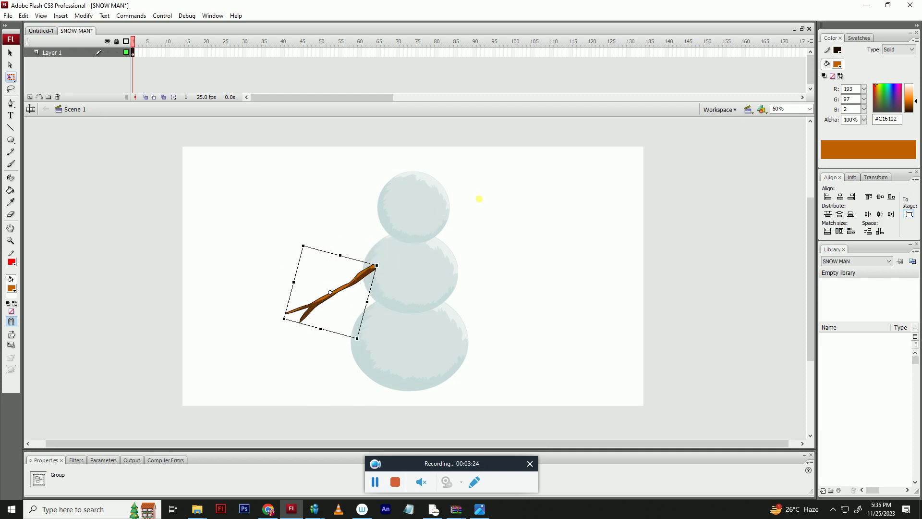
click(478, 198)
- Try a light blue background color for the document and undo the change
double_click(206, 97)
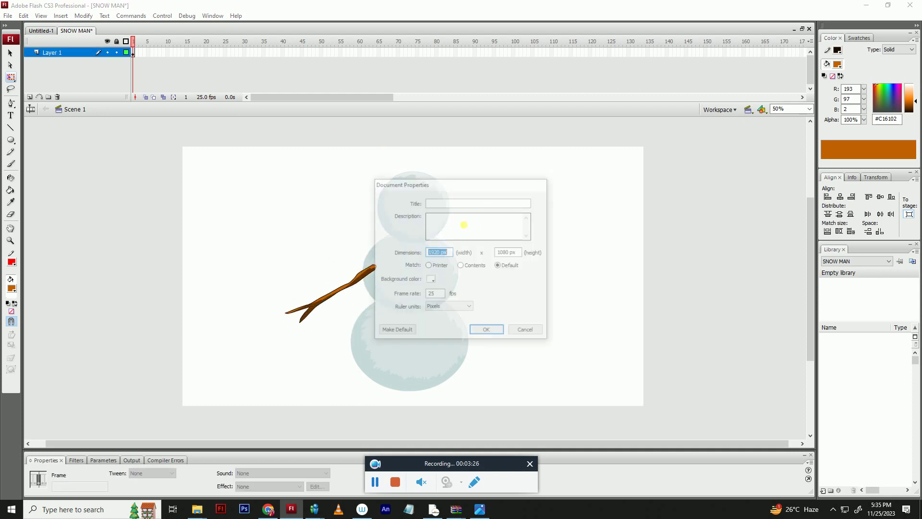
click(431, 280)
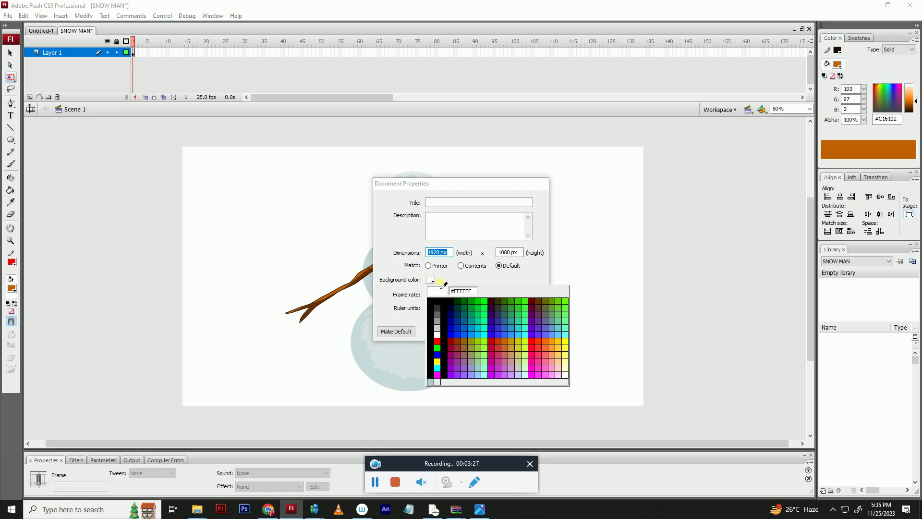
click(481, 375)
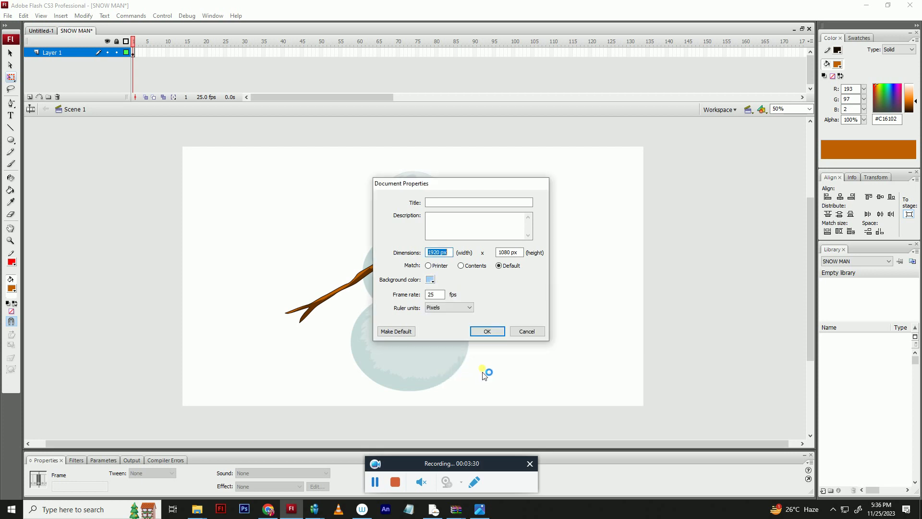
click(491, 331)
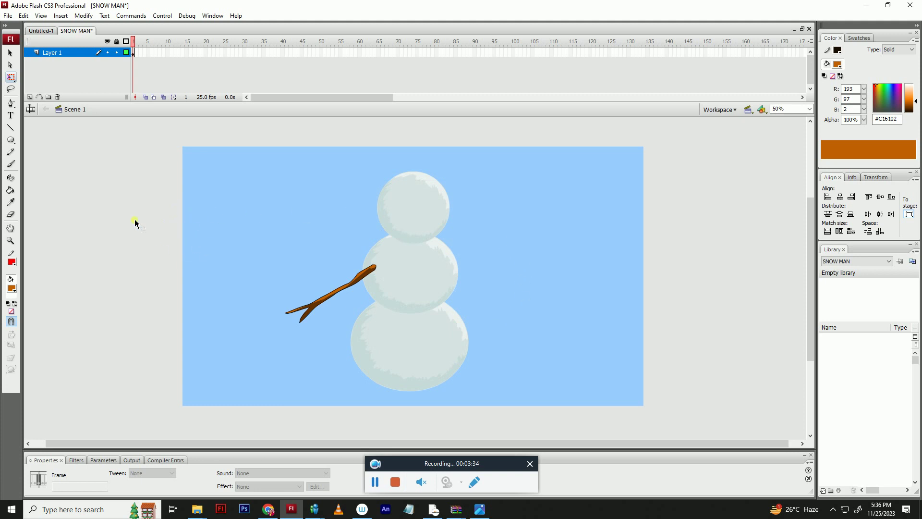
key(ctrl+z)
- Add a new layer beneath Layer 1 and draw a rectangle with a red outline on it
click(31, 97)
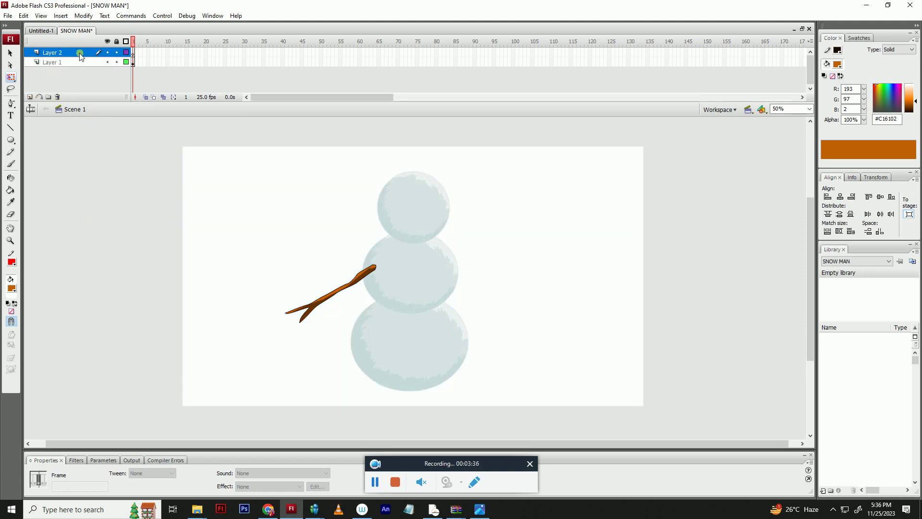
drag(235, 108, 235, 100)
key(r)
drag(215, 178, 270, 243)
- Match the red rectangle outline to the stage's size and align it with the stage edges
double_click(269, 216)
click(827, 231)
click(839, 231)
click(868, 231)
click(880, 231)
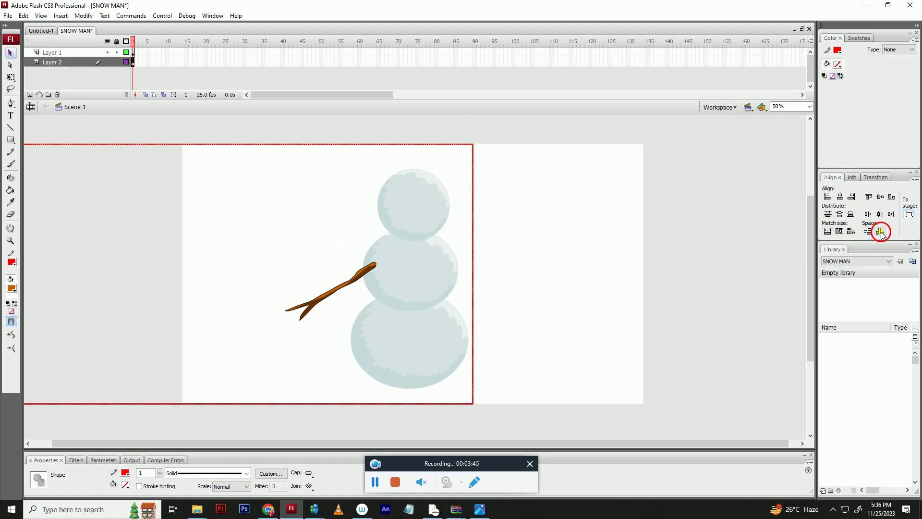
- Fill the stage-sized rectangle with a custom muted teal of red 119, green 189 and blue 189
click(11, 288)
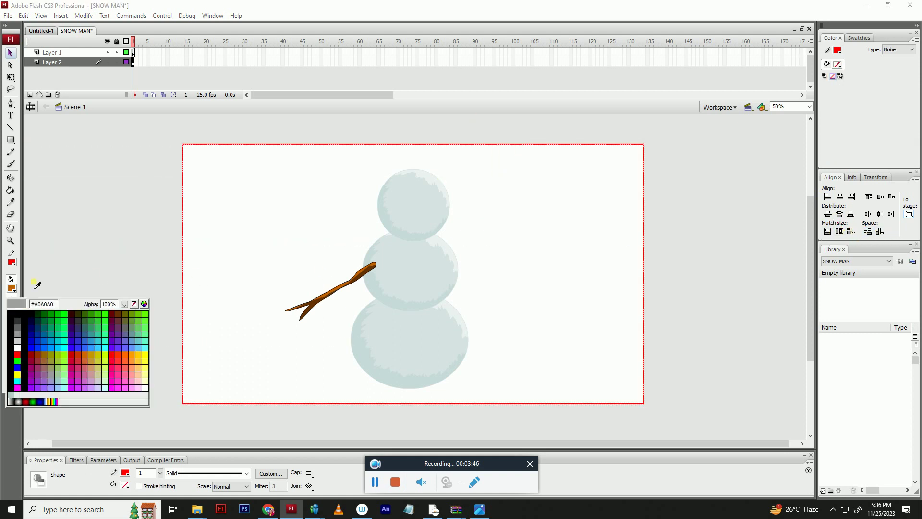
click(146, 307)
click(506, 246)
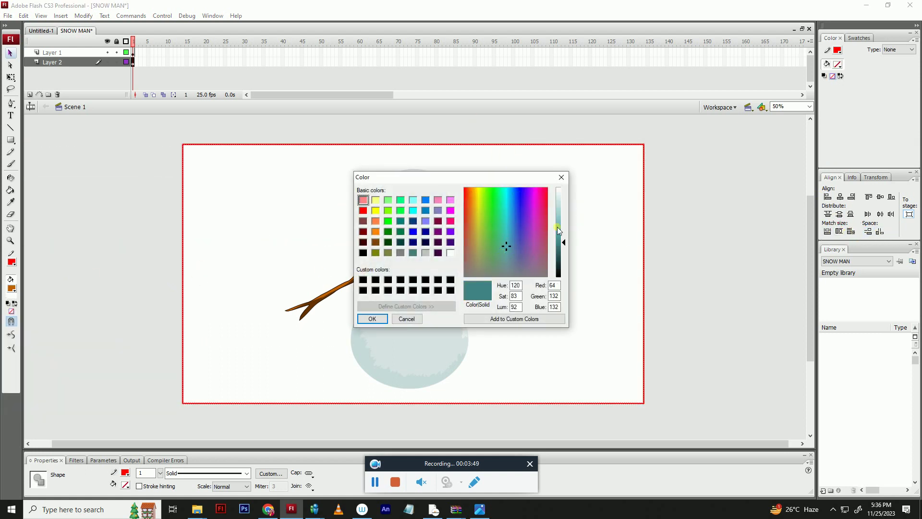
drag(563, 239, 563, 223)
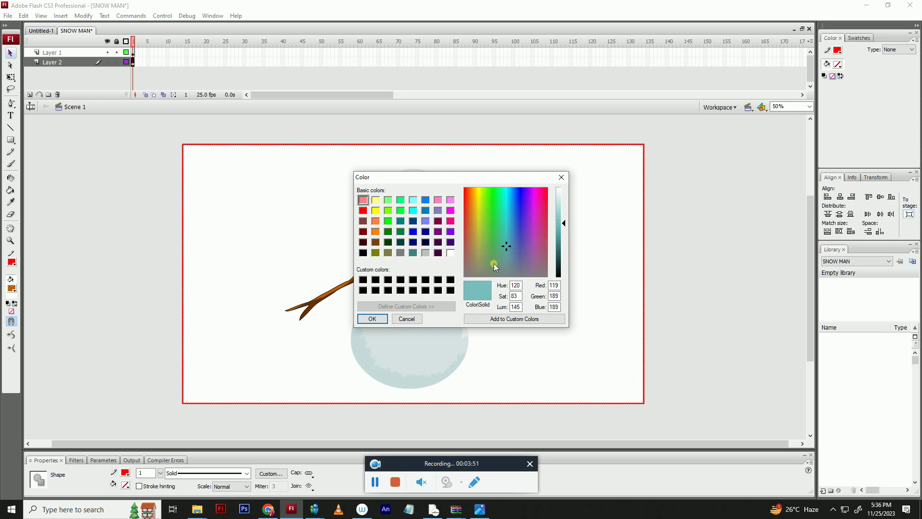
click(372, 318)
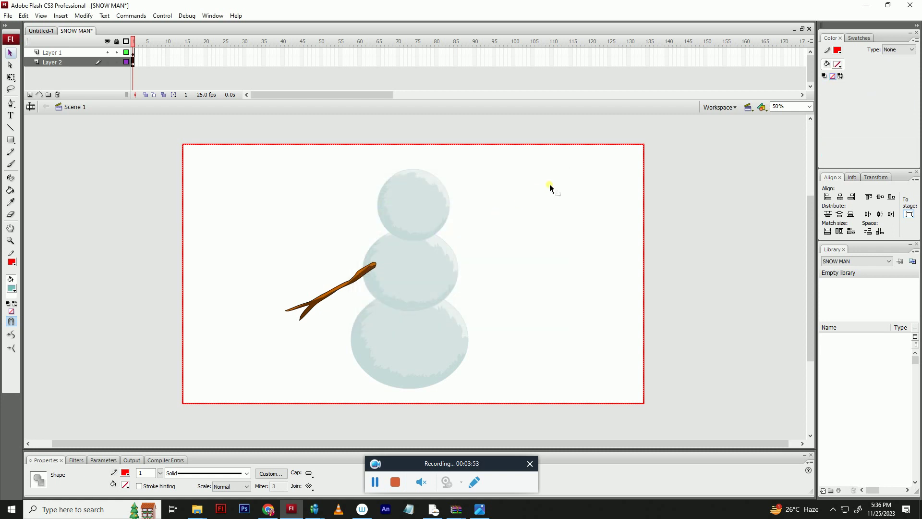
key(k)
click(552, 182)
- Lock the background layer, make Layer 1 active and save the document
click(116, 62)
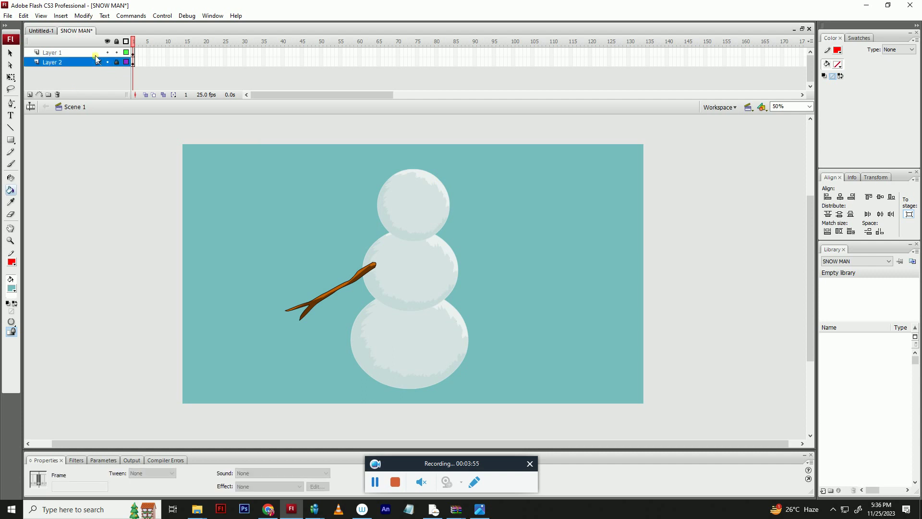
click(90, 53)
key(ctrl+s)
key(v)
click(485, 189)
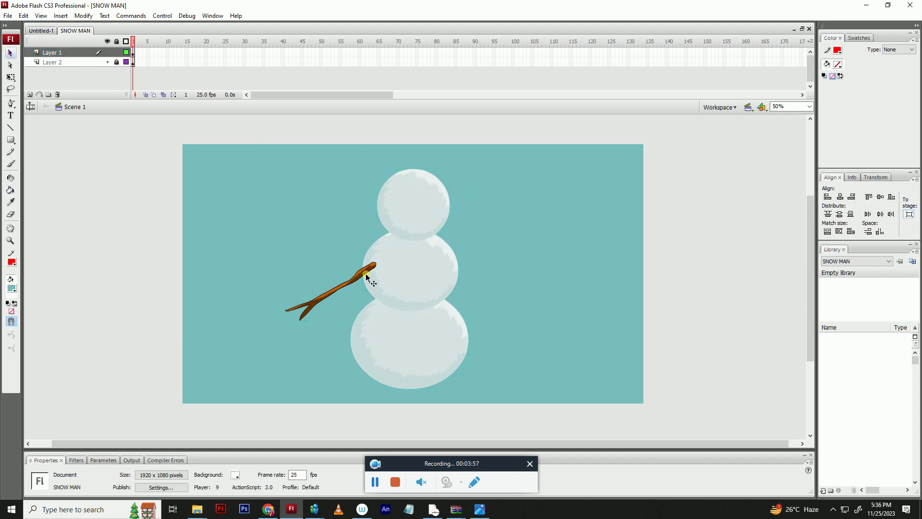
- Duplicate the branch arm to the snowman's other side, turn it to point outward and upward, and send it behind the snowballs
drag(370, 278, 416, 242)
key(q)
mouse_move(472, 231)
mouse_down()
mouse_move(488, 228)
mouse_move(484, 236)
mouse_up()
key(ctrl+shift+Down)
- Reposition the original branch arm slightly, rotate it to a shallower angle and save the document
mouse_move(361, 276)
mouse_down()
mouse_move(370, 276)
mouse_move(364, 270)
mouse_up()
click(509, 207)
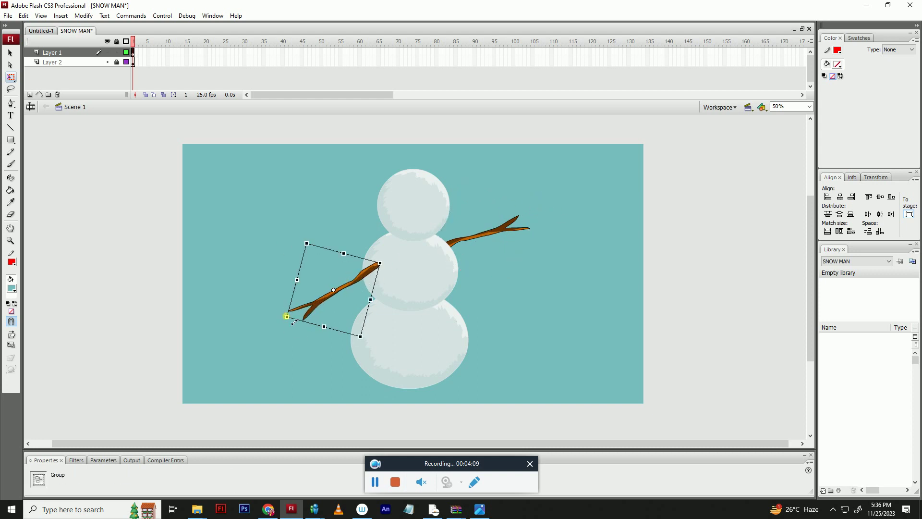
drag(290, 324, 291, 303)
click(267, 253)
key(ctrl+s)
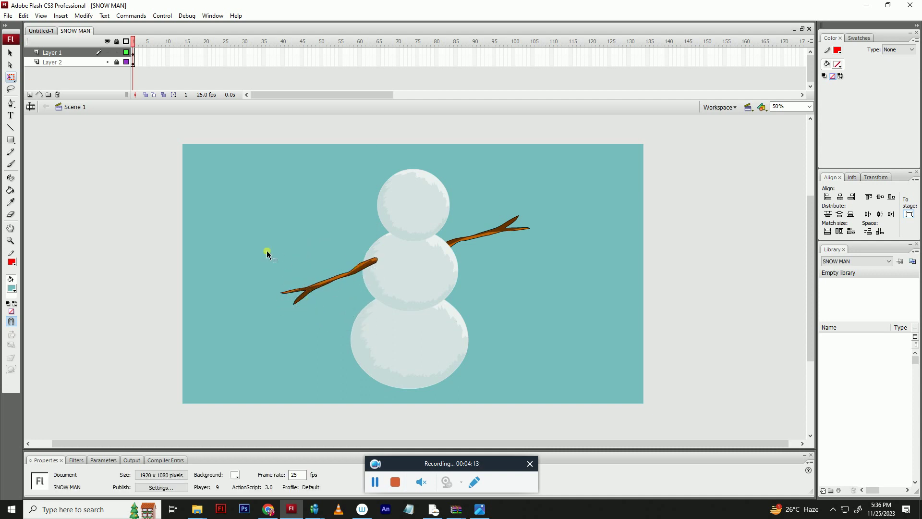
- Open the original branch group and draw a small pointed twig above it near its thick end with the Line tool
click(341, 268)
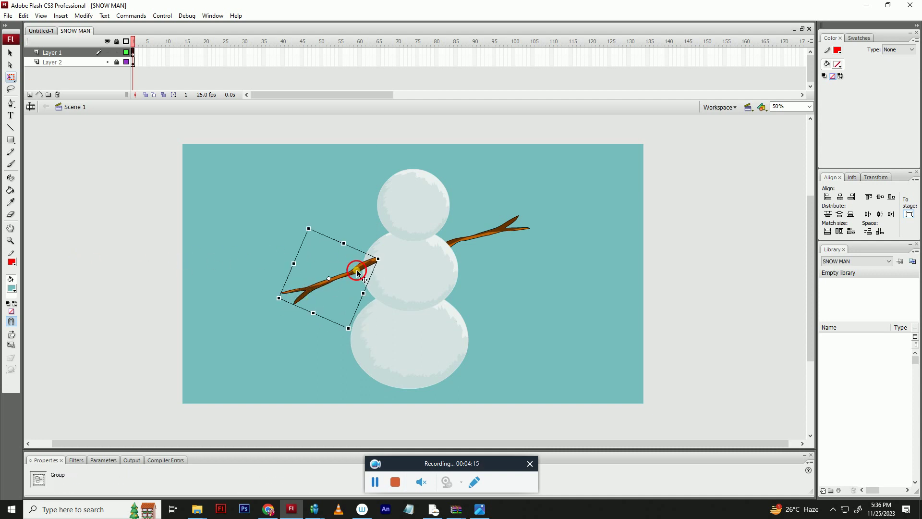
double_click(341, 266)
key(n)
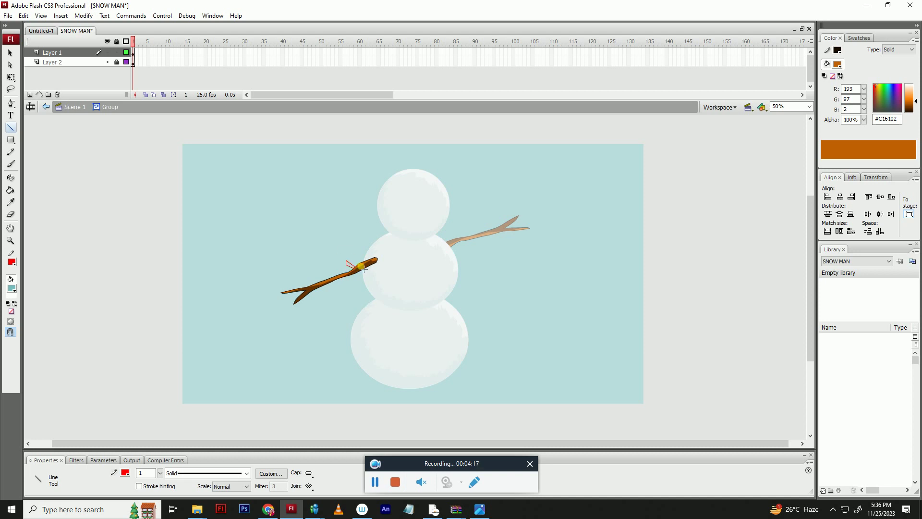
- Recolor the twig's outline with the branch's dark brown, fill it with #C16102 and leave the group
key(i)
click(357, 269)
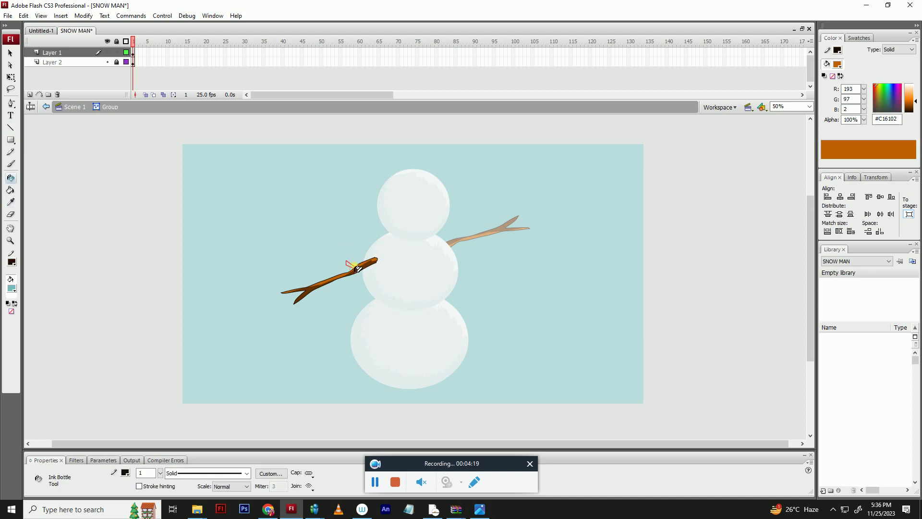
key(k)
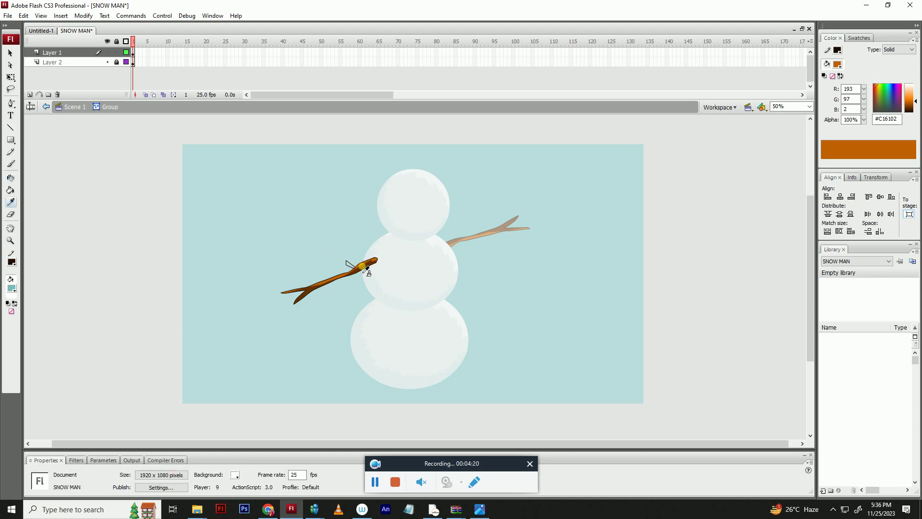
key(e)
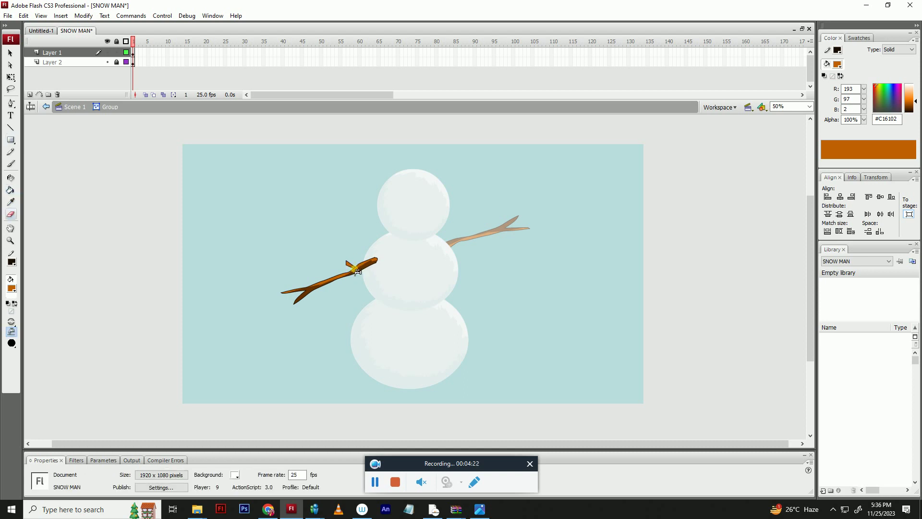
key(v)
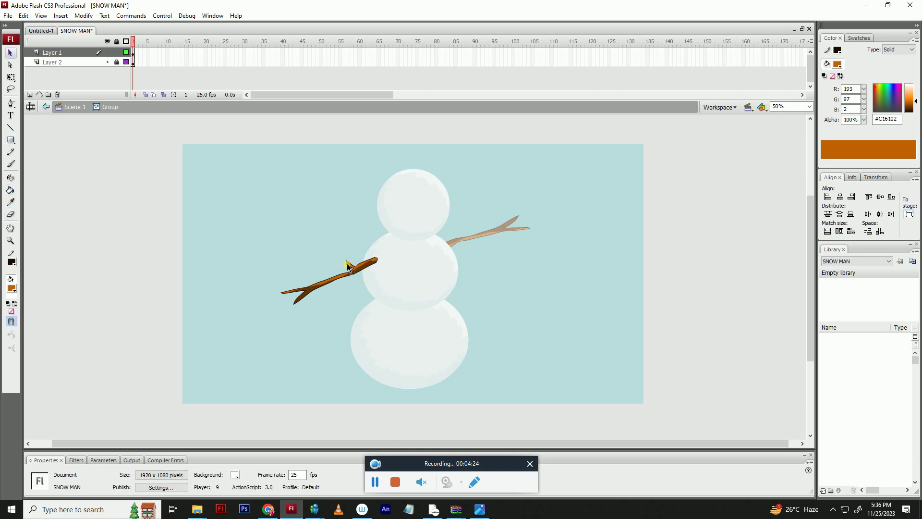
double_click(354, 257)
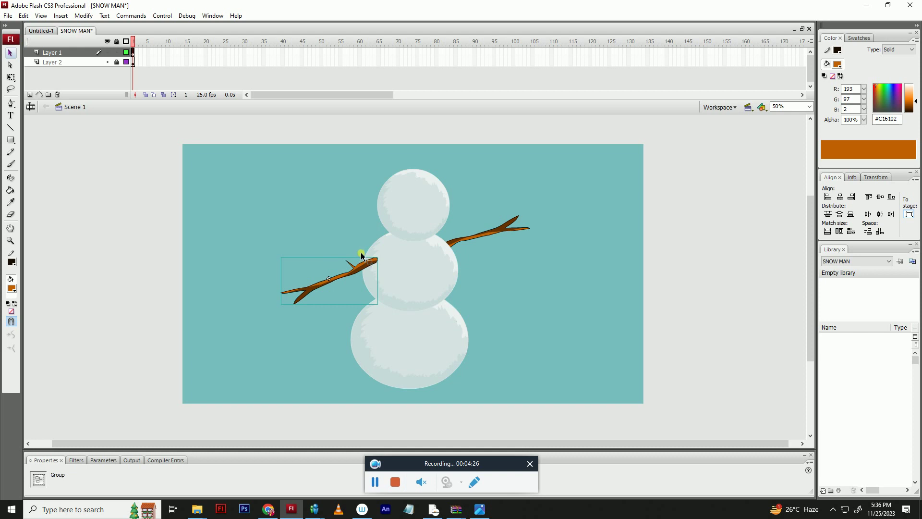
click(361, 247)
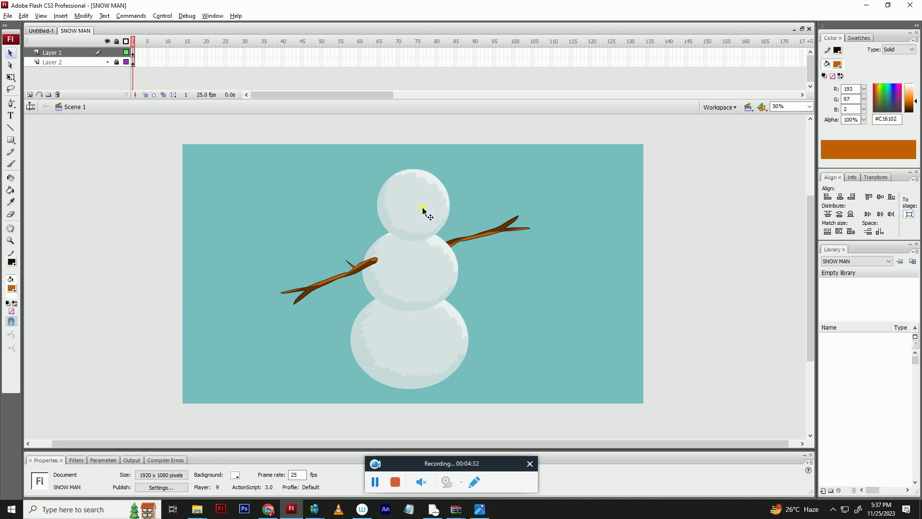
- Place a copy of the head snowball on the empty background beside the snowman and recolor its fill to #333333
drag(423, 212, 580, 288)
click(570, 281)
click(12, 288)
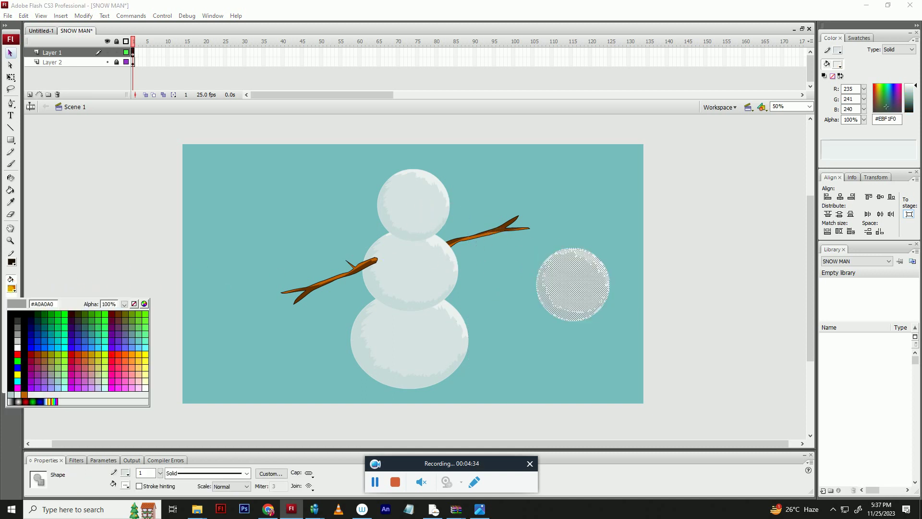
click(17, 320)
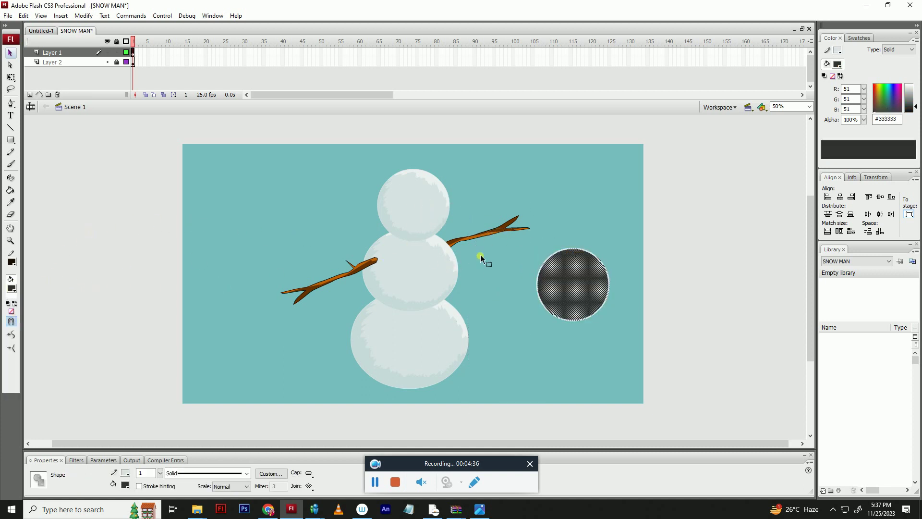
- Set the dark ball's outline color to black #000000
click(10, 254)
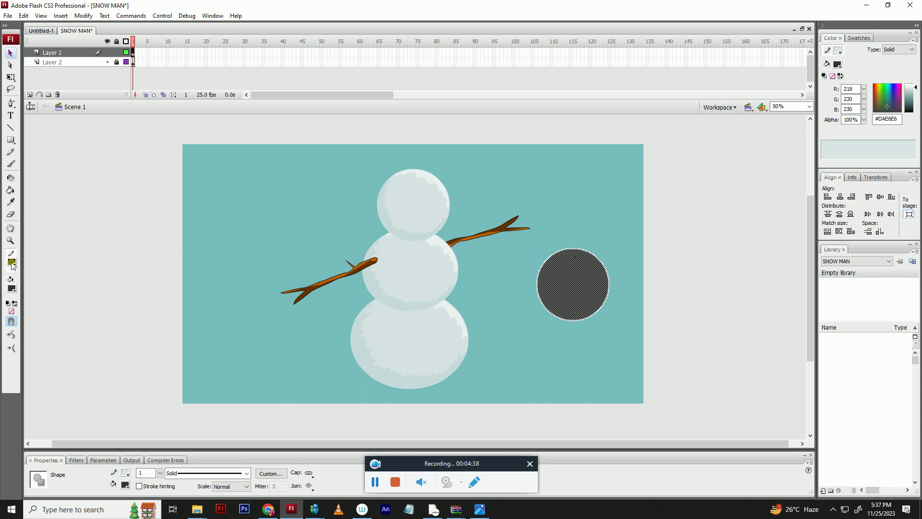
click(11, 262)
click(10, 280)
click(607, 258)
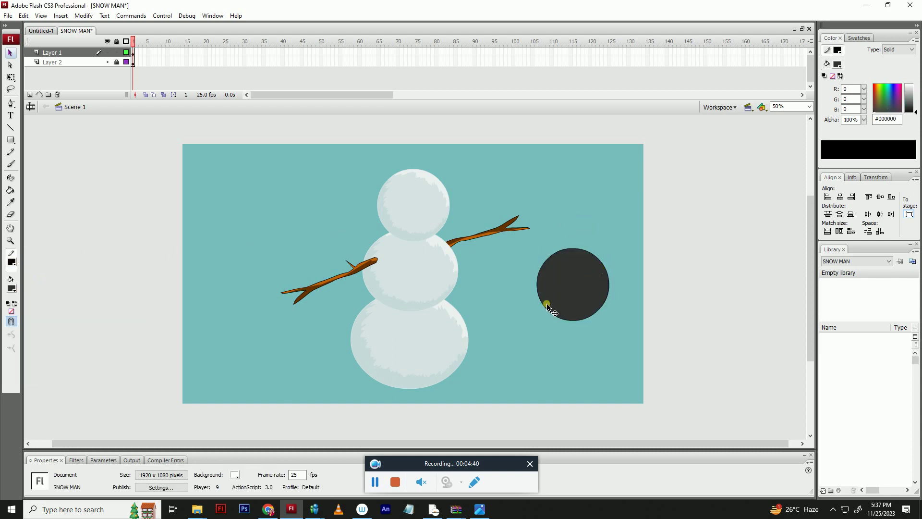
- Shade the dark ball's lower-left crescent with #1E1E1E, using an offset copy of its outline as a temporary boundary
click(546, 311)
drag(546, 310, 551, 306)
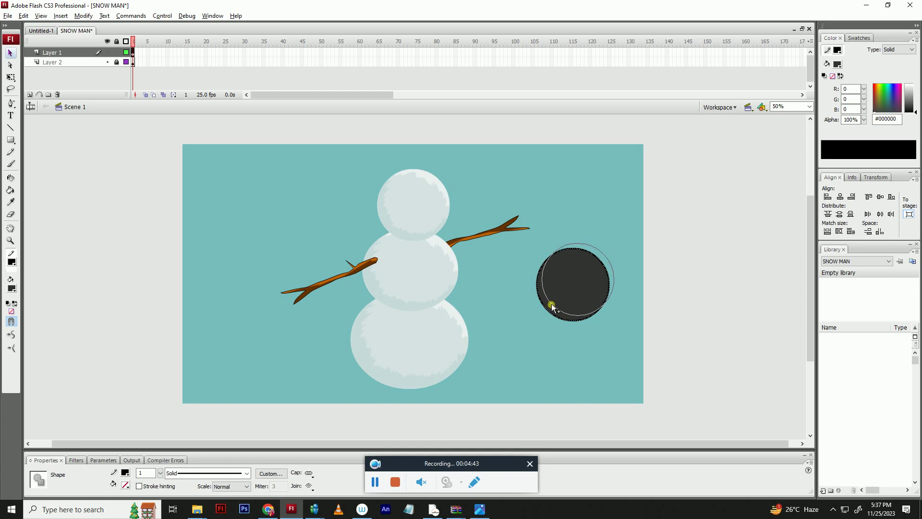
click(915, 107)
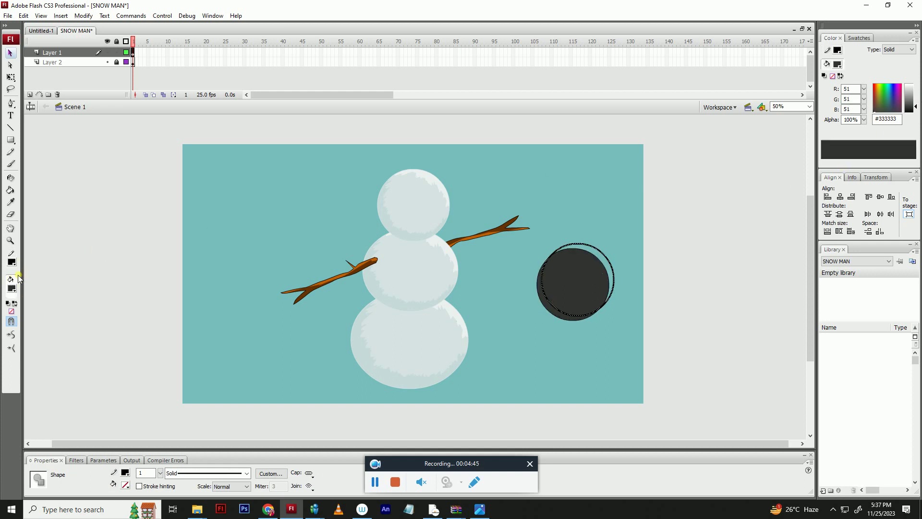
click(915, 109)
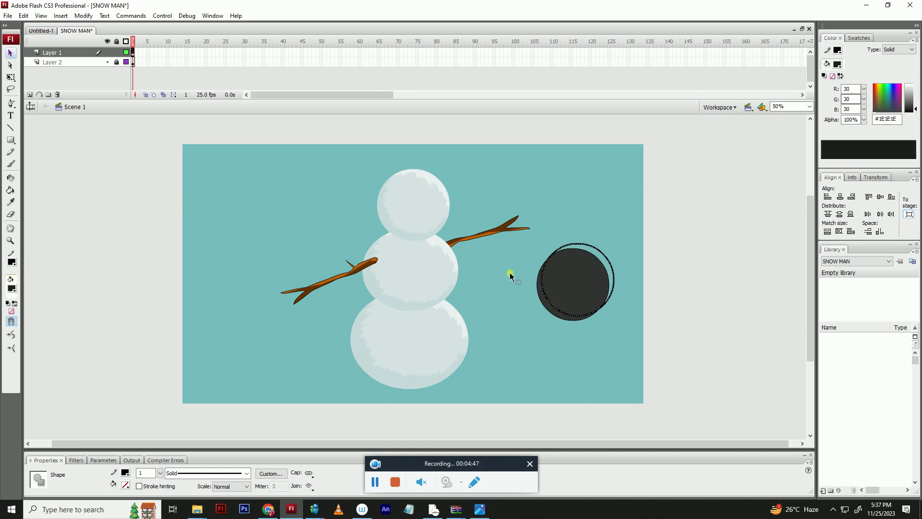
key(k)
click(543, 294)
key(Delete)
key(v)
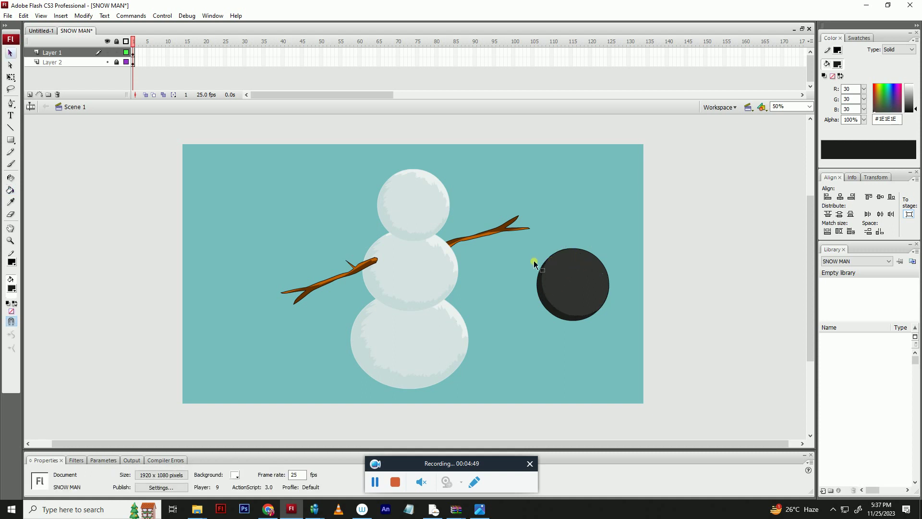
- Place a copy of the dark ball beside the stage and turn it into a white #FFFFFF circle without an outline
key(ctrl+a)
drag(585, 283, 710, 182)
click(915, 85)
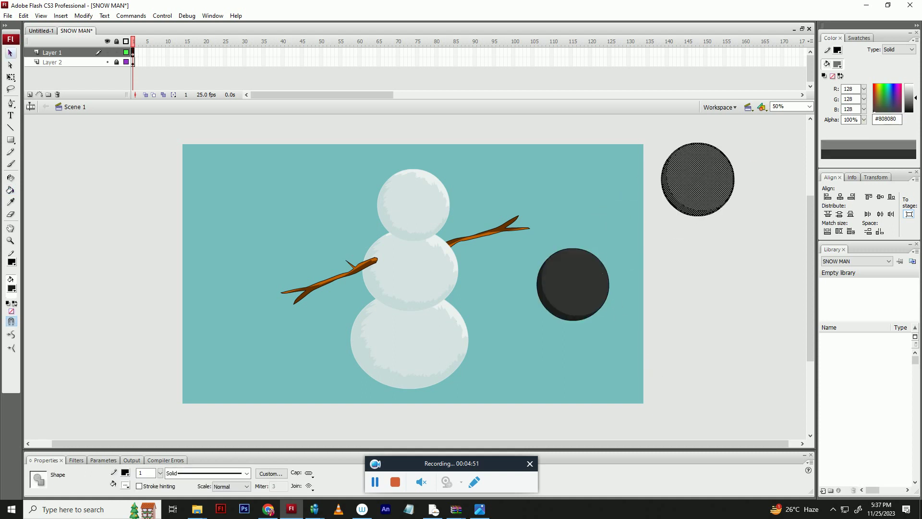
click(743, 174)
double_click(718, 189)
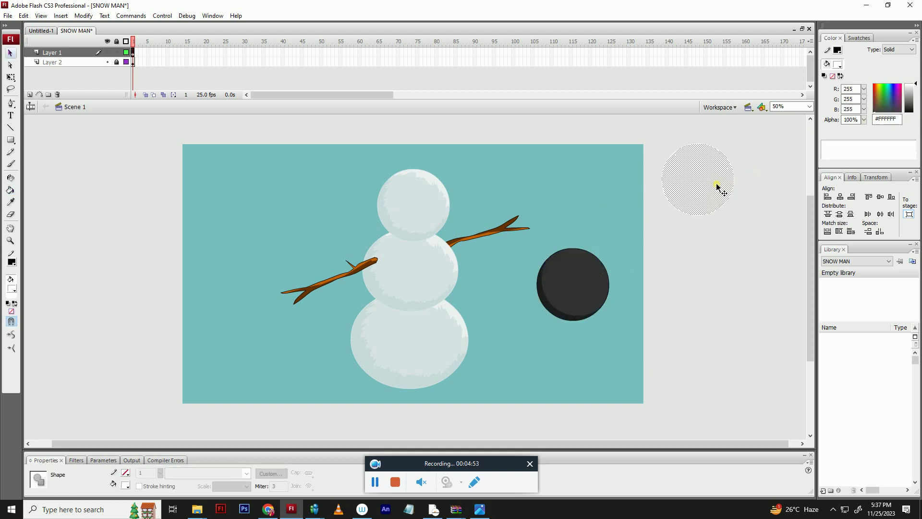
- Group the white circle, scale it down and place it on the dark ball's upper right as a highlight
key(ctrl+g)
key(q)
drag(729, 143, 688, 189)
drag(675, 203, 588, 276)
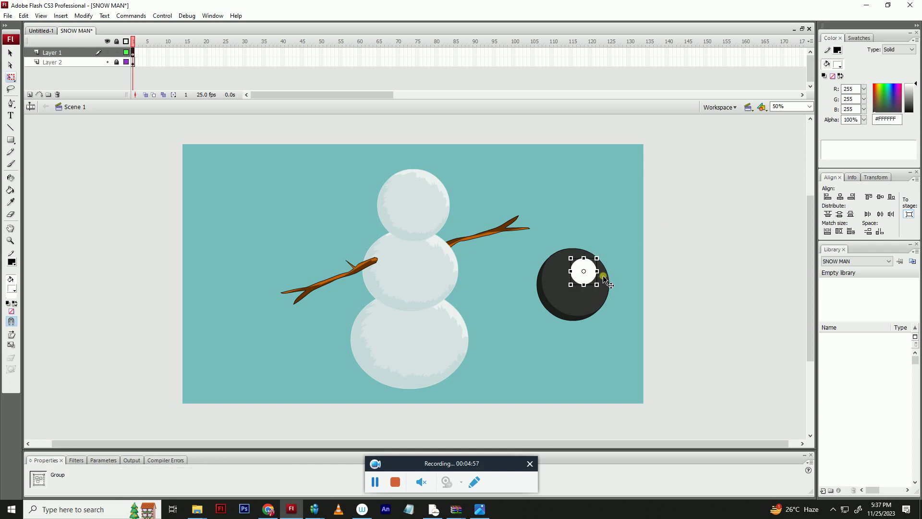
click(612, 276)
key(i)
click(604, 283)
key(b)
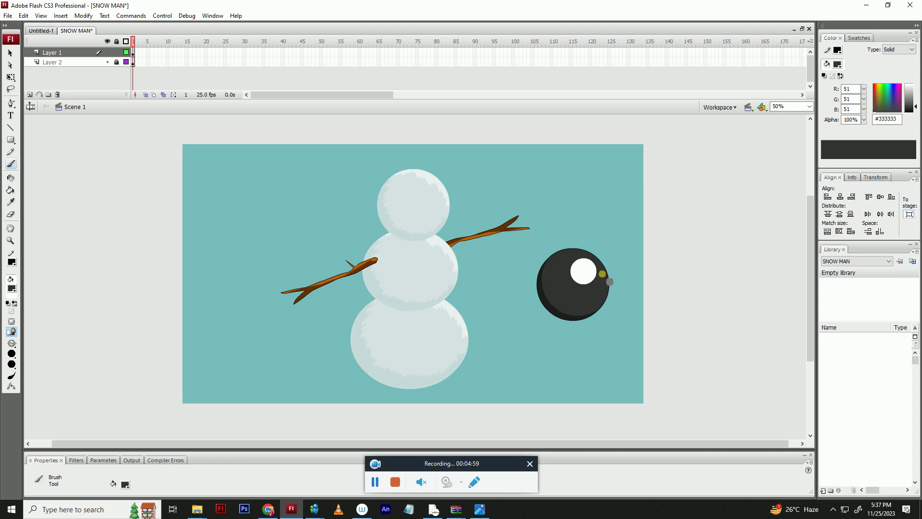
- Group the dark ball with its highlight, move it onto the middle snowball's right side and scale it down to a small button
key(v)
key(v)
drag(525, 247, 601, 318)
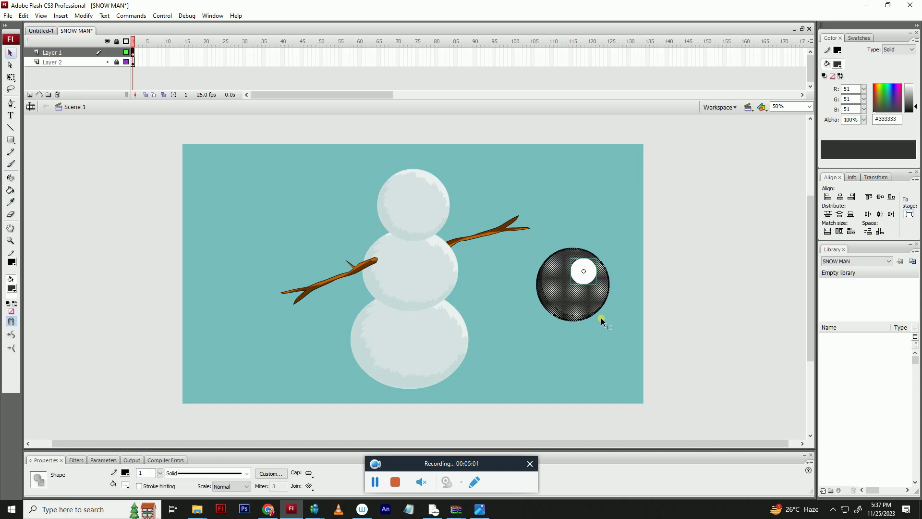
key(ctrl+g)
drag(577, 282, 434, 266)
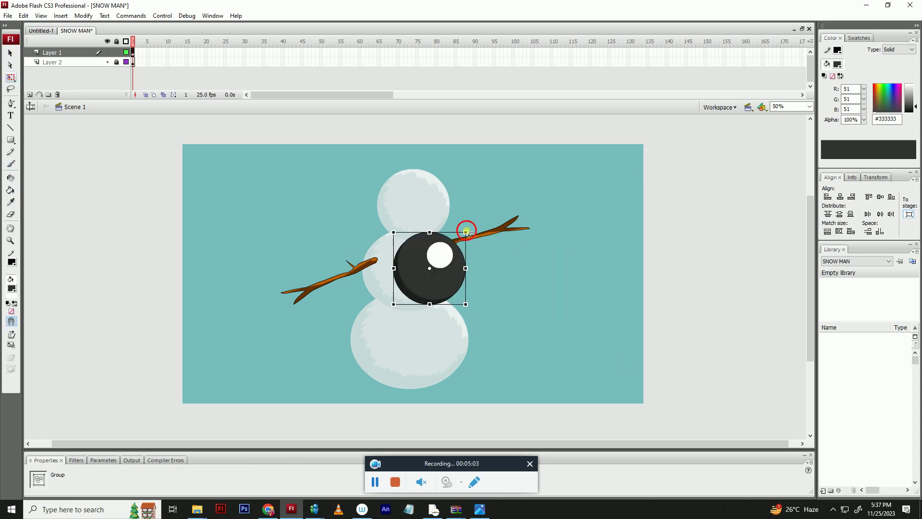
drag(466, 233, 435, 255)
click(492, 255)
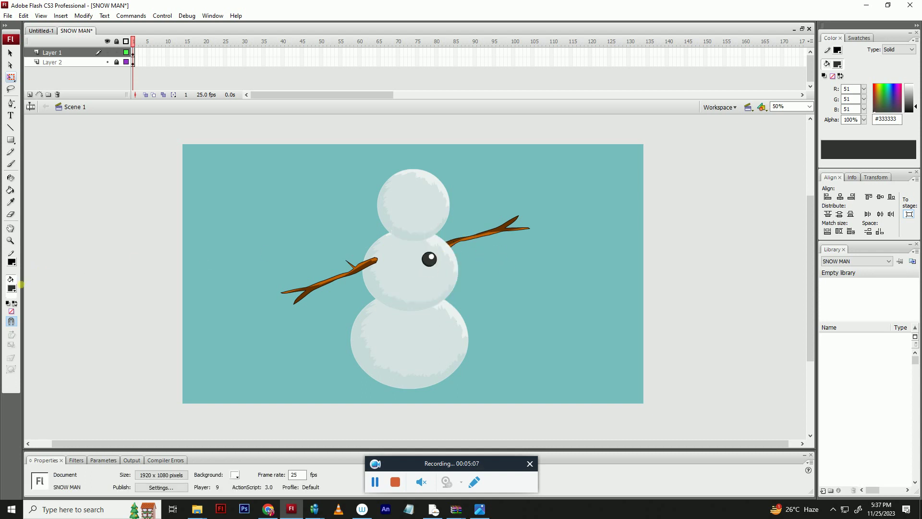
- Turn a copy of the button beside the snowman into an outline-free circle filled with #B9CECC, a darkened shade of the middle snowball's color
click(14, 291)
click(416, 279)
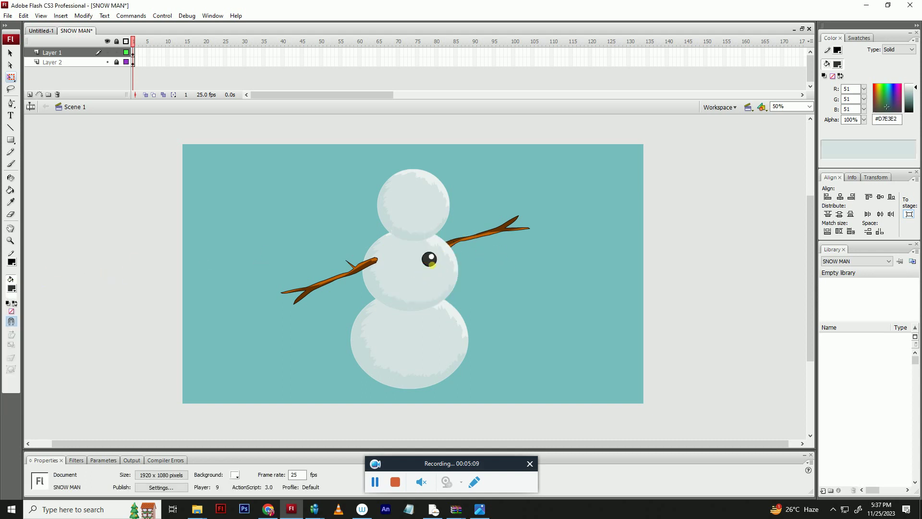
drag(915, 91, 915, 91)
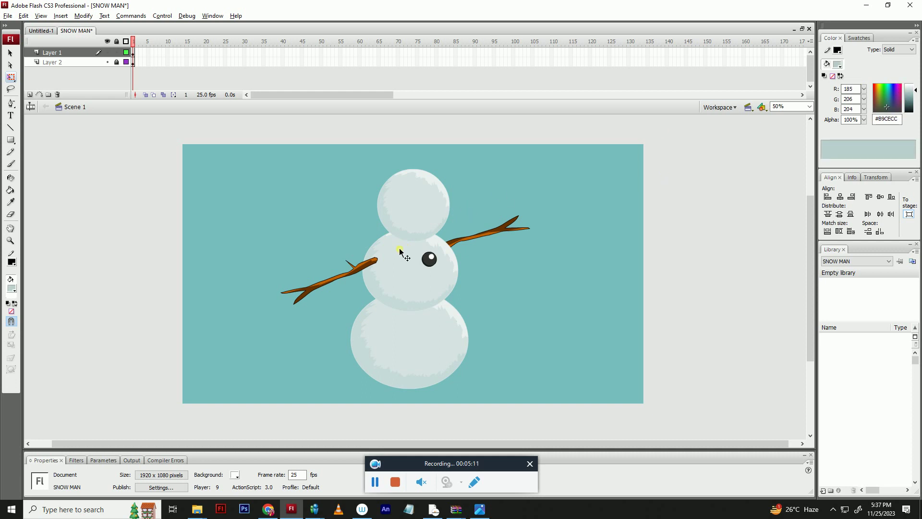
drag(429, 258, 555, 254)
key(k)
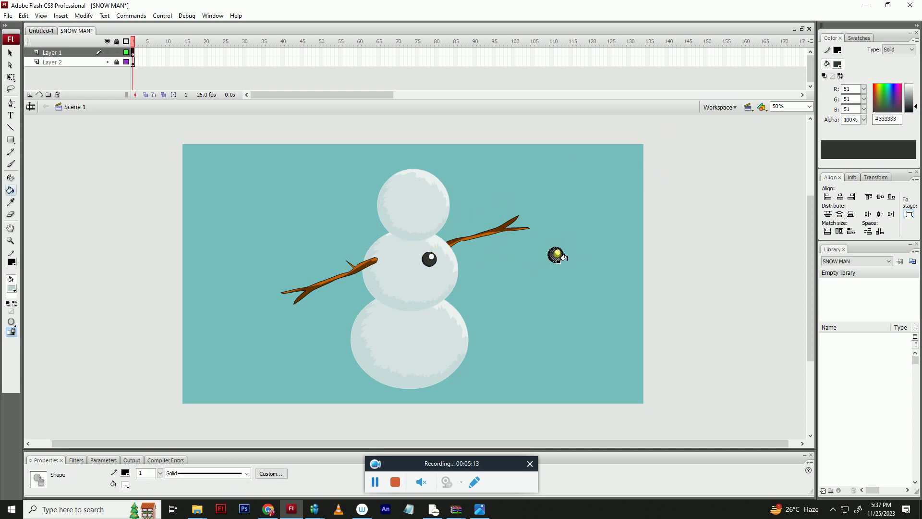
click(557, 254)
key(v)
click(579, 255)
click(560, 260)
key(Delete)
click(558, 256)
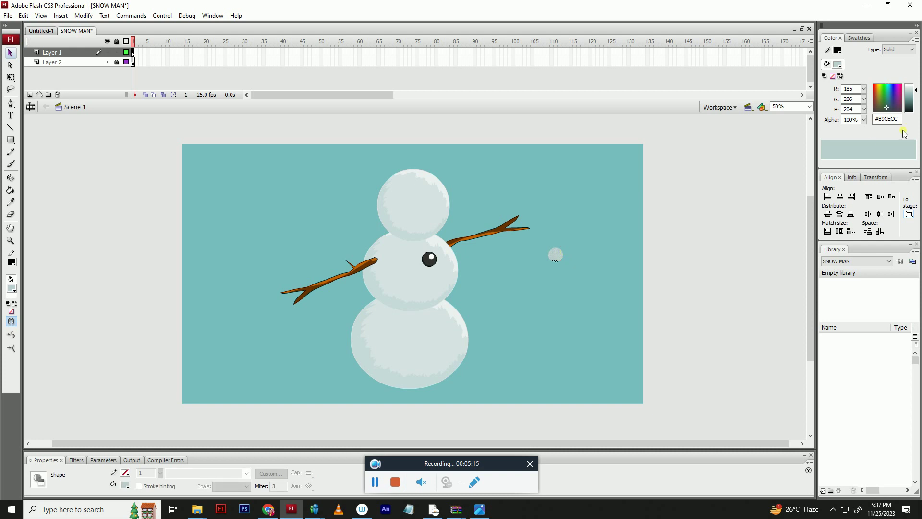
- Darken the plain circle to #97B5B1, group it and place it behind the button, offset to the lower left as a shadow
drag(911, 97, 911, 100)
key(ctrl+g)
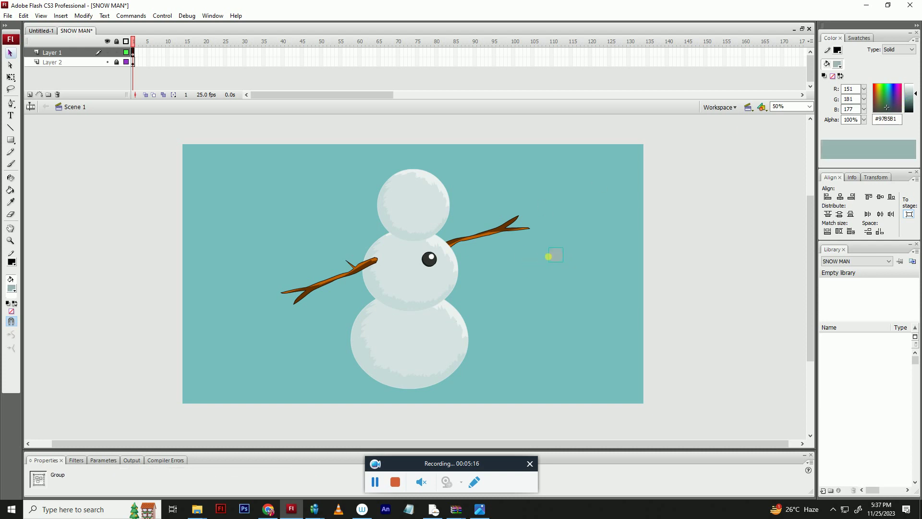
drag(549, 258, 426, 264)
key(Up)
key(Up)
key(Up)
key(Up)
key(Up)
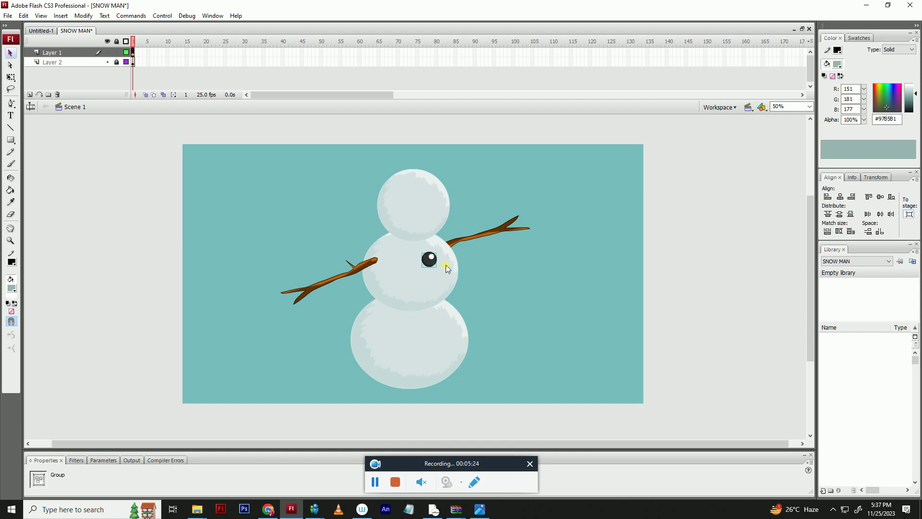
key(Left)
key(Left)
key(Left)
key(Left)
key(Left)
key(Left)
key(Left)
key(Left)
- Group the button with its shadow and duplicate it so two buttons sit one above the other on the middle snowball
click(433, 260)
key(ctrl+g)
mouse_move(433, 261)
mouse_down()
mouse_move(436, 278)
mouse_move(430, 256)
mouse_move(437, 277)
mouse_move(431, 253)
mouse_move(446, 255)
mouse_up()
key(q)
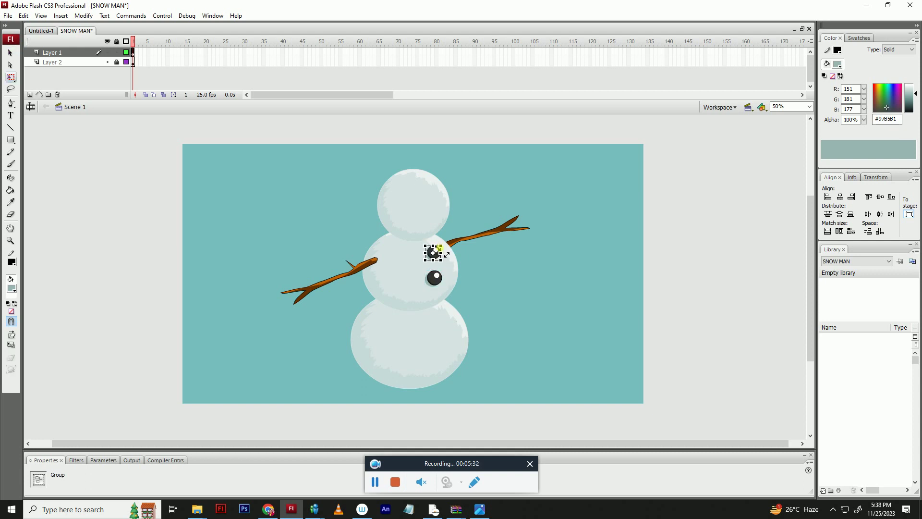
- Adjust the size and position of the two buttons on the middle snowball
click(512, 229)
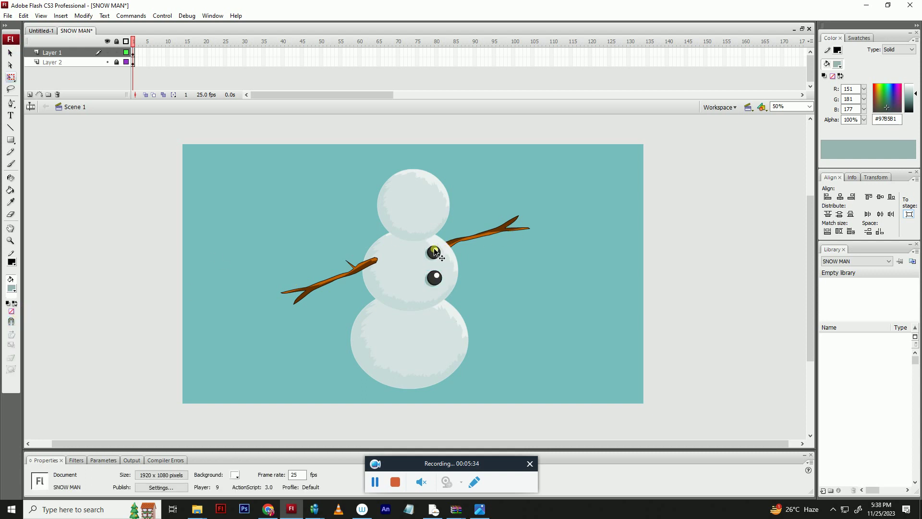
click(433, 254)
click(508, 233)
click(434, 279)
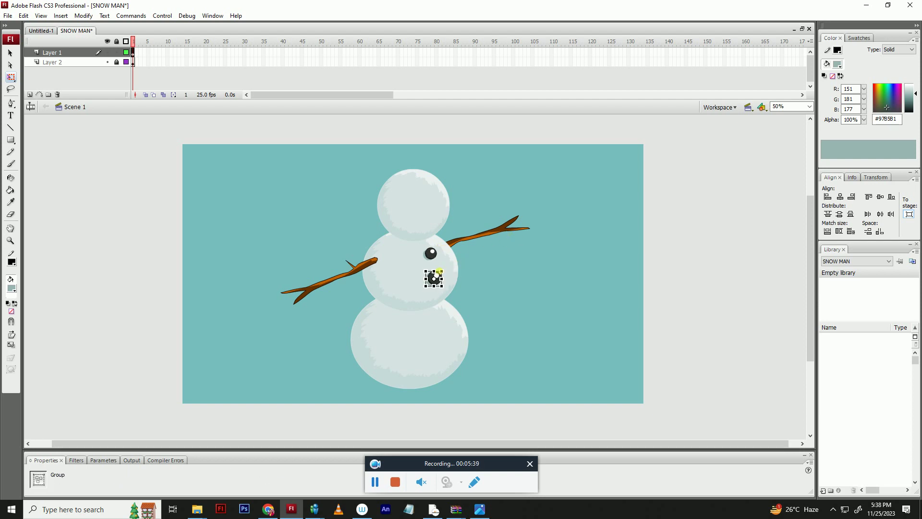
click(483, 255)
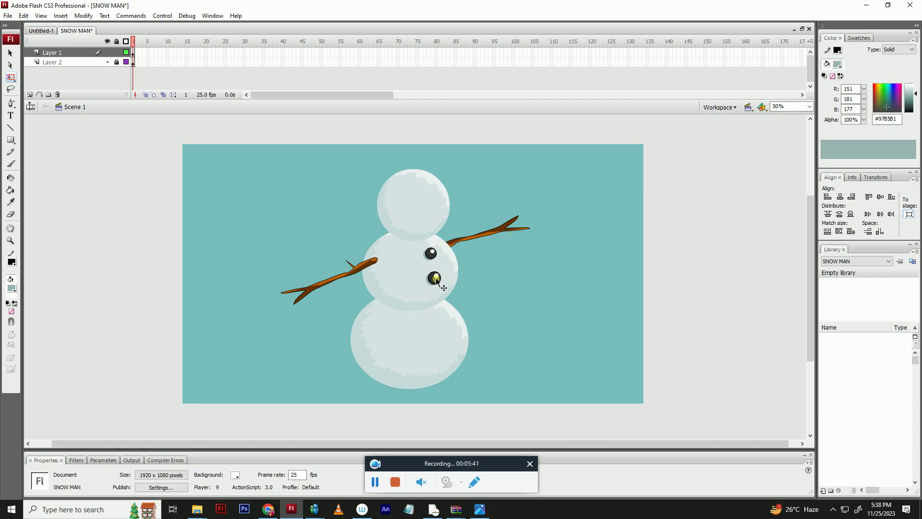
click(437, 278)
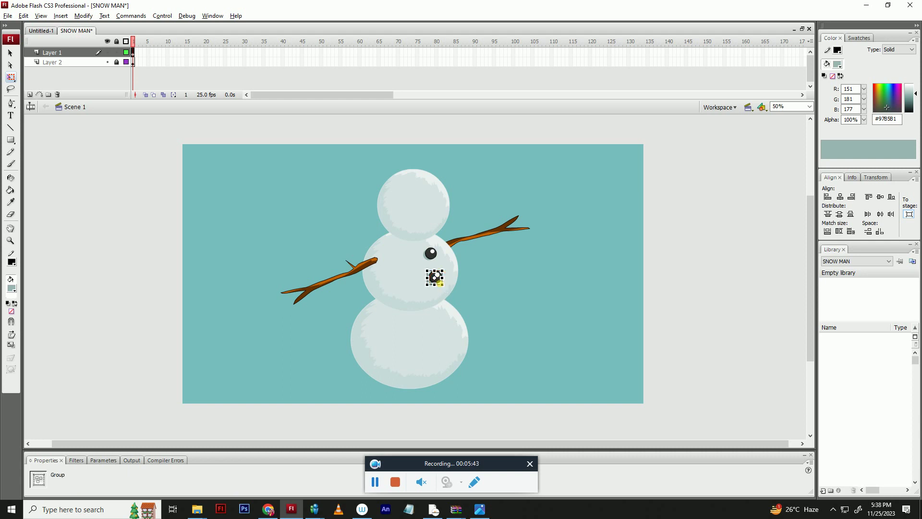
- Duplicate the button onto the lower snowball's right side to make two more buttons, one above the other
drag(439, 281, 451, 324)
click(470, 338)
click(464, 337)
click(473, 301)
click(449, 323)
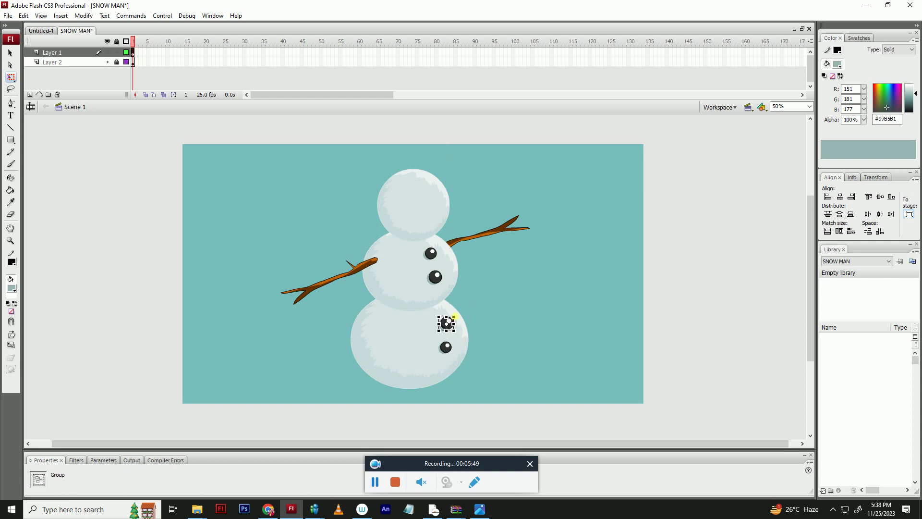
- Scale down the upper button on the middle snowball and shift both of its buttons to follow the ball's curve
click(480, 284)
click(435, 278)
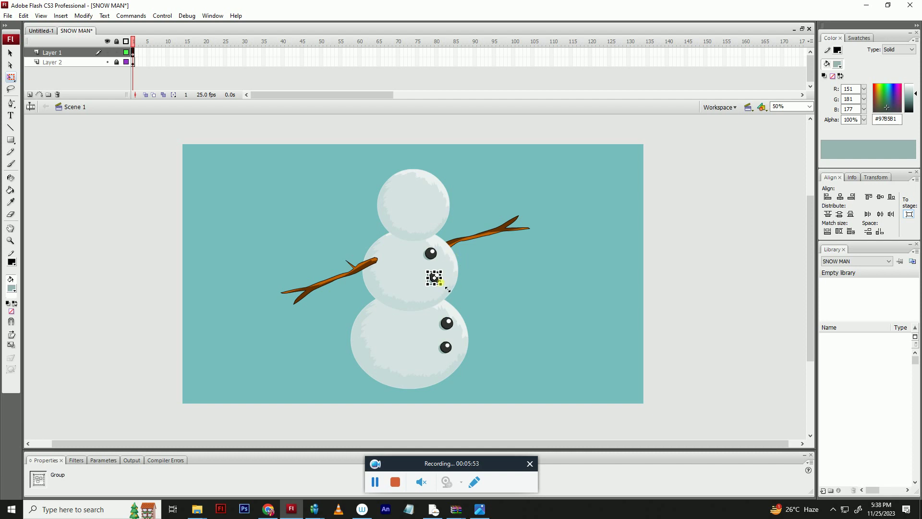
click(468, 276)
click(430, 253)
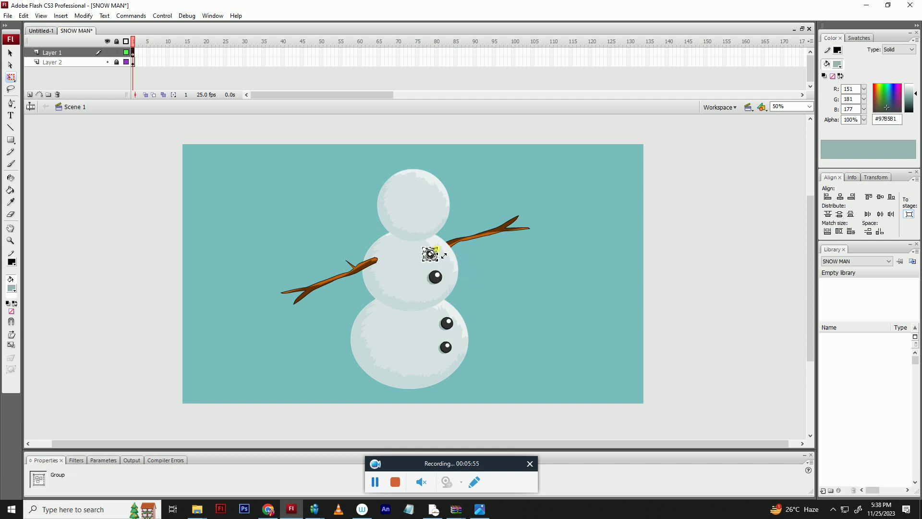
mouse_move(436, 249)
mouse_down()
mouse_move(438, 279)
mouse_move(434, 260)
mouse_up()
click(481, 235)
key(v)
click(464, 277)
click(461, 278)
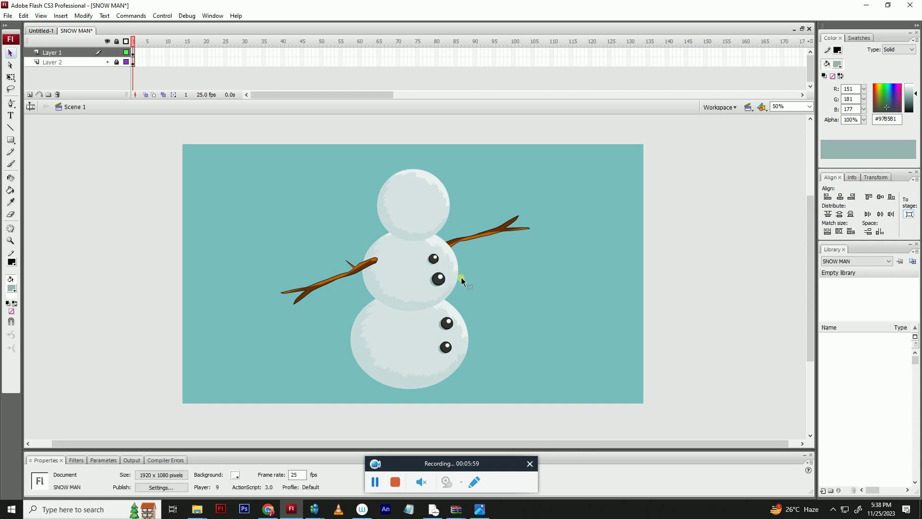
- Reposition the two buttons on the lower snowball to follow its curve and save the document
drag(447, 322, 449, 351)
click(447, 348)
click(473, 298)
key(ctrl+s)
- Copy the shadow circle from a middle snowball button and paste it into the scene at the joint with the lower snowball
double_click(437, 280)
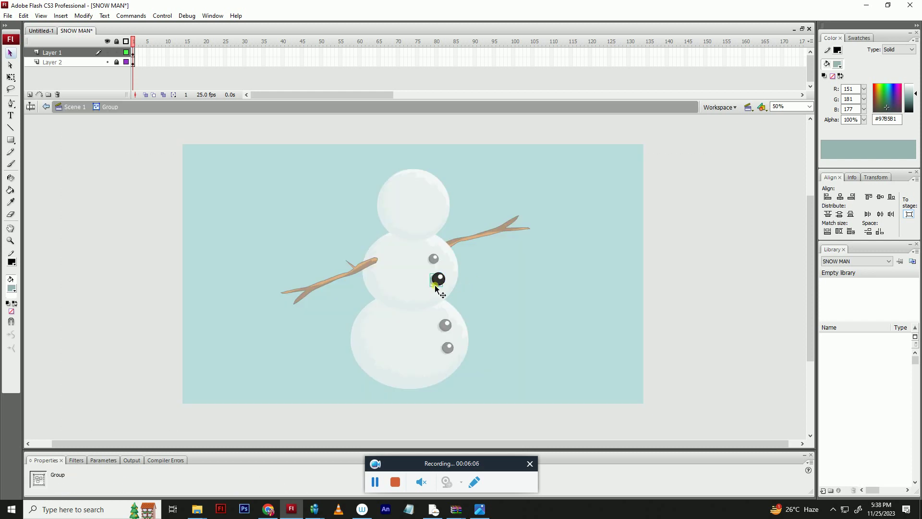
key(ctrl+c)
double_click(467, 277)
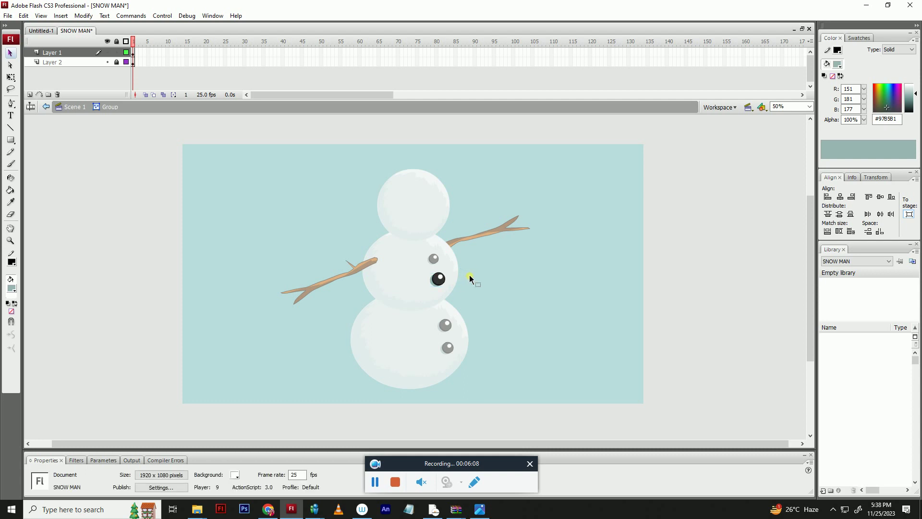
key(ctrl+v)
drag(418, 280, 411, 316)
- Stretch the pasted shadow into a wide arc that follows the middle snowball's lower edge
key(q)
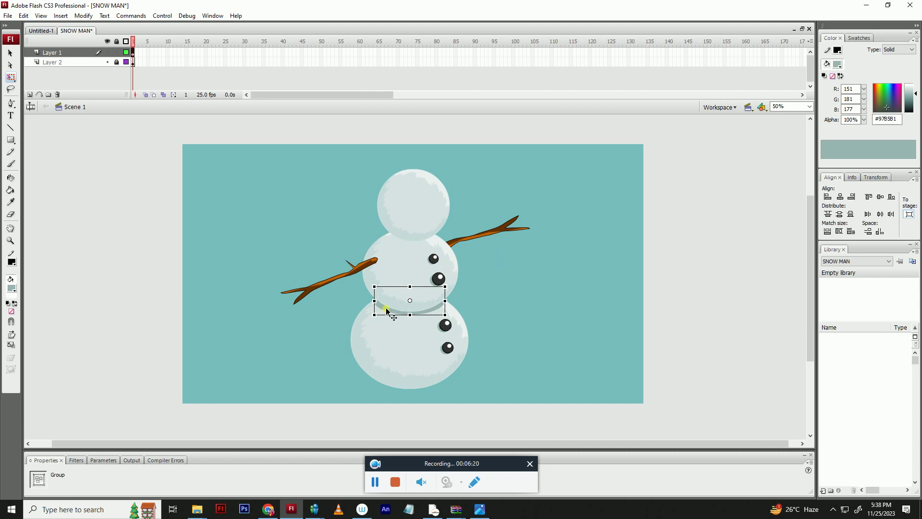
click(416, 301)
click(386, 306)
drag(410, 288, 412, 272)
click(510, 252)
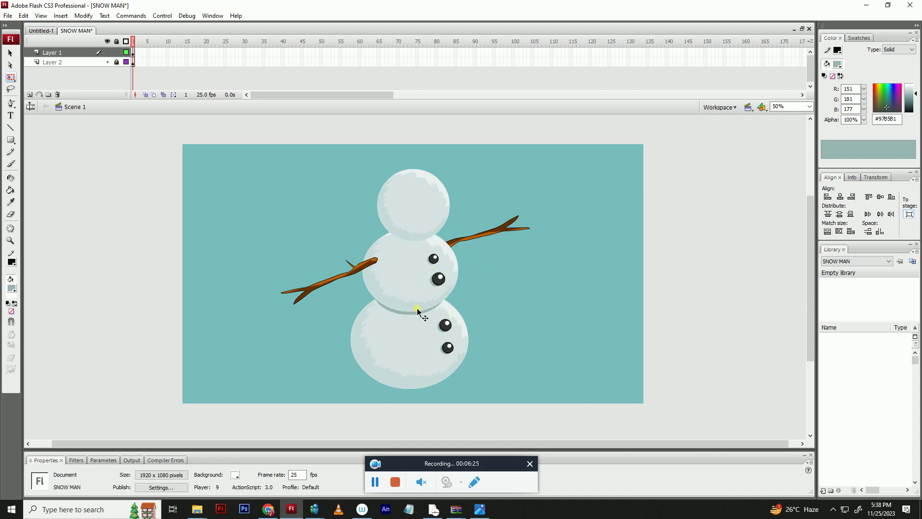
- Copy the arc shadow beneath the head, scale it to fit, send it backward and nudge it into place along the head's lower edge
drag(403, 313, 416, 237)
drag(454, 200, 422, 231)
key(ctrl+Down)
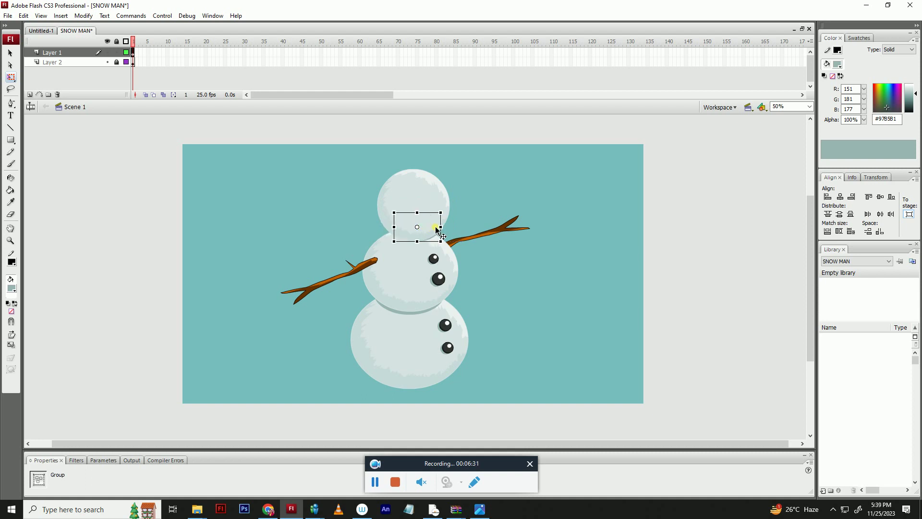
key(Down)
key(Down)
key(Down)
key(Left)
key(Left)
key(Left)
key(Left)
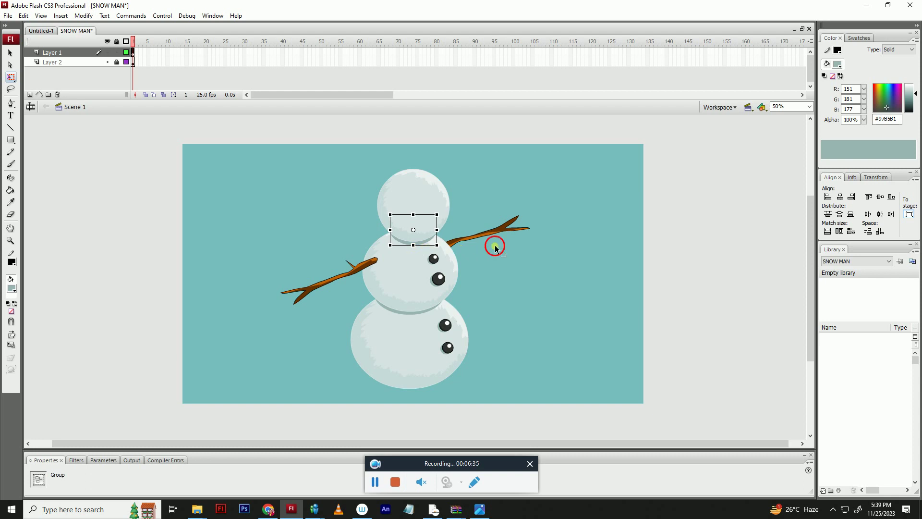
- Extend the shadow beneath the middle snowball slightly downward and save the document
click(419, 313)
click(419, 312)
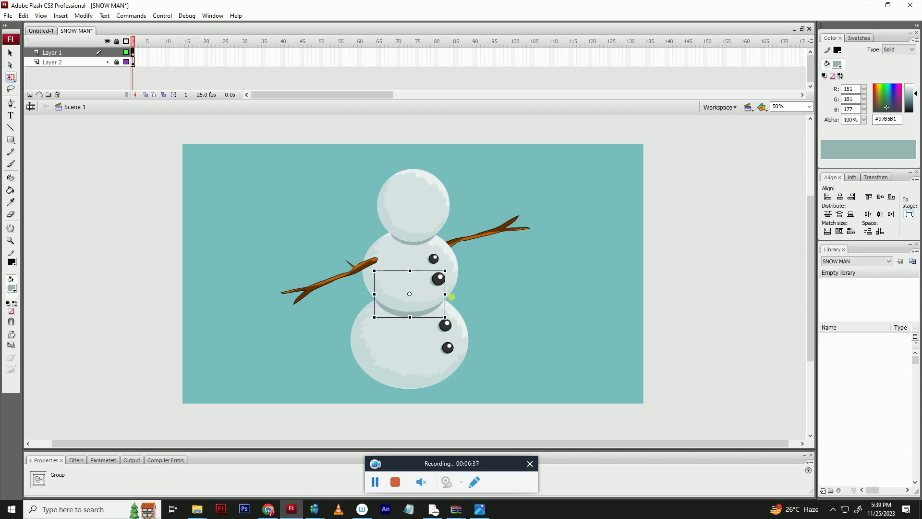
click(499, 258)
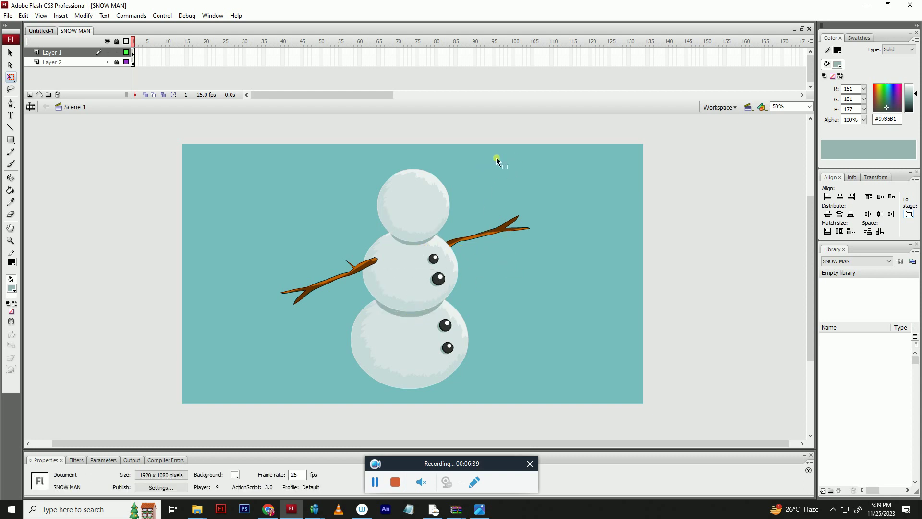
- Set the fill color to #FF6600 and draw a slanted carrot-shaped outline to the right of the snowman with the Pencil tool
click(12, 289)
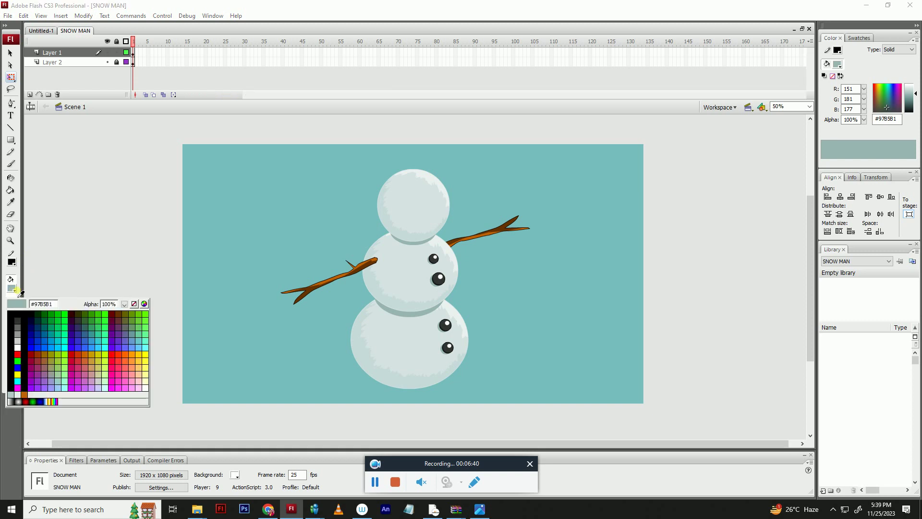
click(122, 348)
key(y)
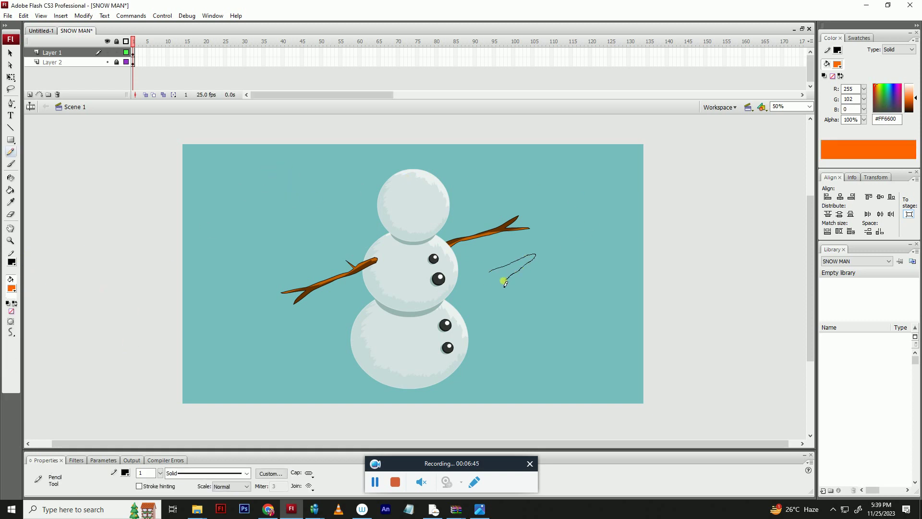
drag(489, 278, 487, 277)
key(v)
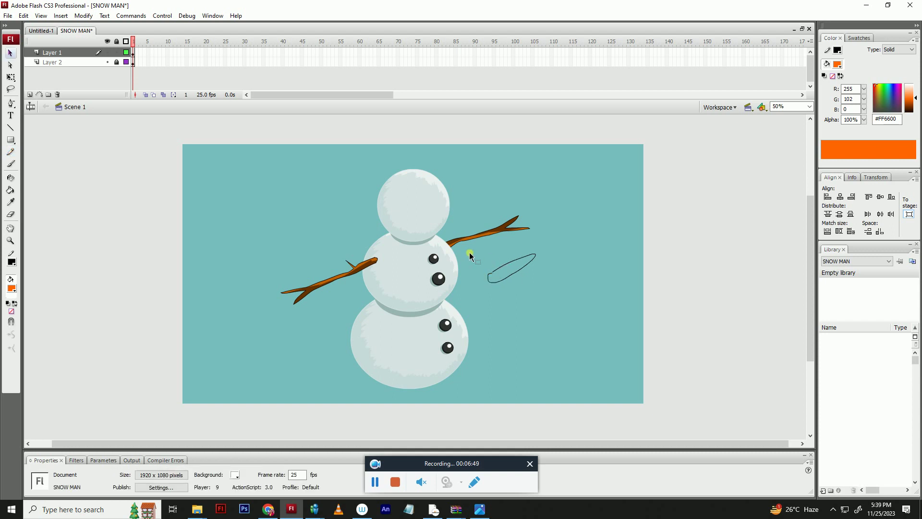
- Turn on snapping, close the carrot outline and fill it with #FF6600
click(12, 321)
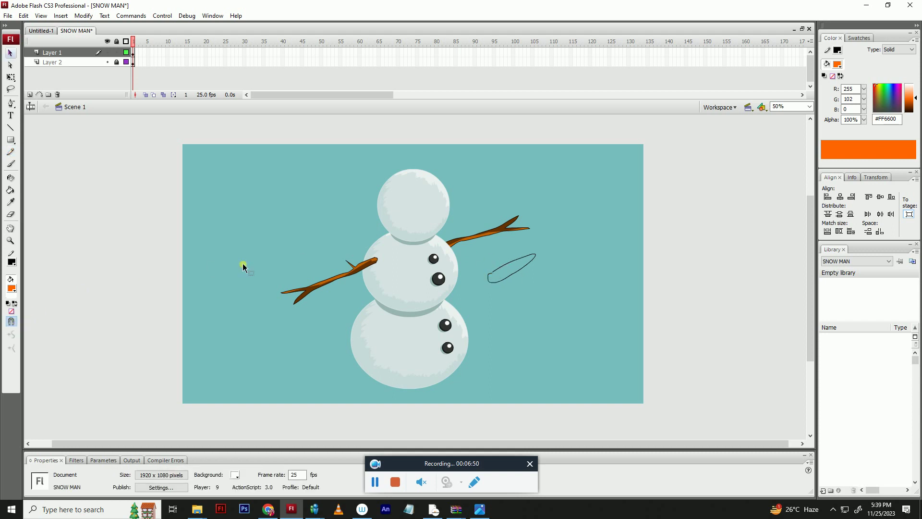
click(492, 273)
key(k)
click(498, 272)
key(v)
- Give the carrot's outline an orange stroke and darken it to #B14701
click(511, 270)
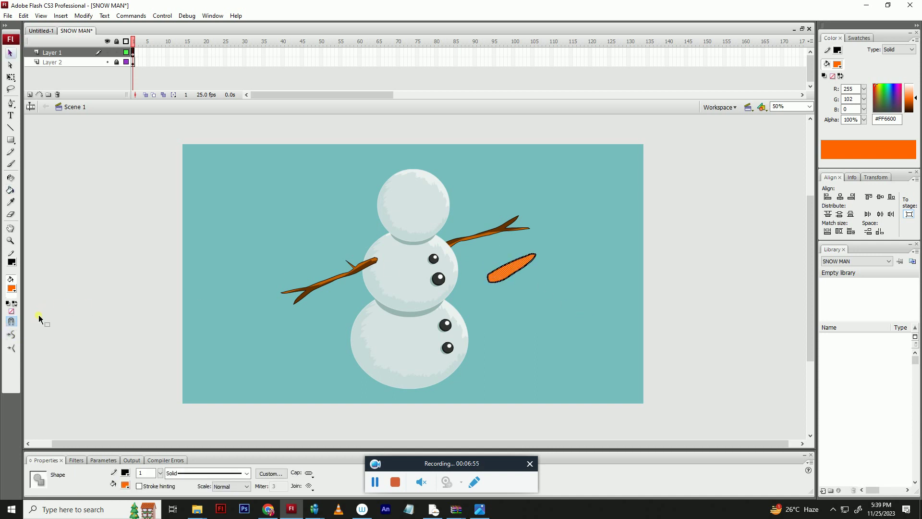
click(11, 264)
click(135, 322)
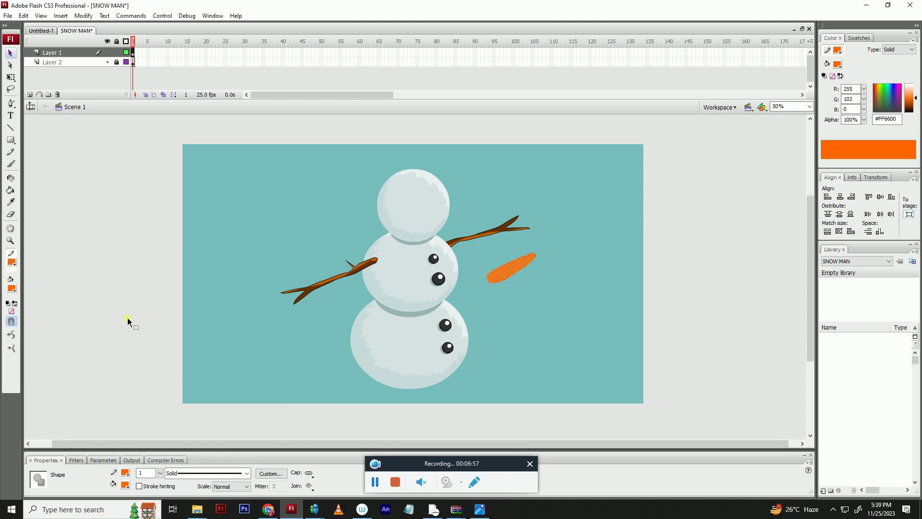
click(184, 274)
drag(485, 250, 571, 301)
drag(915, 98, 914, 102)
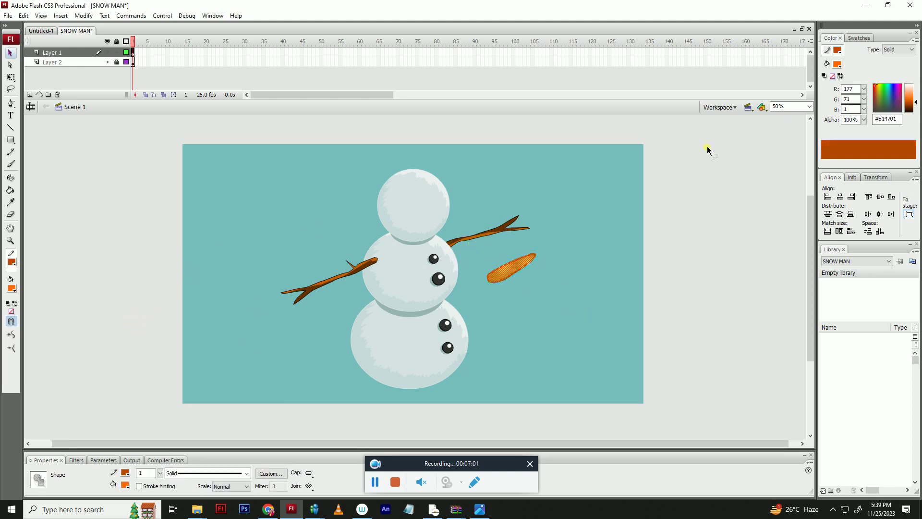
click(455, 263)
- Set the stroke color to #FF0000 and draw a jagged shading line along the length of the carrot with the Pencil tool
click(12, 262)
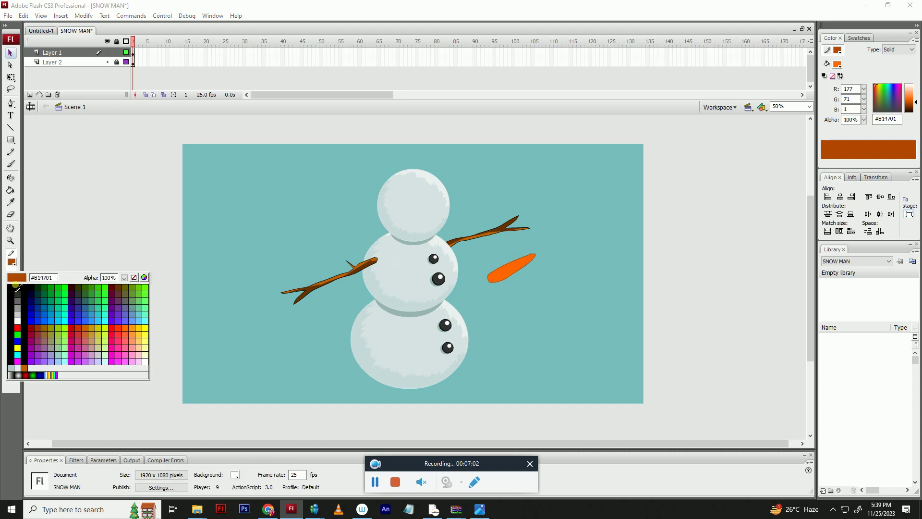
click(10, 319)
key(t)
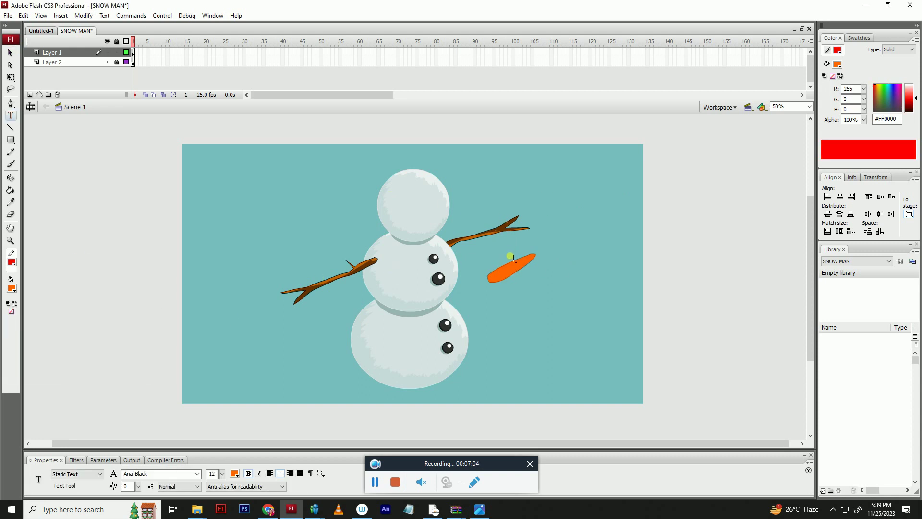
key(y)
mouse_move(487, 276)
mouse_down()
mouse_move(498, 280)
mouse_move(547, 246)
mouse_up()
- Darken the carrot's lower part to #A94401 and delete the red guide line
key(v)
click(512, 269)
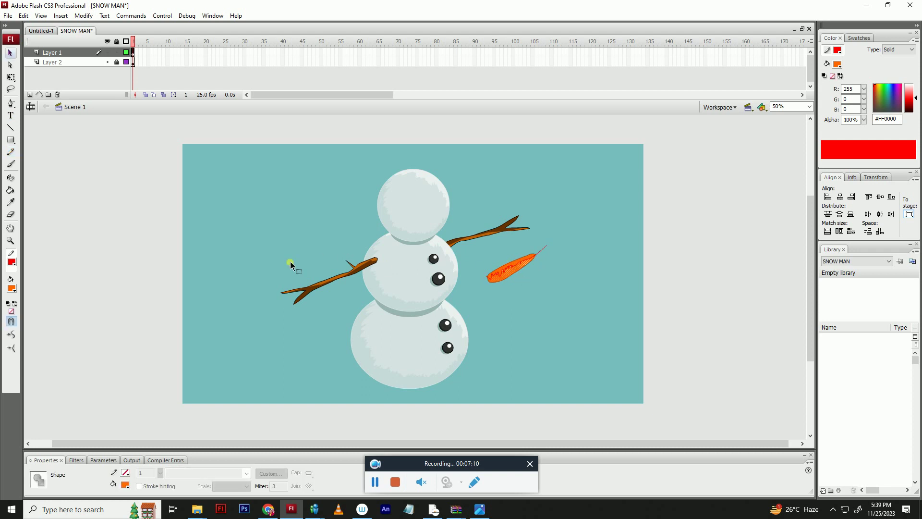
click(11, 279)
drag(911, 95, 912, 102)
click(504, 276)
click(514, 275)
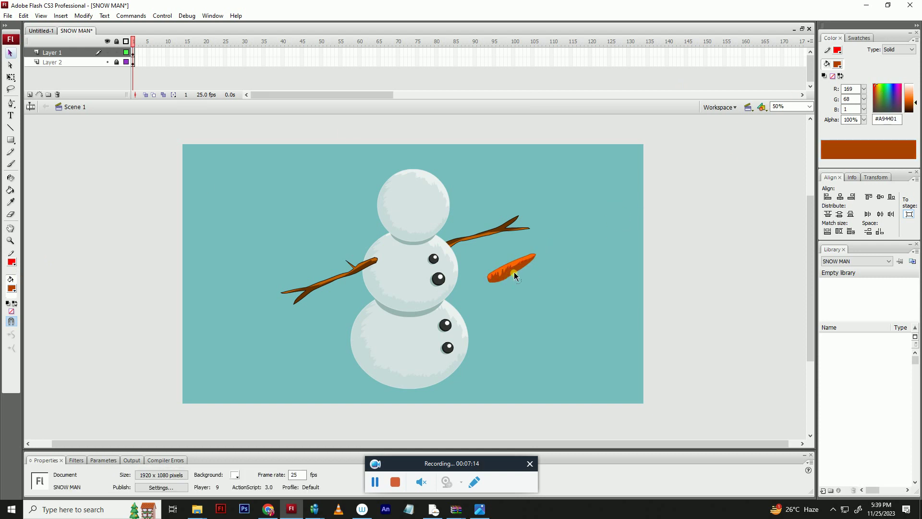
- Group the carrot, move it onto the head and shrink and rotate it into a nose pointing right
drag(477, 248, 550, 301)
key(ctrl+g)
drag(502, 263, 451, 208)
key(q)
click(471, 200)
click(452, 210)
click(463, 232)
- Copy the shadow shape from inside the middle snowball's lower button and leave the group
click(434, 285)
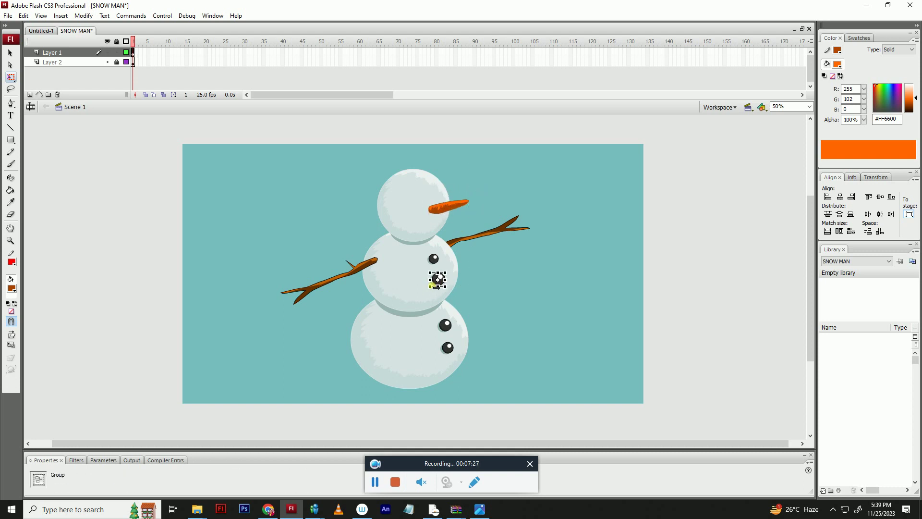
key(v)
double_click(433, 286)
click(433, 284)
key(ctrl+c)
double_click(461, 232)
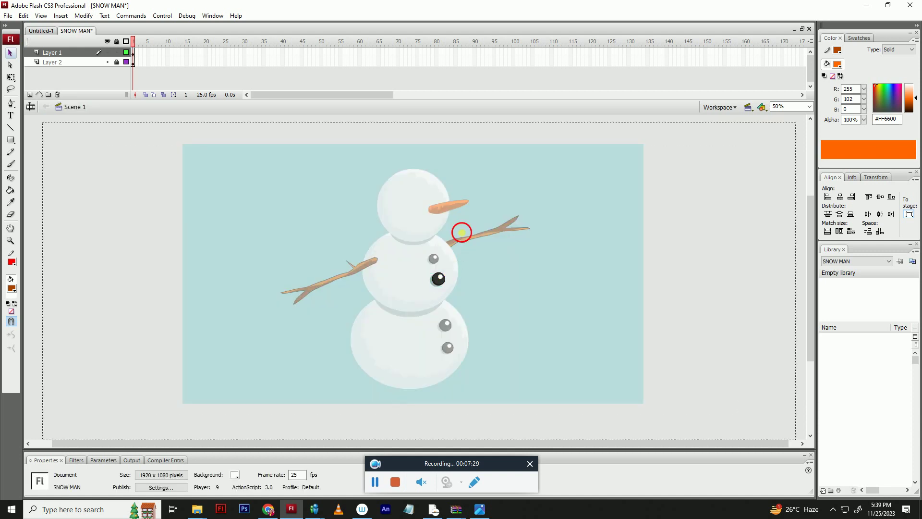
- Paste the shadow onto the head, resize it and place it behind the base of the carrot nose
key(ctrl+v)
drag(418, 285, 434, 214)
key(ctrl+Down)
click(427, 211)
key(q)
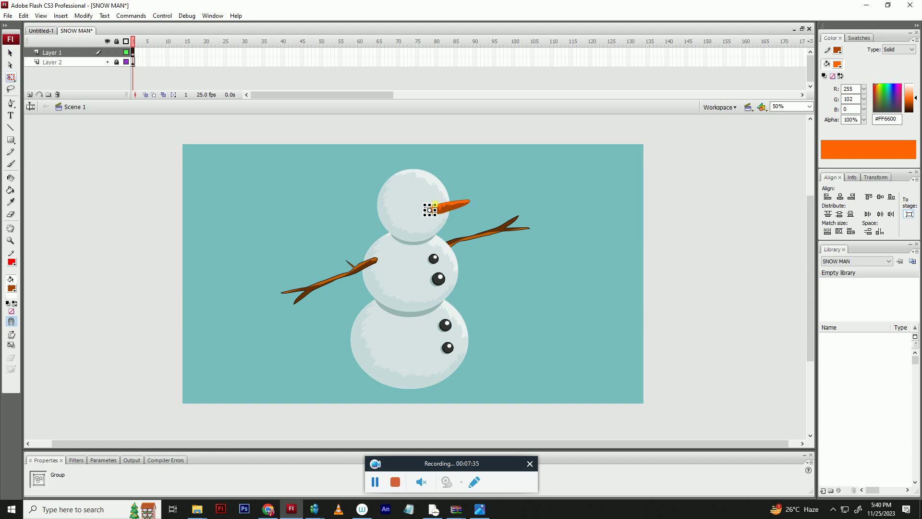
key(v)
click(438, 219)
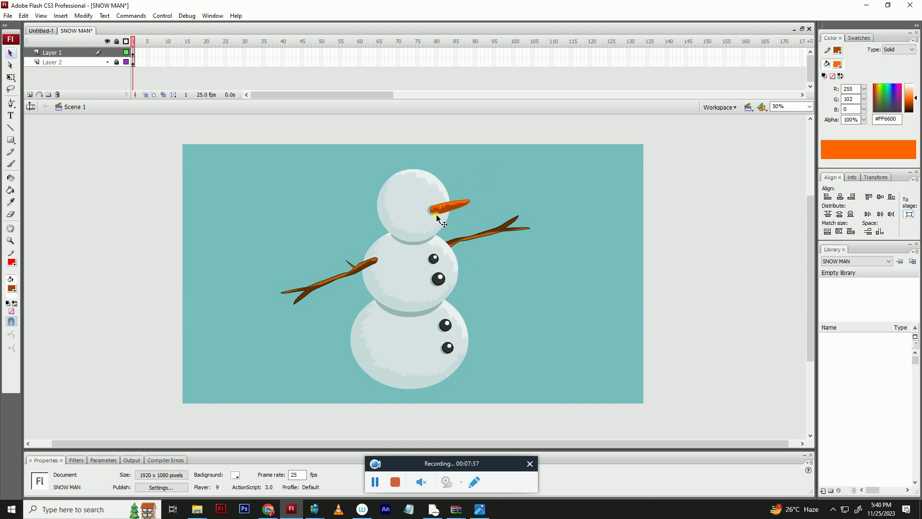
- Duplicate the nose shadow behind the inner end of the left arm and save the document
drag(434, 218, 382, 264)
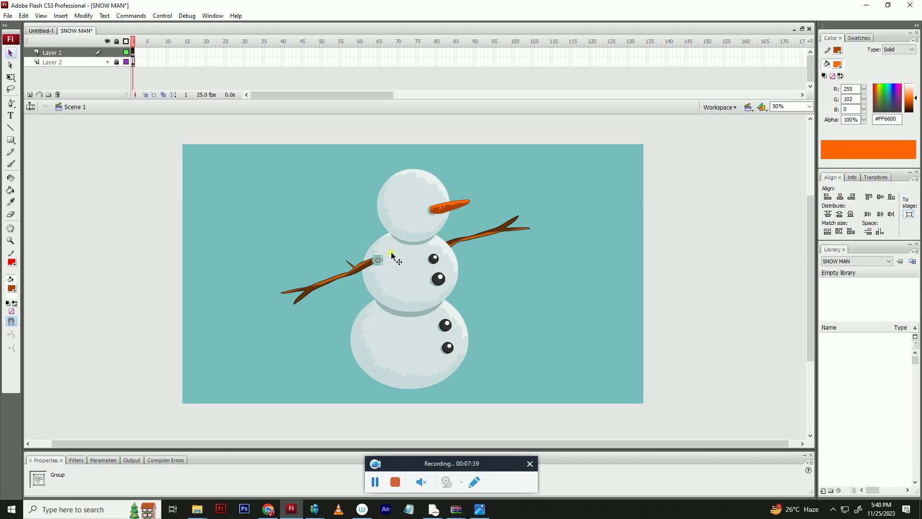
click(489, 169)
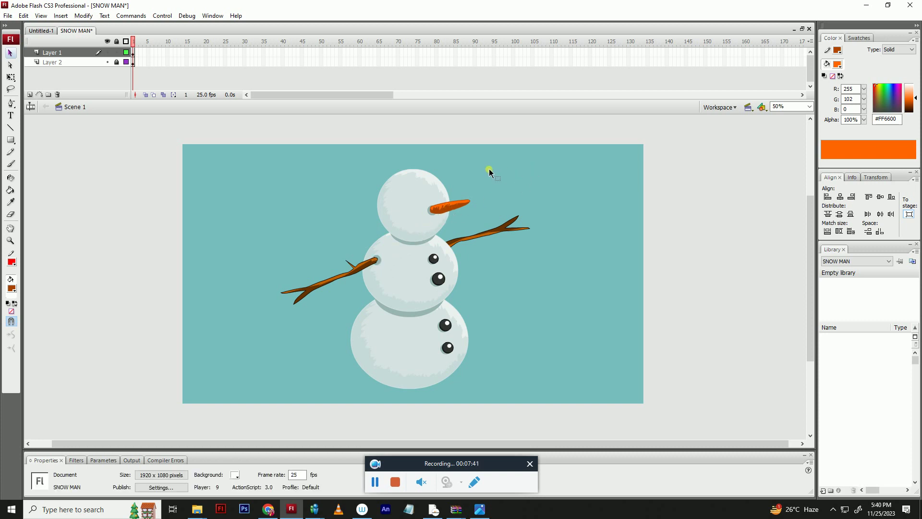
click(379, 261)
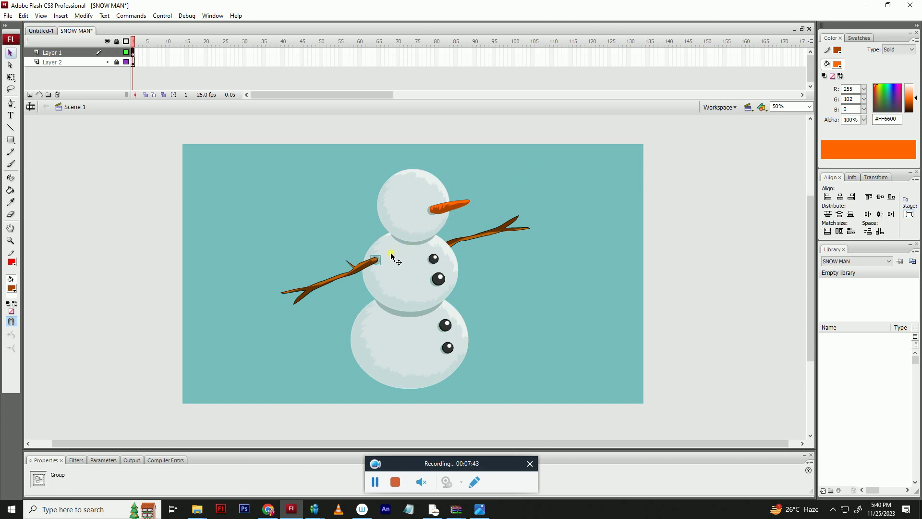
click(523, 186)
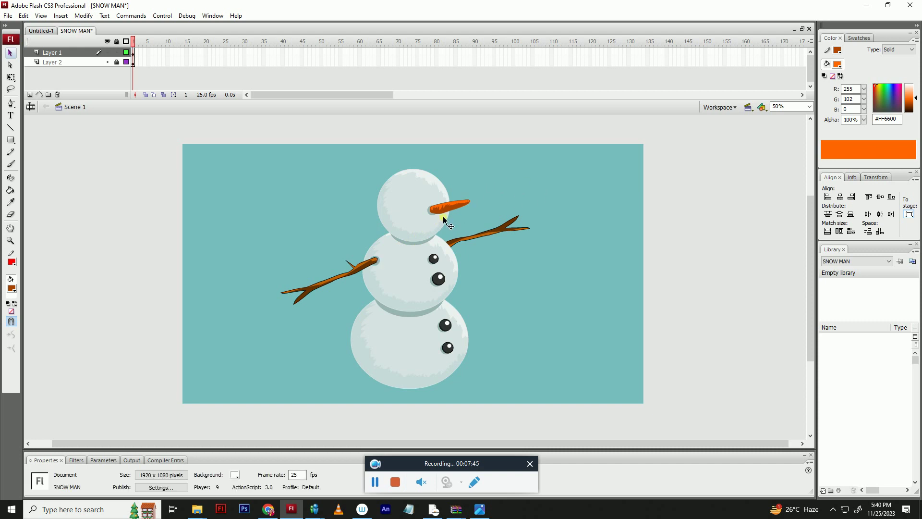
key(ctrl+s)
- Set the stroke color to #000000 and draw a line below the nose with the Line tool, bending it into a smile
click(12, 262)
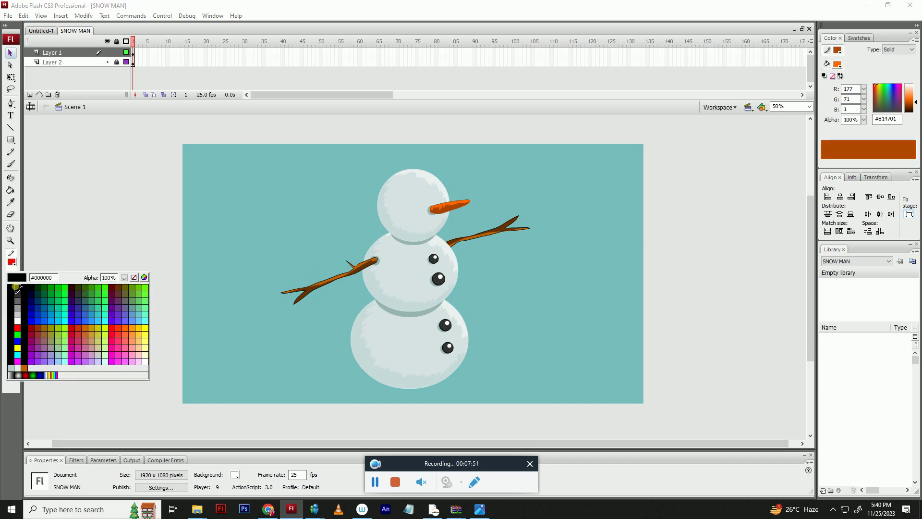
click(9, 286)
double_click(422, 221)
key(n)
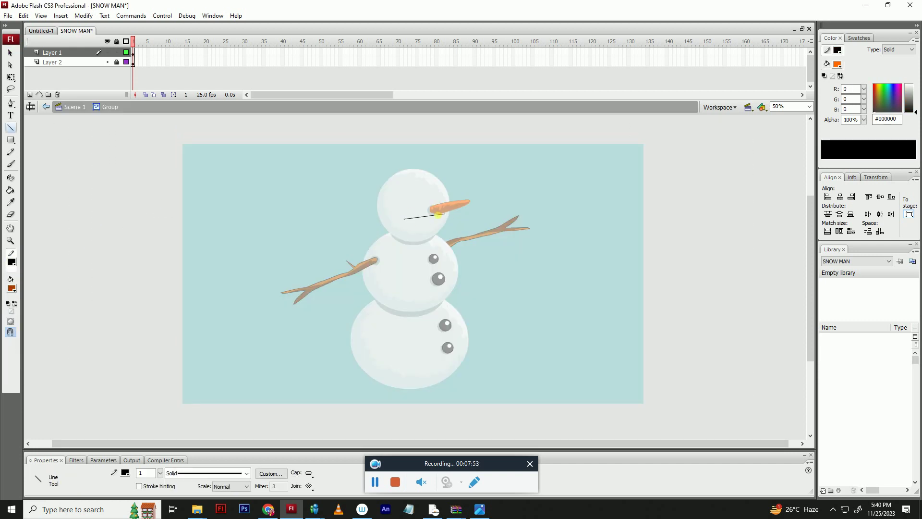
key(v)
drag(437, 216, 434, 227)
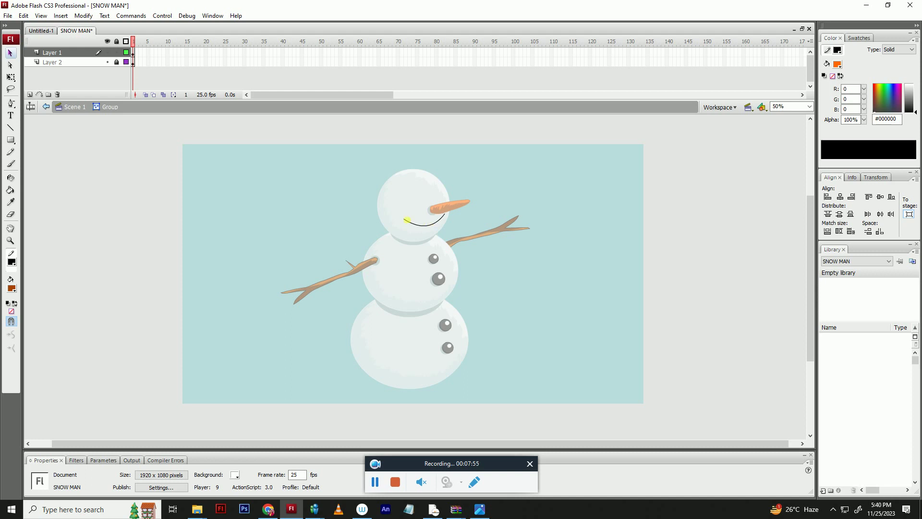
- Add short tick lines at both ends of the smile, trim the excess and leave the group
key(n)
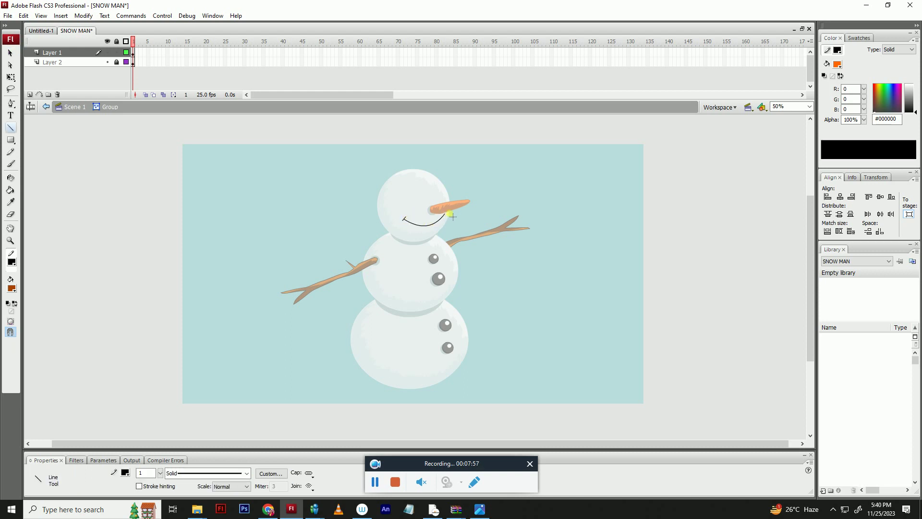
drag(442, 214, 448, 217)
key(e)
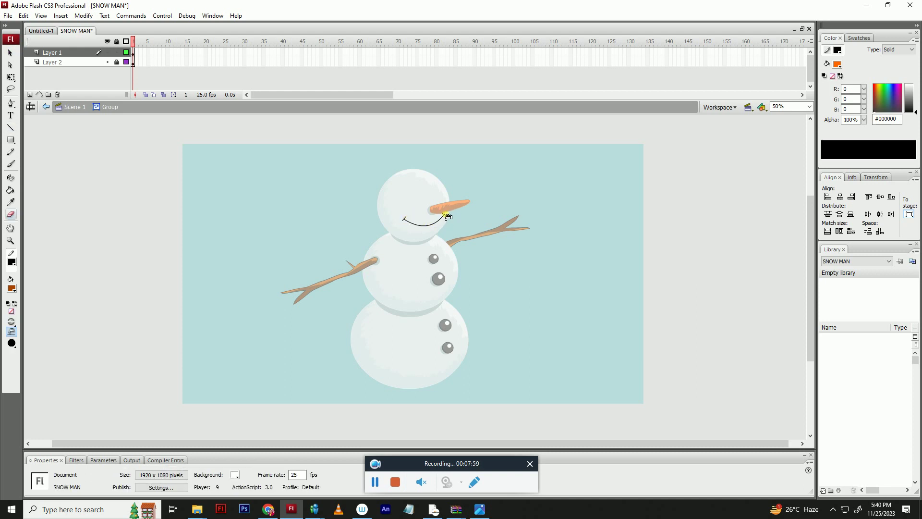
key(v)
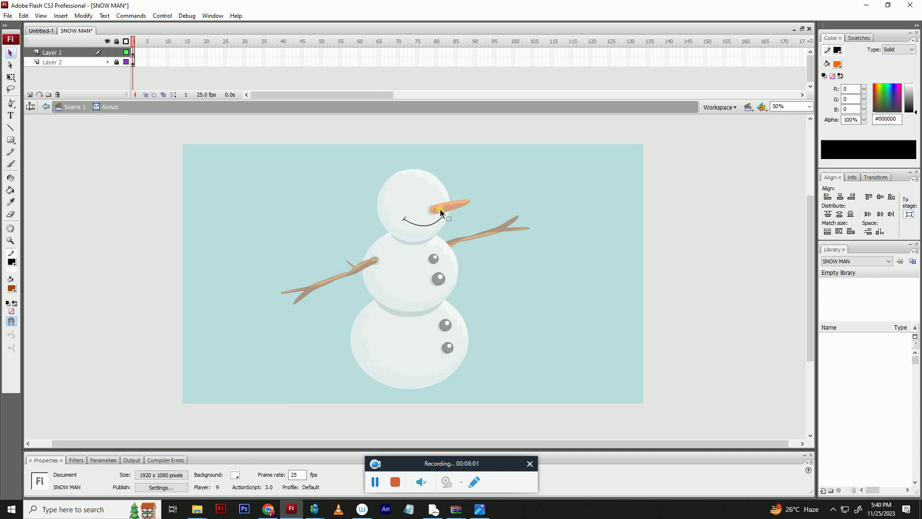
double_click(485, 191)
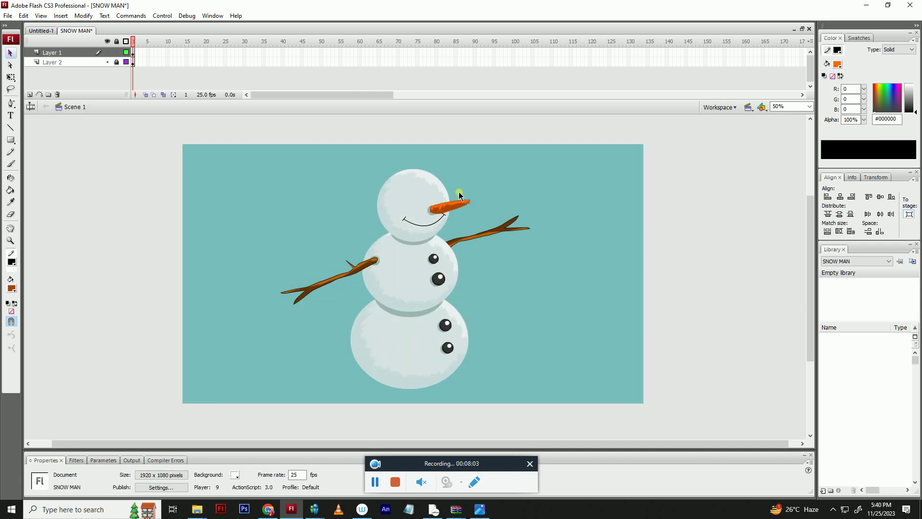
- Duplicate the middle snowball's lower button onto the head and narrow it into an upright oval left eye
click(434, 208)
click(495, 189)
click(438, 279)
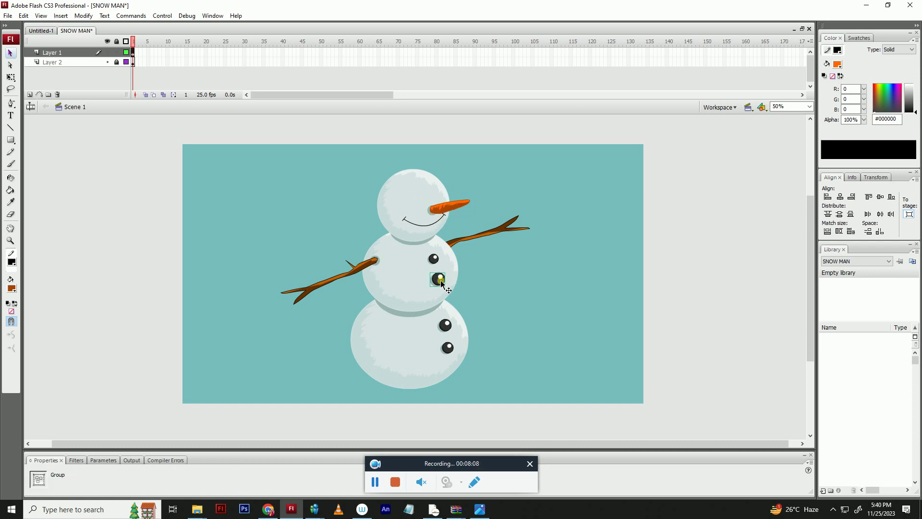
drag(441, 284, 442, 187)
key(q)
key(v)
click(481, 170)
- Turn off snapping, duplicate the eye above the nose and shrink it slightly as the right eye
click(13, 323)
key(q)
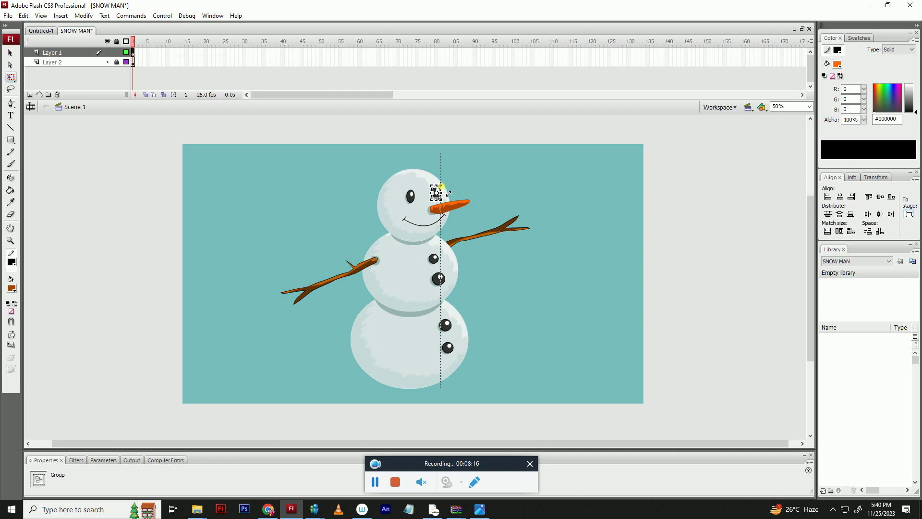
key(v)
click(451, 177)
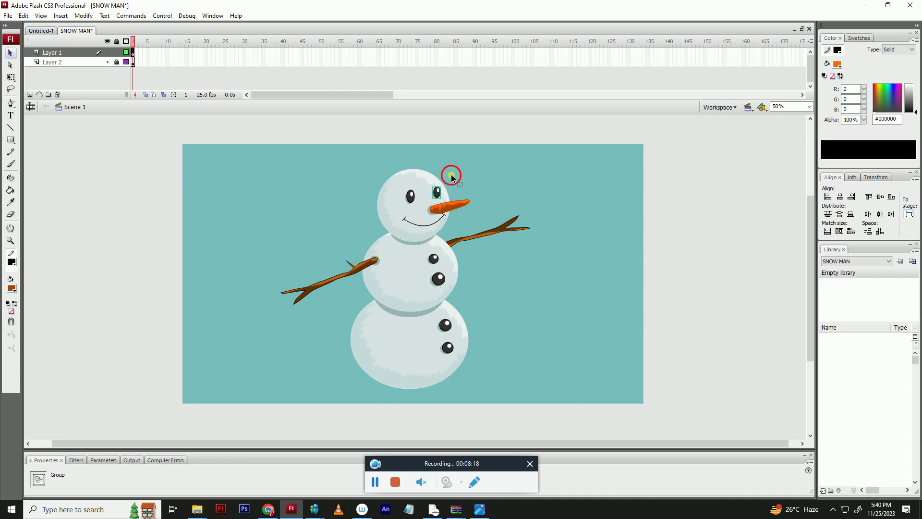
- Draw a short black line above the left eye in a new group and bend it into an arched eyebrow
key(ctrl+g)
key(n)
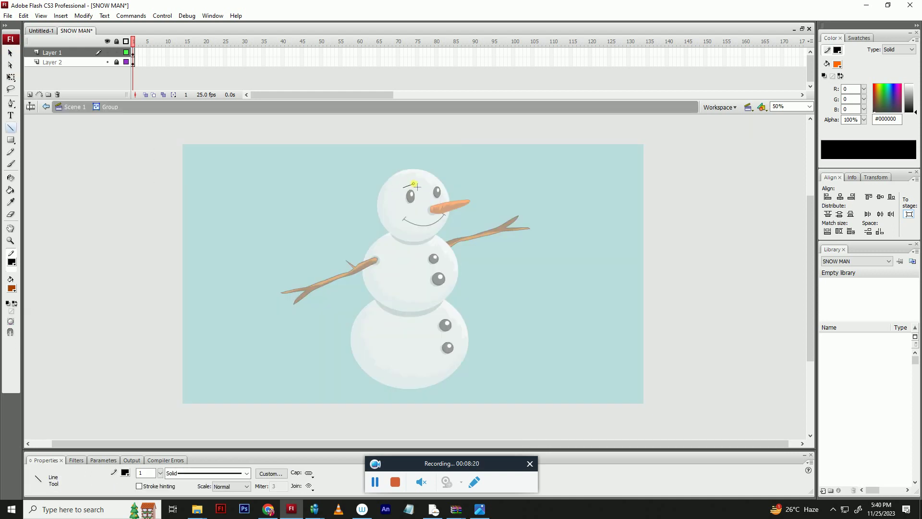
key(v)
click(409, 186)
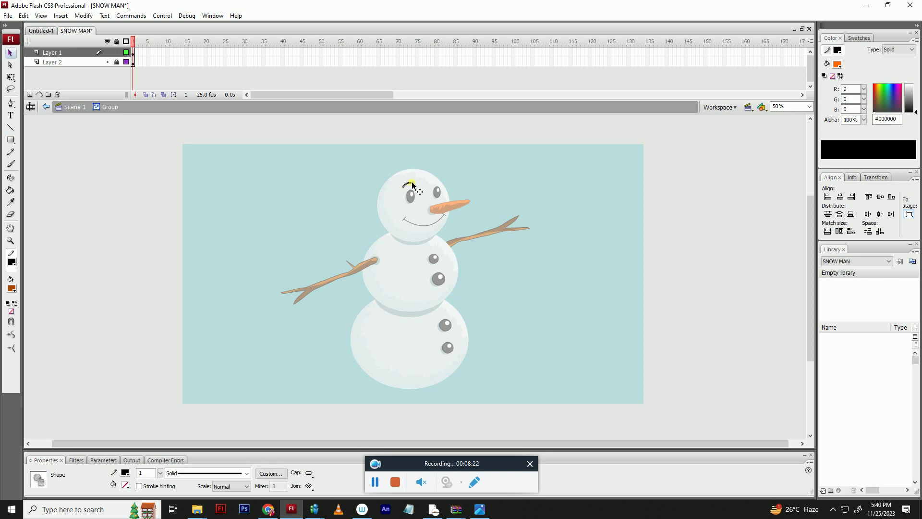
- Duplicate the eyebrow above the right eye, scale the copy to 90% and leave the group
click(436, 181)
key(ctrl+alt+s)
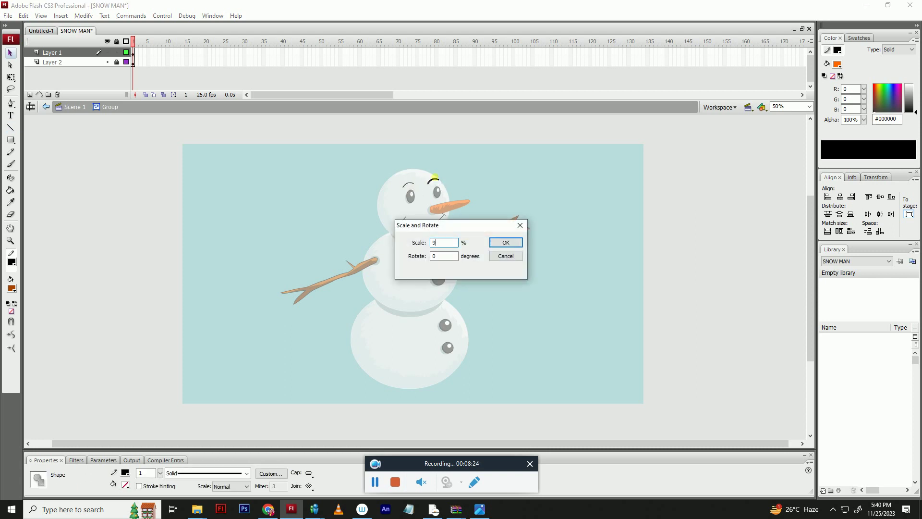
key(Return)
click(502, 242)
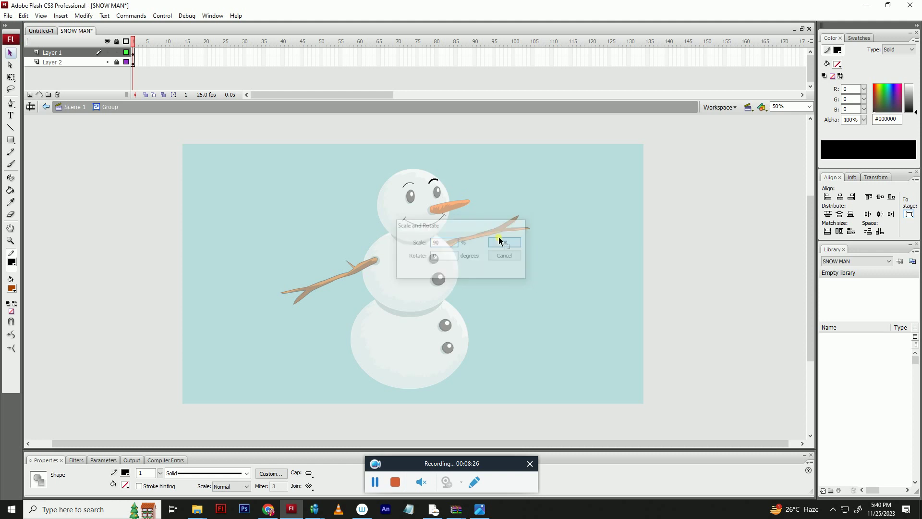
double_click(499, 223)
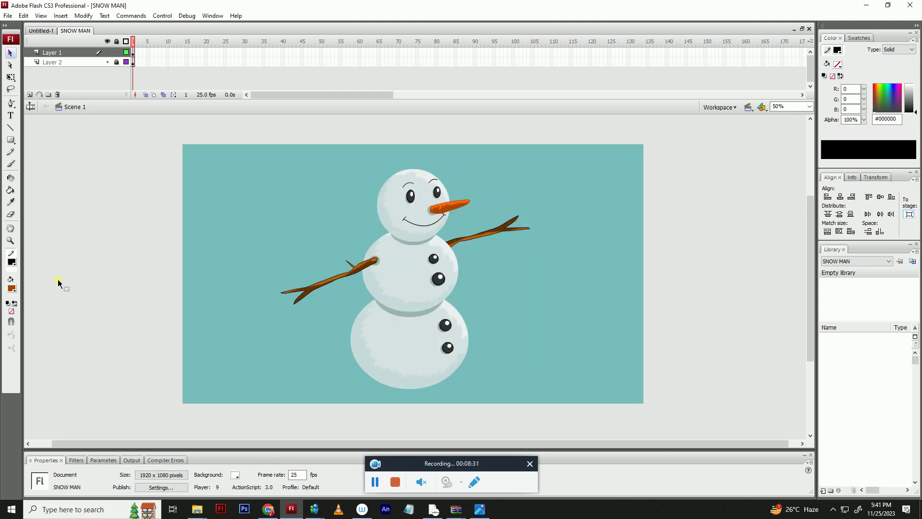
- Set the fill color to #FF0000, turn on snapping and draw a wide oval to the left of the snowman's head
drag(416, 274, 240, 225)
click(138, 251)
click(11, 288)
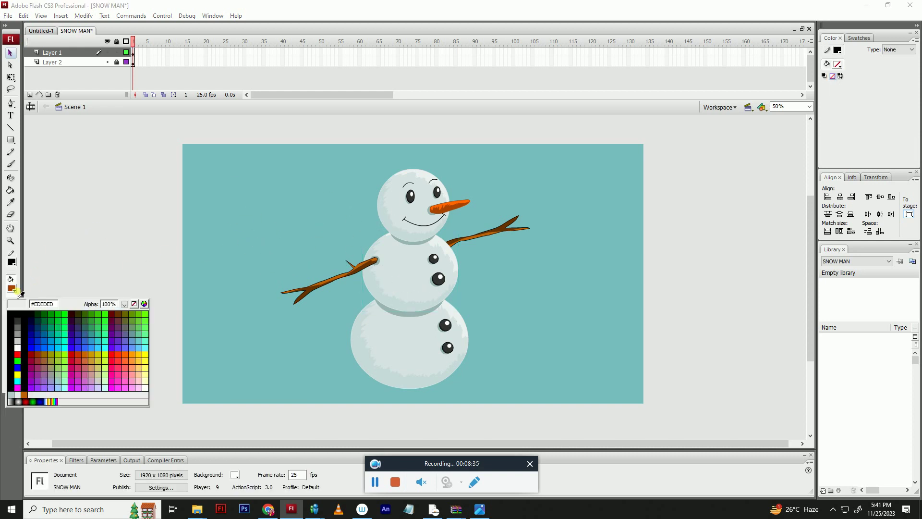
click(9, 357)
click(11, 320)
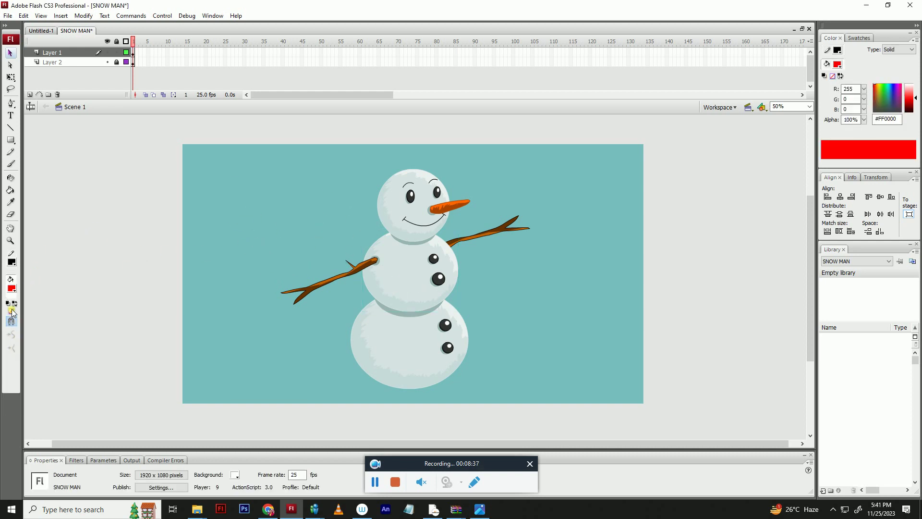
key(o)
drag(248, 185, 327, 233)
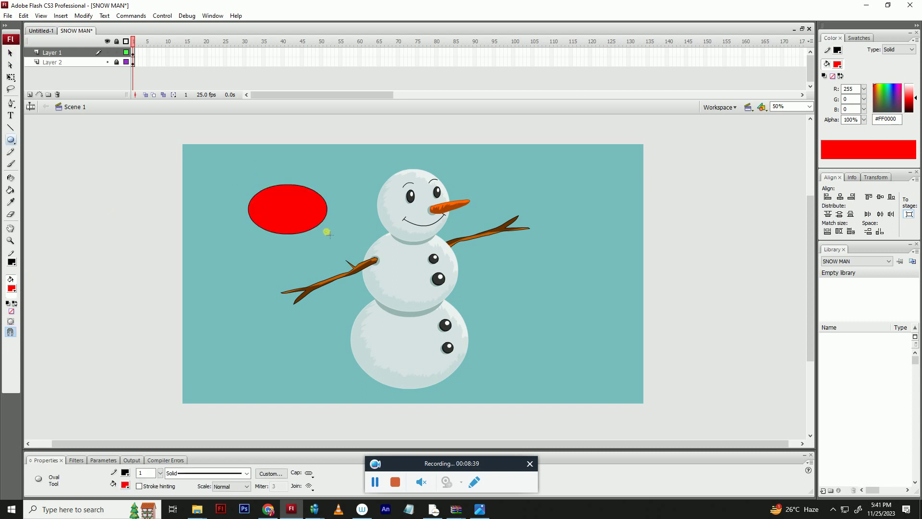
- Select the red oval with its outline and set the stroke color to #990000
key(v)
key(ctrl+a)
click(11, 262)
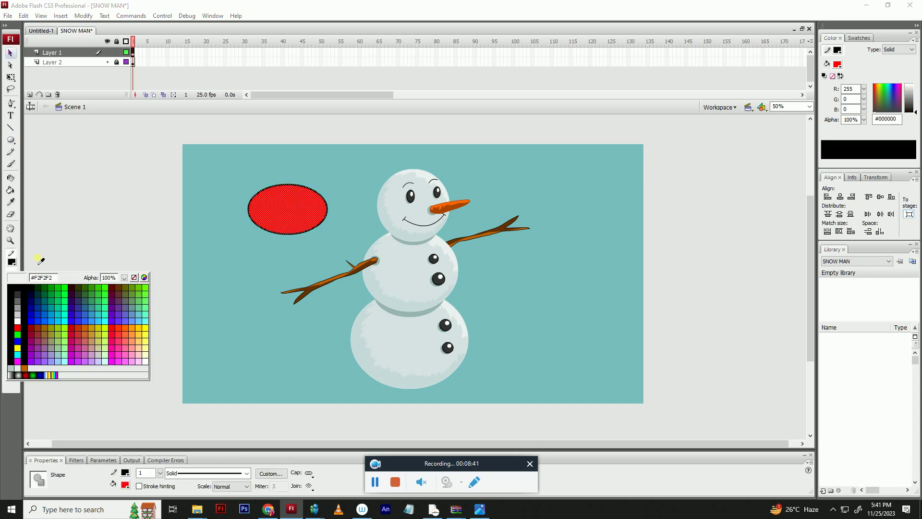
click(273, 214)
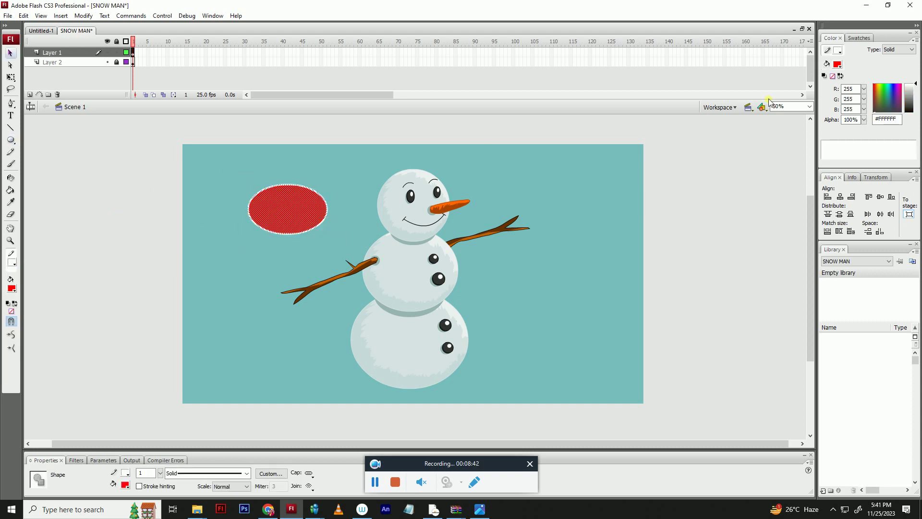
click(14, 267)
click(36, 323)
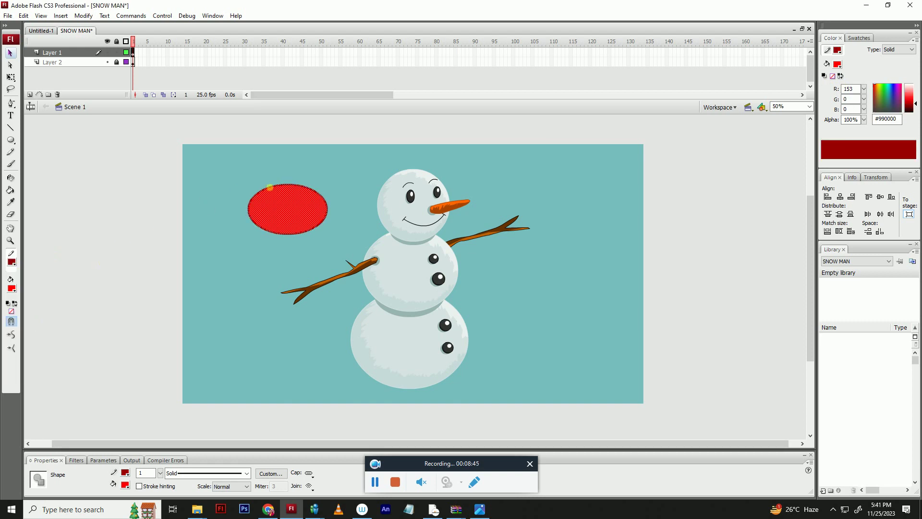
- Group the red oval, center it on the neck and arrange it behind the head and face pieces as a scarf
key(ctrl+g)
drag(303, 208, 434, 229)
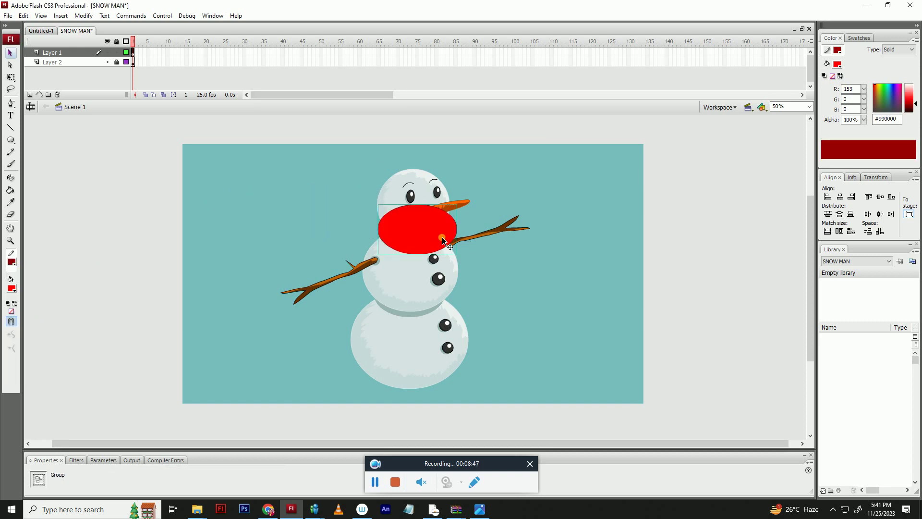
key(Left)
key(Left)
key(Left)
key(Left)
key(Left)
key(ctrl+Down)
drag(398, 156, 445, 217)
shift+click(438, 241)
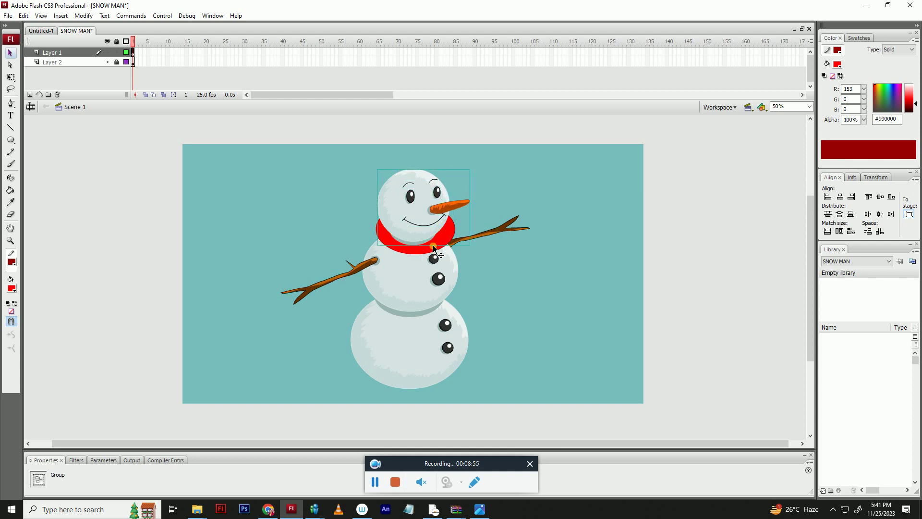
- Scale the red scarf oval down to about the width of the neck and move it back under the head
click(480, 190)
drag(440, 245, 439, 248)
key(q)
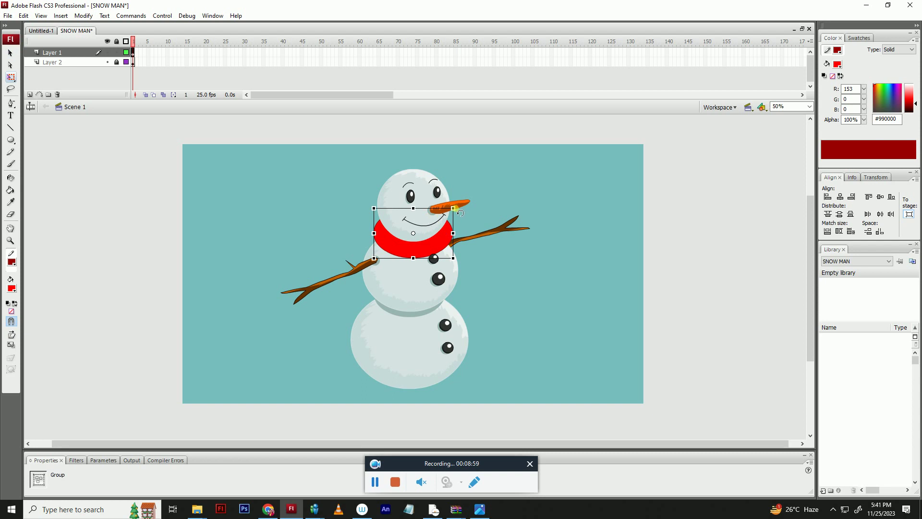
drag(454, 208, 438, 218)
drag(421, 250, 431, 248)
key(Left)
key(Left)
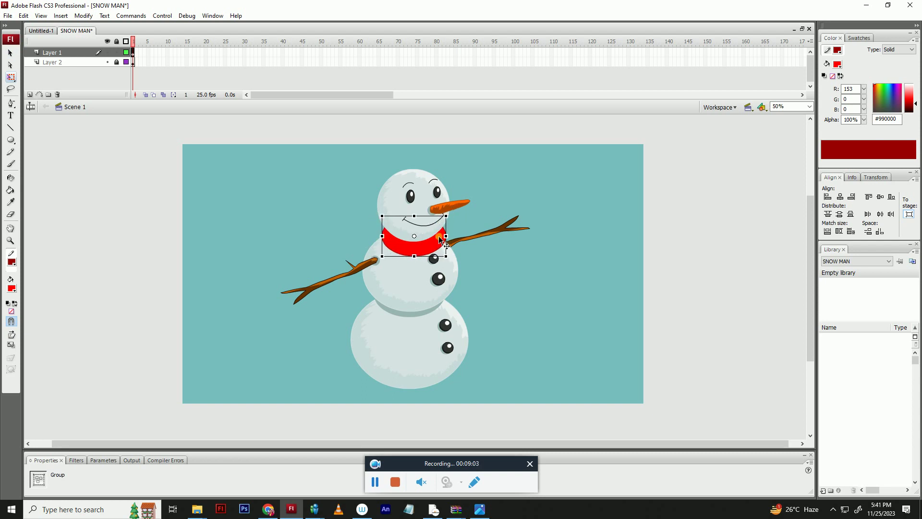
- Shift the scarf one stacking level back and forward again, and nudge it into position beneath the head
key(ctrl+Down)
key(Left)
key(Left)
key(Left)
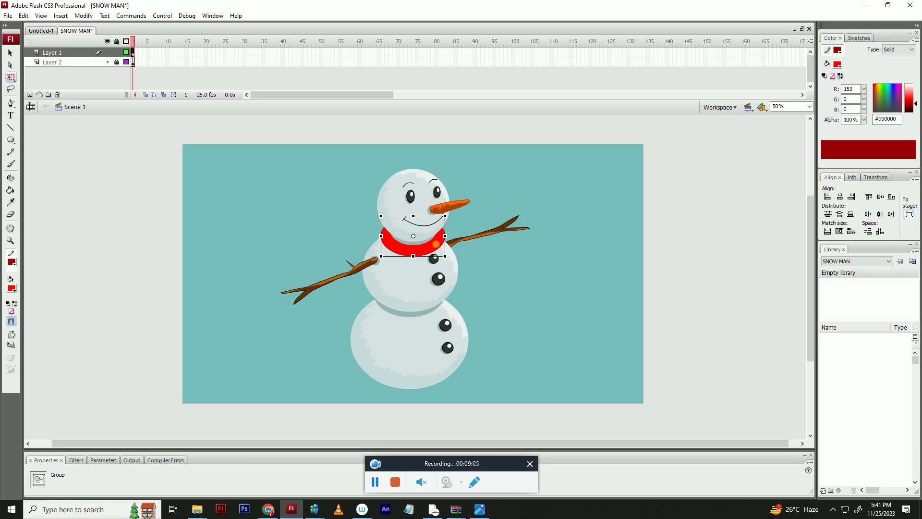
key(ctrl+Up)
drag(424, 247, 416, 255)
key(Down)
key(Up)
key(Left)
- Copy the outline of the head from the head group and paste it in place inside the scarf group
double_click(405, 243)
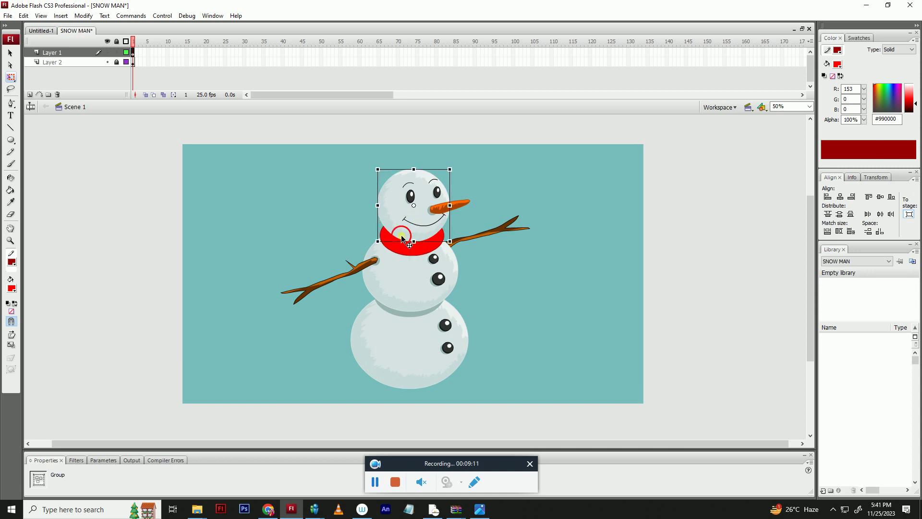
click(403, 243)
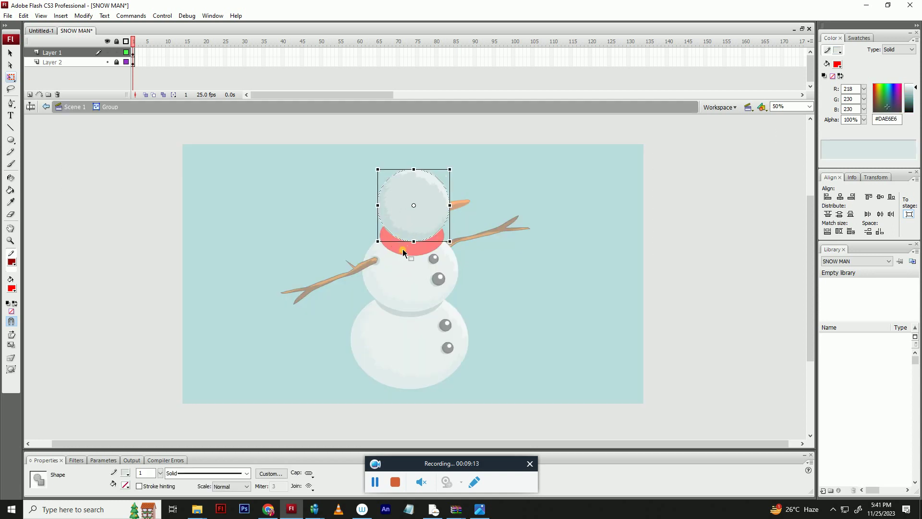
key(ctrl+c)
double_click(402, 245)
double_click(400, 247)
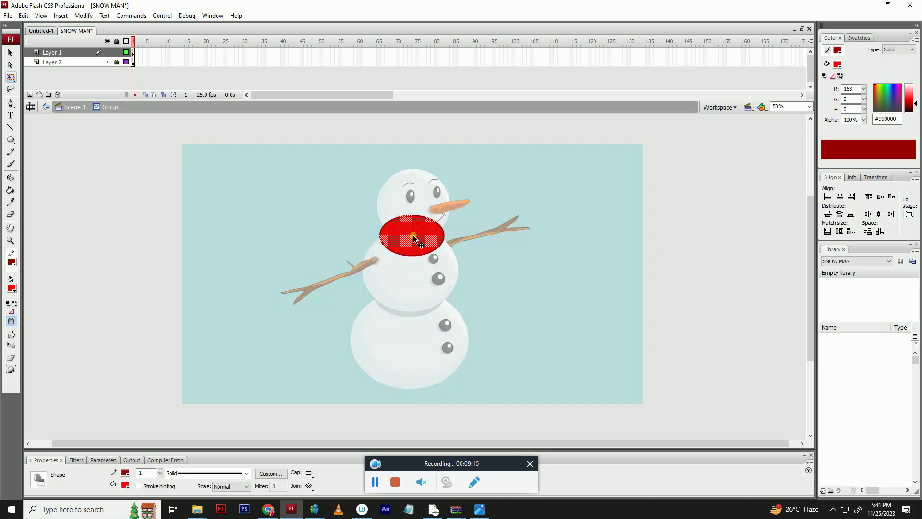
key(ctrl+shift+v)
- Erase the scarf part above the head outline with the Faucet eraser, sample the #990000 stroke, leave the group and save
key(e)
click(447, 221)
click(432, 219)
click(428, 222)
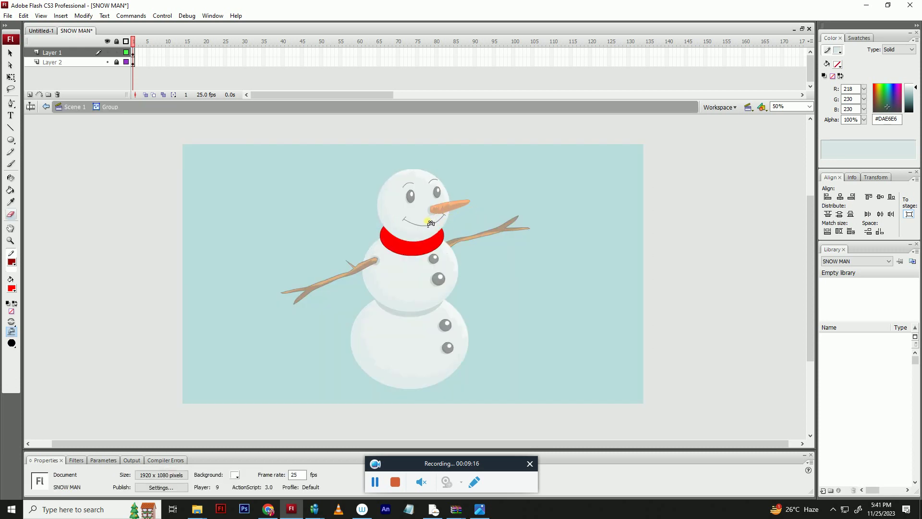
click(448, 219)
key(i)
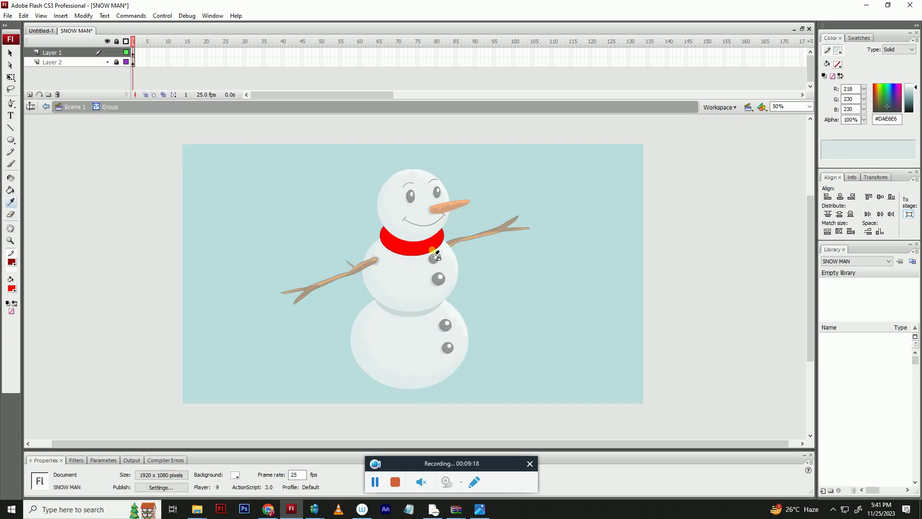
click(433, 252)
key(v)
double_click(437, 206)
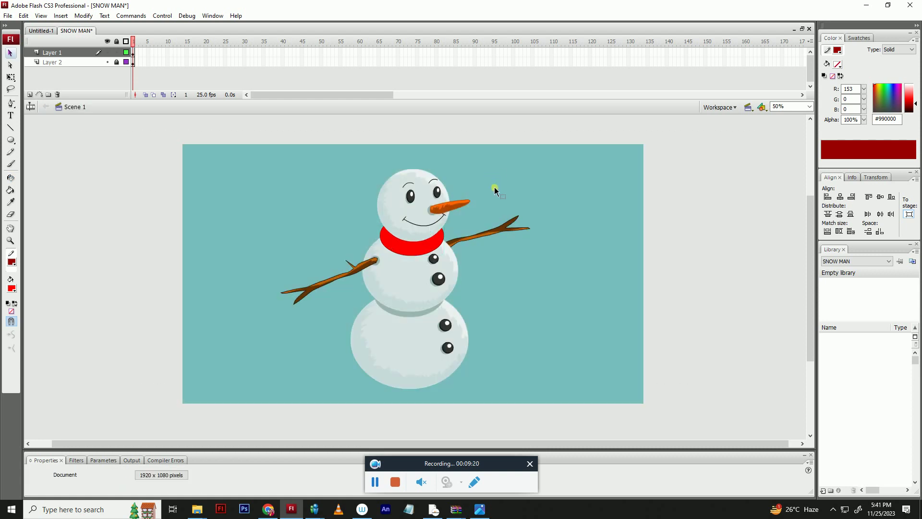
key(ctrl+s)
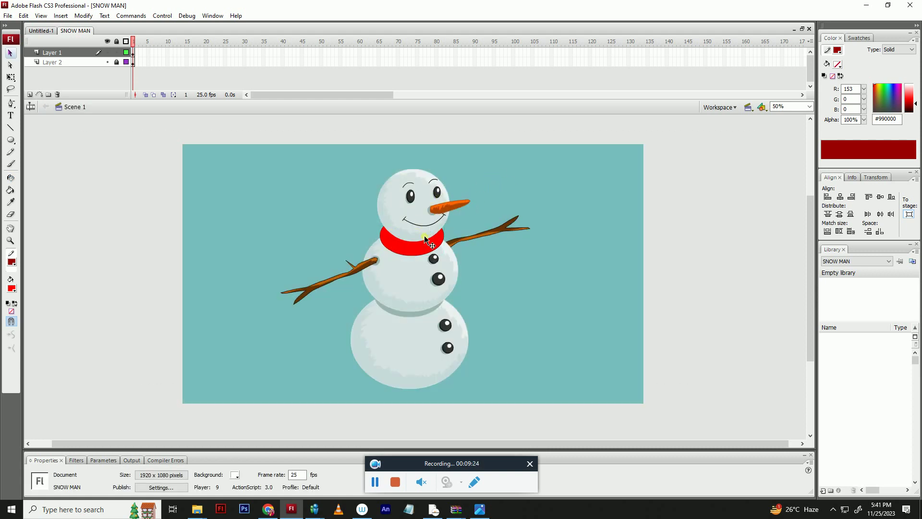
click(420, 251)
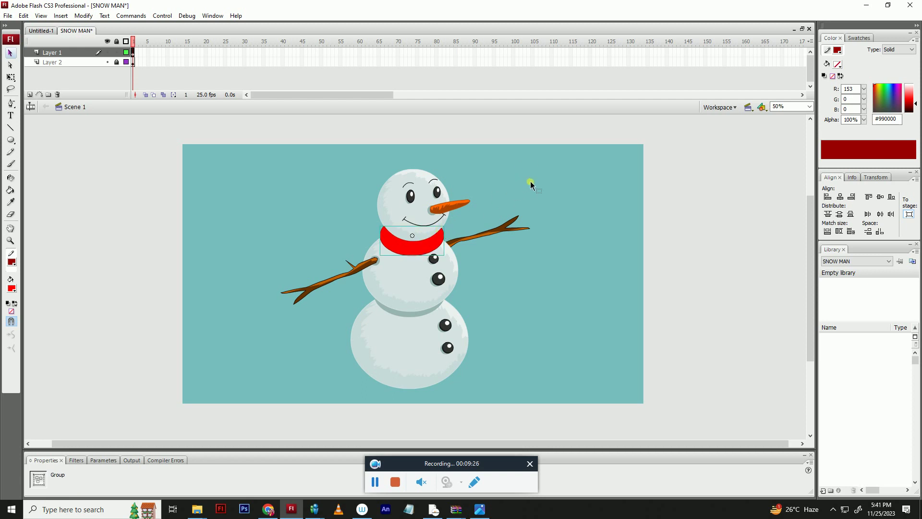
click(531, 186)
click(440, 238)
click(538, 188)
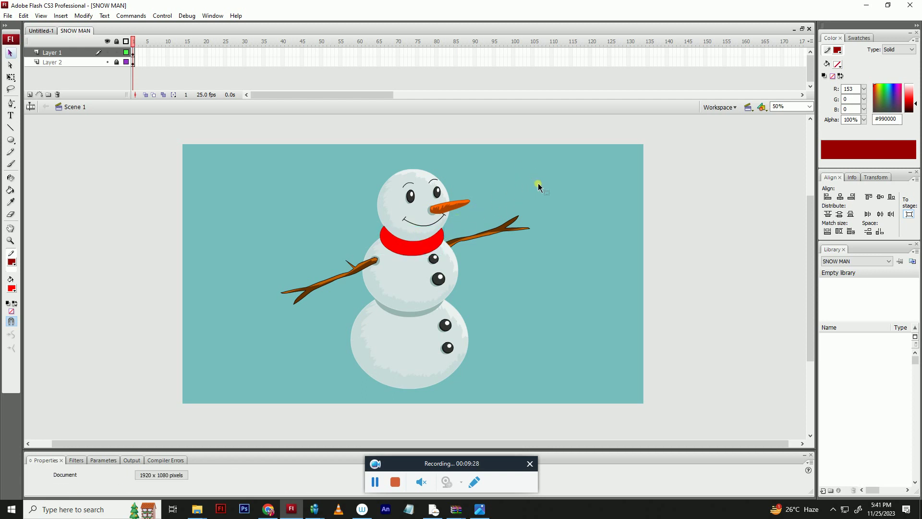
- Set the stroke color to #000000 and the fill color to #006633, and open the scarf group for editing
click(14, 263)
click(12, 280)
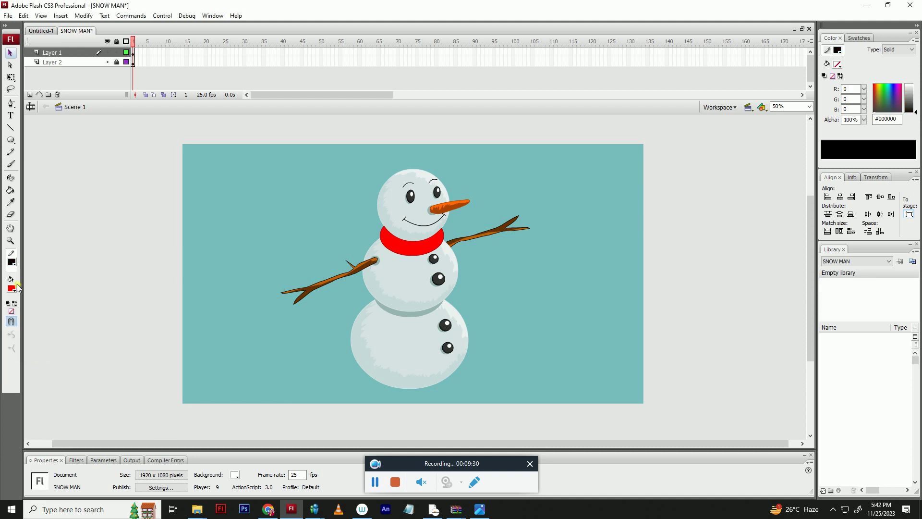
click(13, 288)
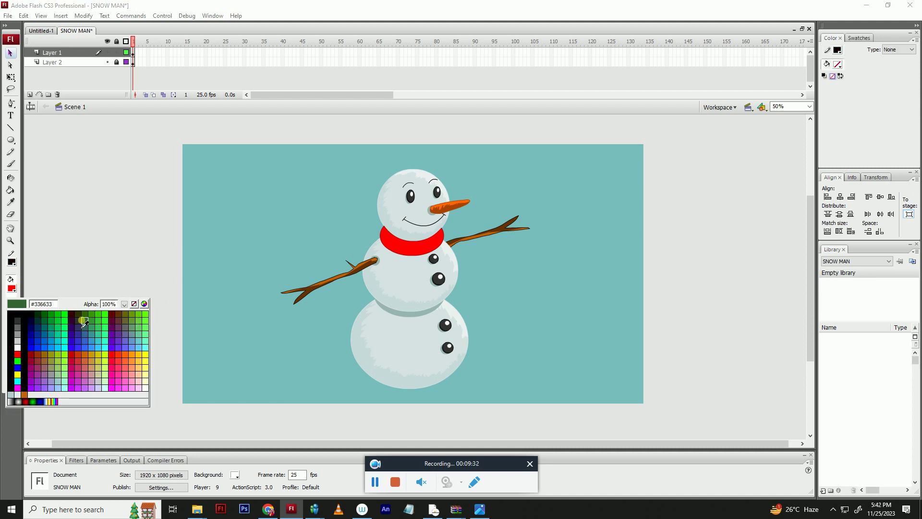
click(43, 321)
click(381, 241)
double_click(381, 241)
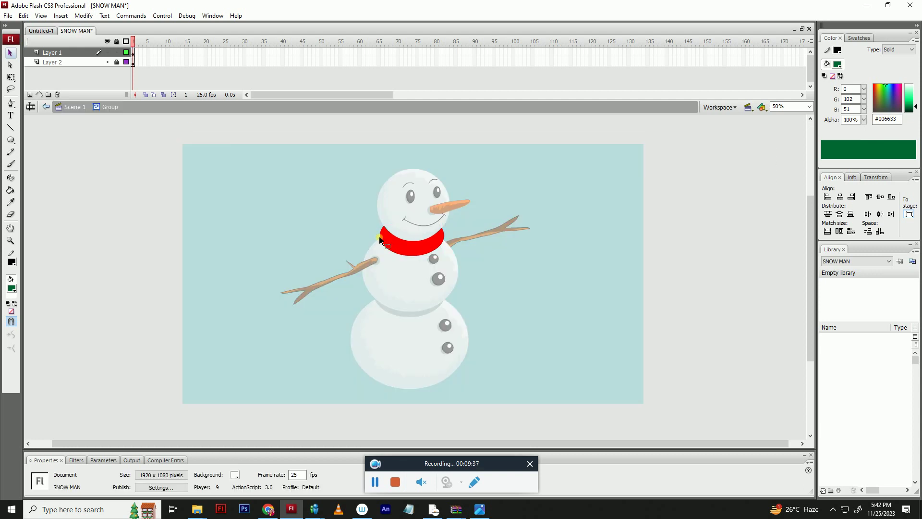
- Draw a curved black Pencil line across the scarf's left part and place a copy of it just to the left
key(y)
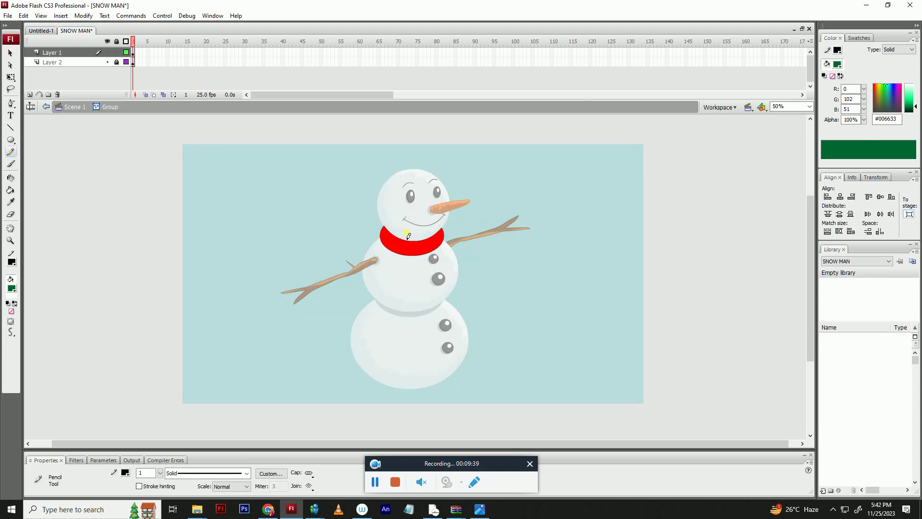
drag(407, 236, 399, 239)
key(v)
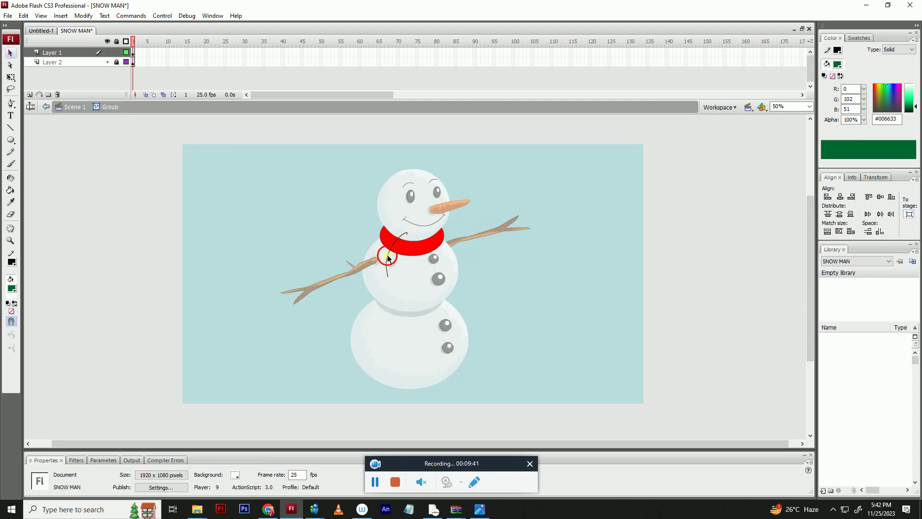
click(387, 262)
drag(383, 254, 383, 255)
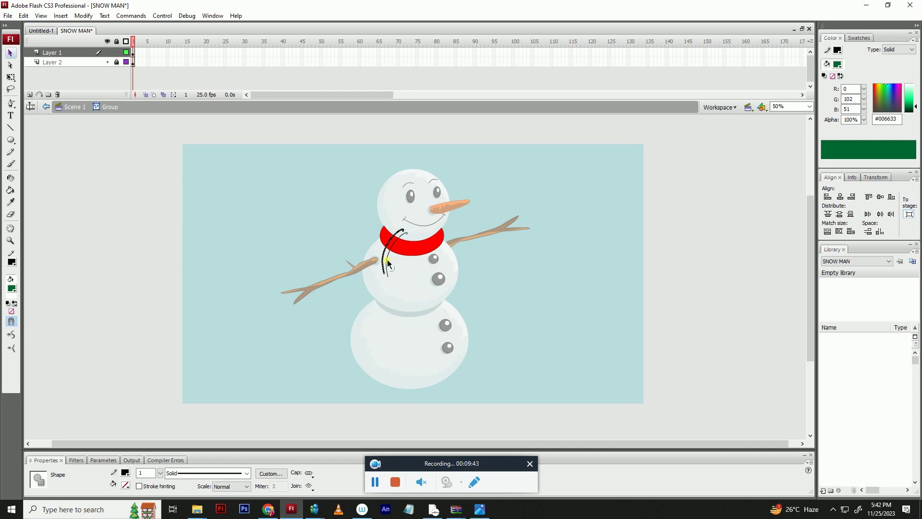
- Select both curved lines and duplicate the pair a short distance to the right as a second stripe
double_click(387, 259)
double_click(387, 258)
click(387, 259)
alt+drag(386, 262, 402, 261)
- Turn off snapping and rotate the copied pair of lines slightly to suit the scarf's curve
key(q)
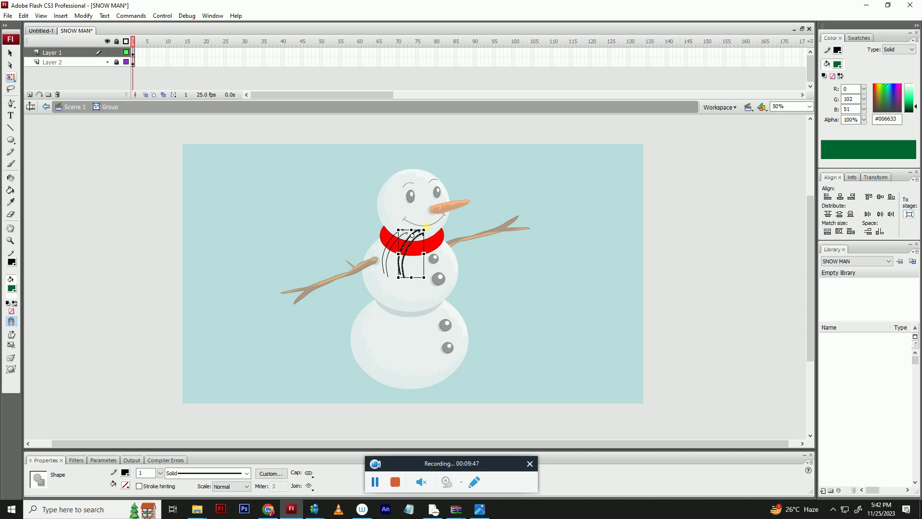
drag(426, 225, 421, 224)
click(11, 321)
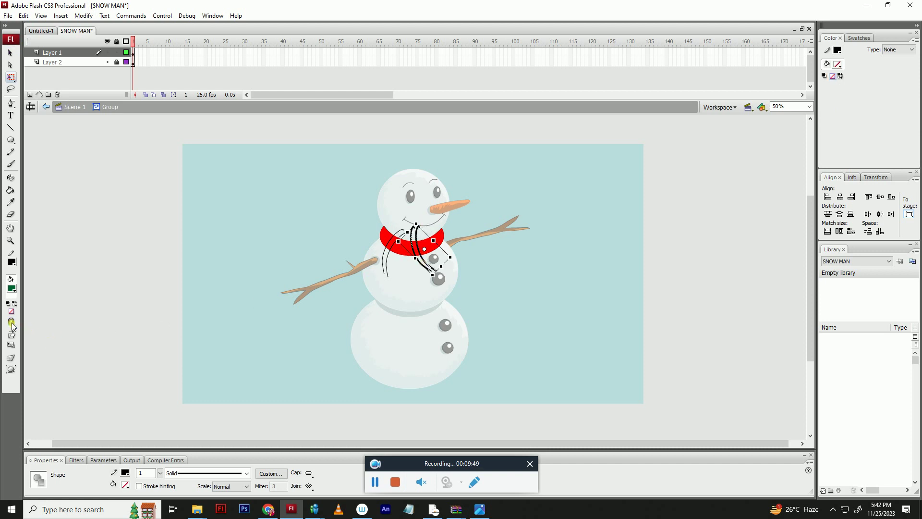
mouse_move(458, 260)
mouse_down()
mouse_move(432, 264)
mouse_move(406, 235)
mouse_up()
key(v)
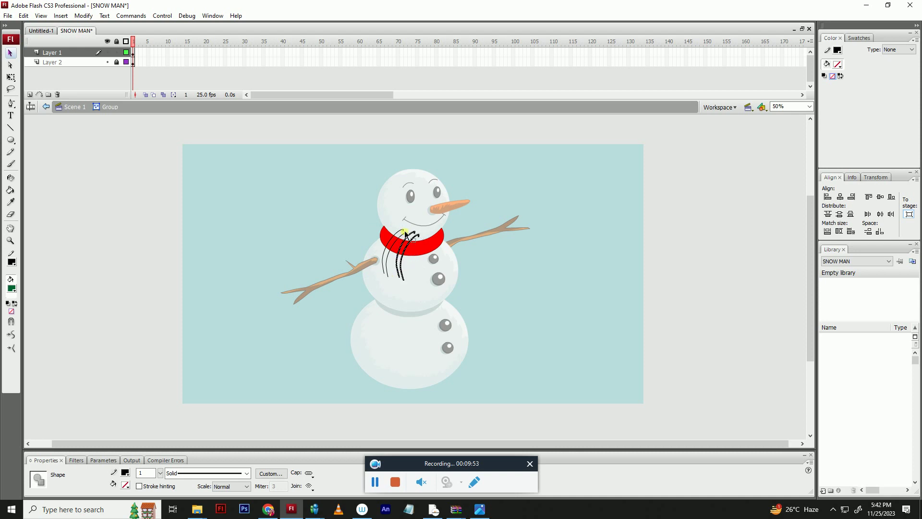
- Select both pairs of curved lines together and stretch them taller so they extend past the scarf
shift+click(402, 235)
shift+click(401, 231)
key(q)
drag(400, 229, 401, 222)
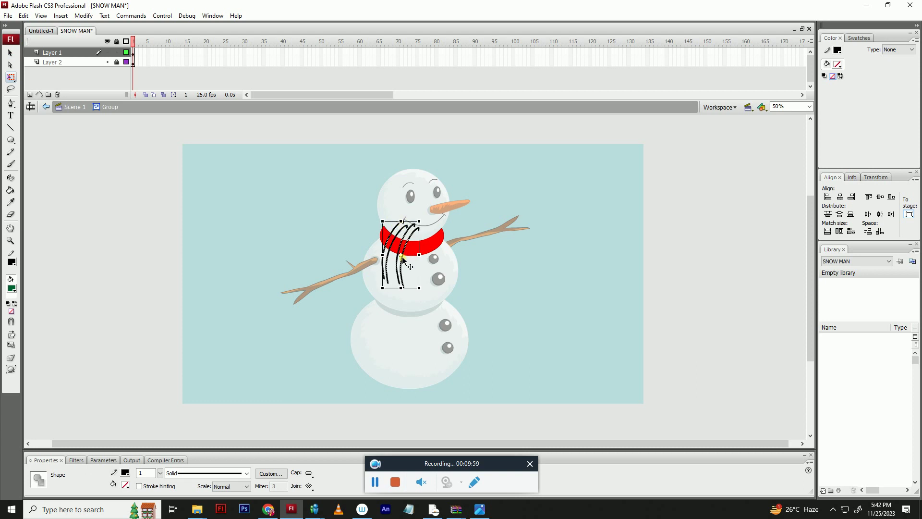
- Duplicate the two line pairs onto the scarf's right half and flip the copy horizontally
drag(402, 258, 443, 242)
key(alt)
key(m)
key(t)
key(h)
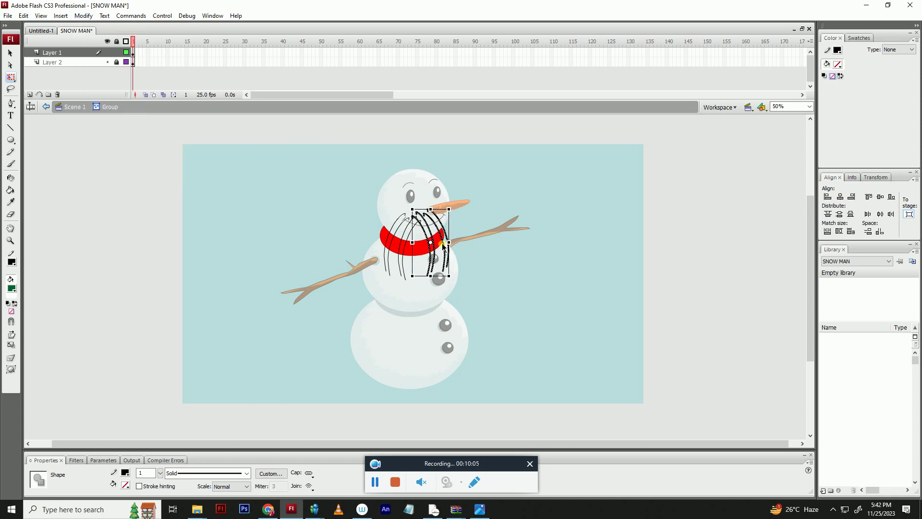
- Add another pair of curved lines across the middle of the scarf, between the left and right pairs
click(475, 226)
click(448, 243)
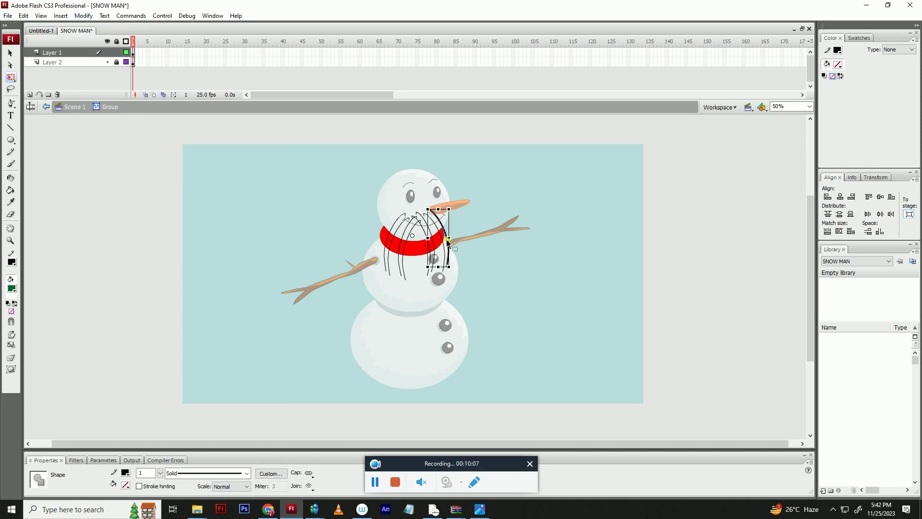
mouse_move(446, 243)
mouse_down()
mouse_move(451, 254)
mouse_move(419, 249)
mouse_move(424, 219)
mouse_up()
click(412, 218)
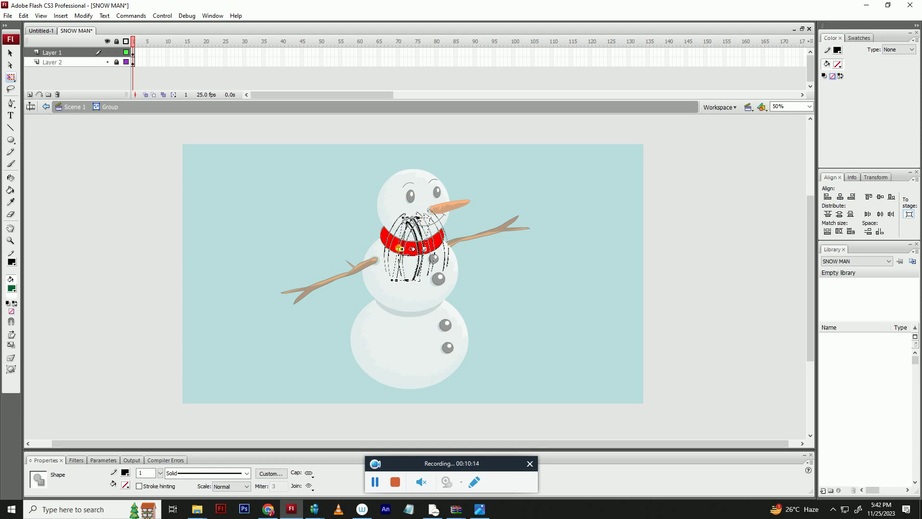
click(463, 220)
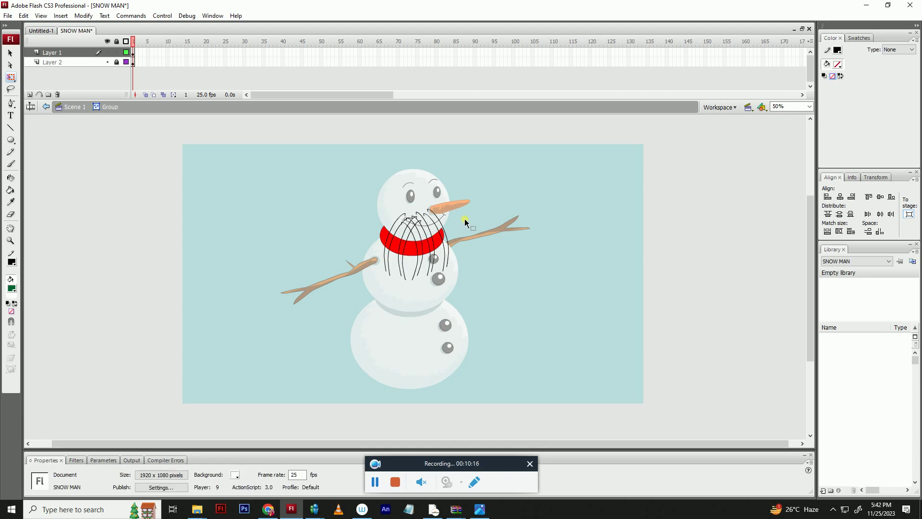
- Fill the five stripe areas between the line pairs on the scarf with green #006633 using the Paint Bucket
key(k)
click(419, 246)
click(430, 243)
click(440, 236)
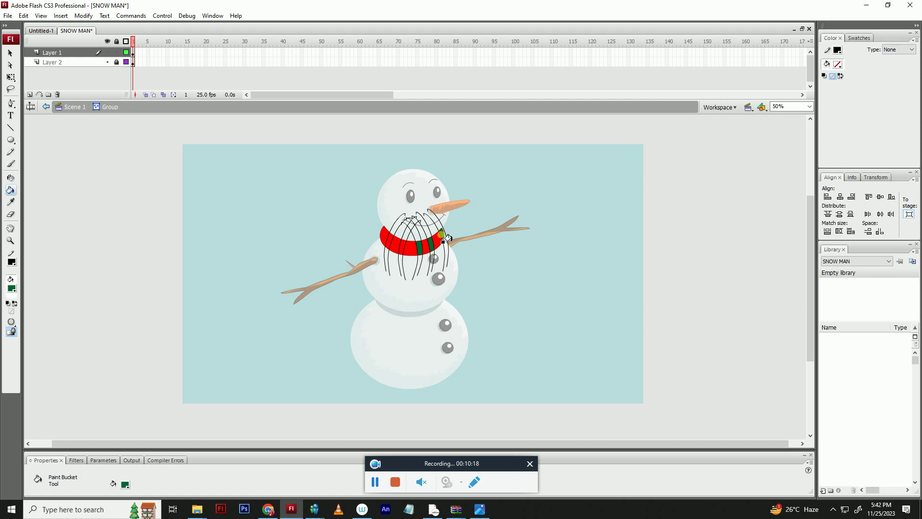
click(404, 244)
click(391, 240)
- Draw a straight line joining the guide curves, delete the connected lines, leave the scarf group and save
key(b)
key(n)
drag(390, 222, 471, 223)
key(v)
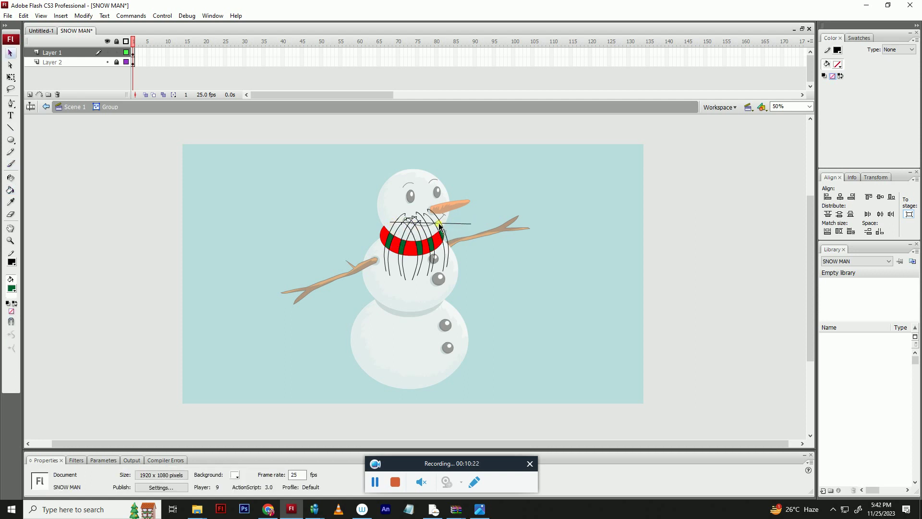
double_click(439, 224)
key(Delete)
double_click(461, 214)
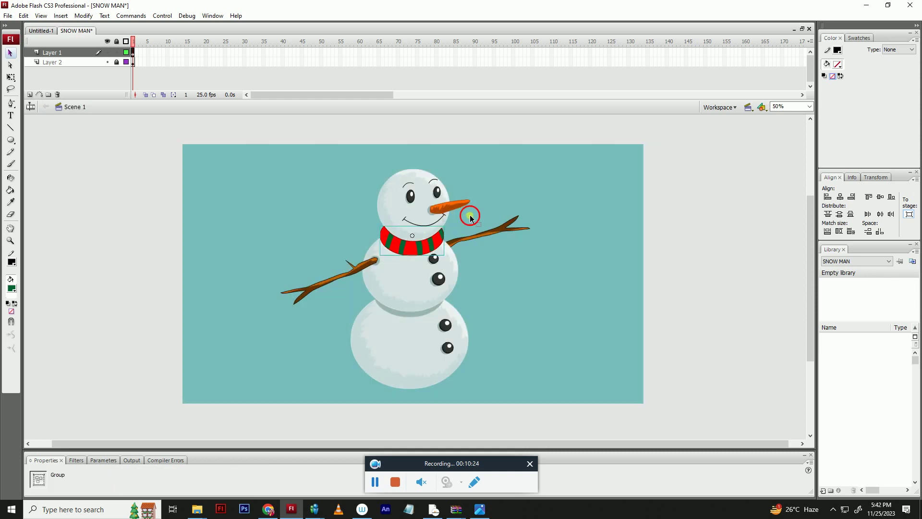
click(471, 218)
key(ctrl+s)
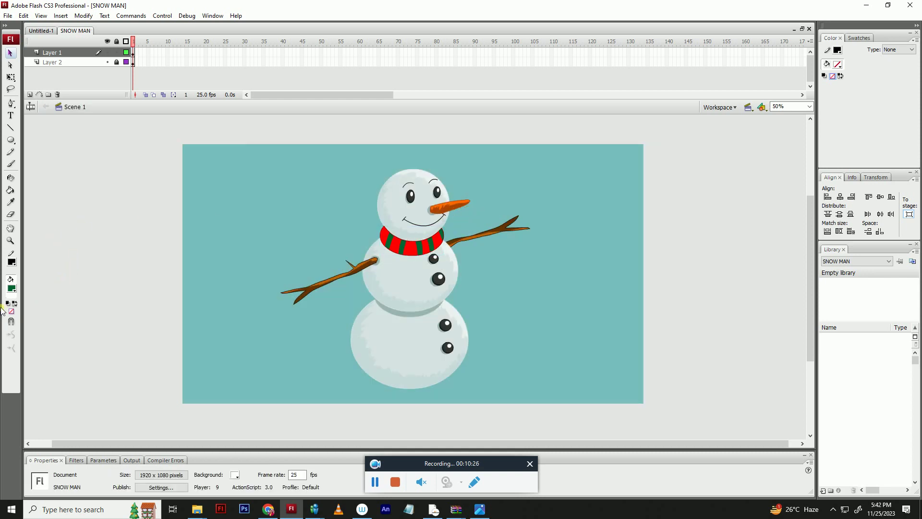
- Turn on snapping to objects, open the scarf group and outline its green stripes in black with the Ink Bottle
click(11, 321)
double_click(395, 247)
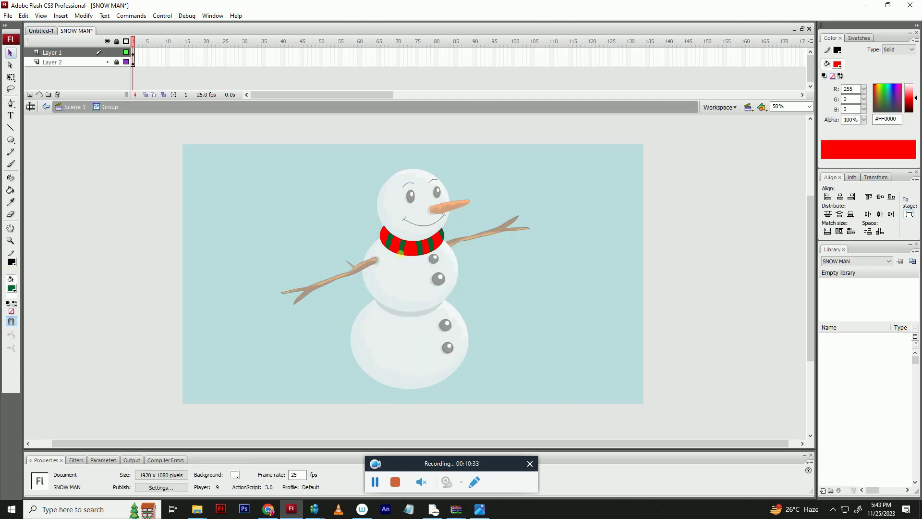
key(s)
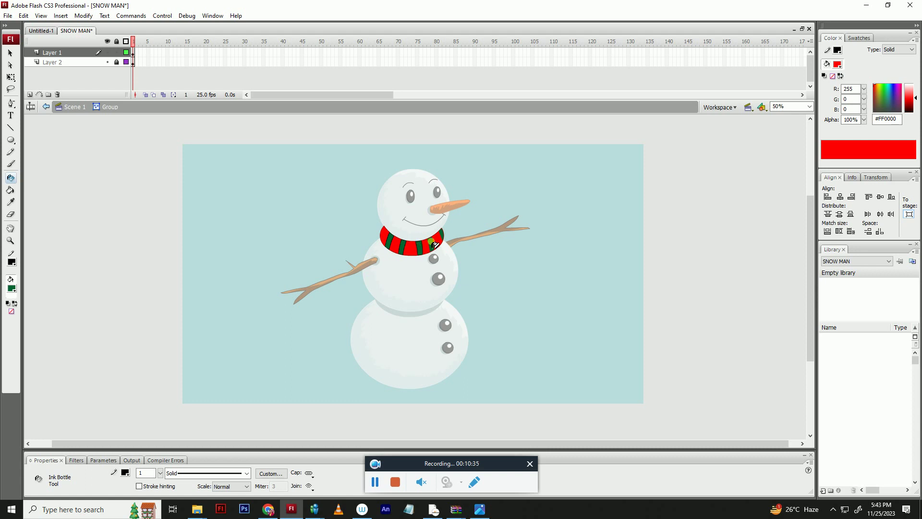
key(v)
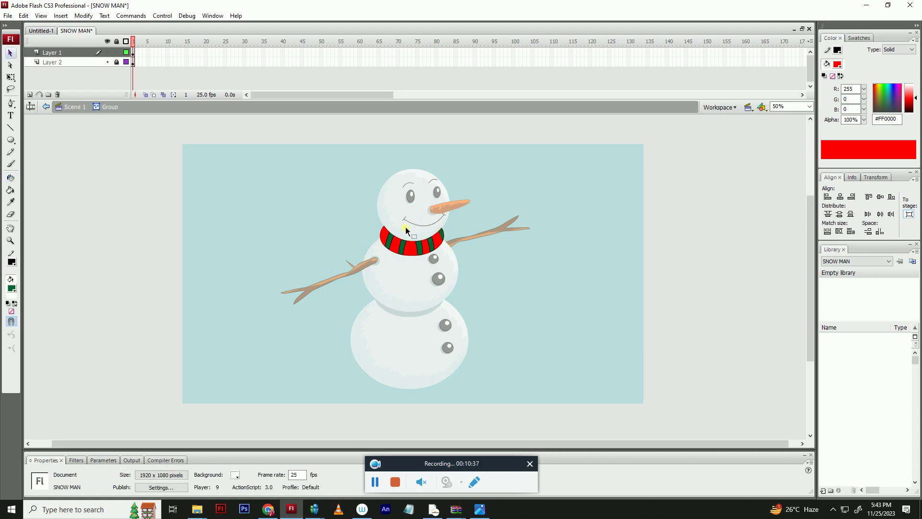
- Outline the scarf's rightmost stripe, select all the stripe border lines and recolour them orange #FF9900
click(406, 248)
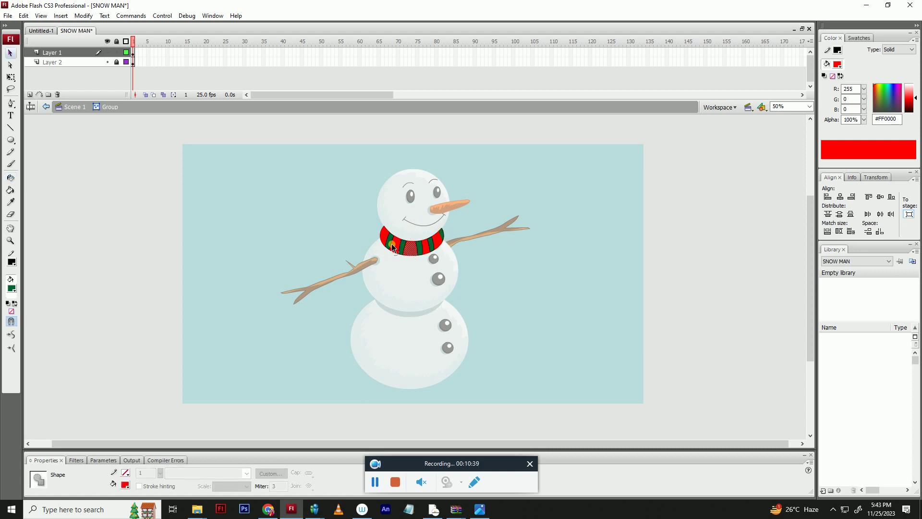
click(392, 244)
shift+click(386, 240)
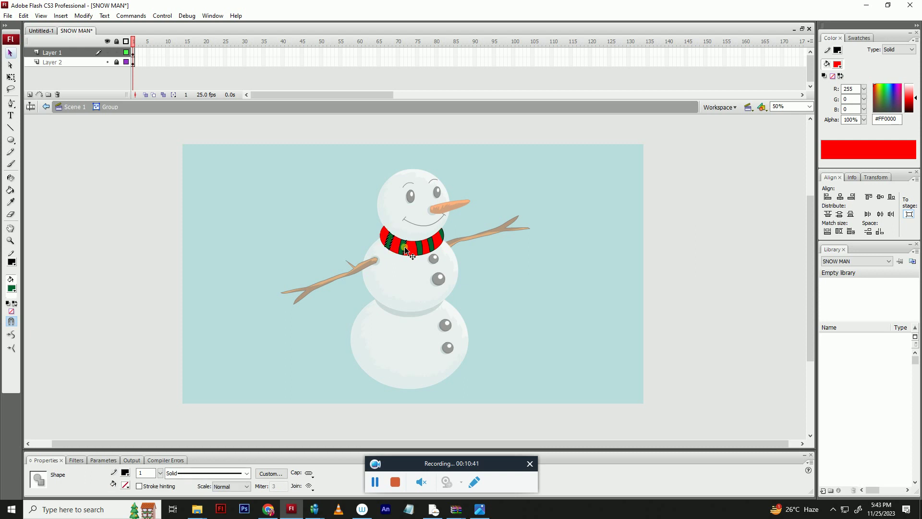
shift+click(401, 248)
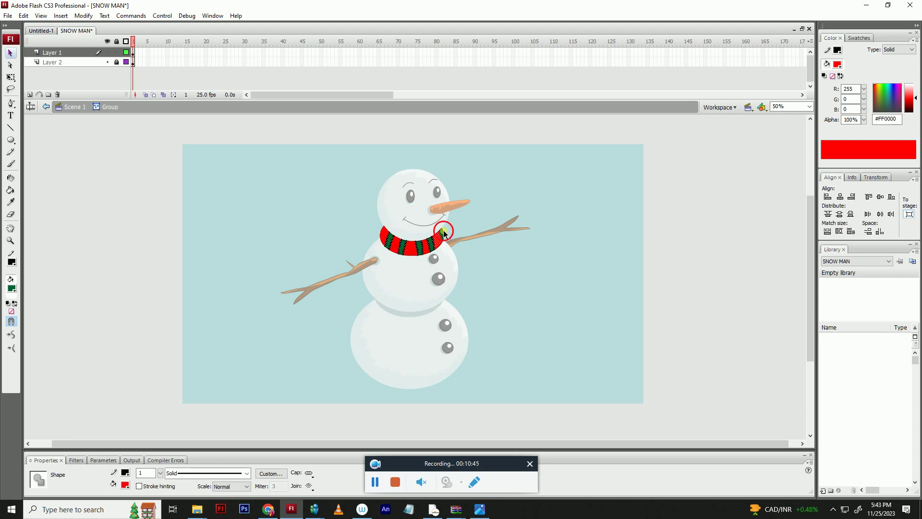
click(446, 237)
key(s)
click(444, 236)
key(v)
click(443, 236)
mouse_move(443, 234)
mouse_down()
mouse_move(420, 251)
mouse_move(394, 245)
mouse_up()
shift+click(433, 244)
shift+click(428, 246)
click(228, 272)
click(12, 262)
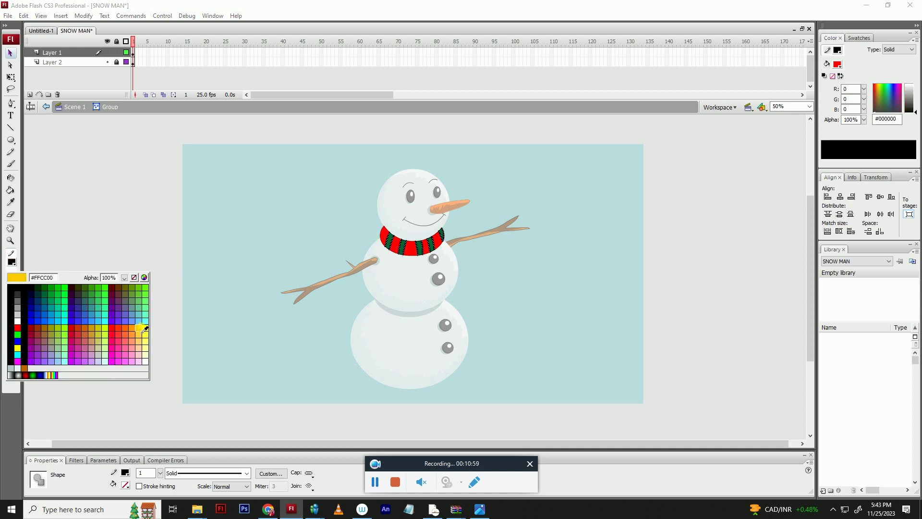
click(132, 330)
click(187, 326)
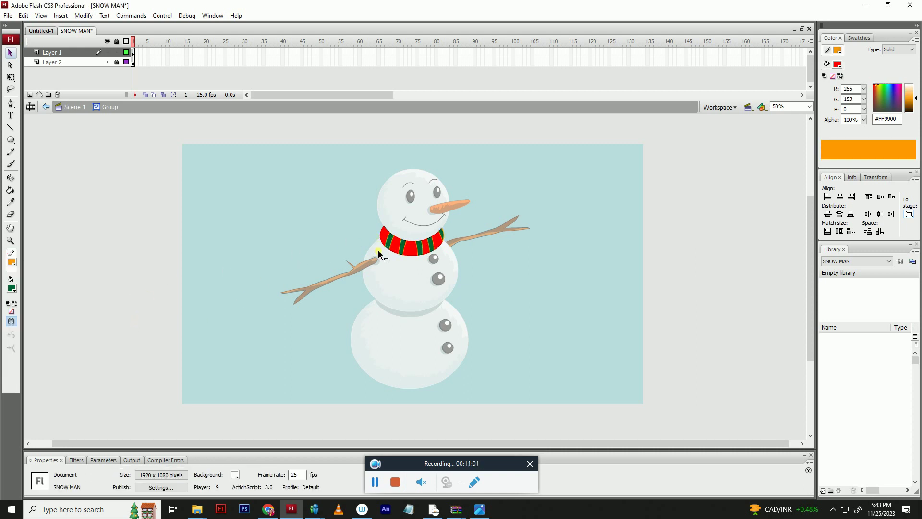
- Select everything in the scarf group and set the stroke thickness to 6.25
key(ctrl+a)
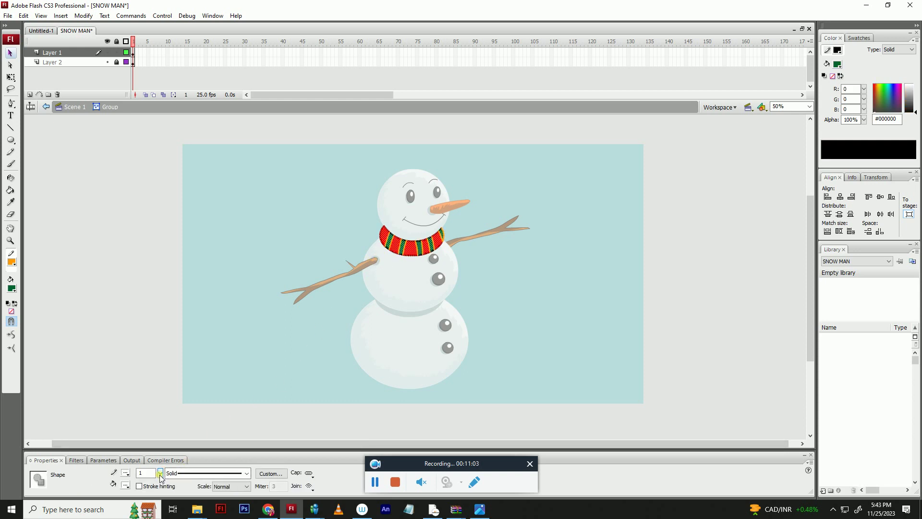
mouse_move(160, 474)
mouse_down()
mouse_move(161, 447)
mouse_move(161, 463)
mouse_up()
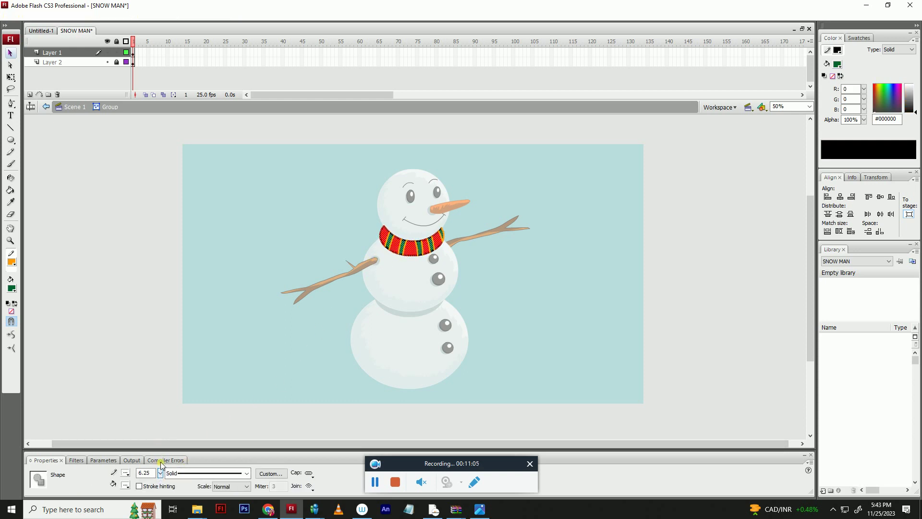
click(258, 349)
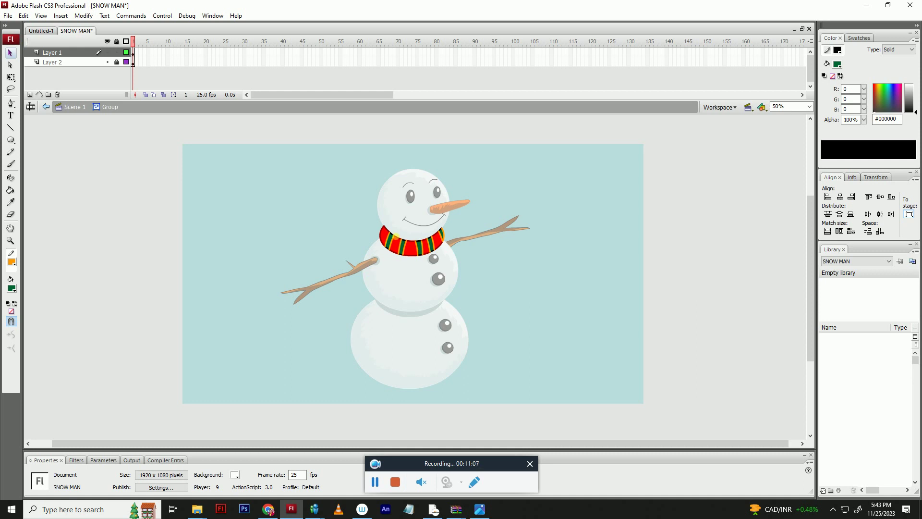
- Set the stroke colour to dark green #003300, apply it to the scarf's stripe edges with the Ink Bottle and leave the group
click(14, 265)
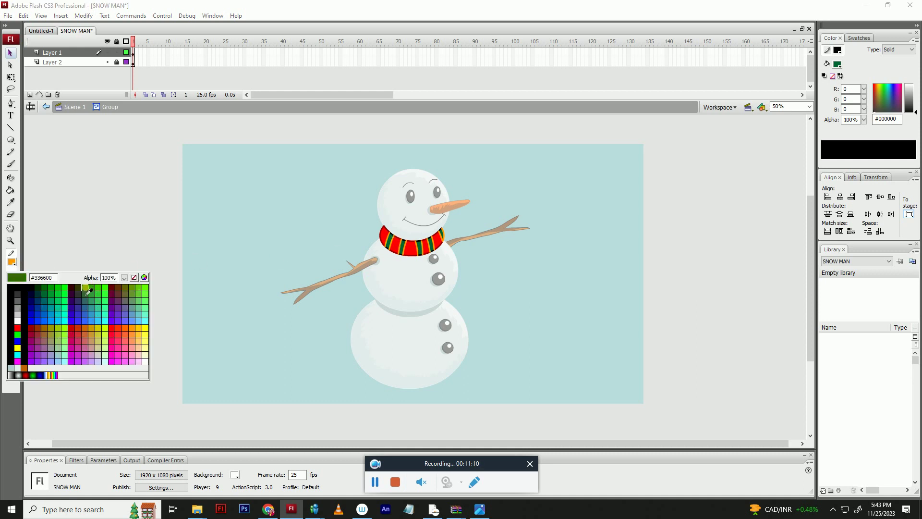
click(32, 287)
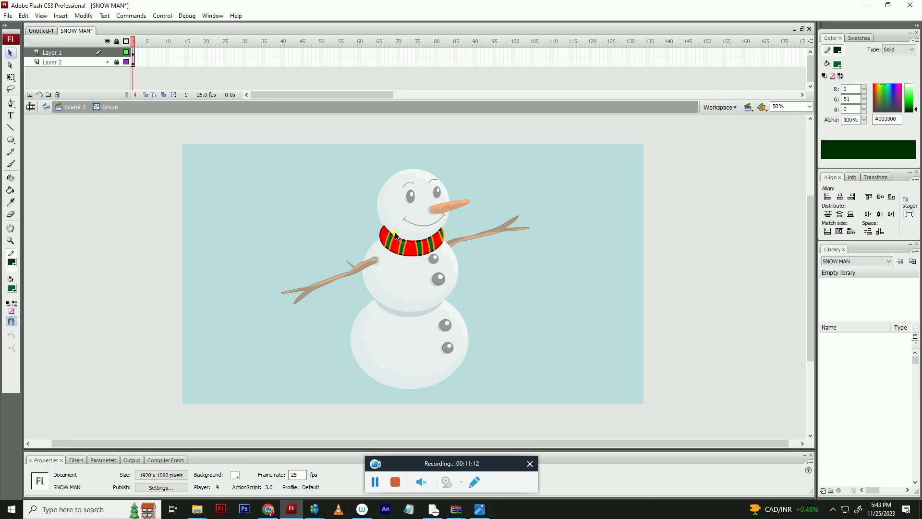
key(s)
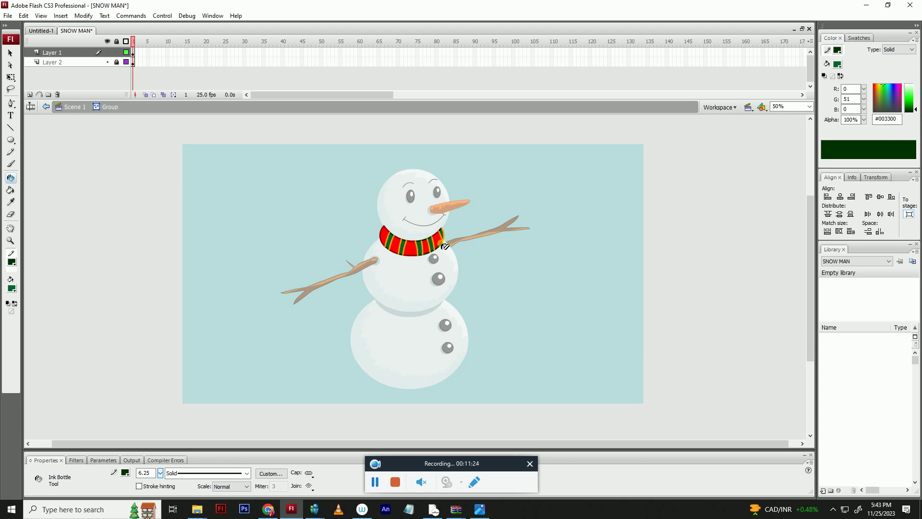
key(v)
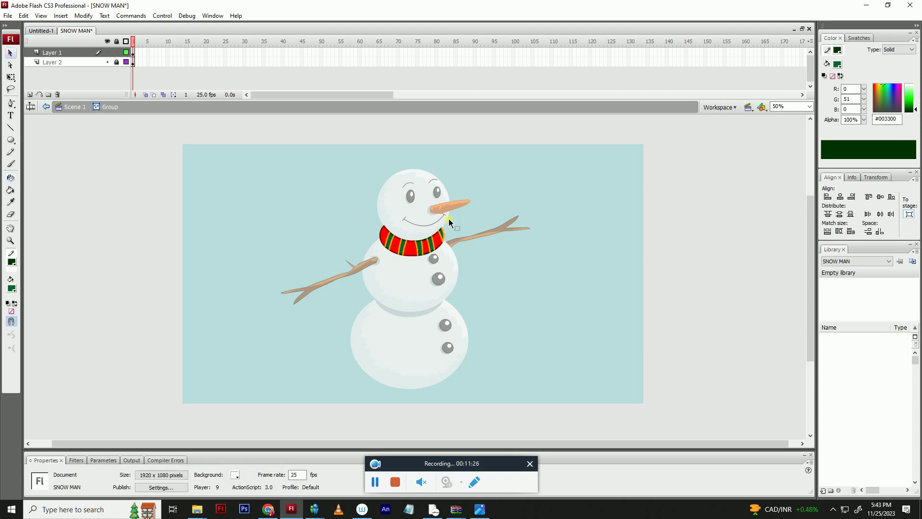
double_click(459, 212)
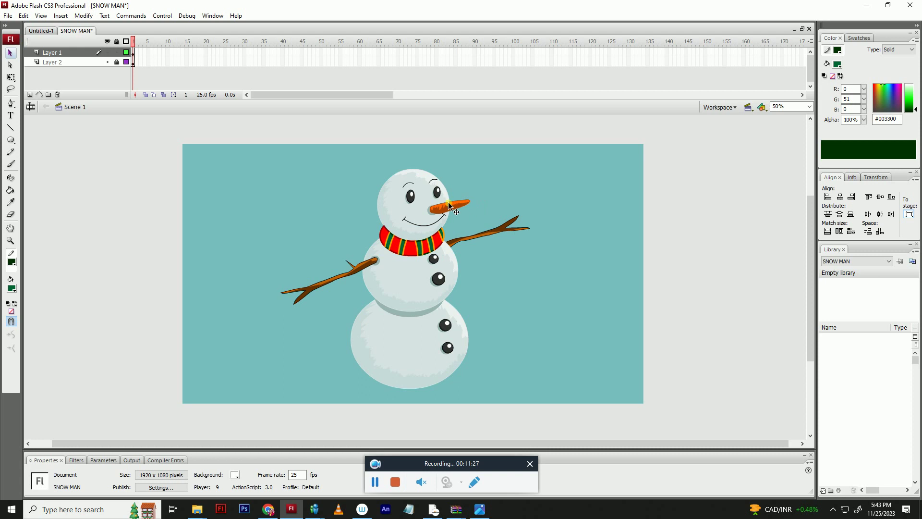
- Return to the main scene, set the stroke colour to black #000000 and save the drawing
double_click(390, 310)
double_click(109, 265)
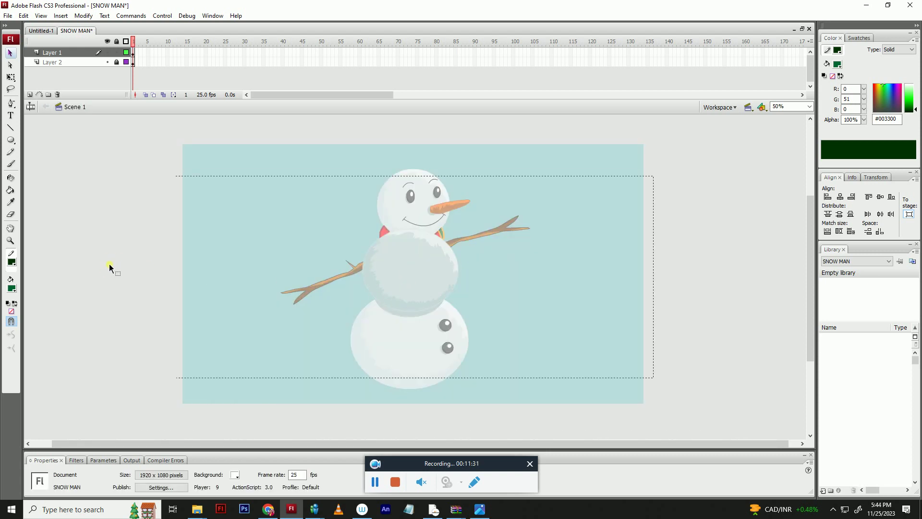
click(11, 262)
click(21, 290)
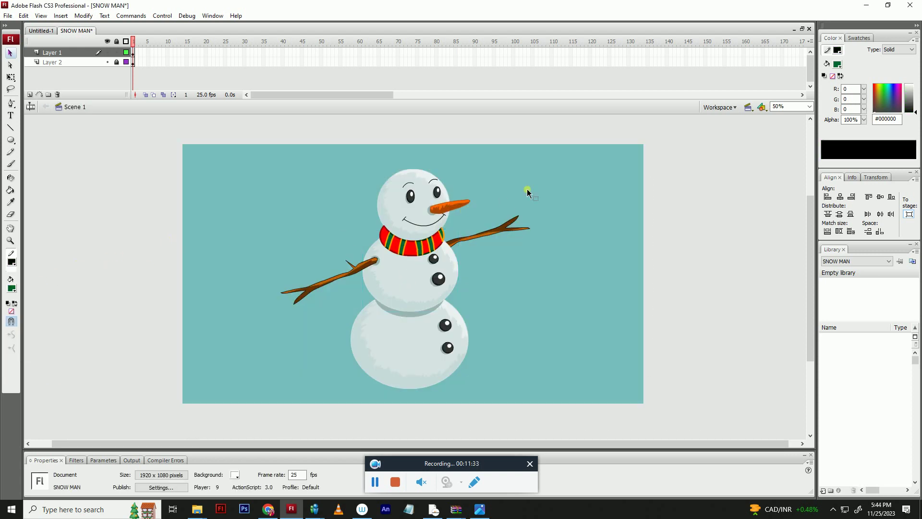
key(ctrl+s)
- Draw the hanging scarf end's left edge and curved lower hem with the Pencil, and duplicate the edge for its right side
key(n)
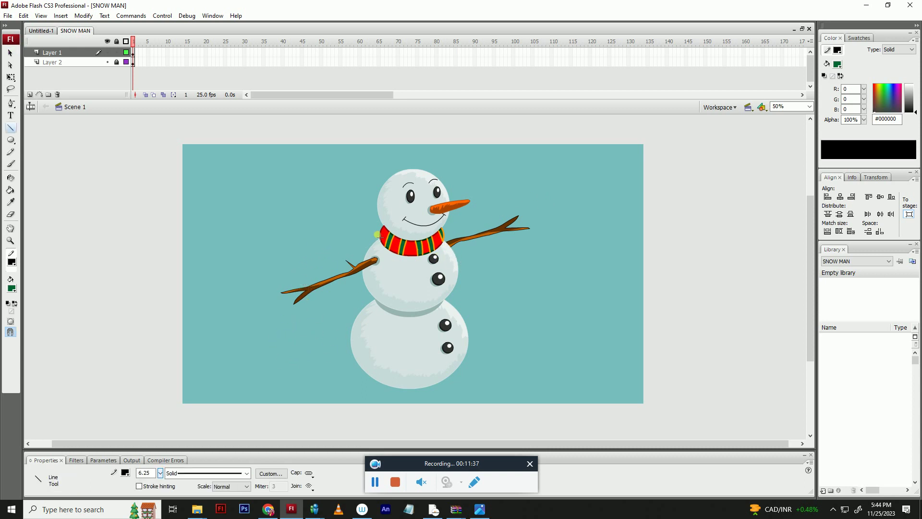
double_click(387, 242)
key(y)
drag(398, 245, 380, 301)
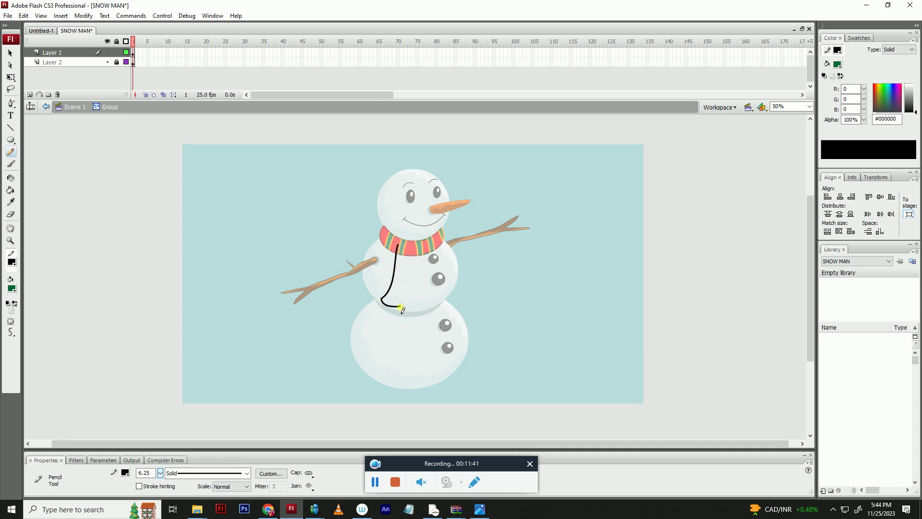
key(v)
click(391, 288)
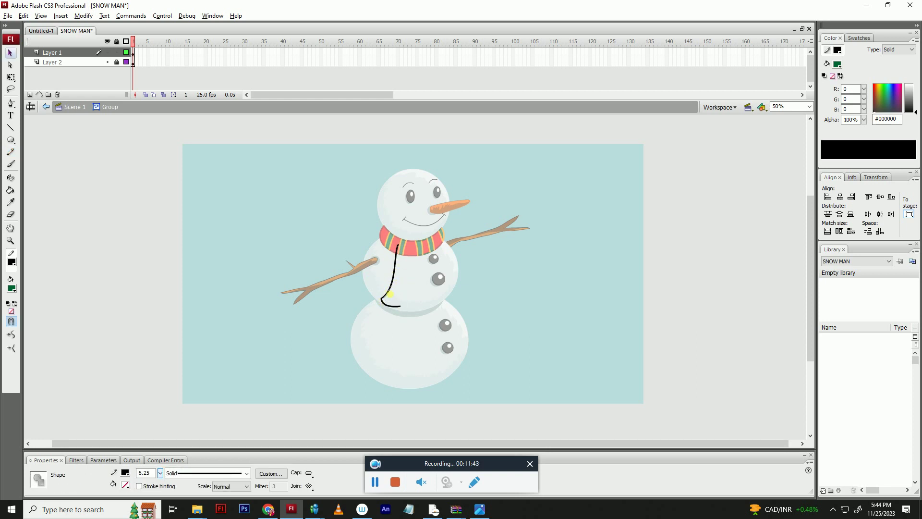
alt+drag(389, 293, 407, 301)
click(411, 306)
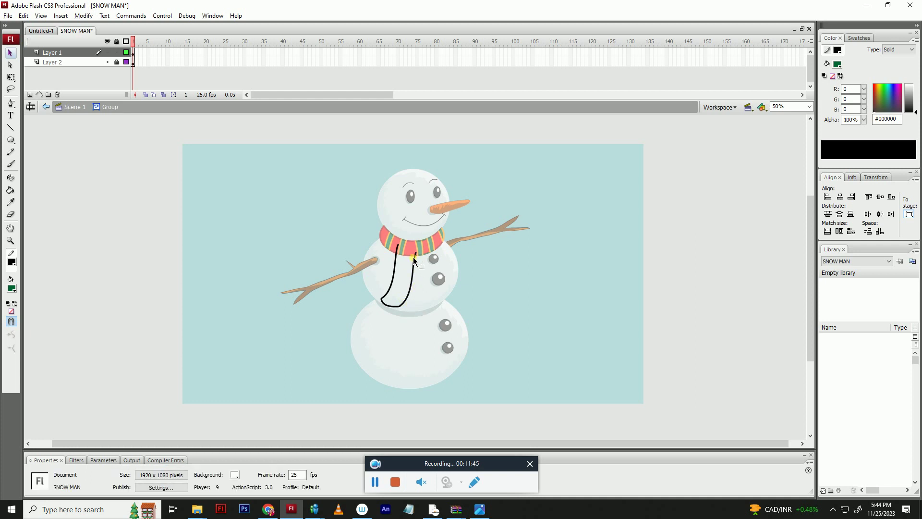
- Narrow the hanging scarf end by adjusting its right edge, and close its upper opening with a straight line
click(416, 256)
key(q)
drag(407, 252, 409, 252)
click(409, 243)
key(n)
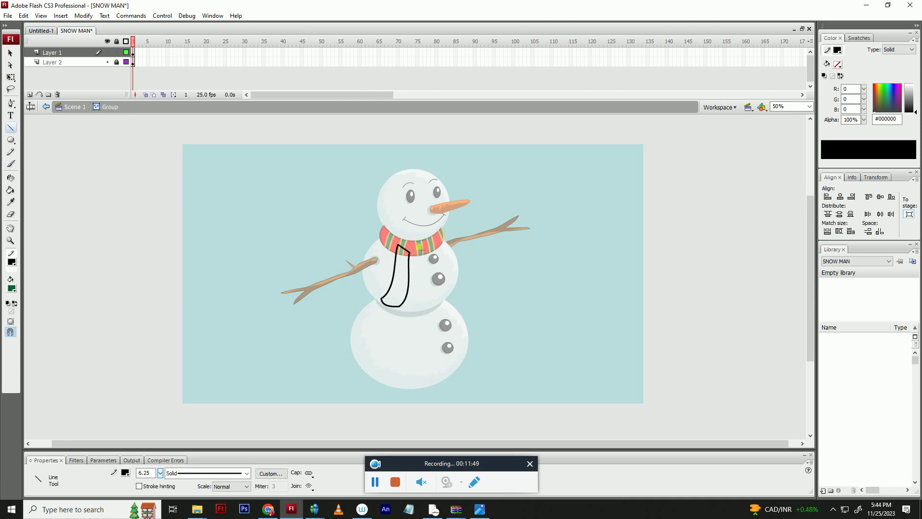
key(v)
- Open the neck scarf group and sample its red #FF0000 fill and dark red #990000 outline with the Eyedropper
double_click(416, 259)
double_click(413, 253)
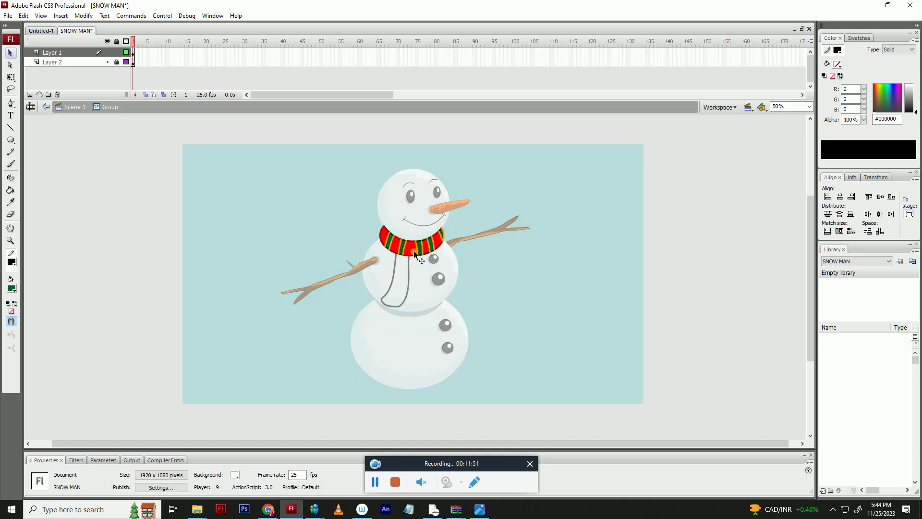
key(i)
click(414, 251)
key(i)
click(412, 256)
key(v)
- Open the hanging scarf end's group, fill the shape with red #FF0000 and recolour its outline dark red #990000
double_click(409, 263)
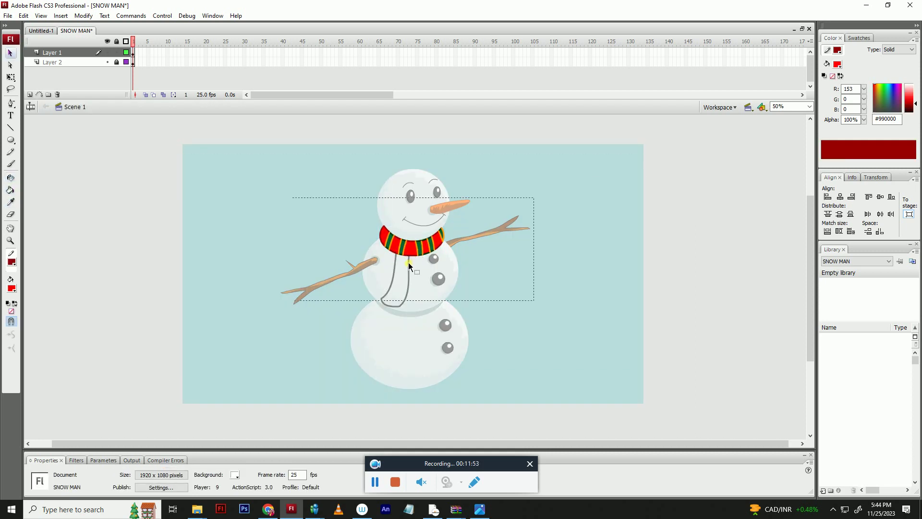
double_click(408, 262)
key(k)
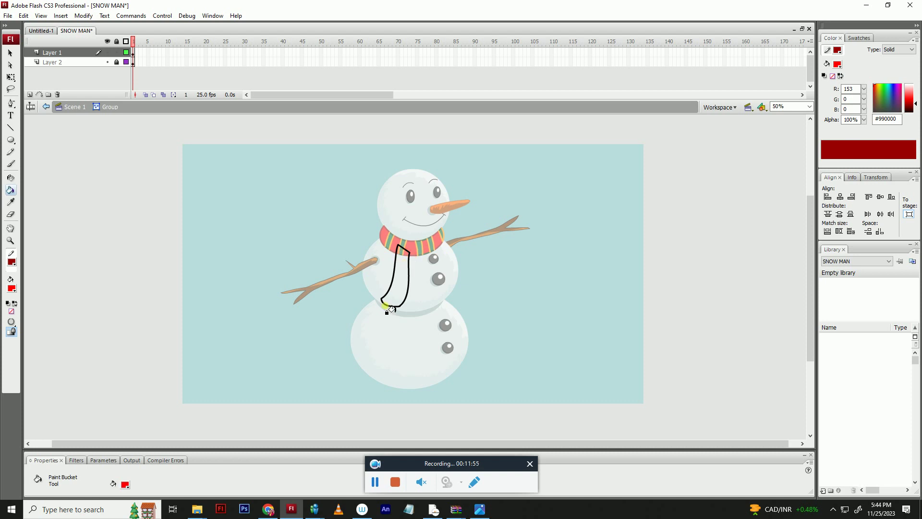
key(v)
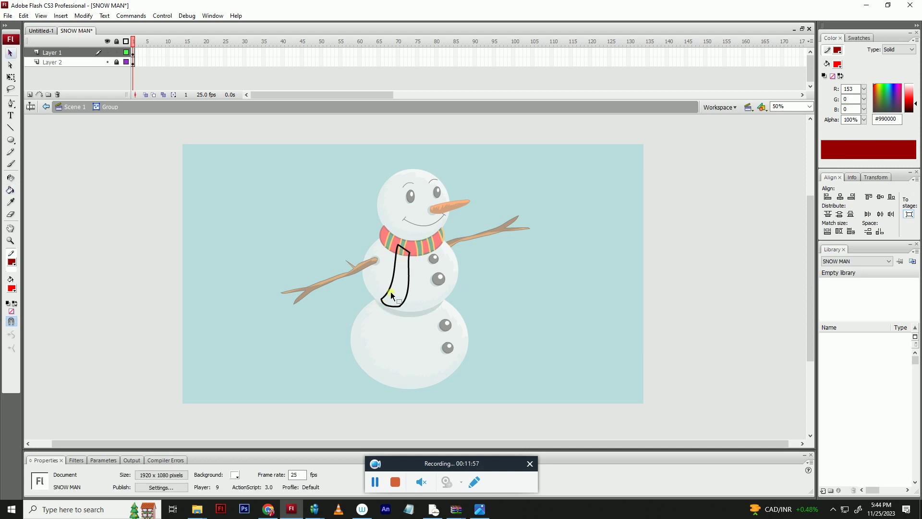
key(k)
click(400, 286)
key(v)
double_click(403, 297)
key(s)
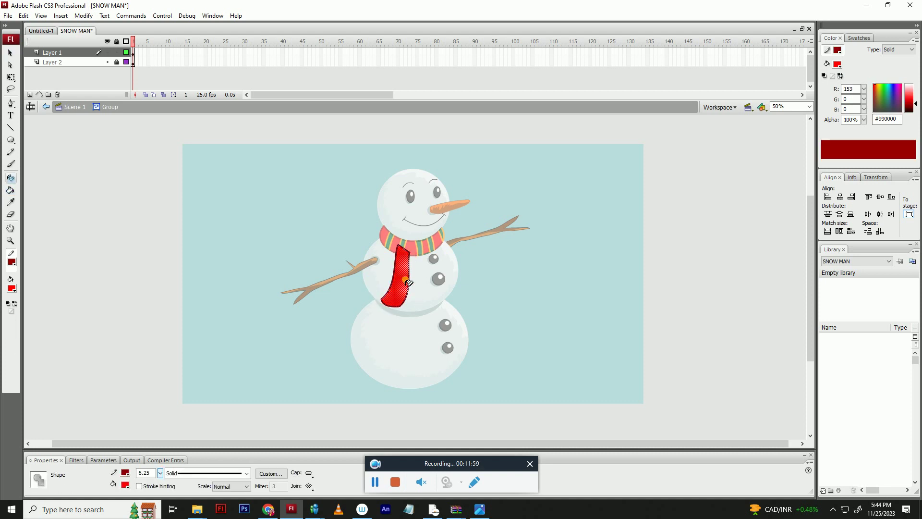
click(406, 280)
- Leave the group, send the hanging scarf end behind the neck scarf and position it beneath the band
key(v)
double_click(414, 279)
drag(404, 281, 408, 282)
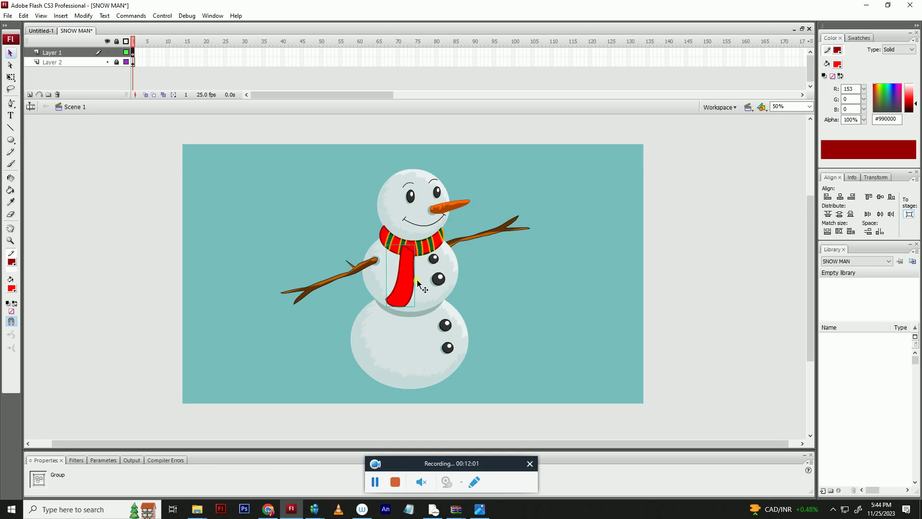
key(ctrl+Down)
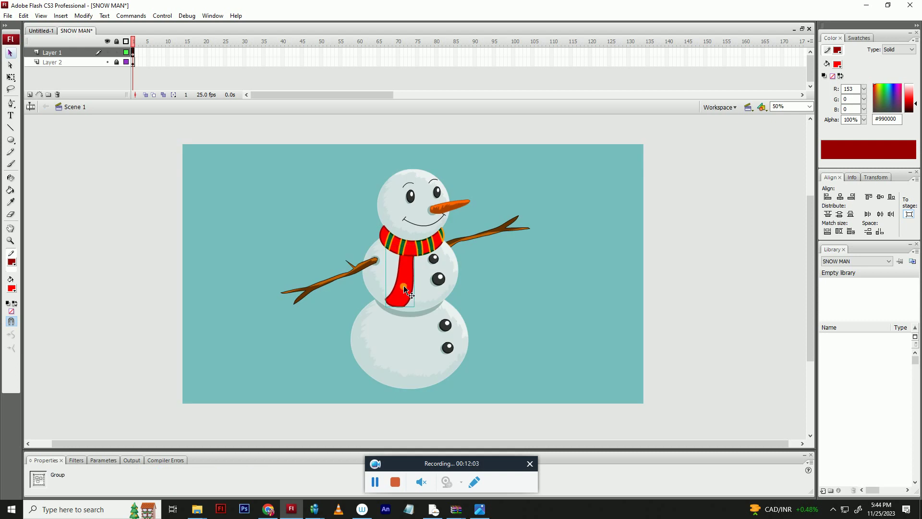
drag(404, 284, 403, 285)
click(508, 229)
drag(501, 235, 498, 228)
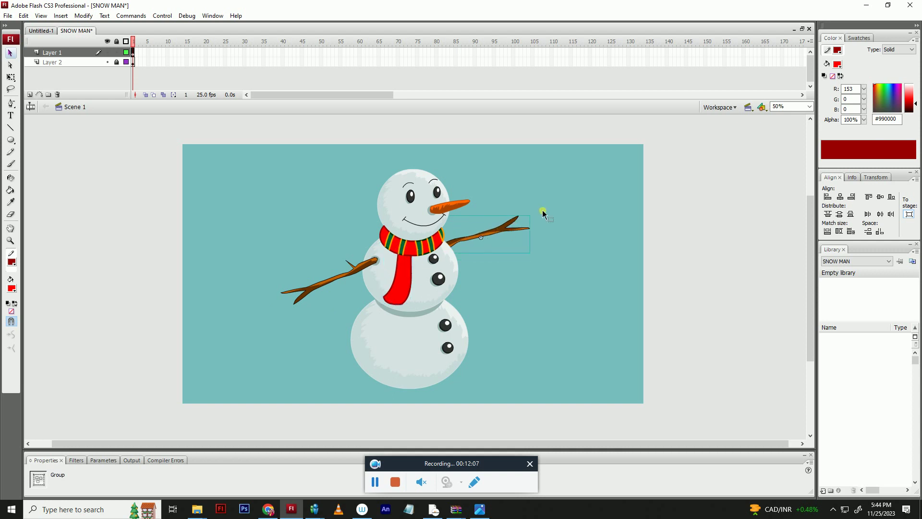
click(543, 212)
- Pick up the neck scarf's orange #FF9900 stroke and draw two slanted lines across the upper part of the hanging scarf end
double_click(422, 248)
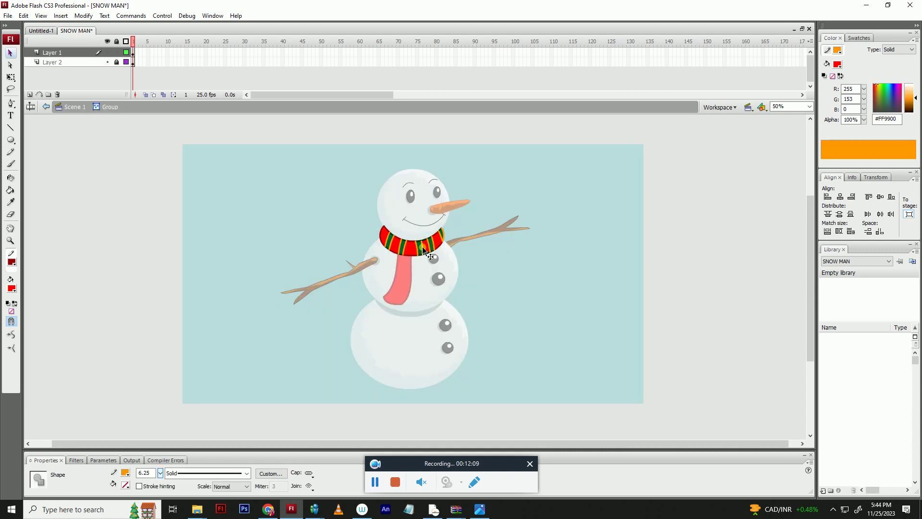
double_click(413, 274)
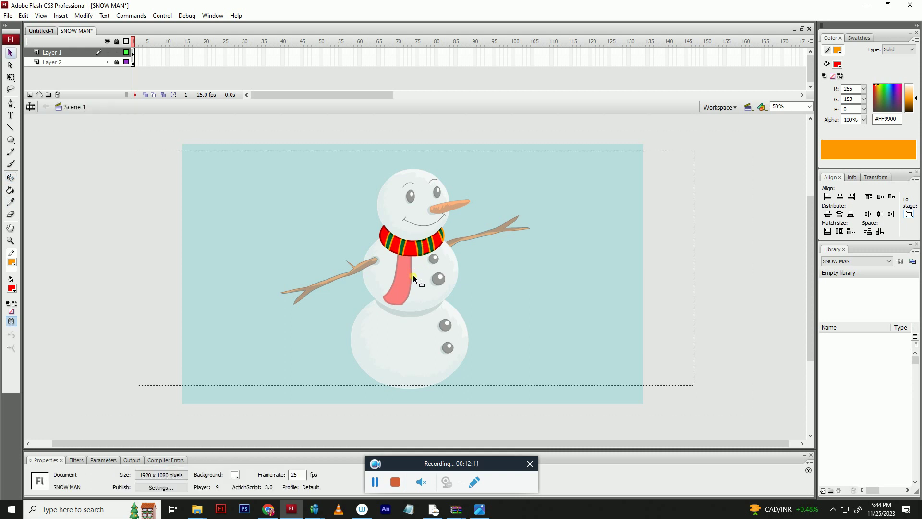
double_click(403, 262)
key(n)
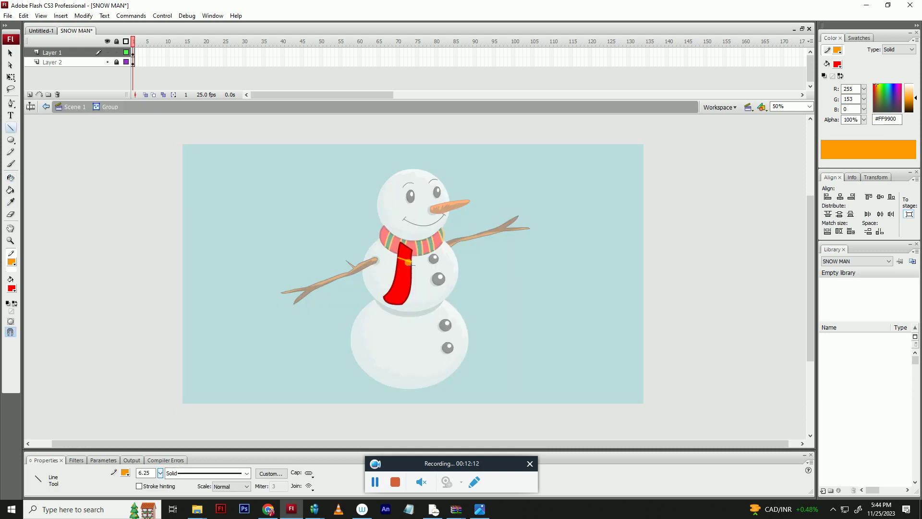
key(v)
key(b)
key(n)
drag(397, 261, 414, 269)
key(v)
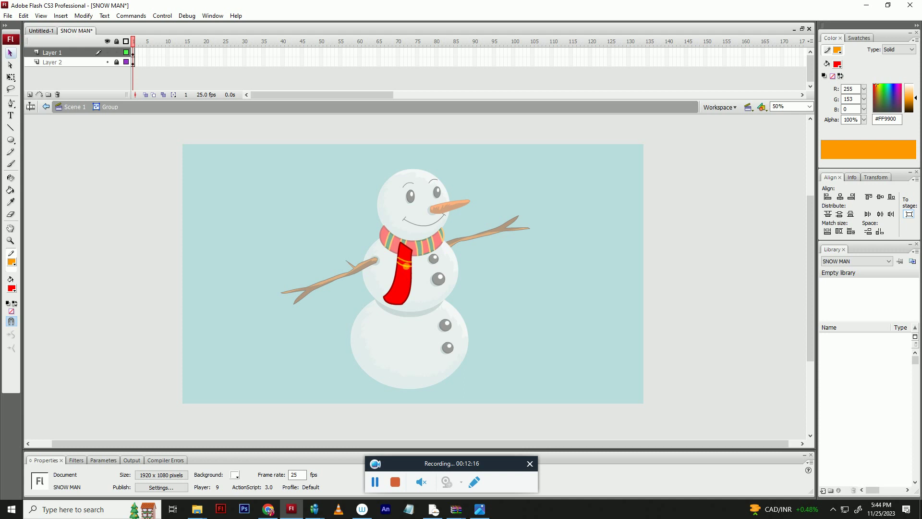
- Draw a second pair of orange lines across the middle of the hanging scarf end and bend them into slight curves
key(n)
drag(412, 280, 412, 279)
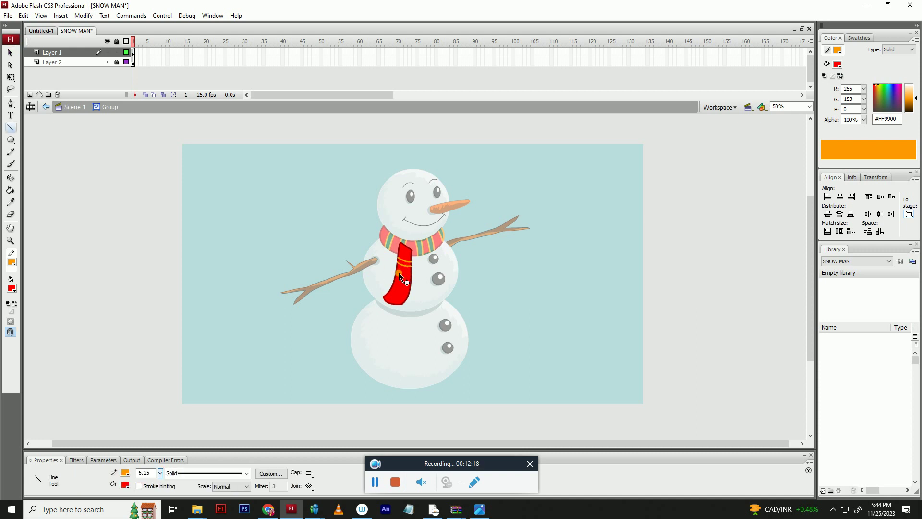
key(ctrl+z)
key(v)
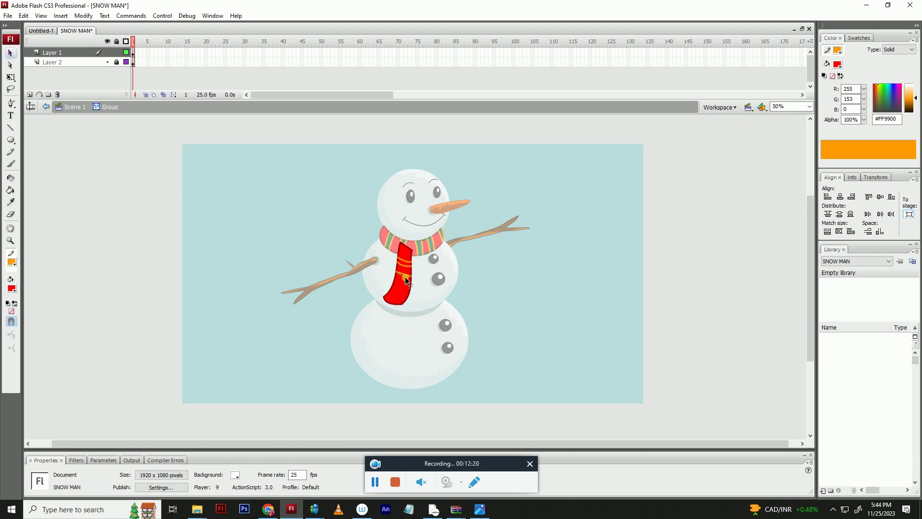
key(n)
key(ctrl+z)
drag(411, 282, 412, 283)
key(v)
- Add a third pair of curved orange lines across the lower part of the hanging scarf end and leave its group
key(n)
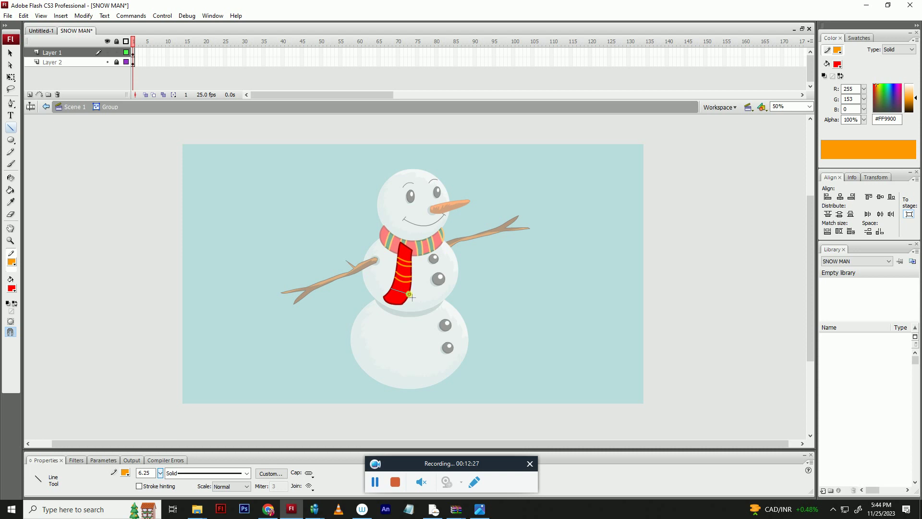
key(v)
drag(410, 295, 400, 300)
key(n)
key(v)
double_click(511, 315)
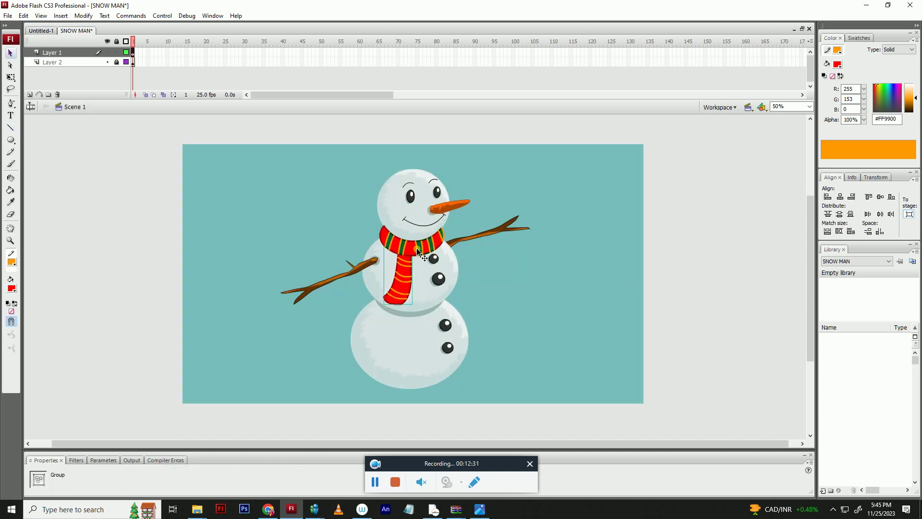
- Sample the neck scarf's dark green, fill the three bands between the orange line pairs on the hanging end, and leave the group
double_click(423, 248)
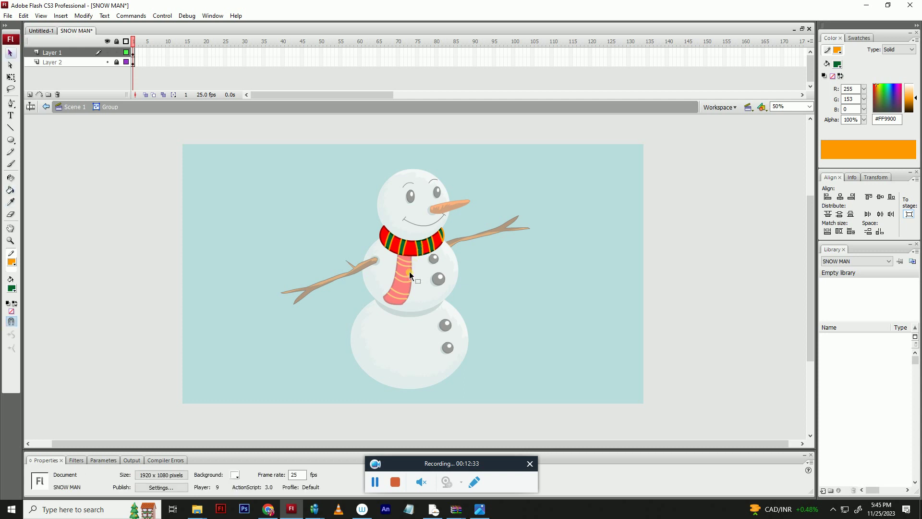
double_click(410, 272)
double_click(409, 266)
key(k)
click(407, 263)
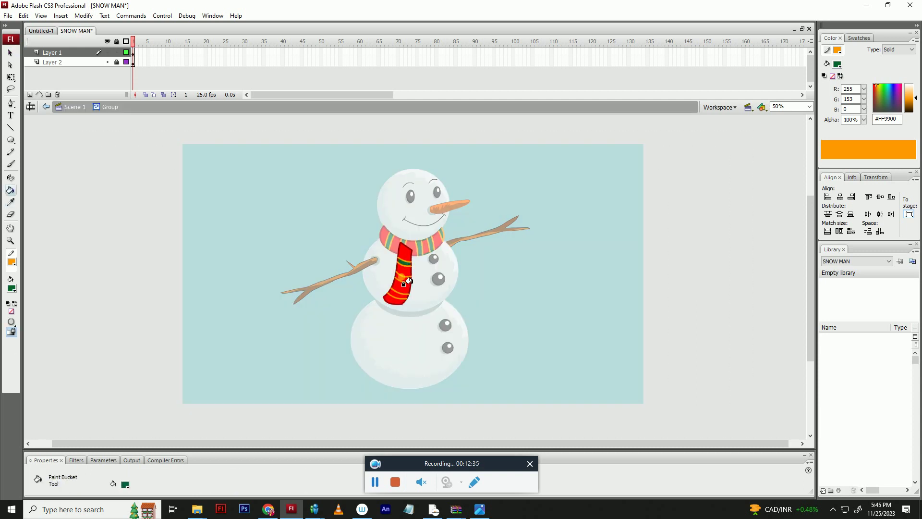
click(400, 292)
key(v)
double_click(419, 269)
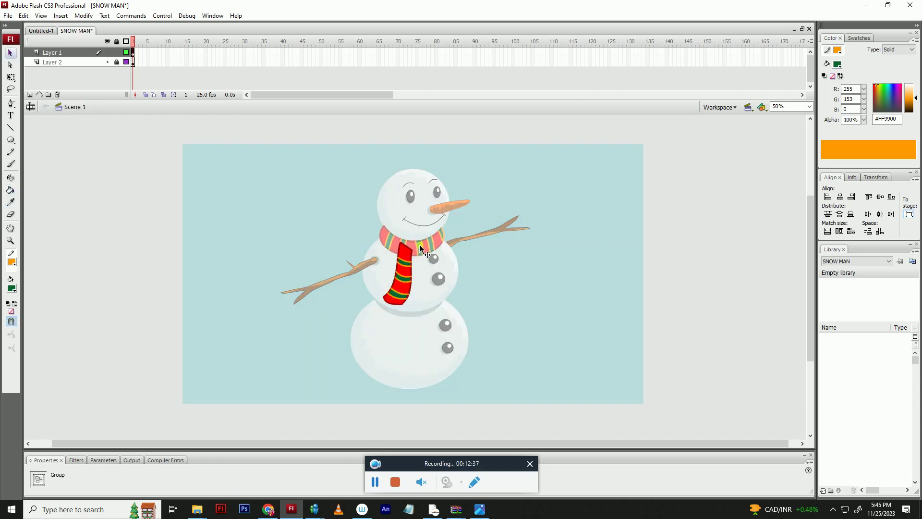
- Inspect the neck scarf and the hanging scarf tail inside their groups, and return to the scene
double_click(419, 243)
click(419, 241)
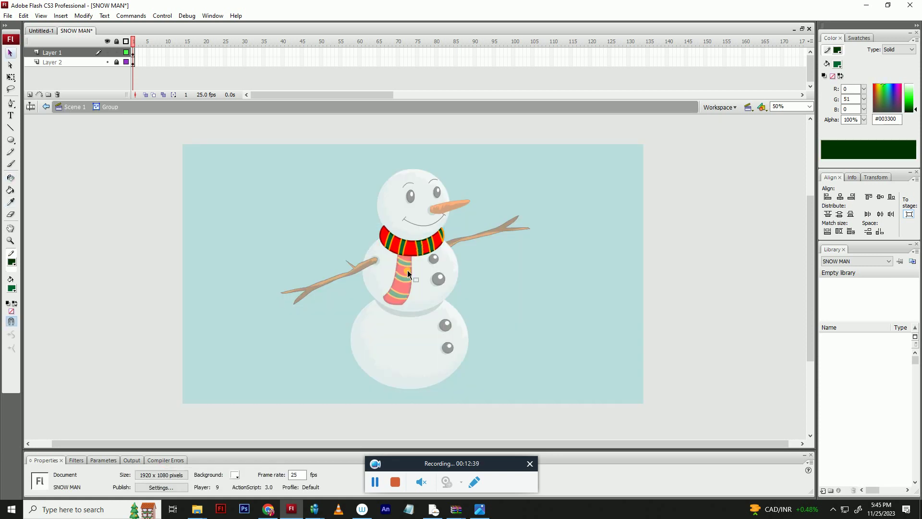
double_click(407, 270)
double_click(408, 270)
key(s)
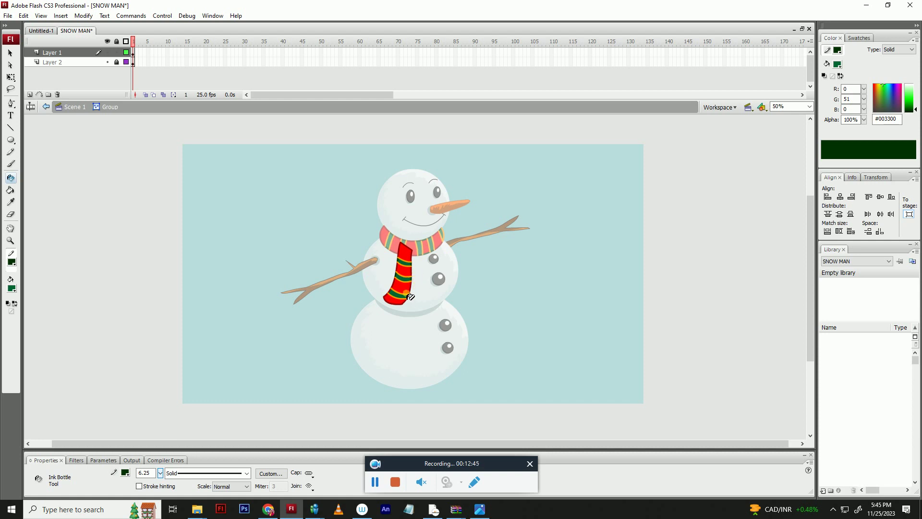
key(v)
key(ctrl+e)
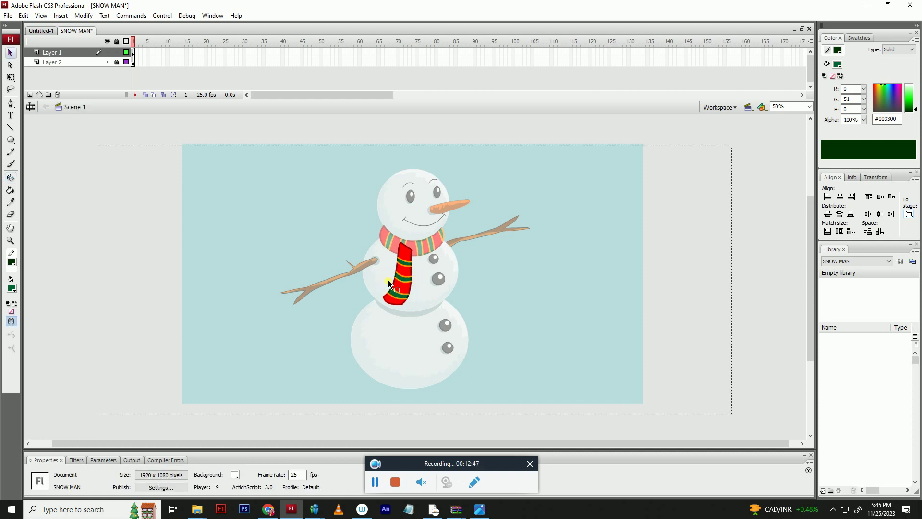
- Duplicate the hanging scarf tail and place the copy beside the body, on the side with the buttons
drag(404, 289, 456, 285)
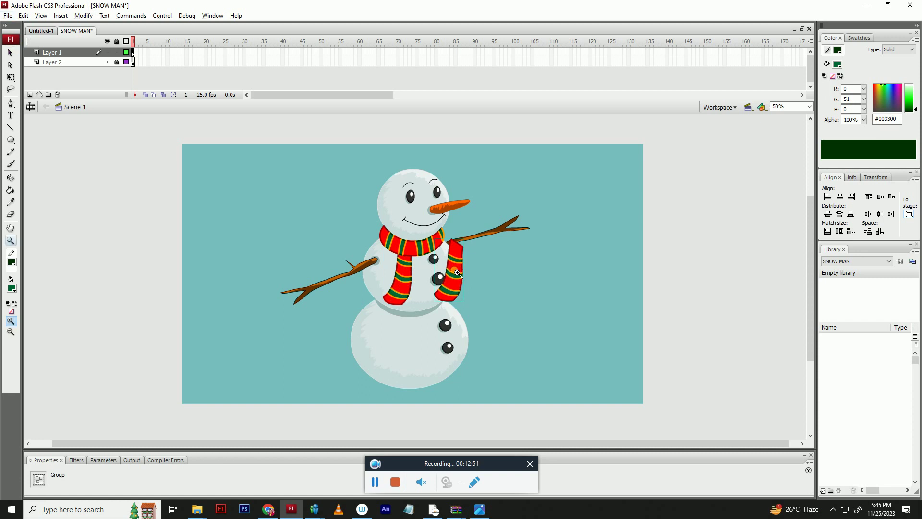
key(ctrl+shift+a)
drag(456, 282, 461, 282)
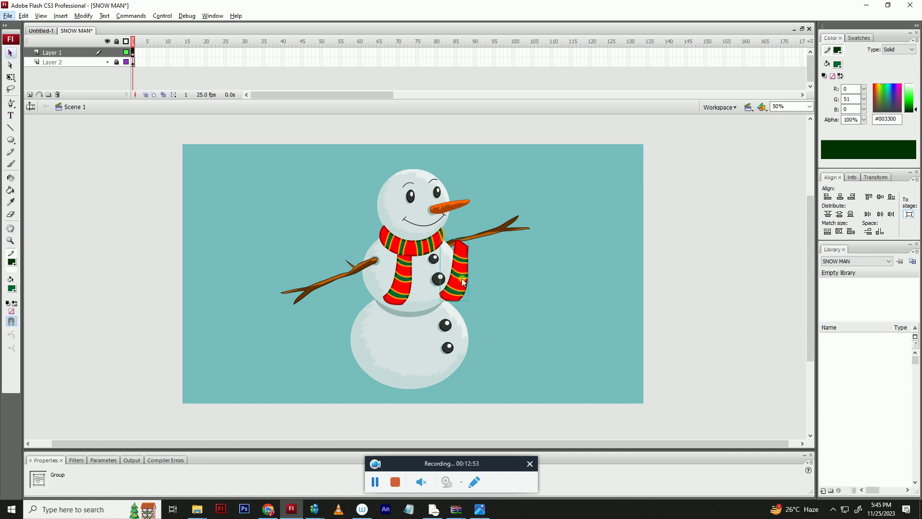
key(r)
key(b)
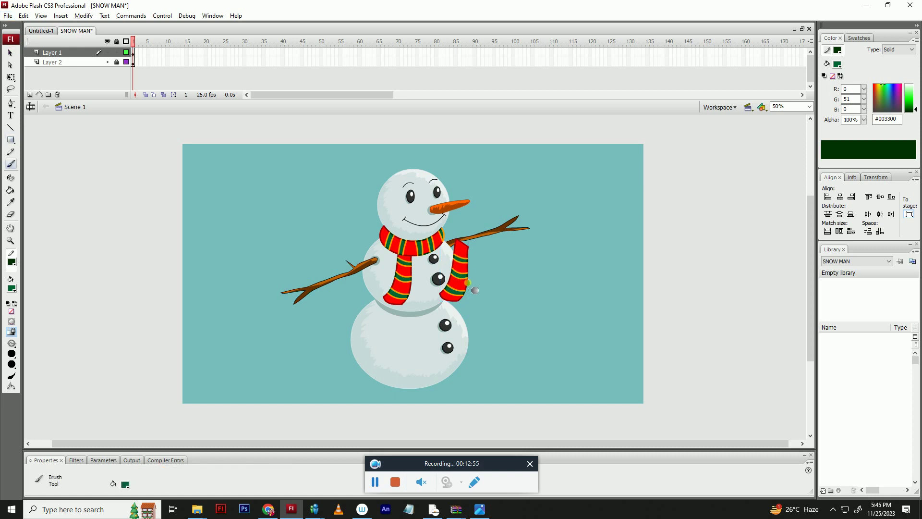
key(v)
drag(463, 283, 476, 286)
- Rotate the copied scarf tail, send it behind the body and place it below the stick arm opposite the buttons
key(q)
drag(480, 241, 448, 232)
key(ctrl+z)
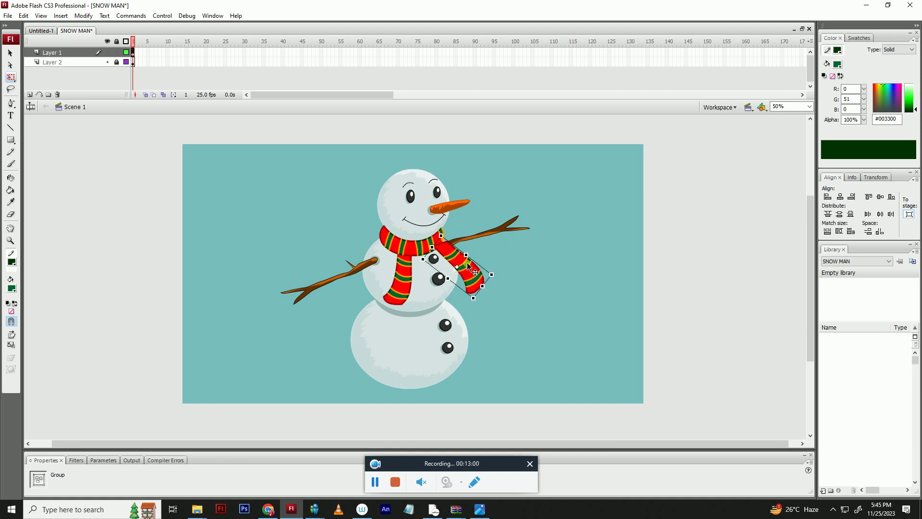
drag(477, 279, 465, 281)
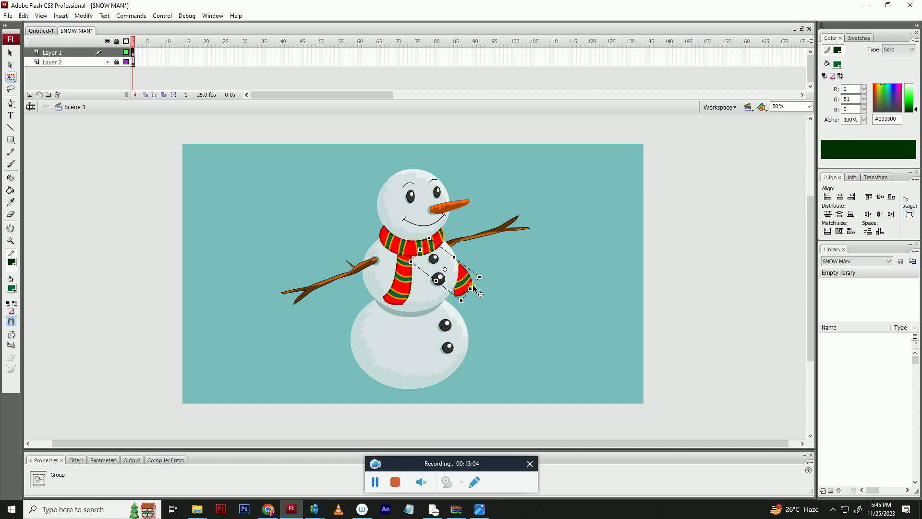
drag(472, 285, 373, 301)
click(494, 288)
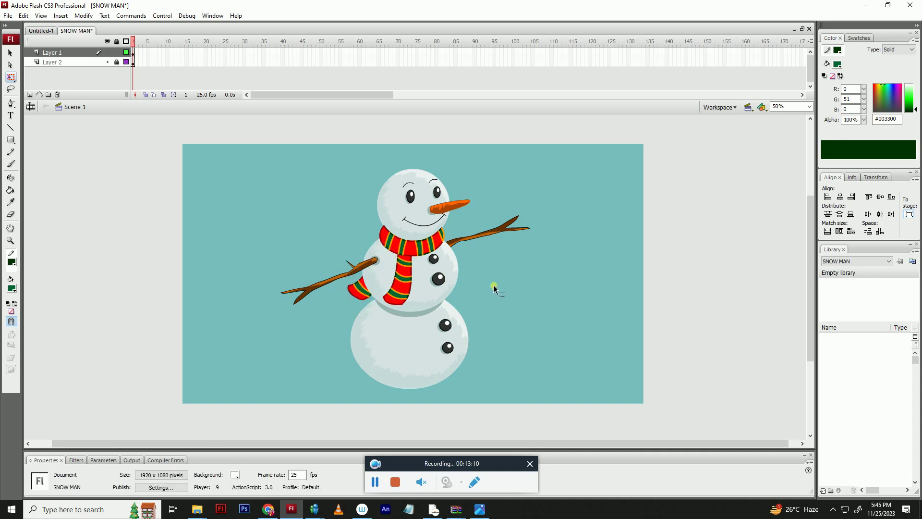
- Fine-tune the placement of the rear scarf tail beside the body and save the document
click(359, 294)
drag(385, 275, 354, 297)
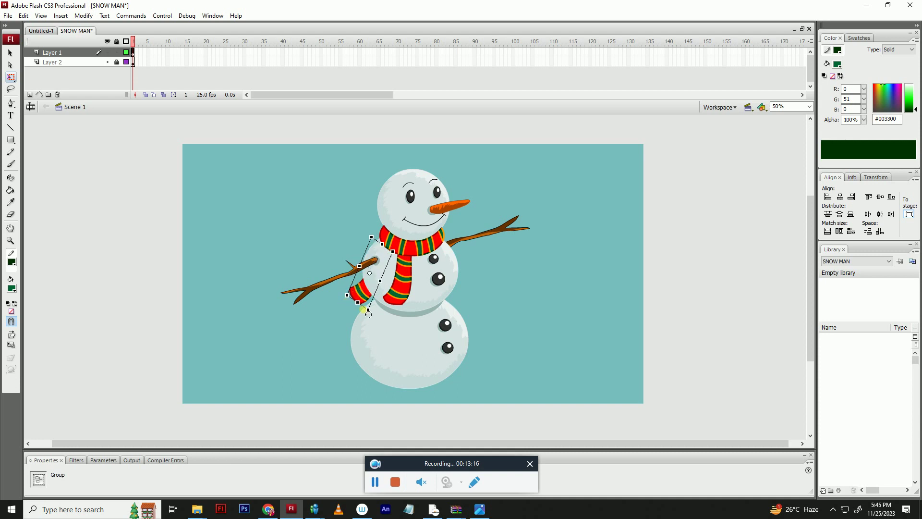
key(ctrl+s)
click(315, 320)
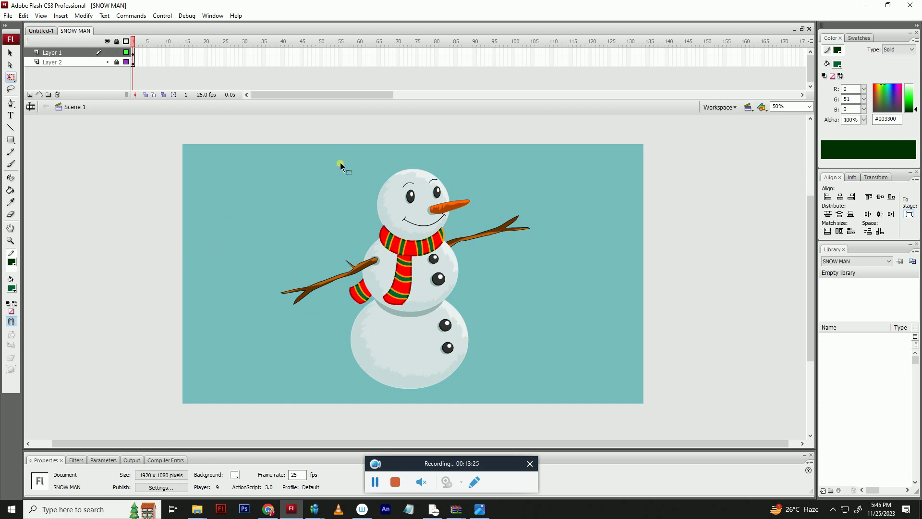
- Set the line stroke to black #000000 with a height of 1 and create an empty group for the hat
click(15, 266)
click(13, 288)
key(n)
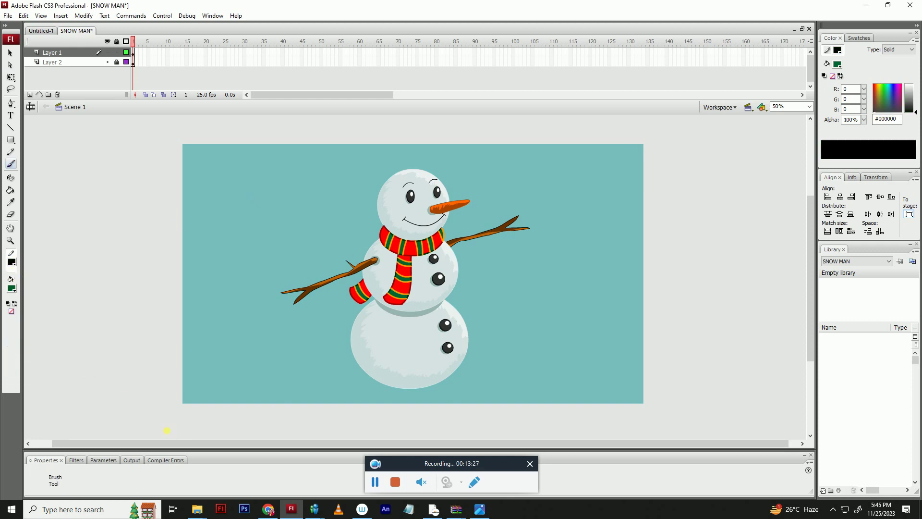
click(161, 473)
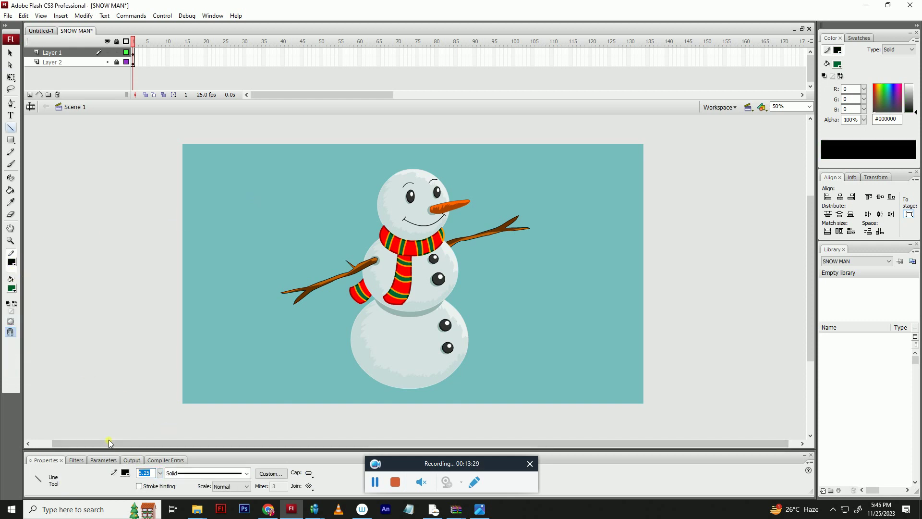
click(11, 52)
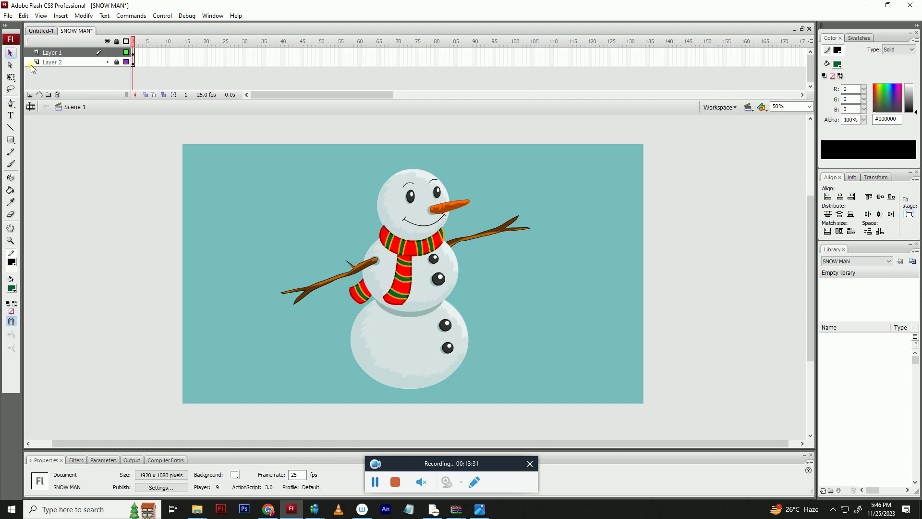
drag(117, 266, 437, 131)
key(ctrl+g)
key(n)
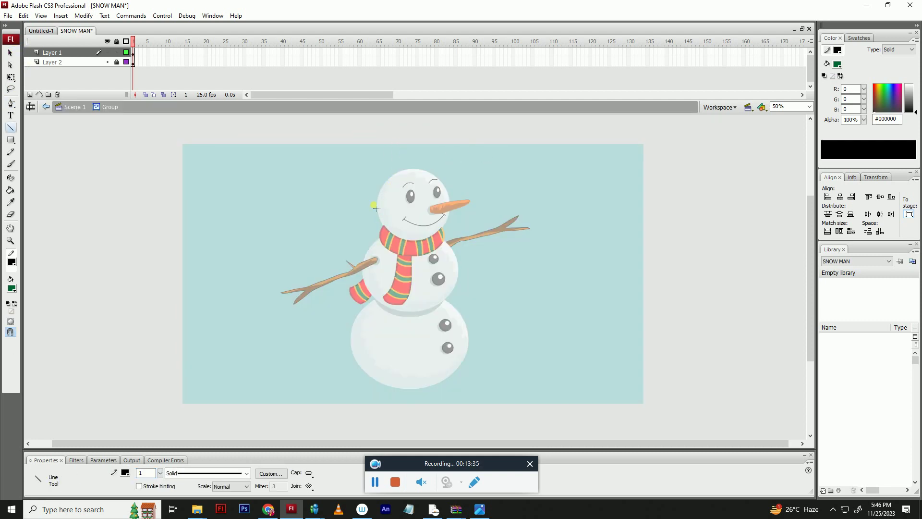
- Undo the zigzag Pencil stroke across the head and outline a curved hat brim there with bent lines
key(y)
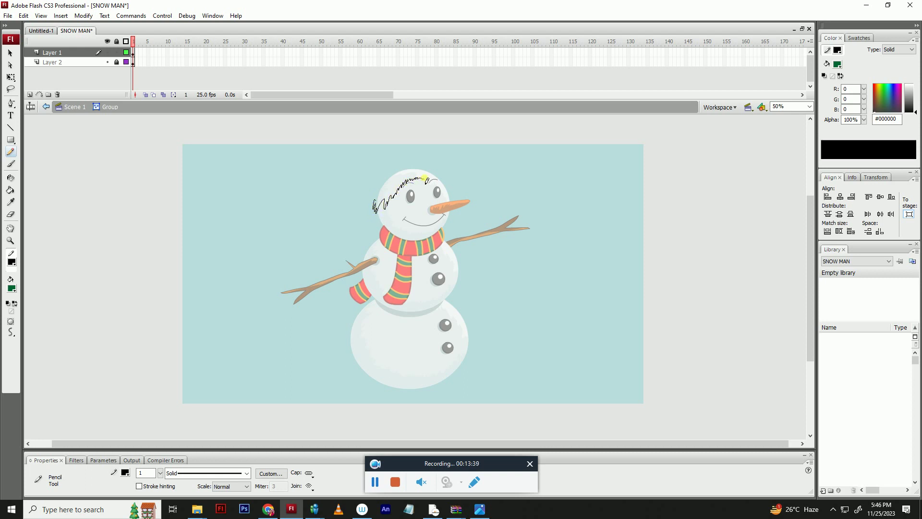
key(ctrl+z)
key(n)
mouse_move(376, 214)
mouse_down()
mouse_move(433, 168)
mouse_move(405, 183)
mouse_move(410, 161)
mouse_up()
key(v)
key(n)
drag(410, 162, 390, 168)
key(v)
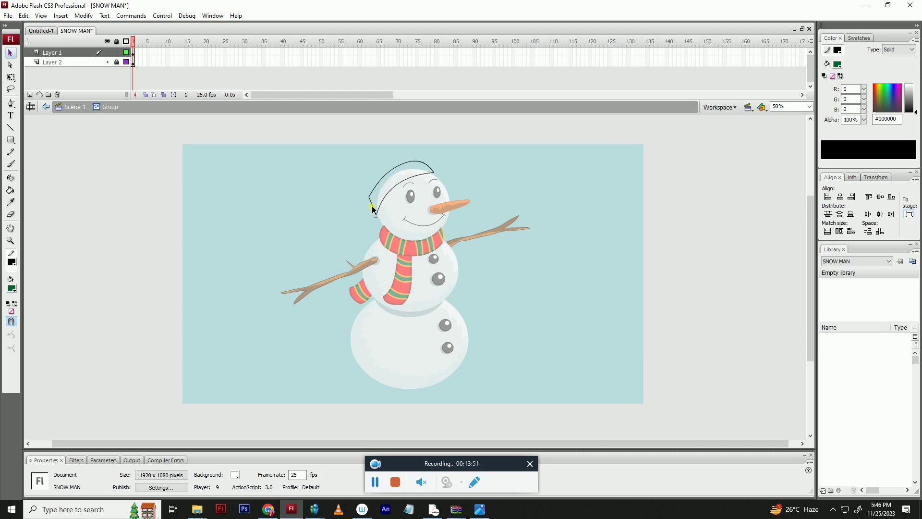
- Round the outer corner of the hat brim and refine its upper curve and lower end
drag(368, 197, 372, 194)
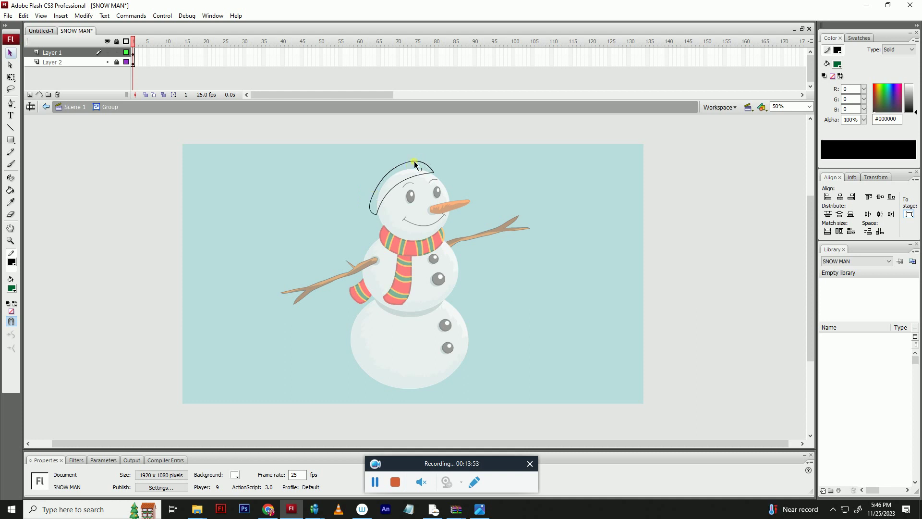
drag(412, 161, 413, 163)
drag(379, 216, 378, 213)
- Draw two connected straight lines above the brim for the top of the hat, ending on the brim
key(n)
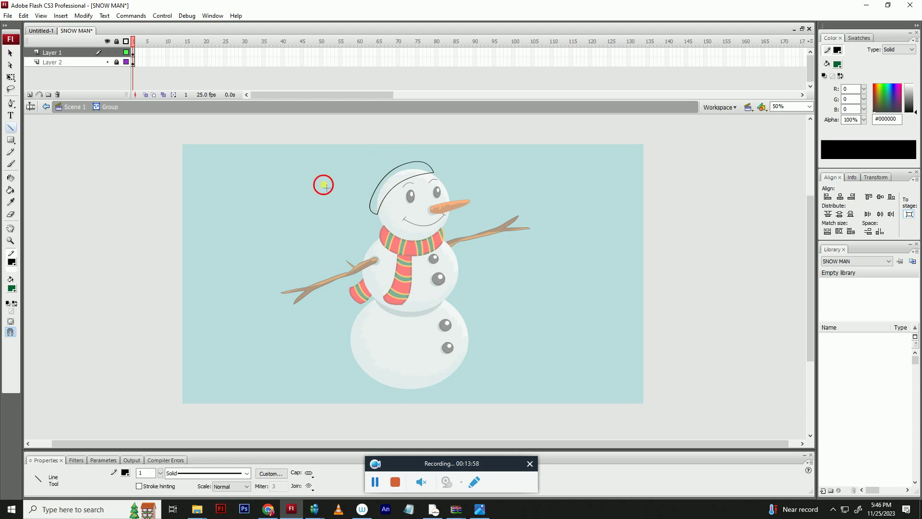
drag(323, 184, 390, 144)
drag(390, 144, 412, 161)
key(v)
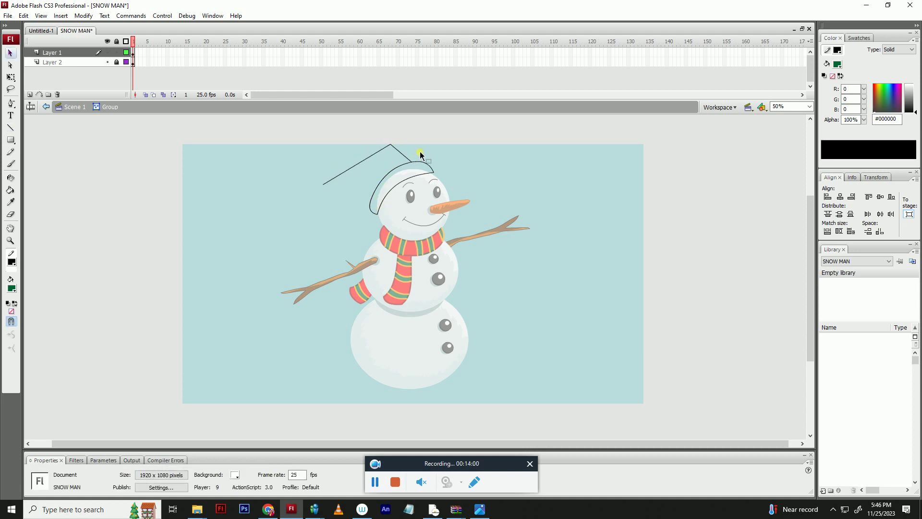
- Scale the whole snowman down slightly, reposition it on the stage and save the document
double_click(419, 154)
key(ctrl+a)
key(q)
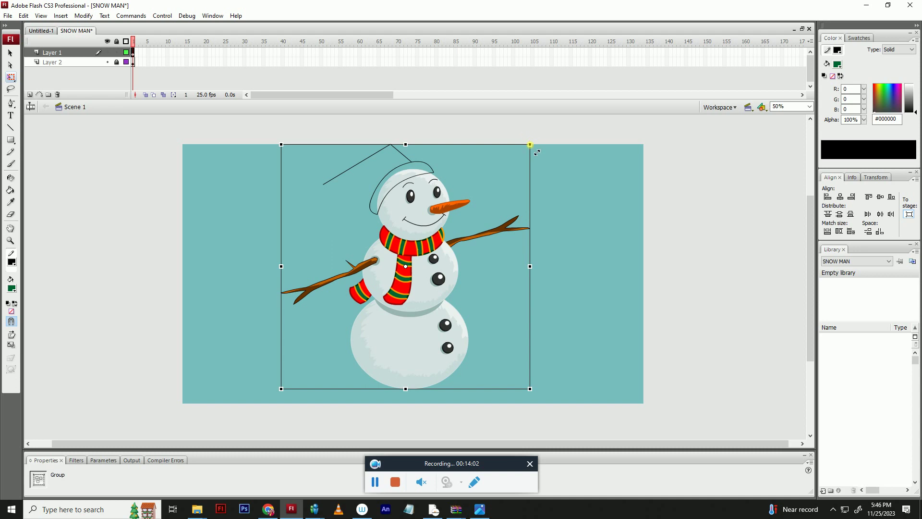
drag(530, 145, 519, 162)
drag(410, 244, 423, 246)
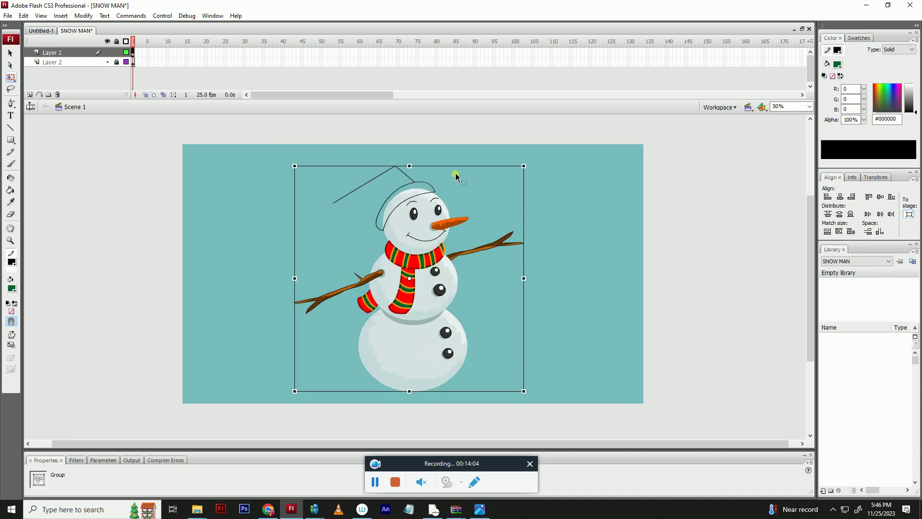
click(456, 177)
key(ctrl+s)
- Reopen the hat group and bend the long top line into a curve with its tip drooping beside the head
key(ctrl+a)
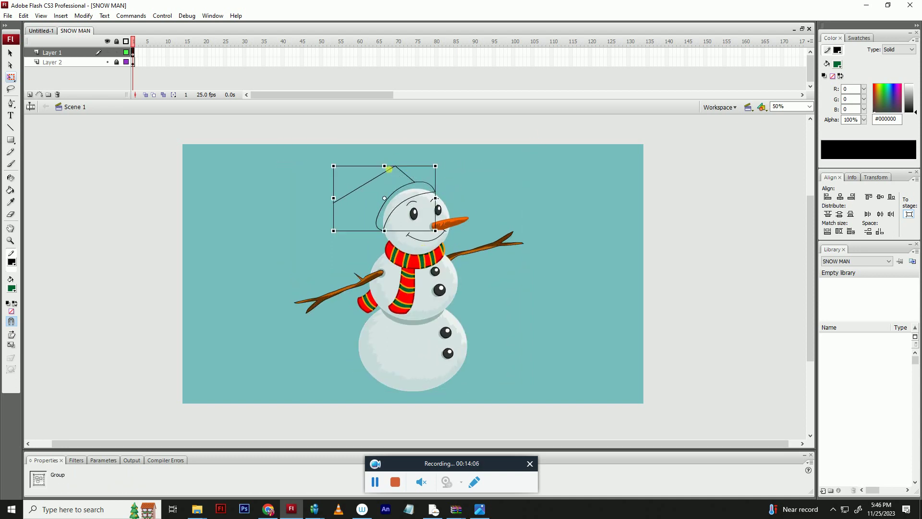
click(389, 169)
double_click(388, 174)
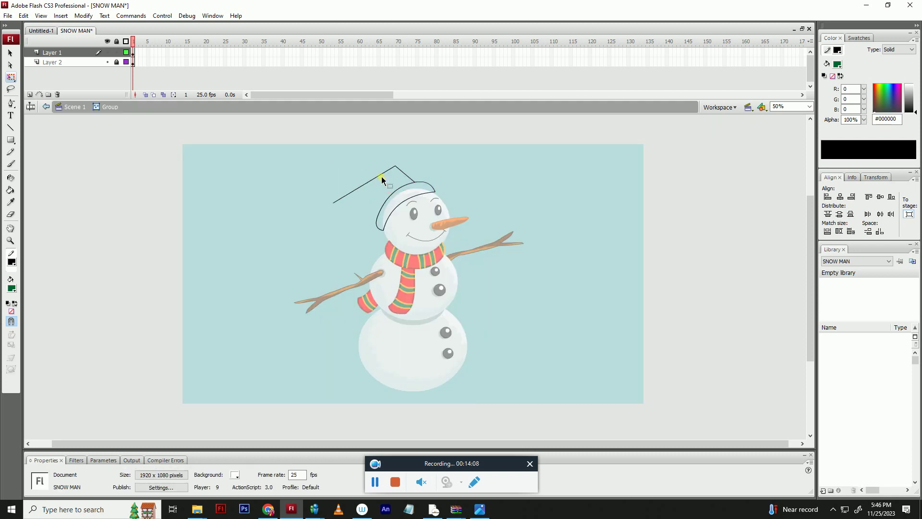
drag(372, 153, 374, 155)
mouse_move(335, 225)
mouse_down()
mouse_move(351, 238)
mouse_move(341, 231)
mouse_up()
- Connect the top of the hat's curve to the front end of the brim with a new line, replacing the short line
key(n)
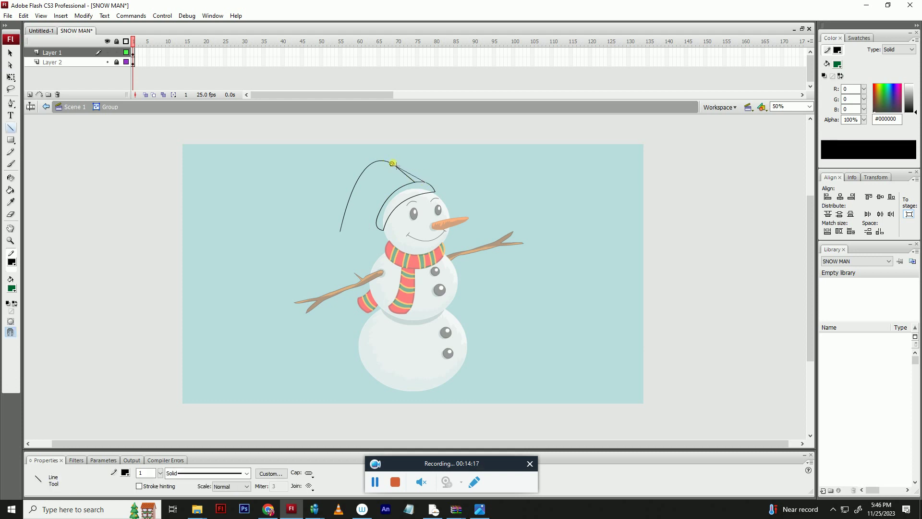
key(v)
click(395, 165)
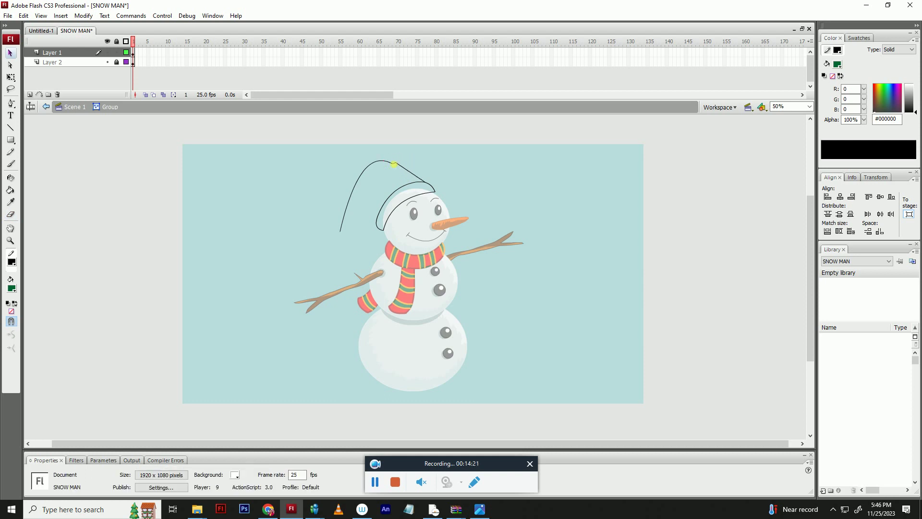
drag(395, 166, 392, 164)
click(401, 167)
click(399, 169)
- Draw the hat's underside with two lines from the back of the brim to the drooping tip
key(n)
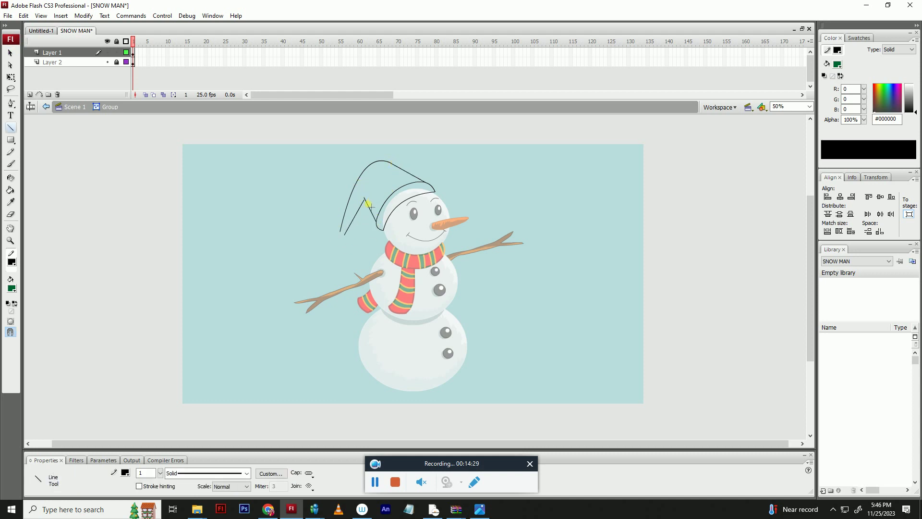
key(v)
drag(344, 235, 348, 242)
- Draw a small pom-pom circle at the hat's tip, remove its green fill and clean up the lines overlapping it
key(o)
key(ctrl+z)
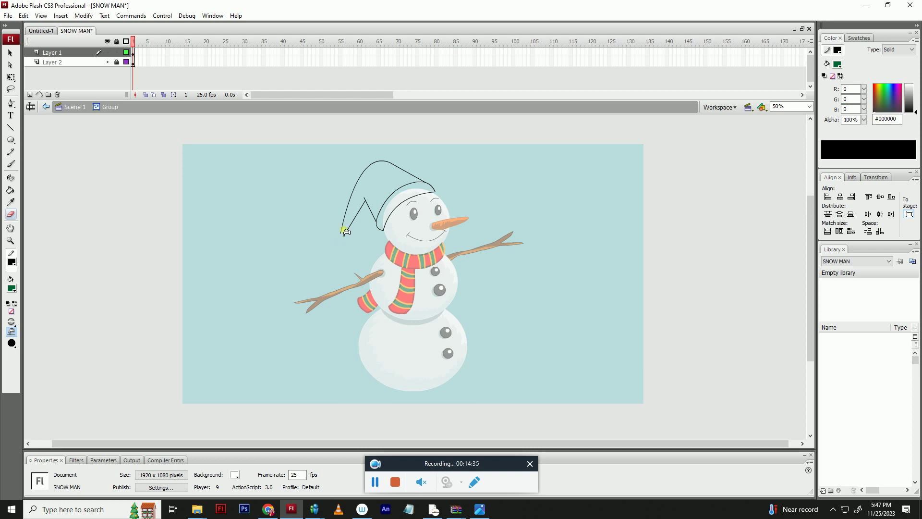
drag(344, 238, 351, 242)
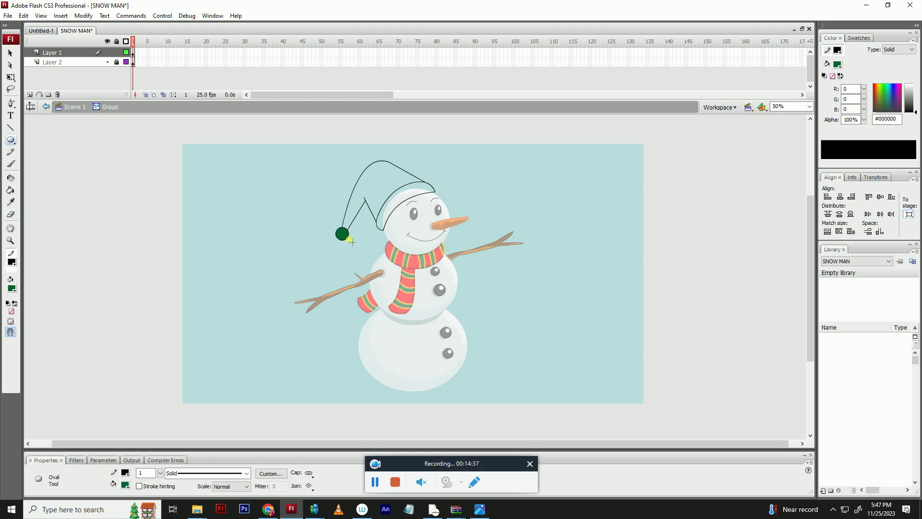
key(e)
click(345, 234)
key(v)
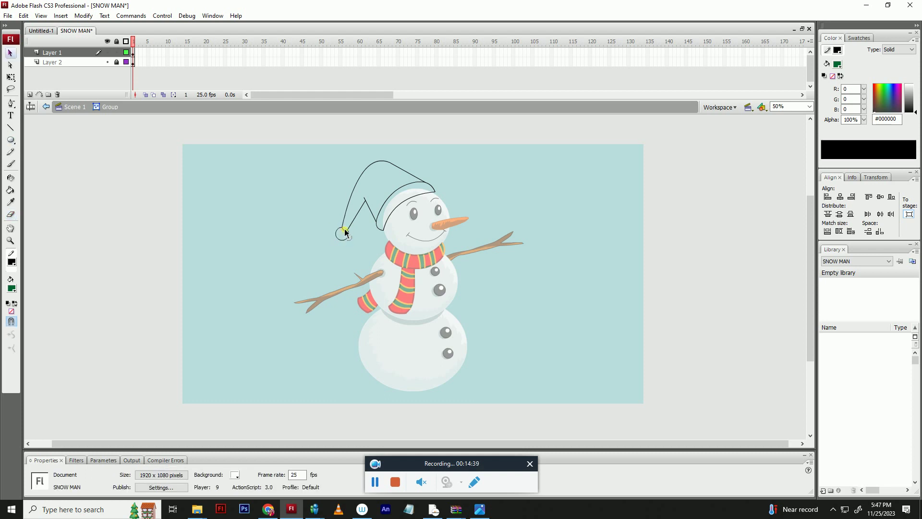
click(345, 226)
click(11, 333)
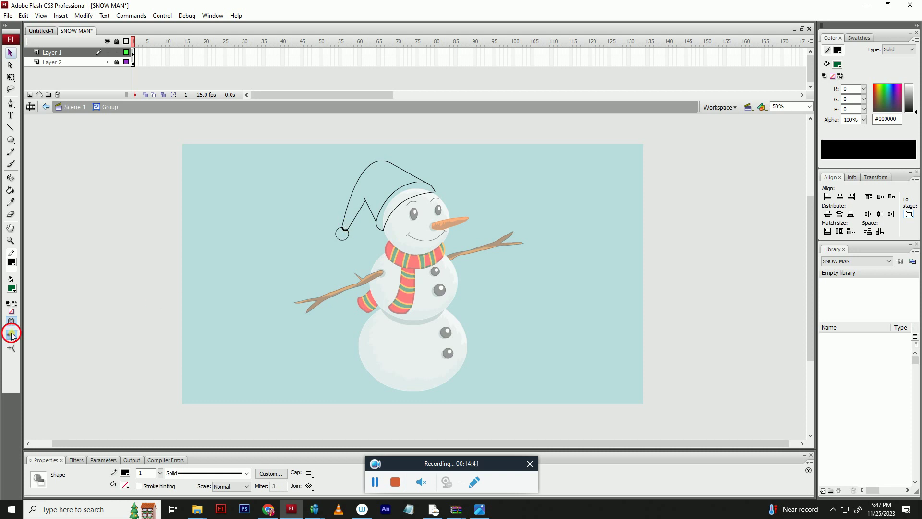
click(219, 241)
double_click(381, 239)
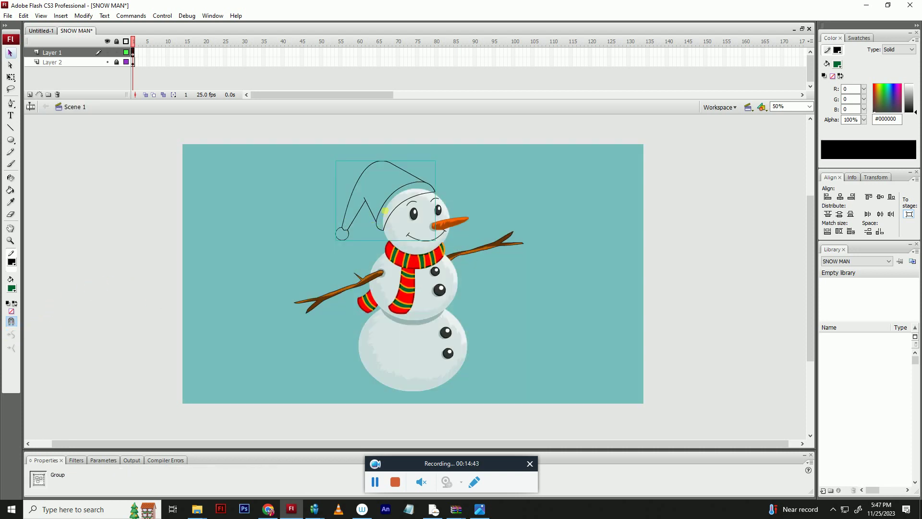
- Fill the main body of the hat with red #FF0000
click(377, 223)
double_click(378, 223)
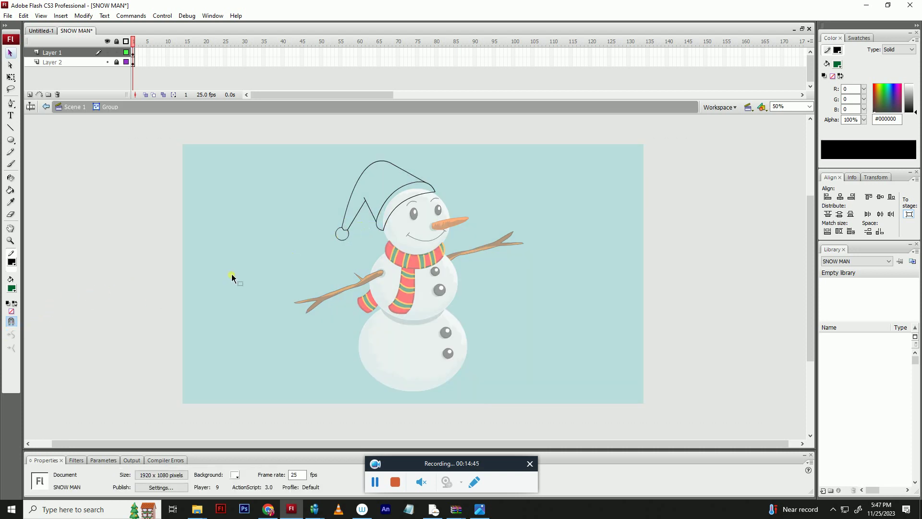
click(11, 289)
click(13, 347)
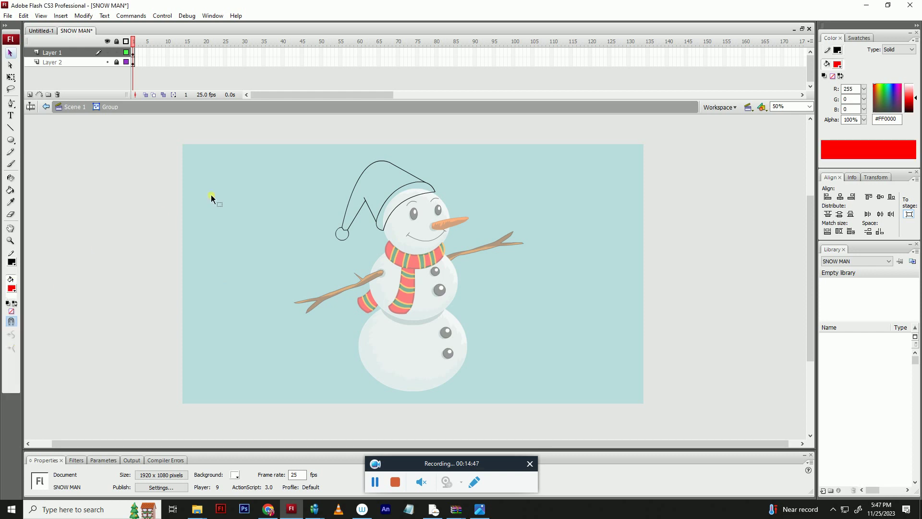
key(k)
click(374, 180)
- Fill the hat's brim and the pom-pom with white #FFFFFF
click(11, 288)
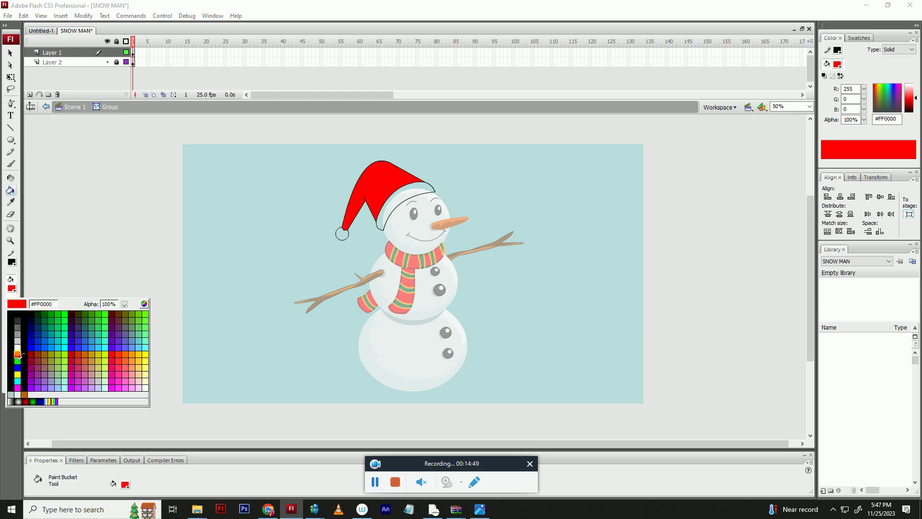
click(14, 340)
click(393, 207)
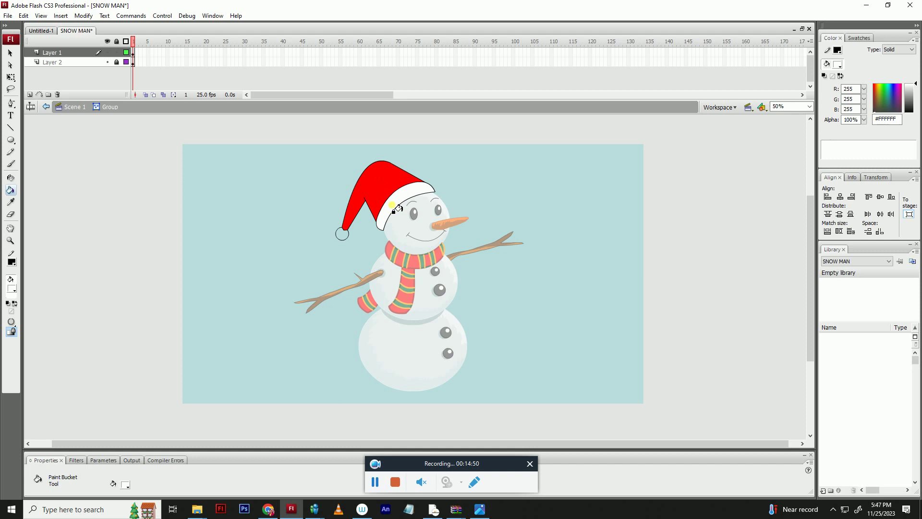
click(343, 234)
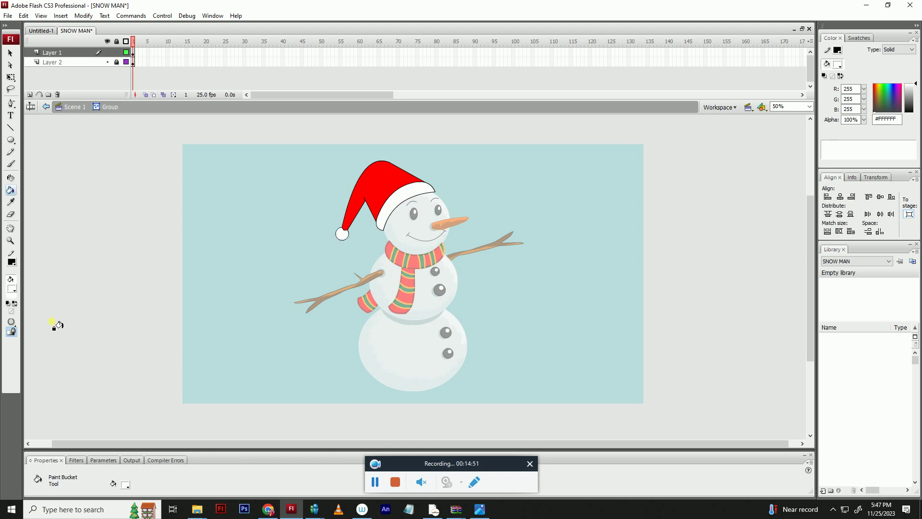
- Recolour the outlines of the brim and pom-pom light grey #CCCCCC with the Ink Bottle tool
click(11, 262)
click(9, 300)
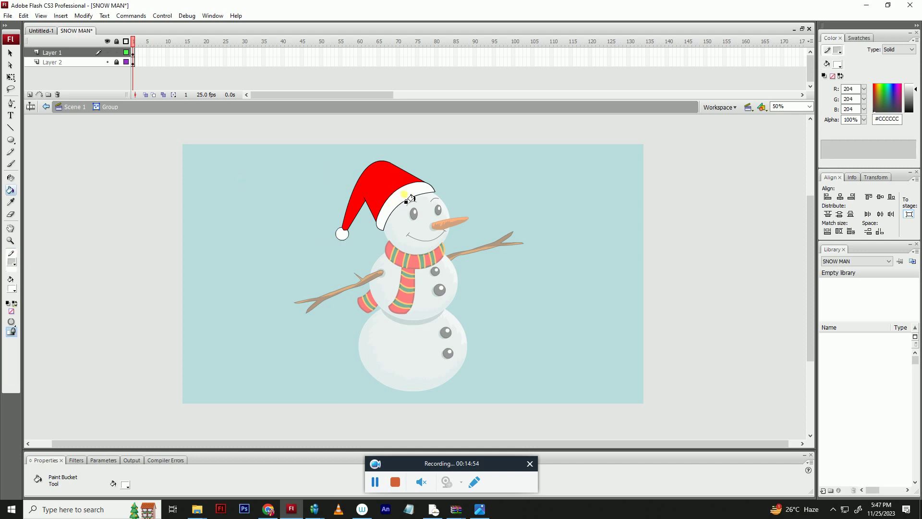
key(s)
click(411, 197)
click(342, 233)
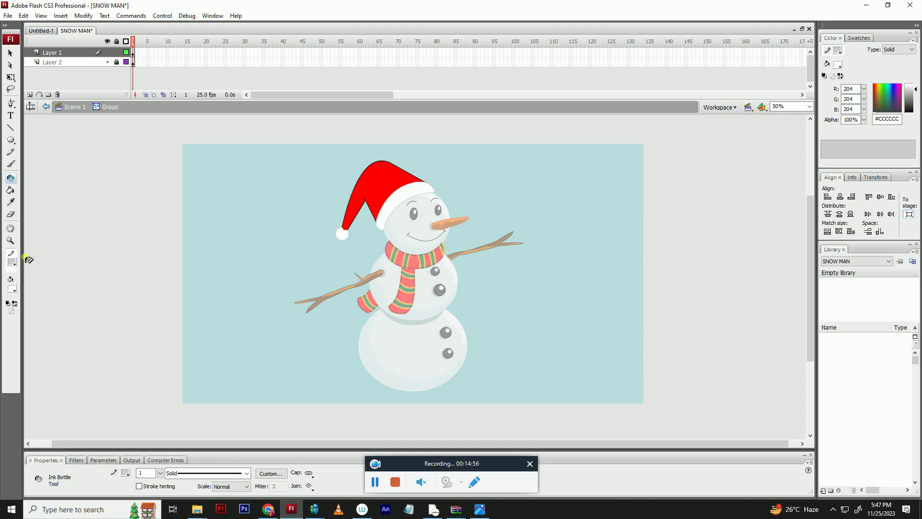
- Recolour the outline of the hat's red section dark red #990000 and resample the brim outline's #CCCCCC
click(12, 263)
click(33, 328)
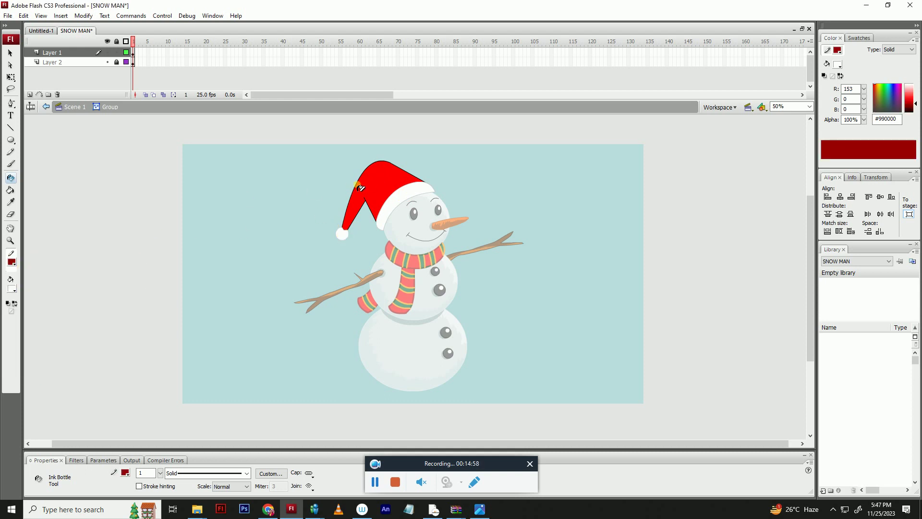
click(397, 187)
click(401, 194)
key(i)
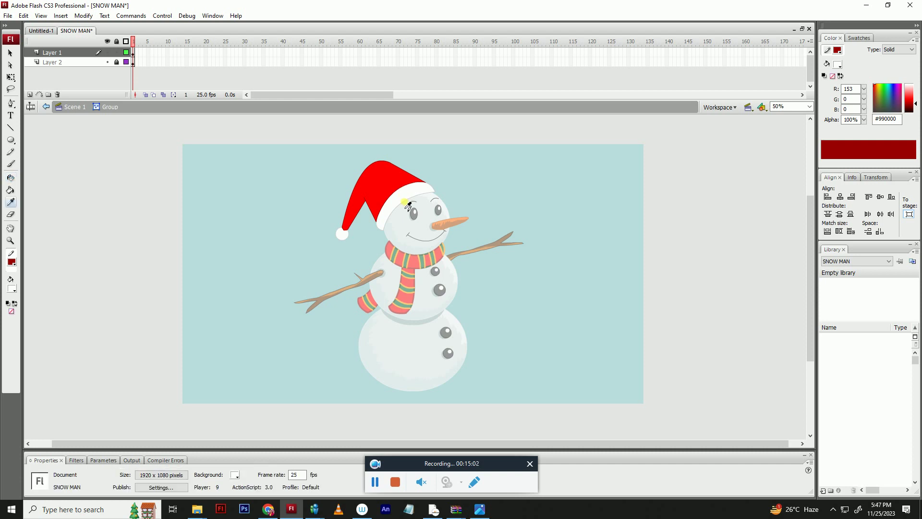
click(401, 199)
- Pencil black #000000 curved guide lines along the brim and across the pom-pom to mark off their shaded lower parts
click(12, 262)
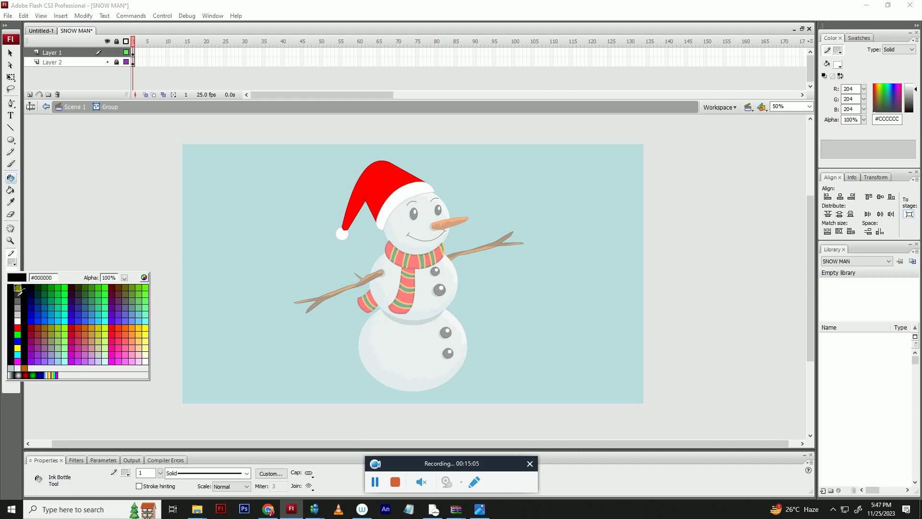
click(15, 288)
key(y)
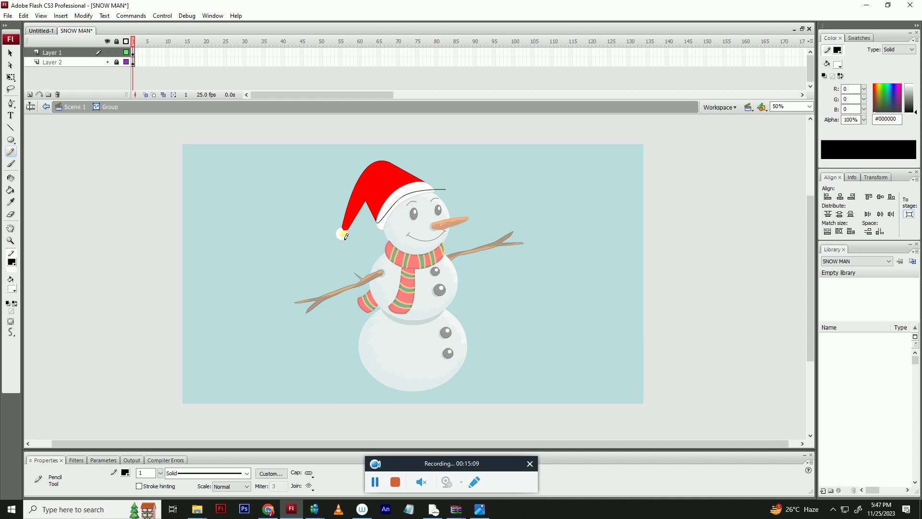
drag(338, 226, 353, 231)
key(v)
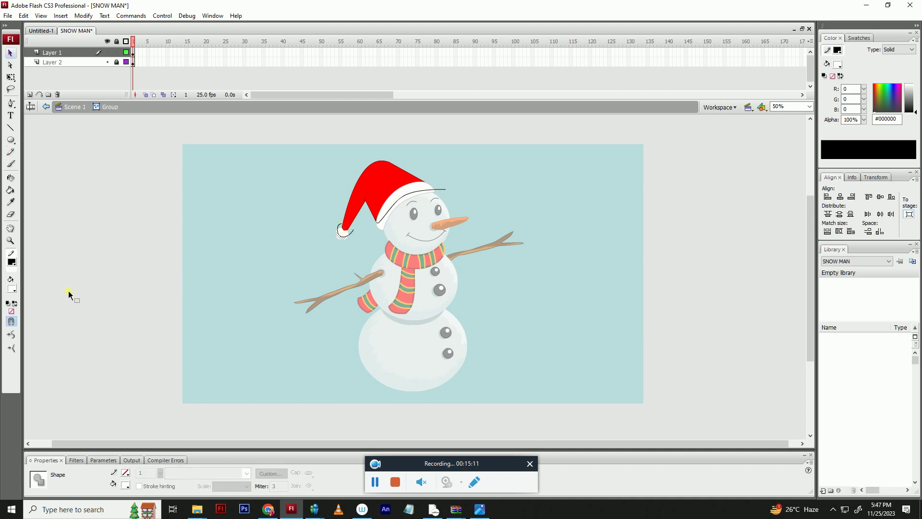
- Fill the shaded lower parts of the brim and pom-pom with light grey #CCCCCC
click(12, 289)
click(10, 332)
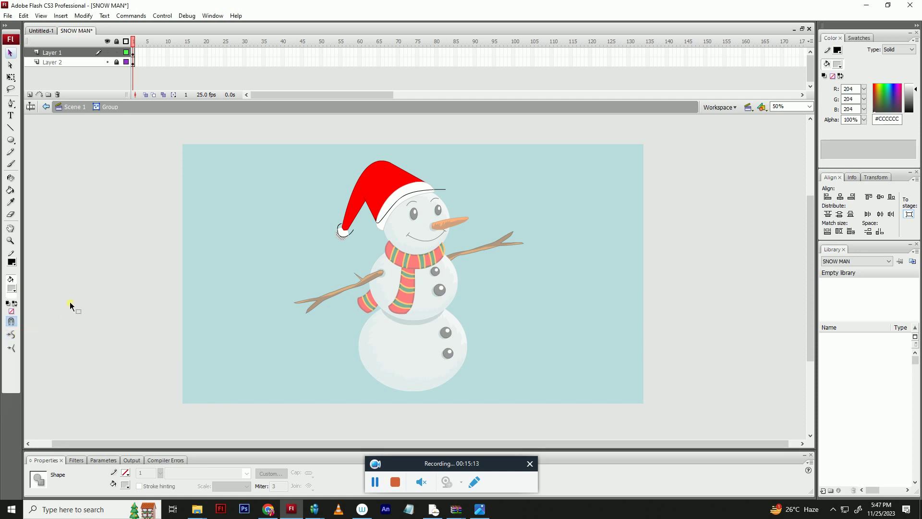
click(272, 283)
key(k)
click(382, 221)
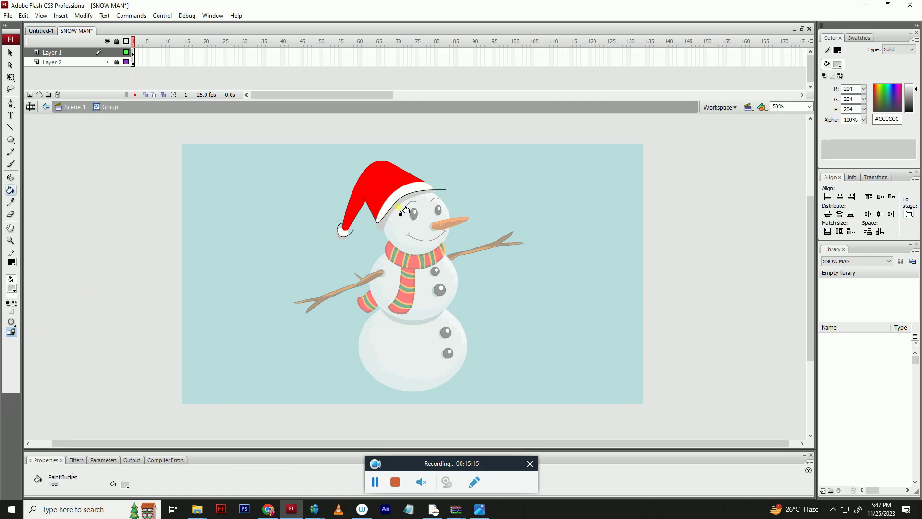
- Delete the black guide lines from the brim and the pom-pom
key(v)
click(393, 210)
key(Delete)
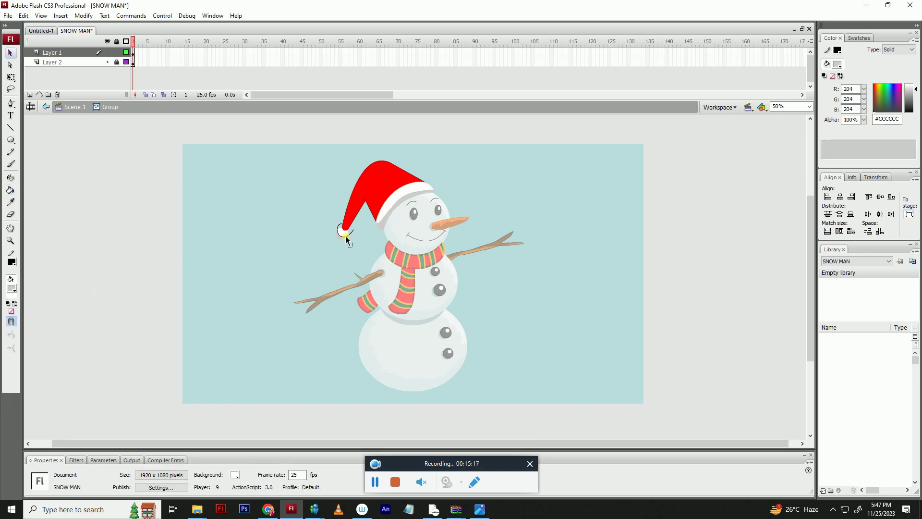
click(344, 235)
click(354, 235)
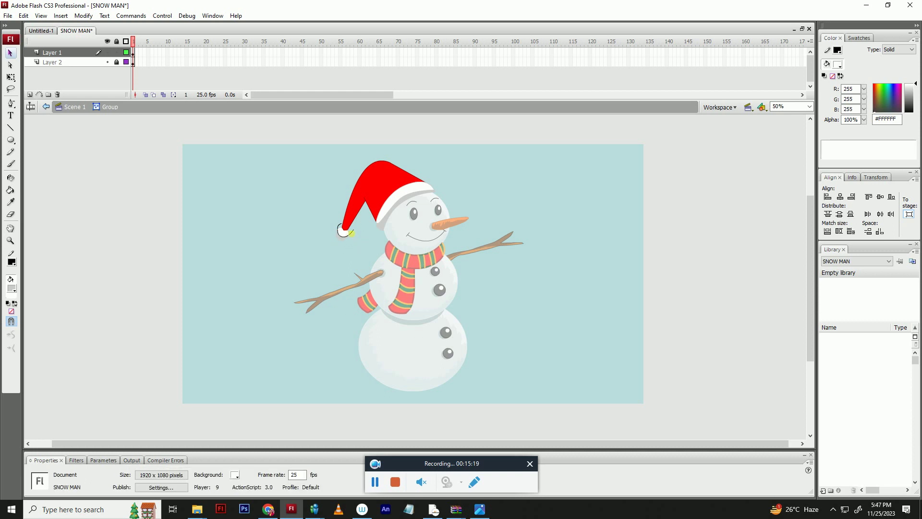
click(351, 233)
key(Delete)
- Lighten the grey shading on both the brim and pom-pom to #D5D5D5
click(343, 238)
shift+click(386, 217)
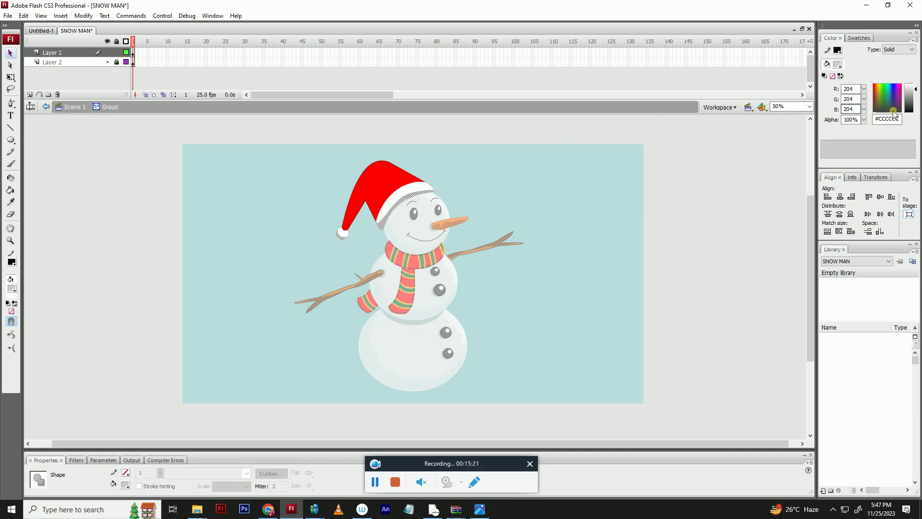
drag(915, 90, 915, 88)
drag(594, 173, 631, 232)
click(632, 235)
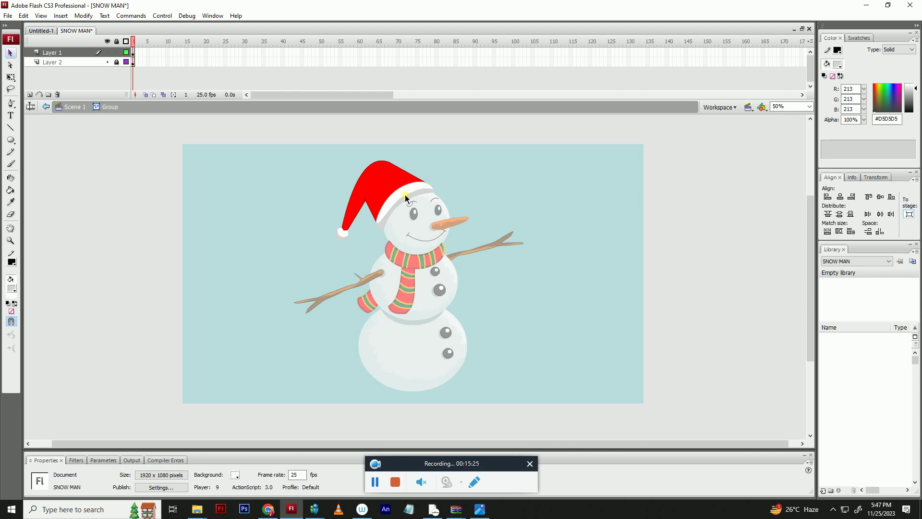
click(419, 192)
click(441, 194)
- Pencil a curved fold line inside the red hat from the pom-pom up near the peak and down past the brim
key(y)
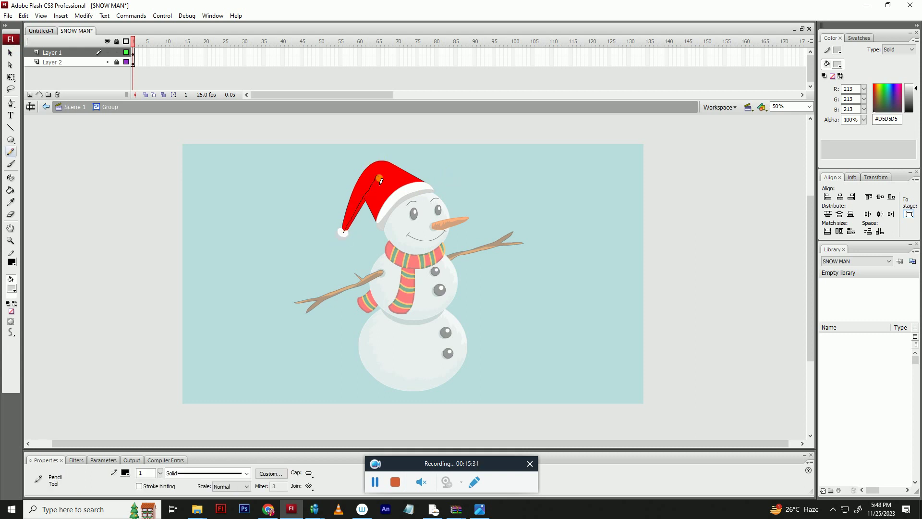
key(ctrl+z)
drag(345, 230, 369, 175)
key(v)
click(376, 194)
click(364, 223)
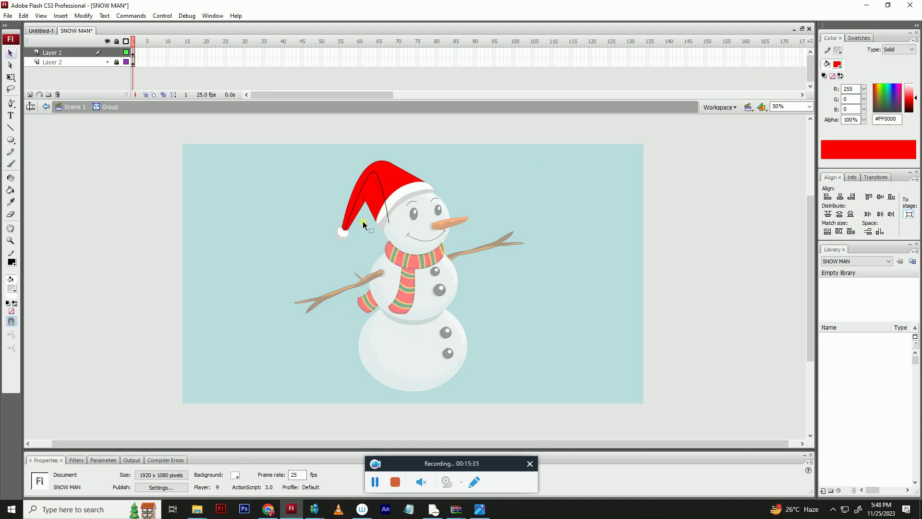
drag(345, 230, 343, 229)
- Shade the hat area beneath the fold line darker red #C10202 and delete the fold line
click(378, 191)
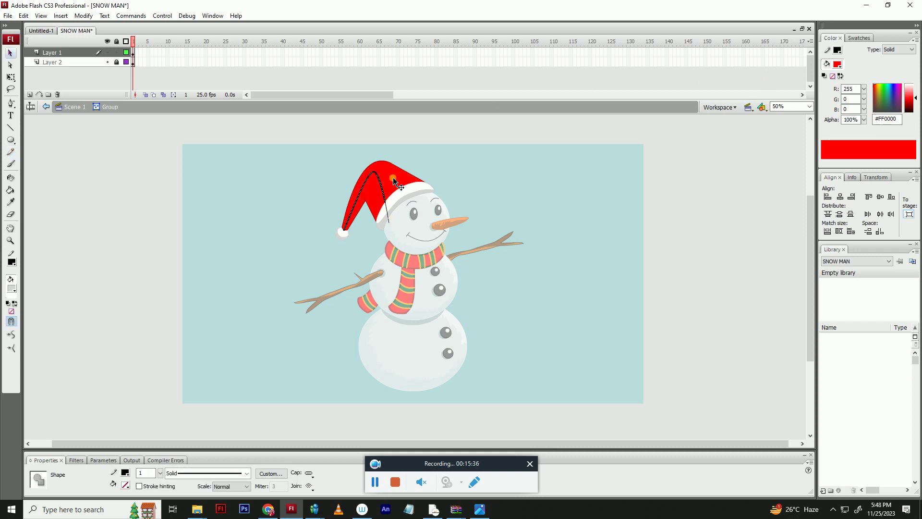
drag(910, 98, 910, 102)
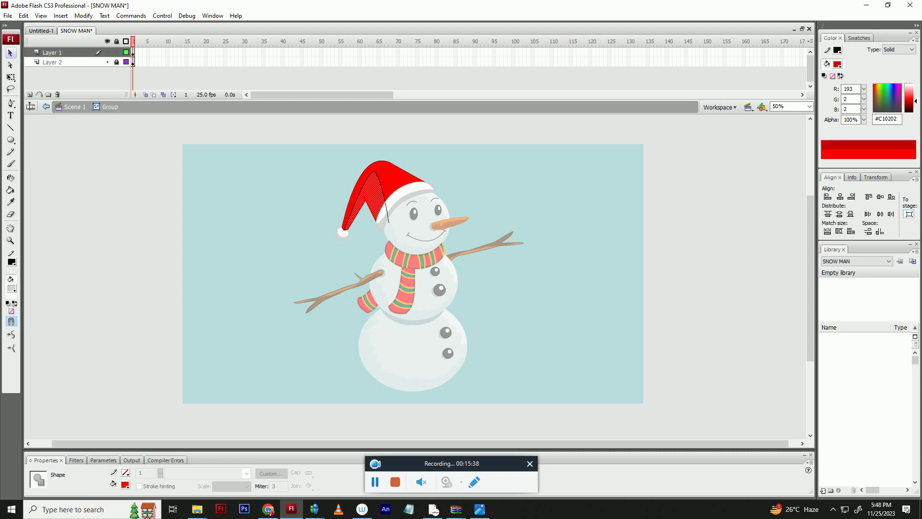
click(685, 171)
double_click(383, 192)
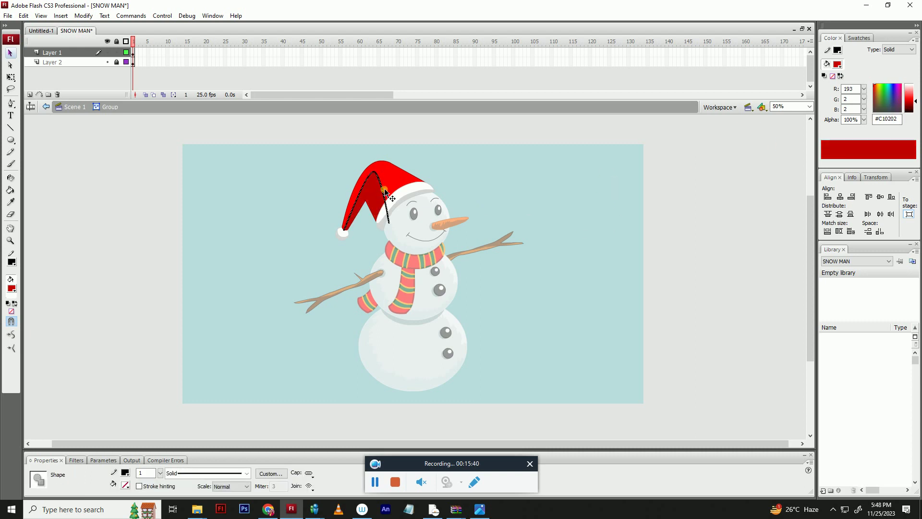
key(Delete)
- Draw a curved line across the red hat just above the brim and fill the strip below it with #C10202
key(n)
mouse_move(409, 182)
mouse_down()
mouse_move(395, 182)
mouse_move(425, 181)
mouse_up()
key(v)
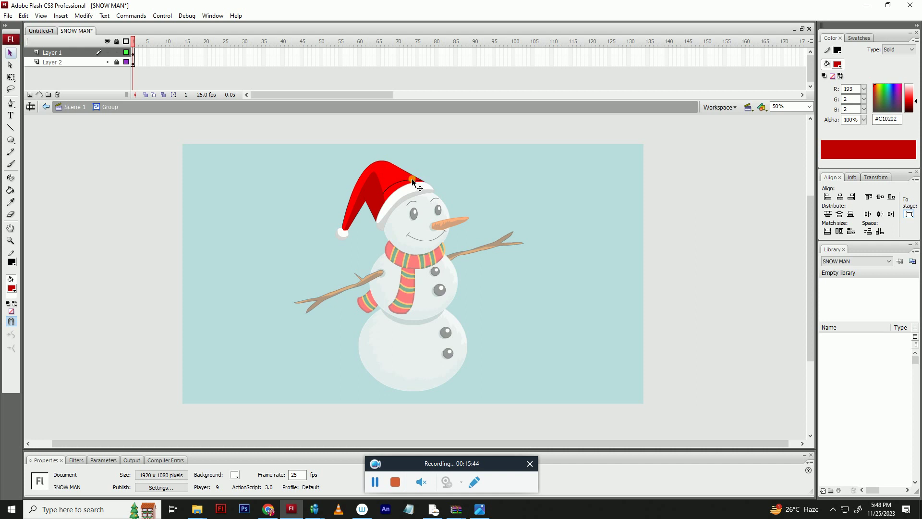
key(k)
click(394, 190)
- Remove the curved line above the brim and save the document outside the hat group
key(v)
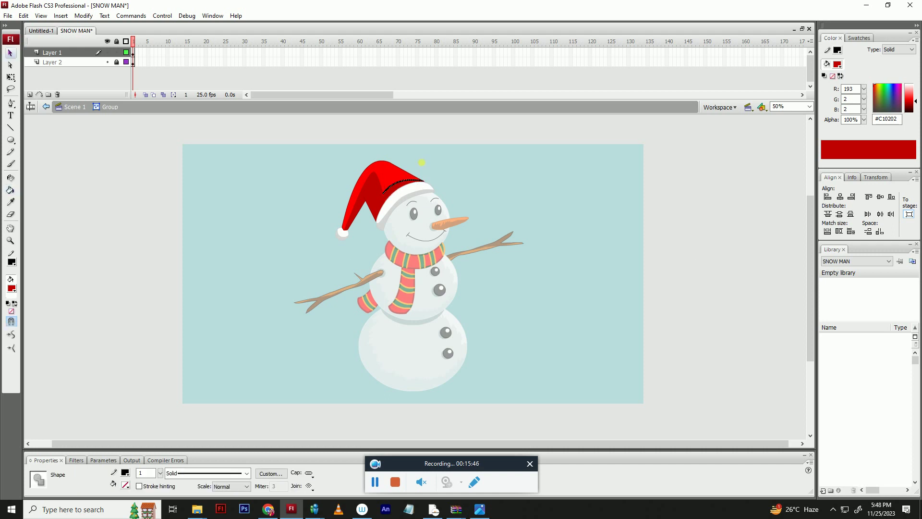
double_click(442, 156)
key(ctrl+s)
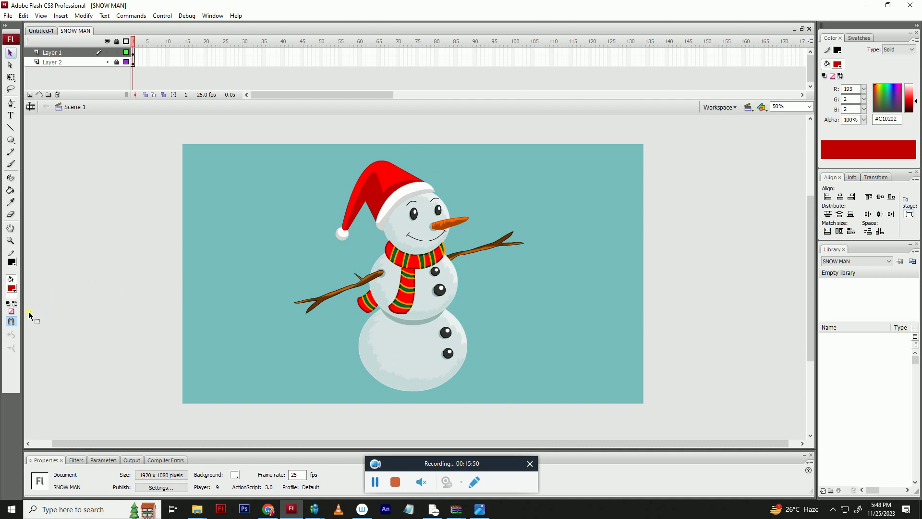
- Shrink a copy of the bottom snowball into a small snow lump and place it under the front edge of the base
drag(12, 288, 276, 362)
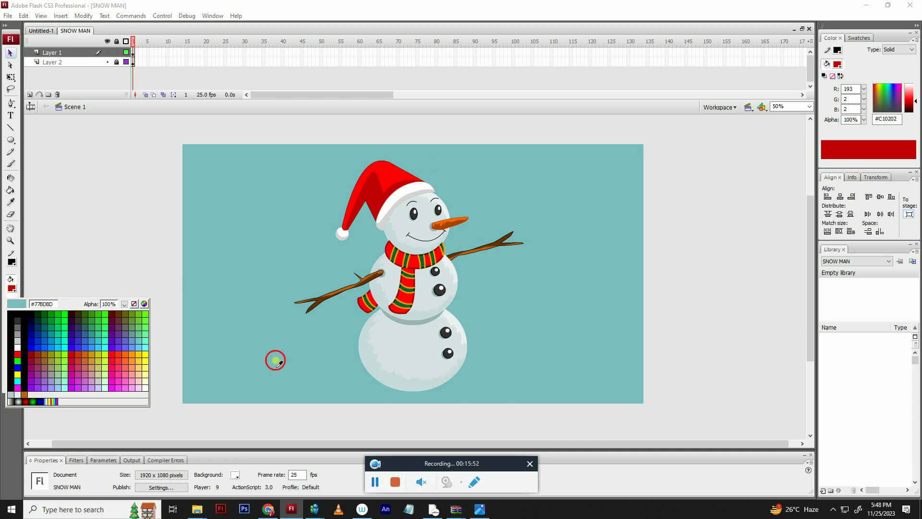
drag(426, 361, 544, 364)
key(q)
drag(586, 307, 422, 389)
mouse_move(429, 390)
mouse_down()
mouse_move(459, 381)
mouse_move(403, 397)
mouse_move(448, 391)
mouse_move(423, 398)
mouse_move(442, 383)
mouse_up()
key(v)
key(q)
click(456, 389)
click(434, 397)
click(446, 393)
key(ctrl+z)
click(433, 396)
- Position a flatter second snow lump under the back edge of the base, nudging it slightly outward to the left
click(385, 384)
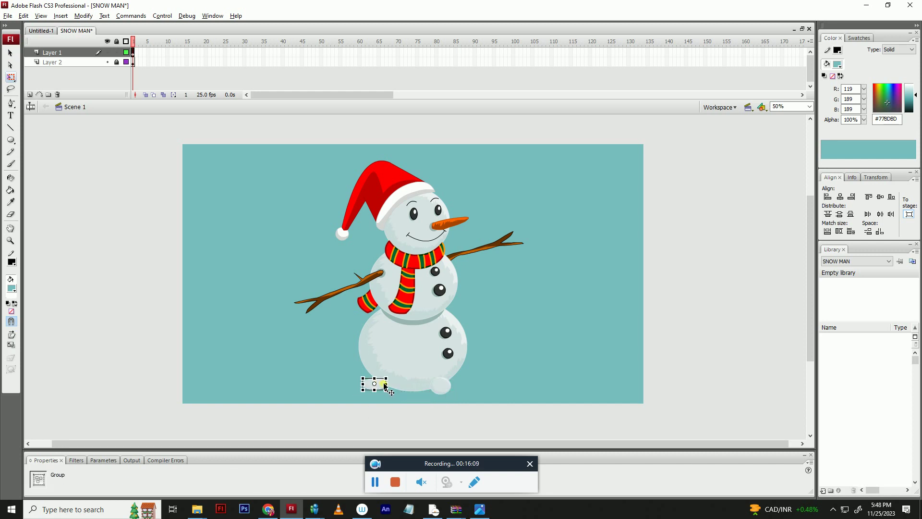
key(Left)
key(Left)
key(Left)
click(497, 337)
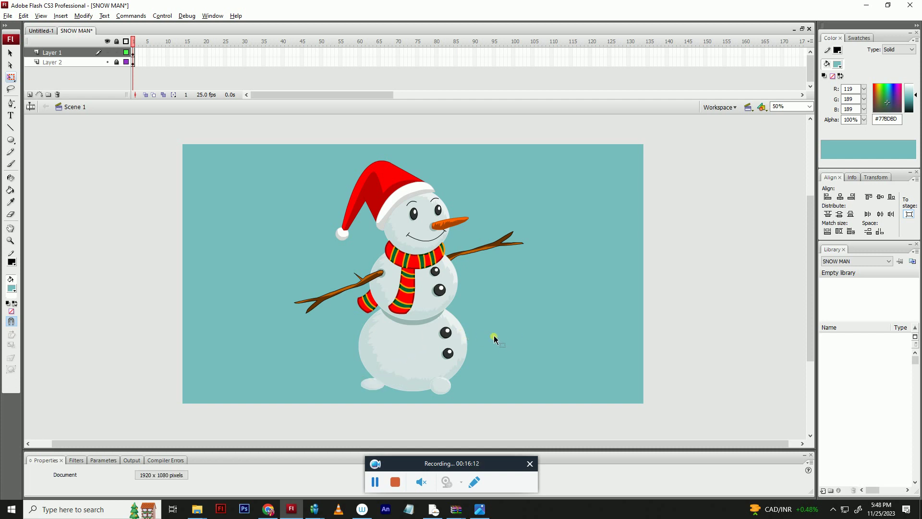
- Open the front snow lump's group for editing and move its shape out beside the bottom snowball
click(455, 378)
click(205, 335)
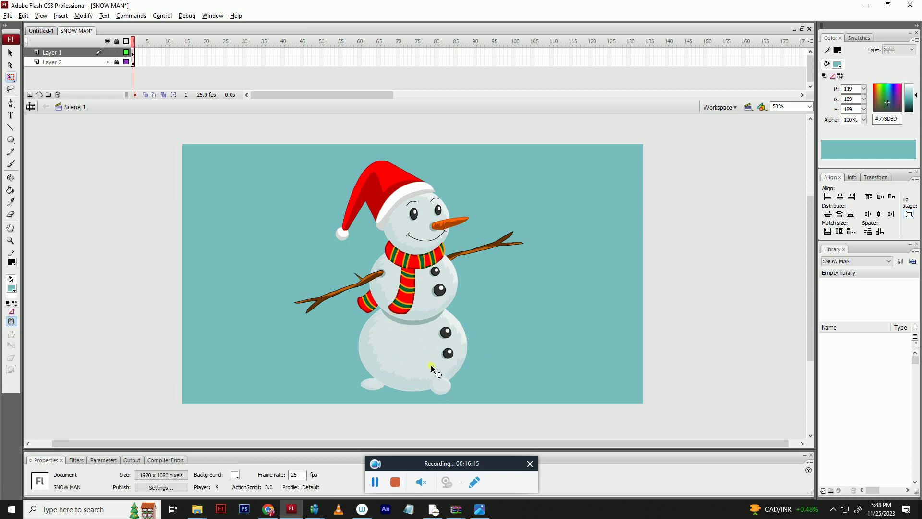
double_click(440, 382)
drag(412, 363, 481, 358)
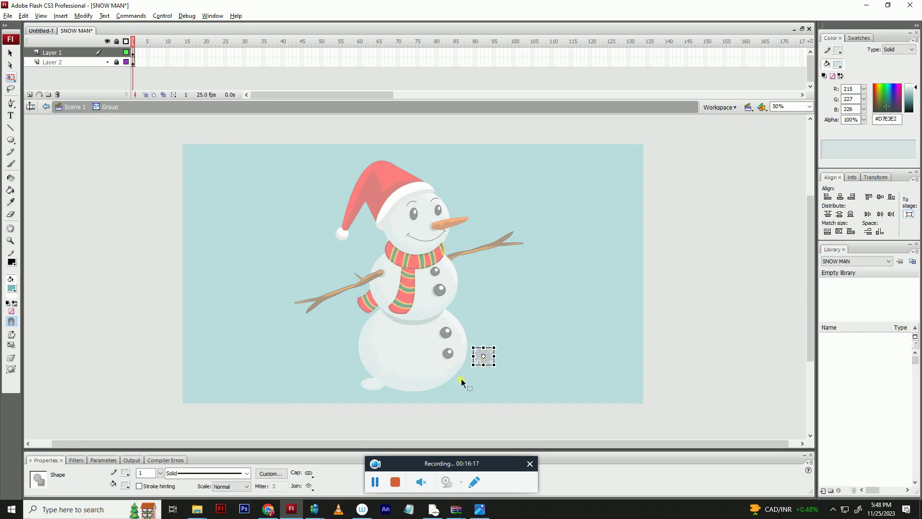
click(461, 381)
- Pencil a jagged, closed outline for a thin snow patch beneath the snowman's base, redrawing its lower edge
key(y)
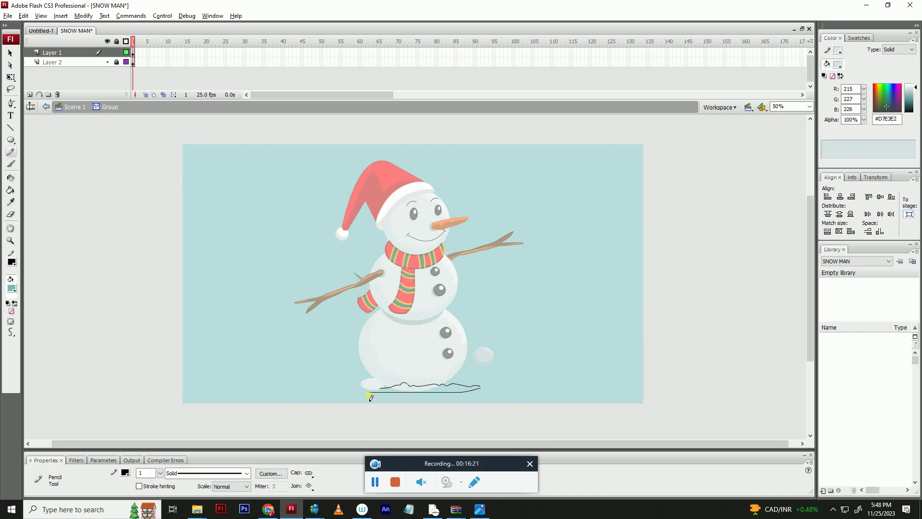
key(v)
mouse_move(370, 394)
mouse_down()
mouse_move(456, 392)
mouse_move(407, 393)
mouse_up()
key(ctrl+z)
key(ctrl+z)
key(ctrl+z)
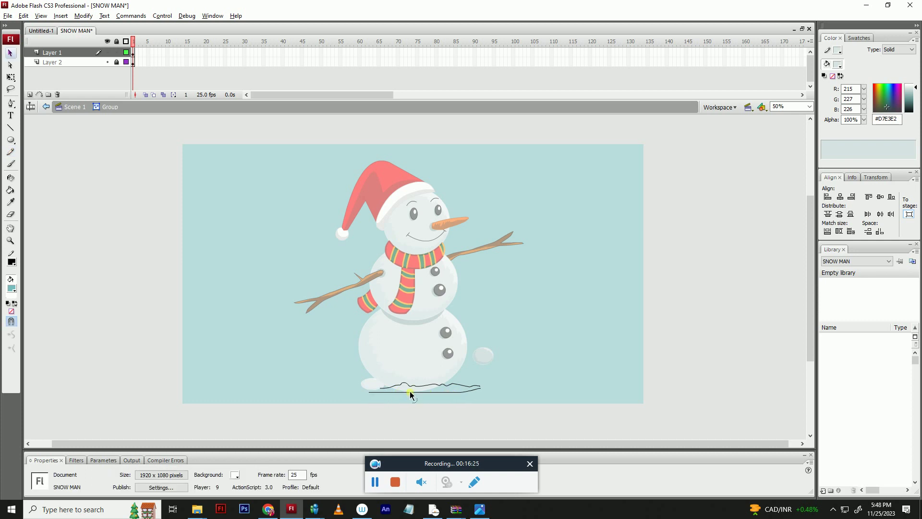
key(y)
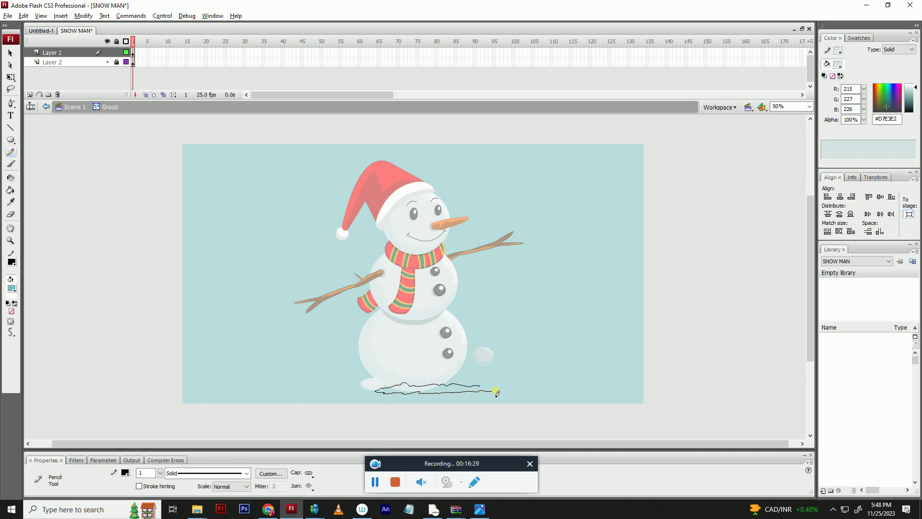
key(v)
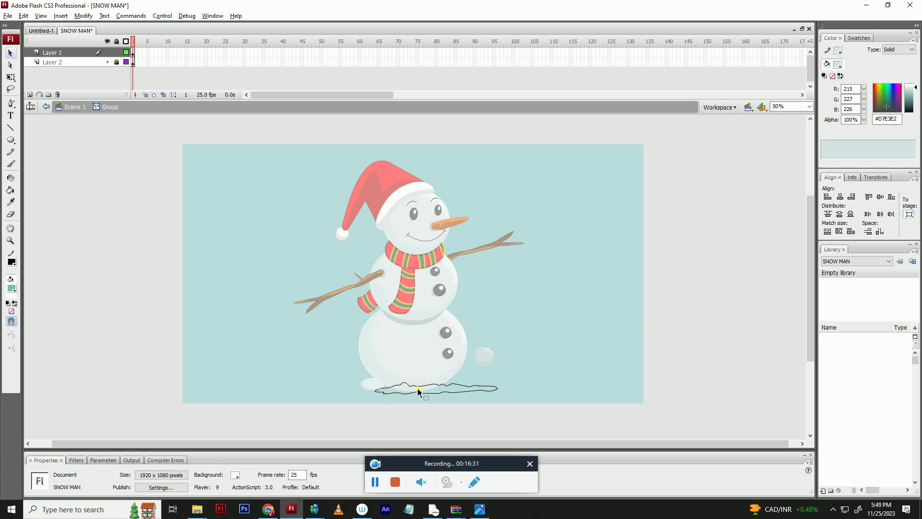
- Fill the jagged snow patch with white #FFFFFF and leave the group
click(12, 288)
click(9, 346)
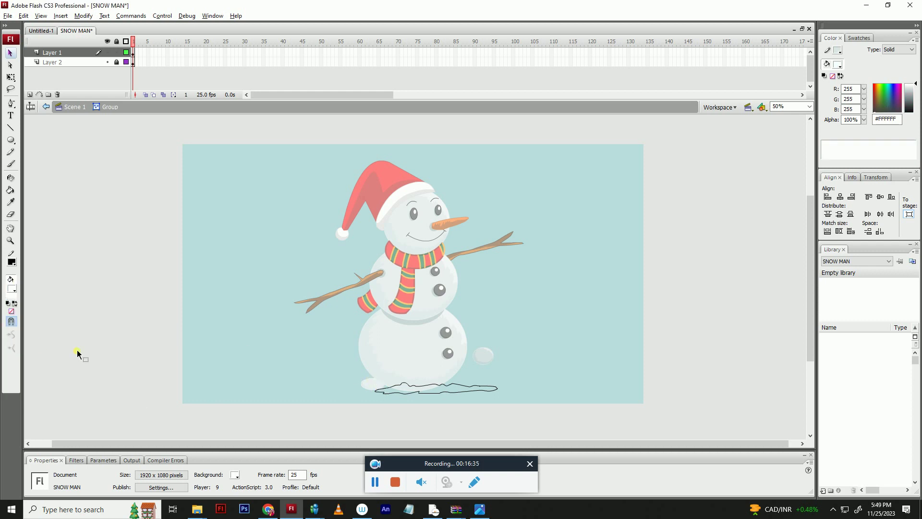
key(k)
click(407, 388)
key(v)
double_click(436, 369)
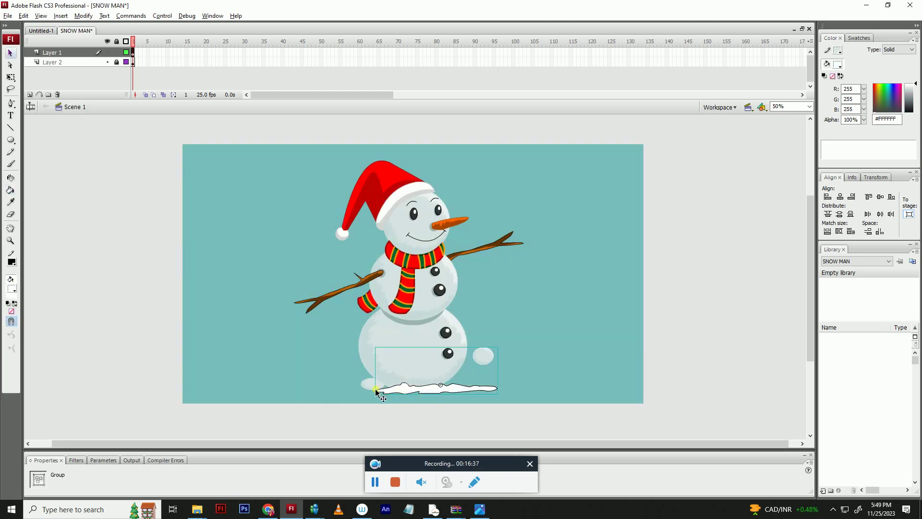
- Delete the flat snow lump under the base's back edge, keeping the group with the jagged patch and loose lump
click(372, 384)
key(Delete)
click(483, 356)
key(Delete)
click(464, 388)
key(Delete)
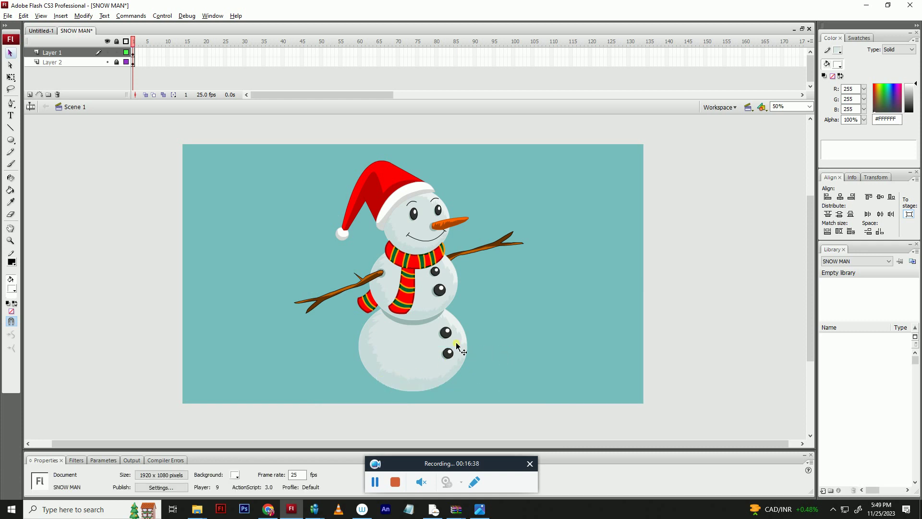
key(ctrl+z)
- Open the snow patch group and move the jagged patch and loose lump out beside the snowman
double_click(484, 353)
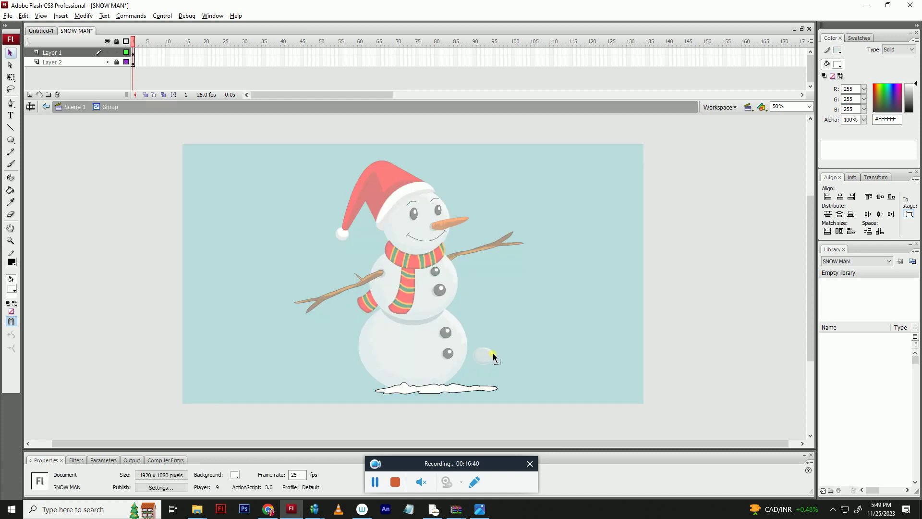
double_click(498, 352)
drag(498, 355, 642, 307)
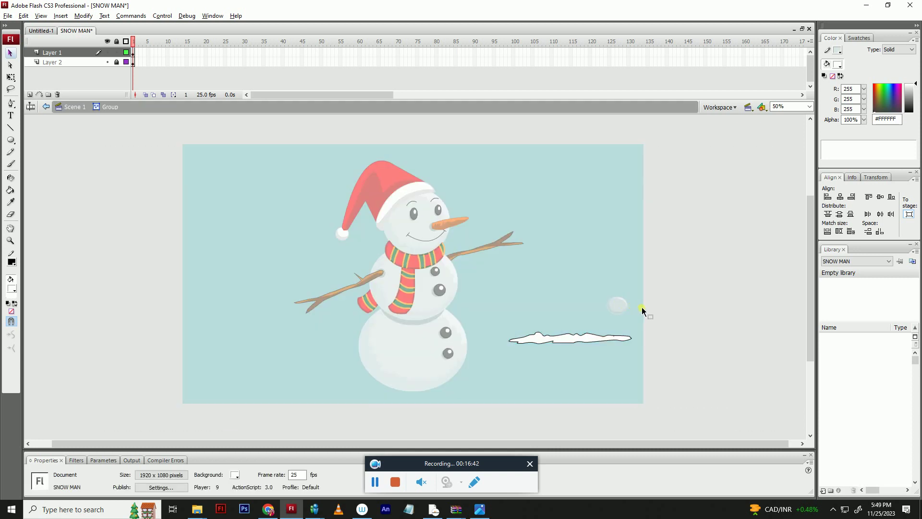
click(659, 303)
- Sample the loose lump's #D7E3E2 shade and fill the jagged snow patch with it
key(i)
click(616, 307)
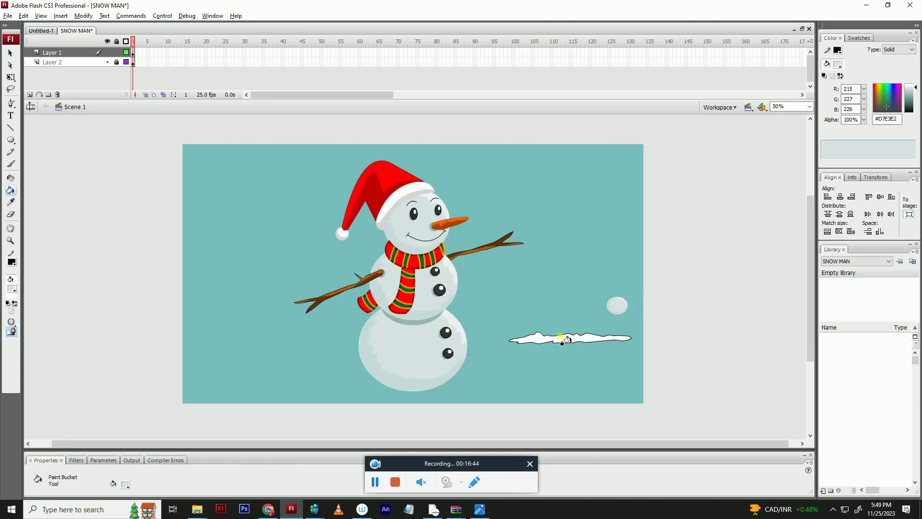
click(562, 339)
- Pencil a shading line through the patch, fill one side with the lump's lighter #EBF1F0, and erase the guide lines
key(y)
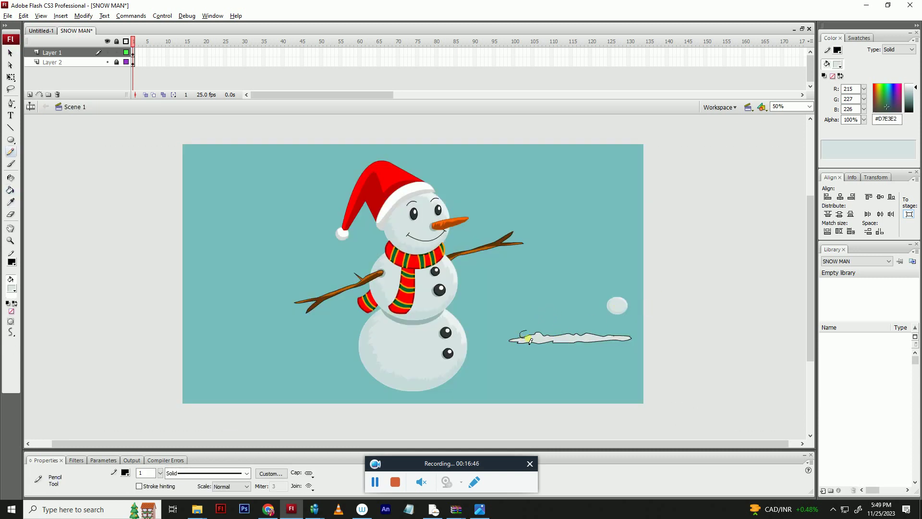
drag(604, 338, 620, 333)
key(i)
click(626, 301)
click(570, 336)
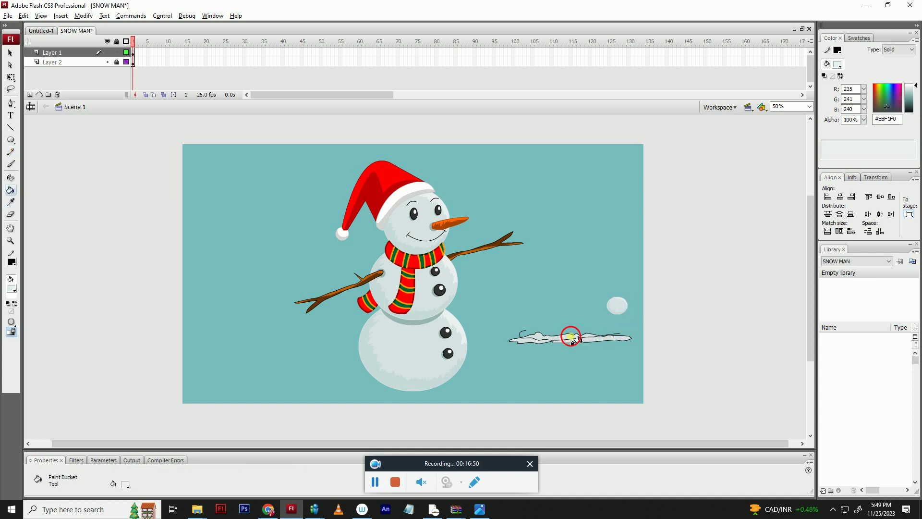
key(e)
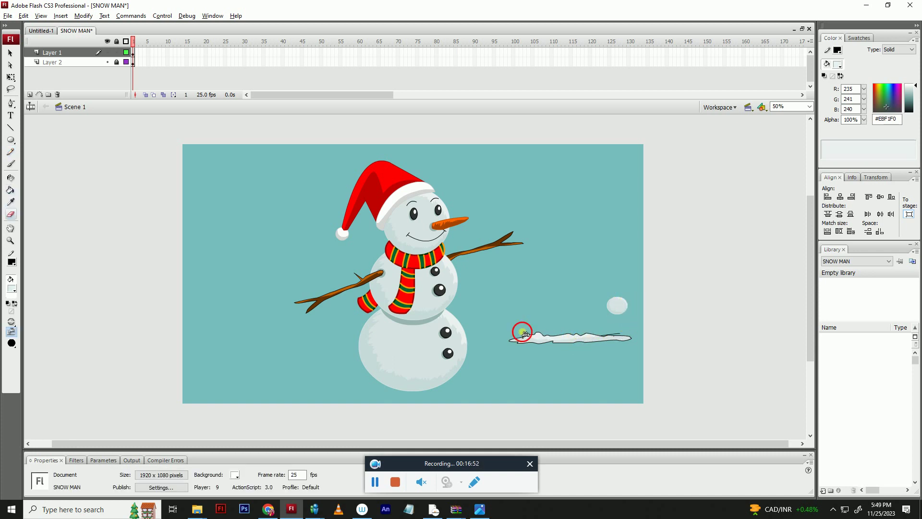
- Try to recolour the selected patch's black outline from the loose lump and delete the lump
key(v)
drag(501, 324, 675, 367)
key(i)
click(623, 314)
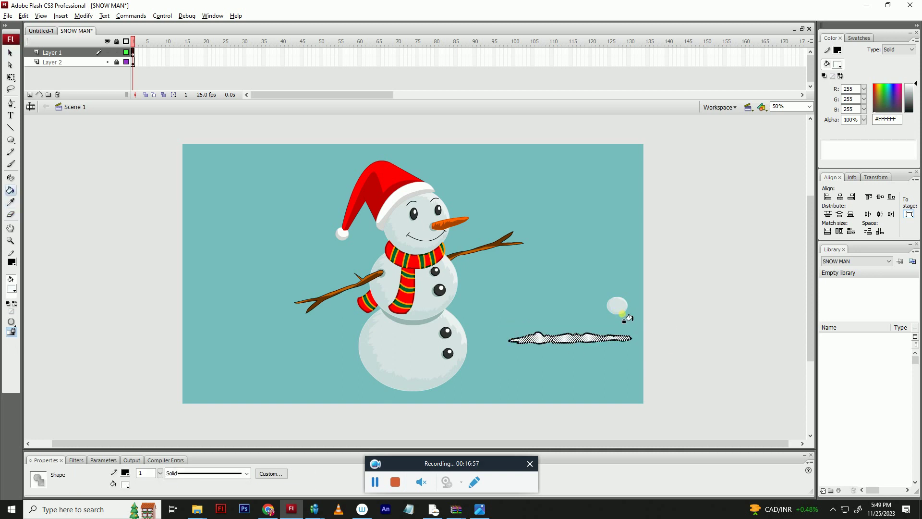
key(i)
click(622, 314)
key(v)
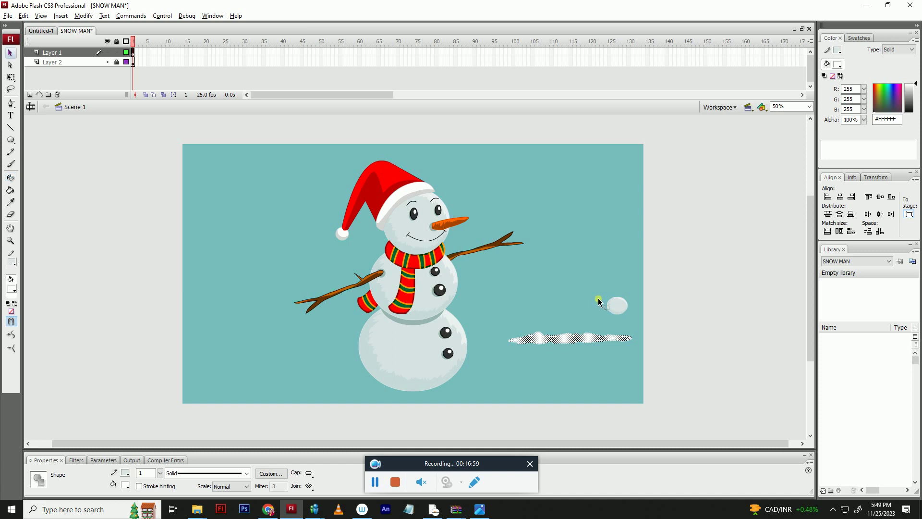
drag(598, 295, 642, 317)
key(Delete)
click(549, 341)
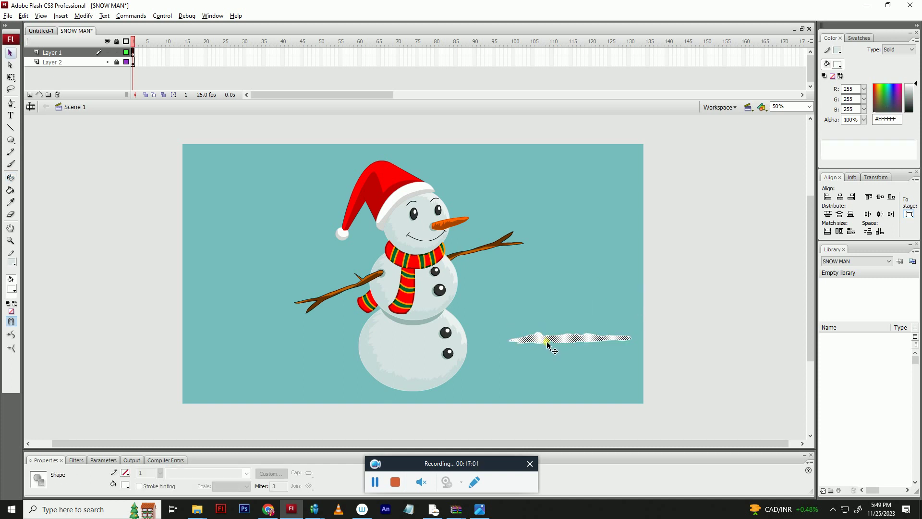
key(ctrl+z)
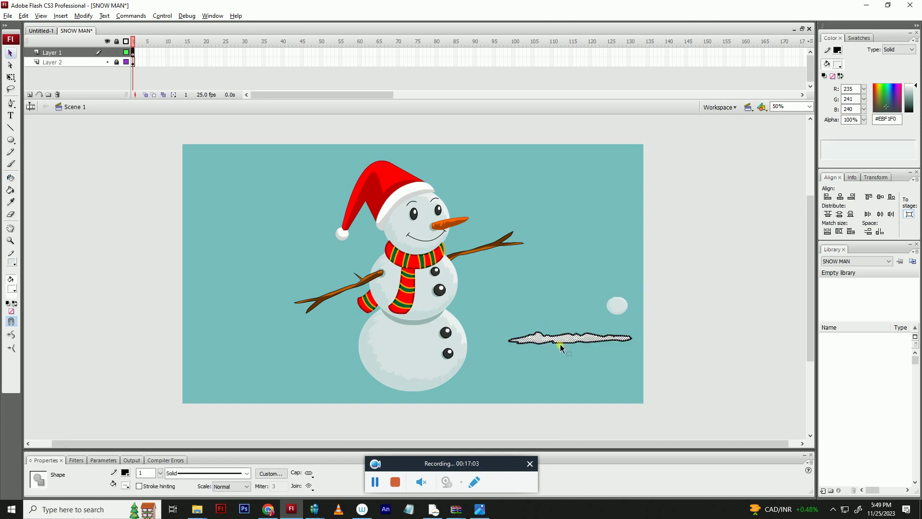
- Clear the black outline from the jagged patch, move it beneath the snowman's base and group it
click(520, 332)
click(627, 337)
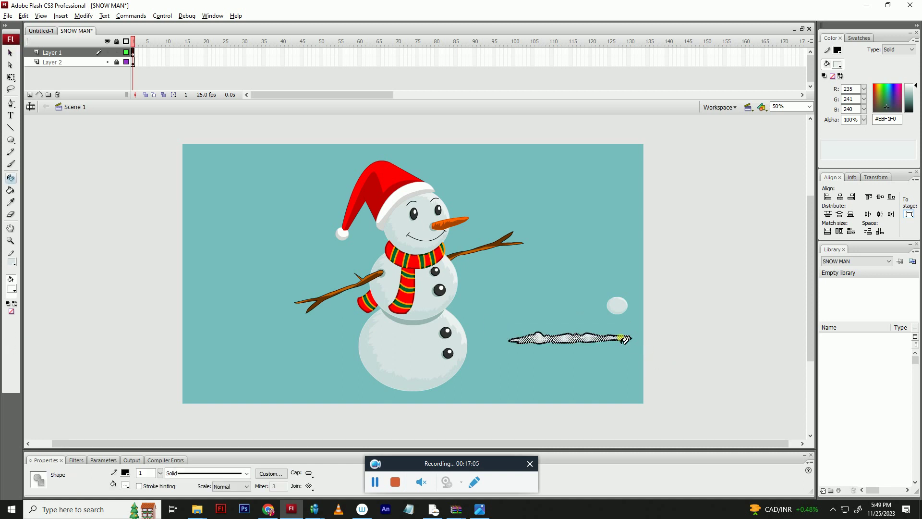
click(524, 323)
drag(504, 309, 431, 379)
key(ctrl+g)
- Duplicate the snow patch group and place the copy slightly higher across the foot of the bottom snowball
click(494, 370)
click(440, 389)
double_click(445, 390)
double_click(494, 368)
click(480, 374)
key(m)
key(t)
key(Return)
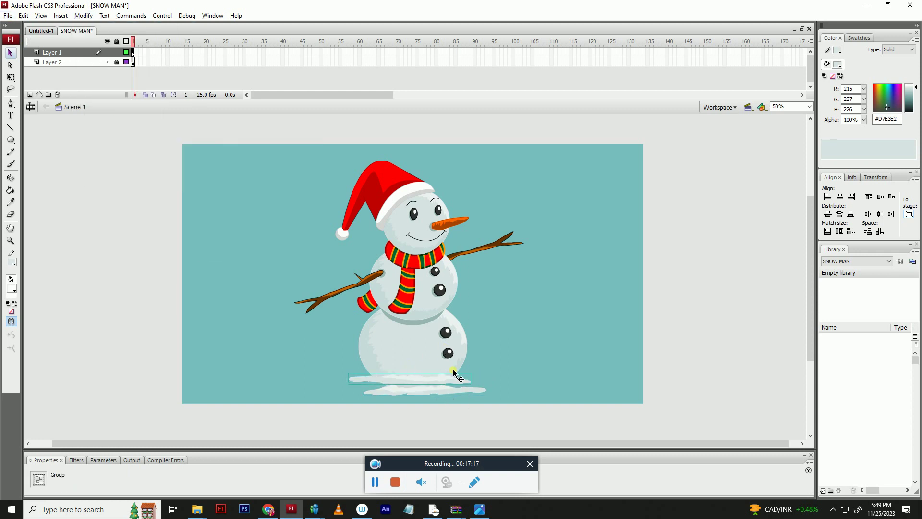
- Shrink a snow patch copy under the base's back edge and extend the snow outward with another copy
drag(471, 379, 391, 390)
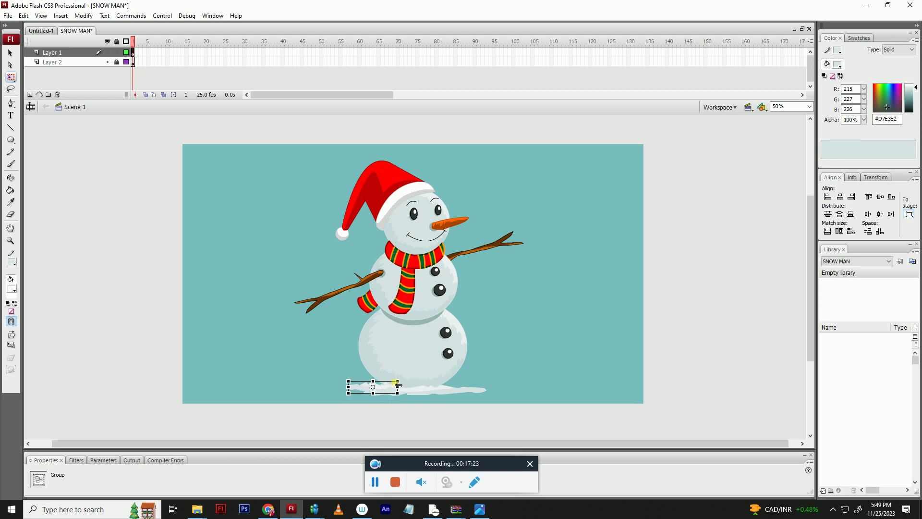
click(412, 386)
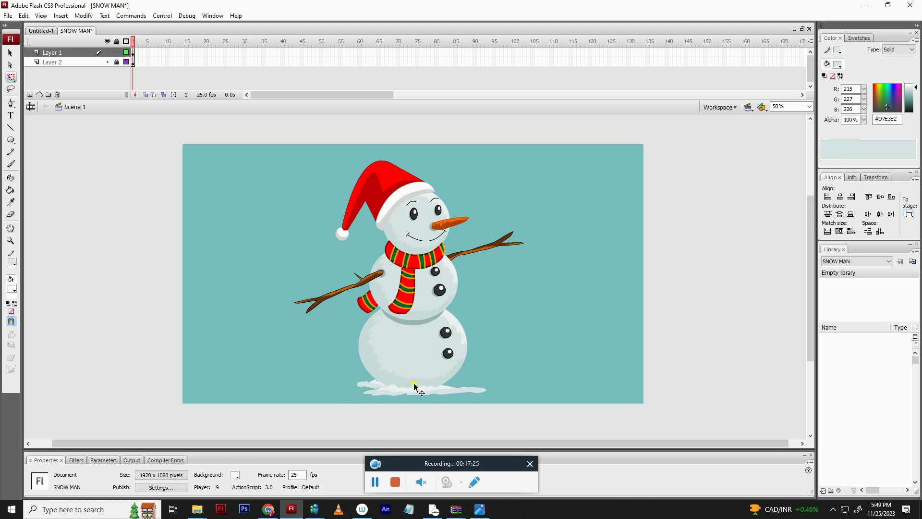
drag(405, 395, 344, 391)
click(508, 351)
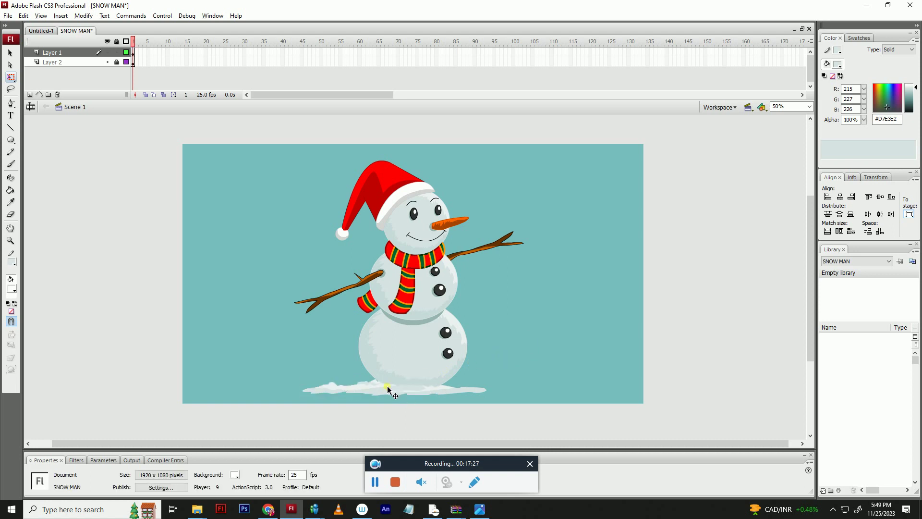
- Place small snow patch pieces in front of the base and against its edge on the button side
click(449, 389)
click(360, 367)
key(v)
drag(375, 380, 463, 382)
click(478, 369)
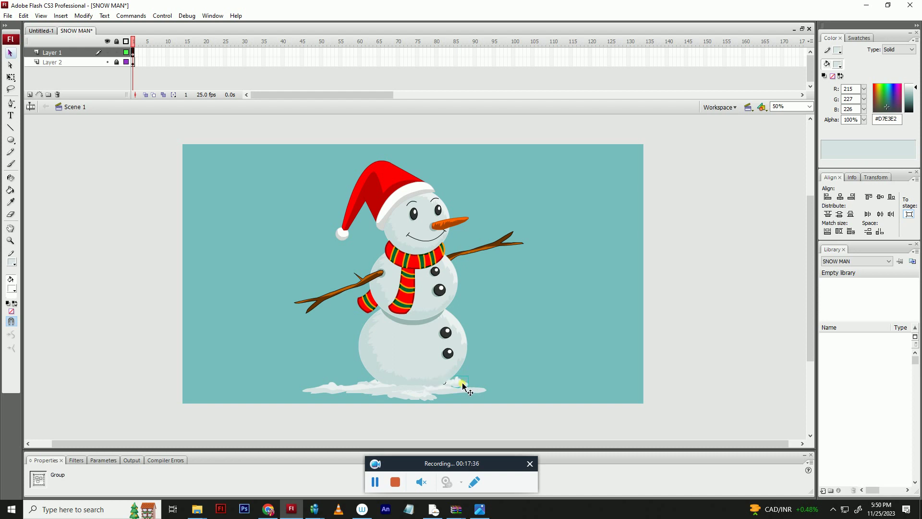
click(481, 368)
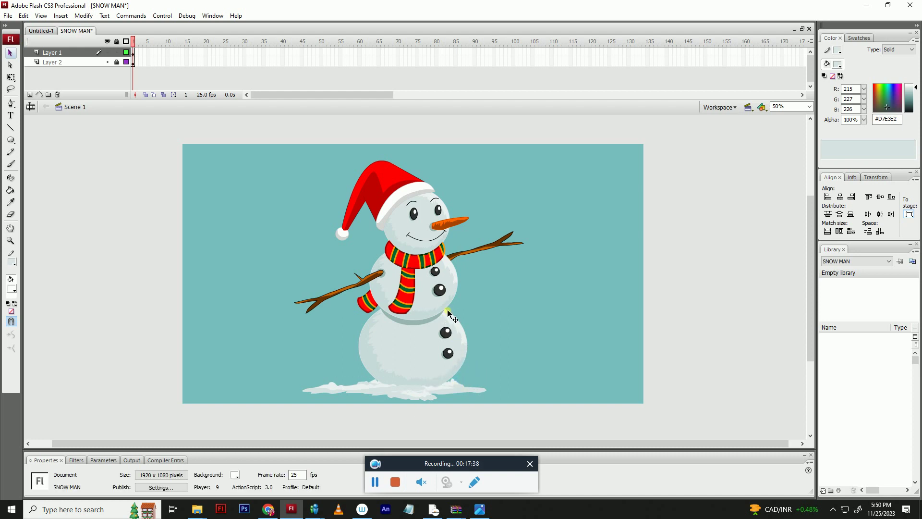
- Select the whole snowman with its snow, scale it down slightly and reposition it on the stage
key(ctrl+a)
drag(439, 351, 440, 343)
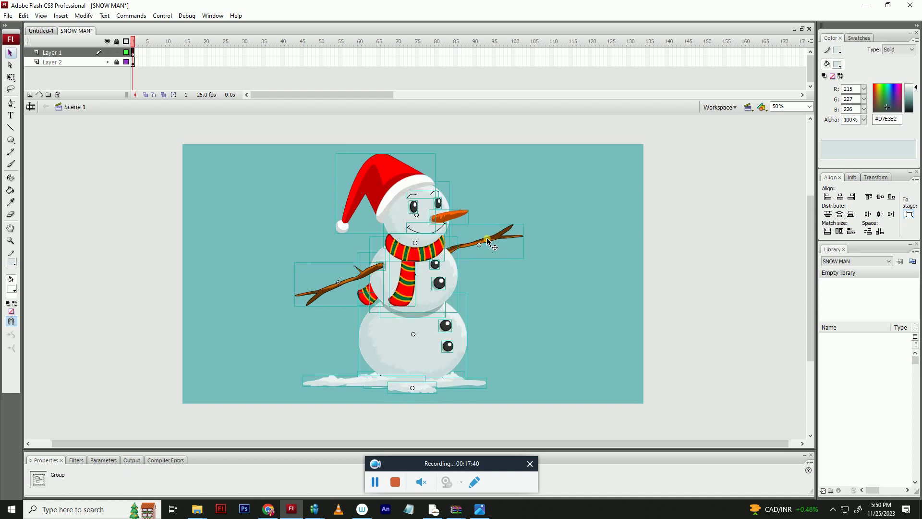
key(q)
drag(524, 154, 513, 165)
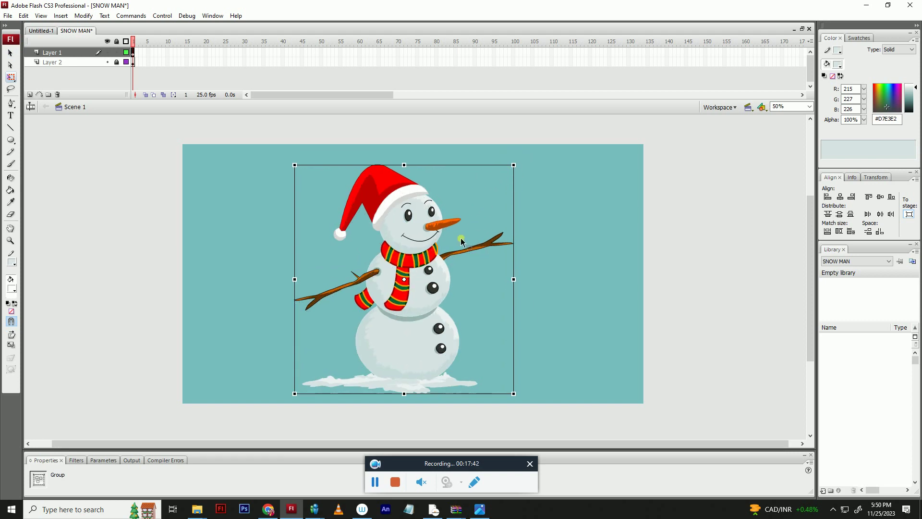
drag(432, 267, 444, 269)
- Deselect the snowman artwork and save the document
click(602, 241)
click(581, 211)
key(ctrl+s)
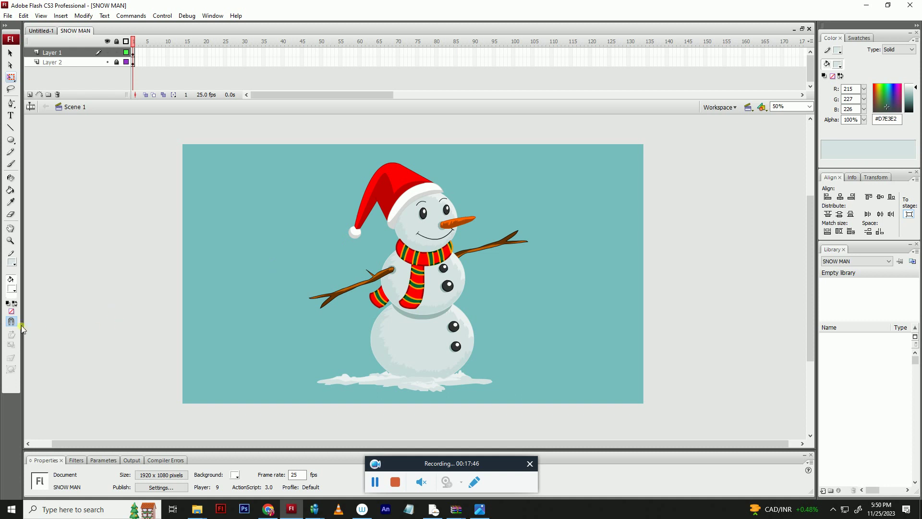
- Draw a short vertical white line on the empty background beside the snowman and set its stroke height to 8.5
click(12, 288)
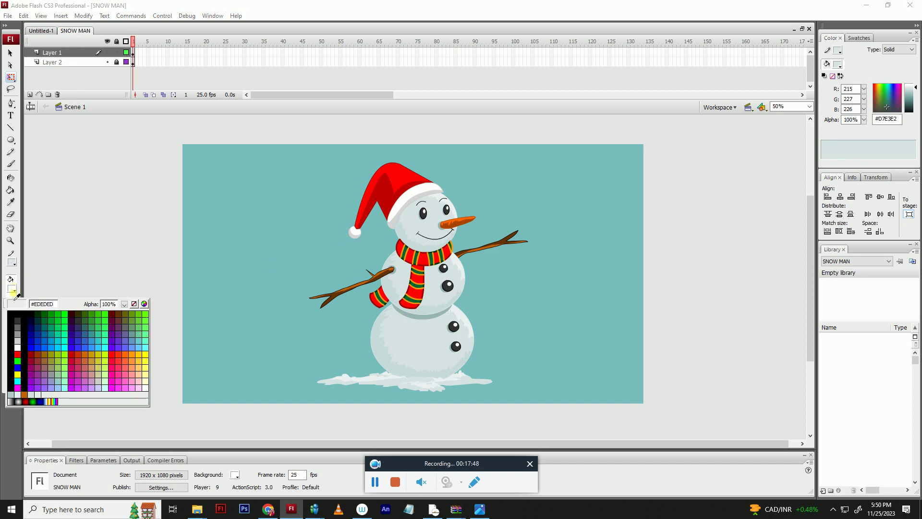
click(14, 294)
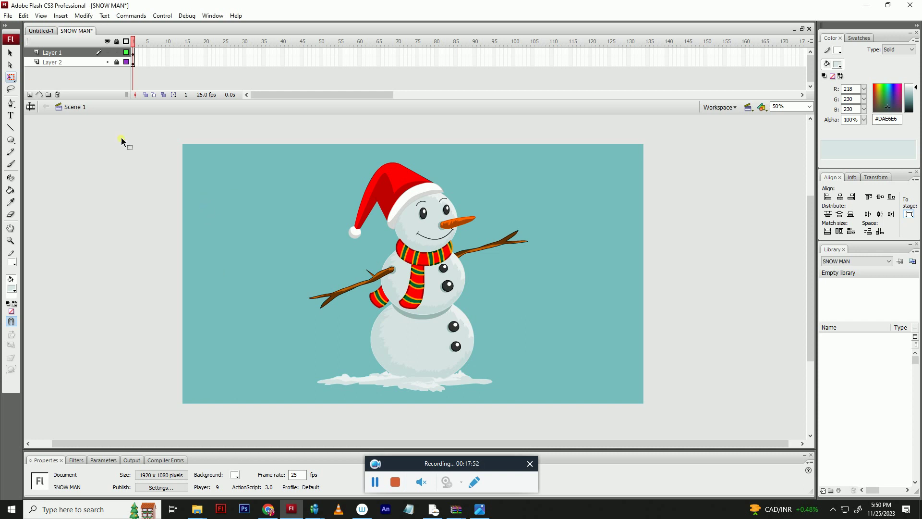
key(n)
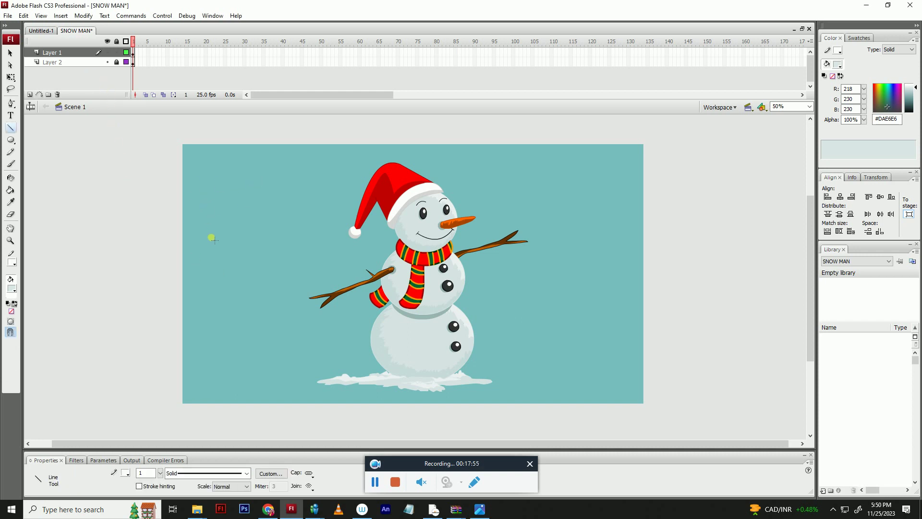
drag(159, 472, 160, 468)
key(v)
drag(220, 196, 242, 271)
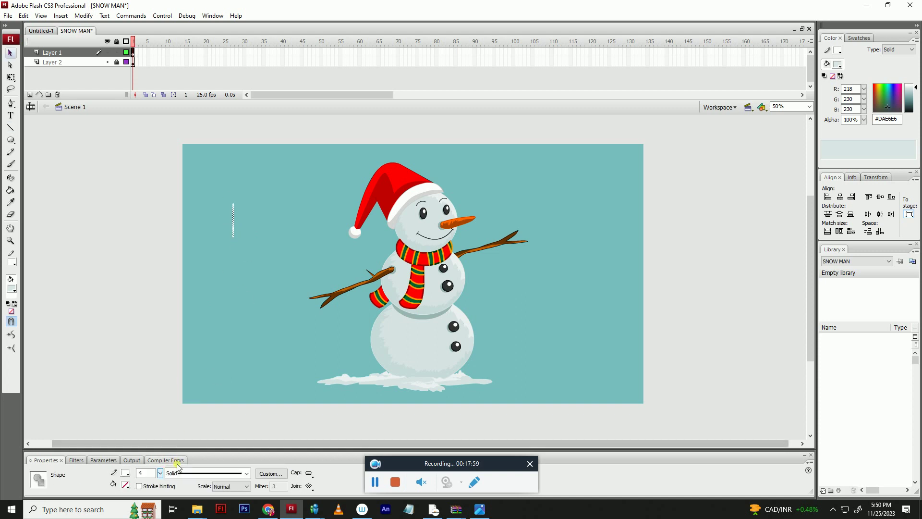
drag(160, 472, 161, 463)
click(238, 278)
- Add paired slanted branches along the vertical line to form a snowflake arm, and group it
key(n)
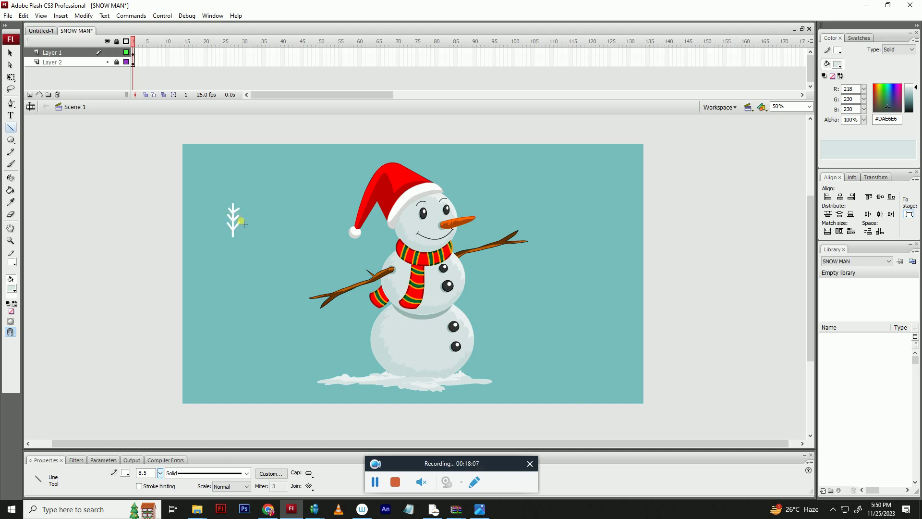
key(v)
drag(214, 200, 240, 240)
key(ctrl+g)
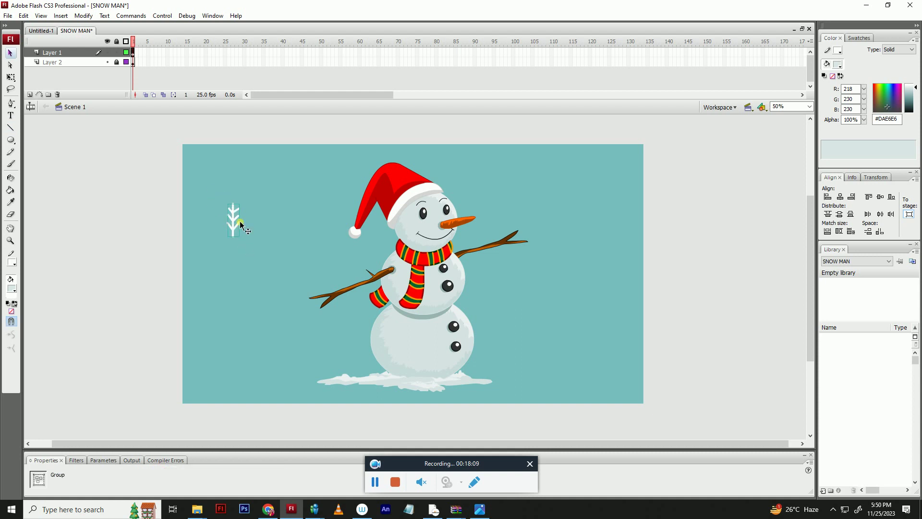
- Mirror a copy of the snowflake arm below the first, and rotate a copy of the pair into a diagonal
key(q)
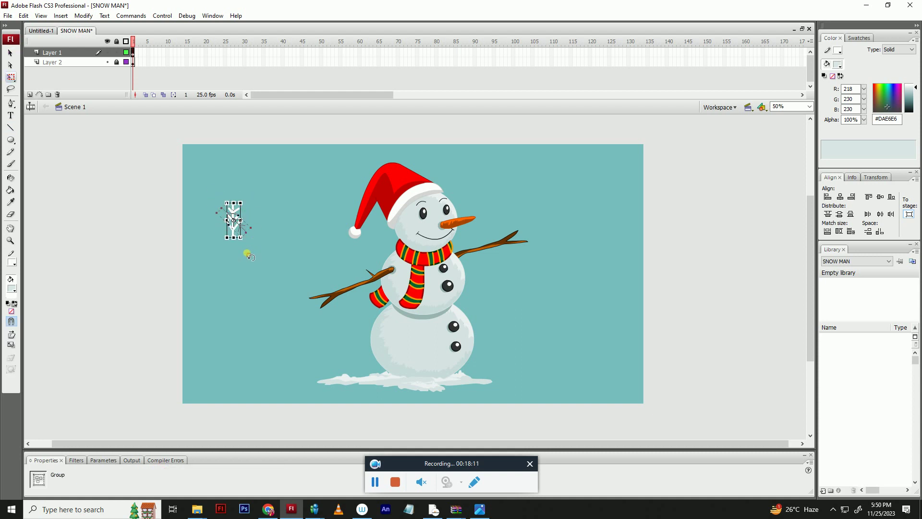
drag(237, 222, 233, 237)
drag(239, 203, 226, 280)
drag(214, 191, 253, 290)
drag(247, 205, 267, 263)
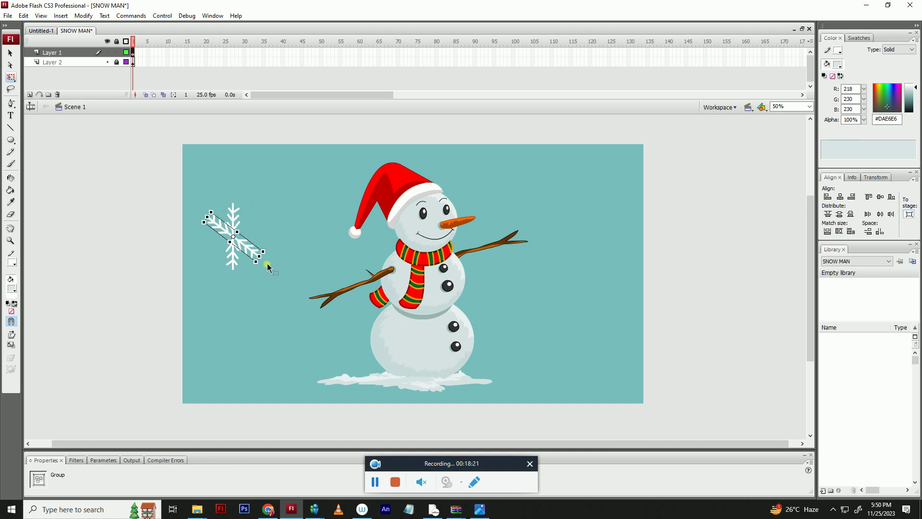
- Flip a copy of the diagonal pair horizontally to complete the six-armed snowflake
key(alt)
key(m)
key(Escape)
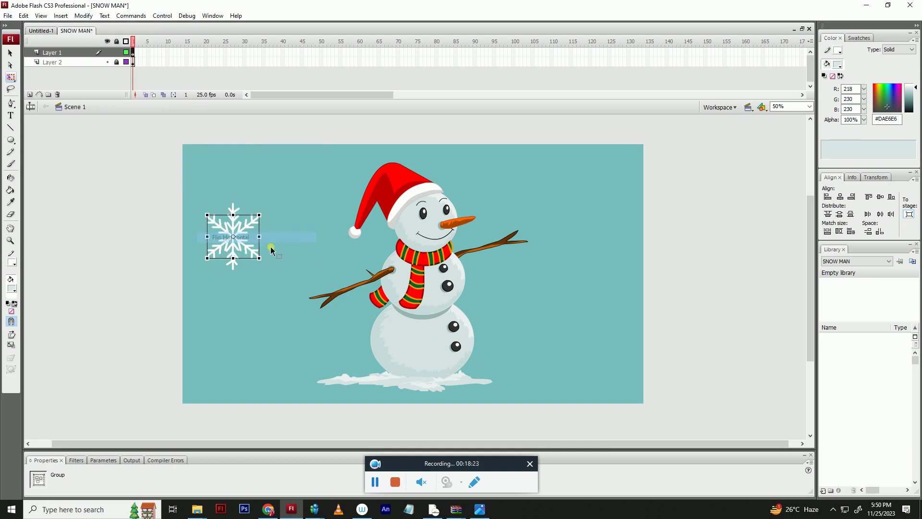
click(274, 238)
- Break the whole snowflake apart and set its stroke colour to the snow's #D7E3E2
key(ctrl+a)
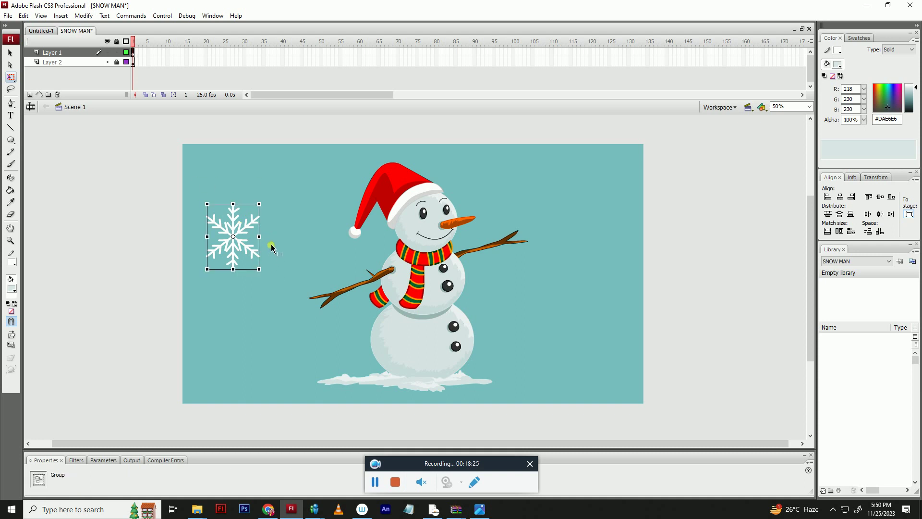
click(273, 243)
click(246, 225)
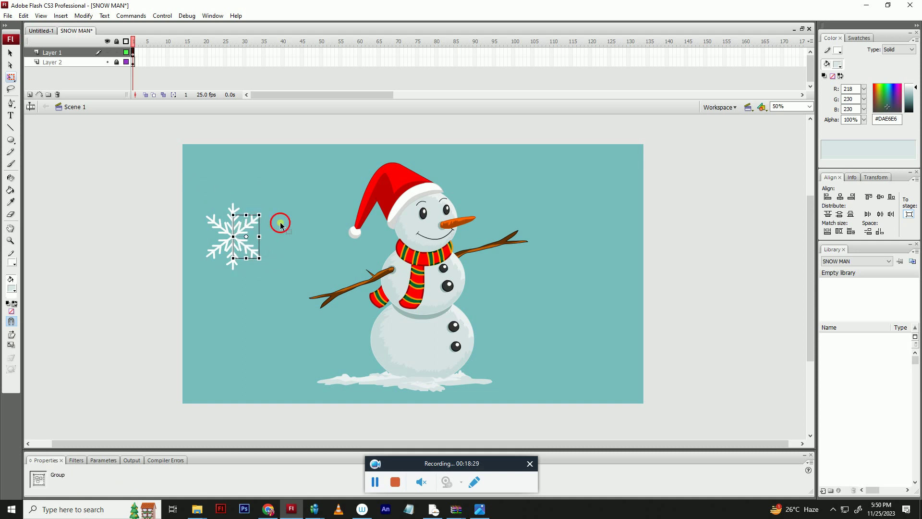
click(196, 191)
drag(196, 191, 277, 299)
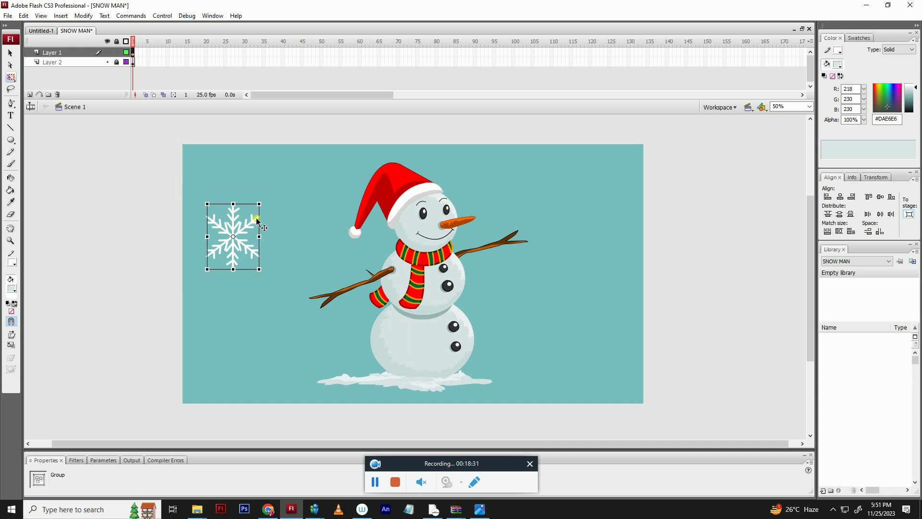
key(ctrl+b)
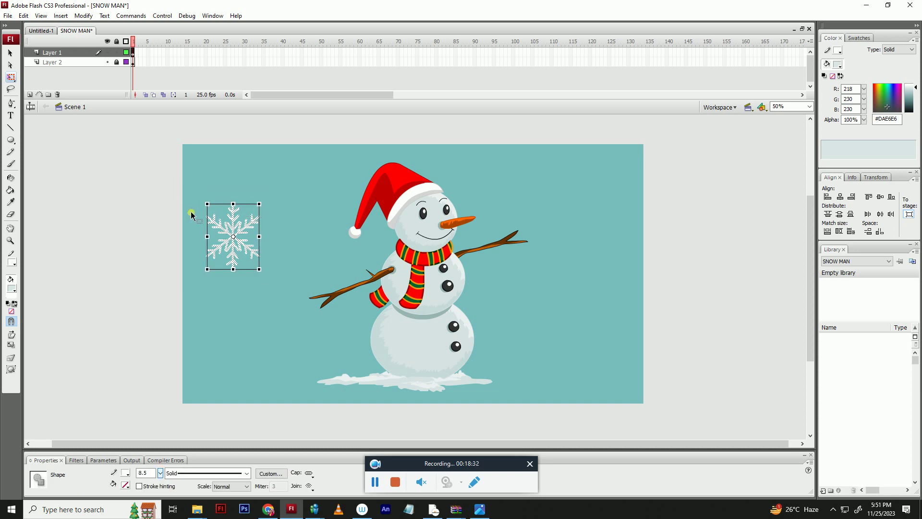
click(16, 264)
click(312, 372)
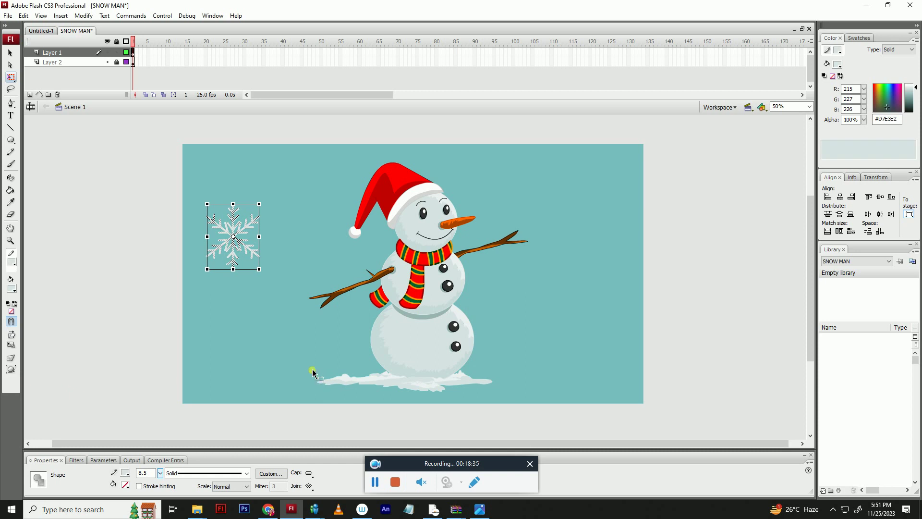
- Group the snowflake, reduce its height slightly and save the document
click(286, 323)
click(234, 244)
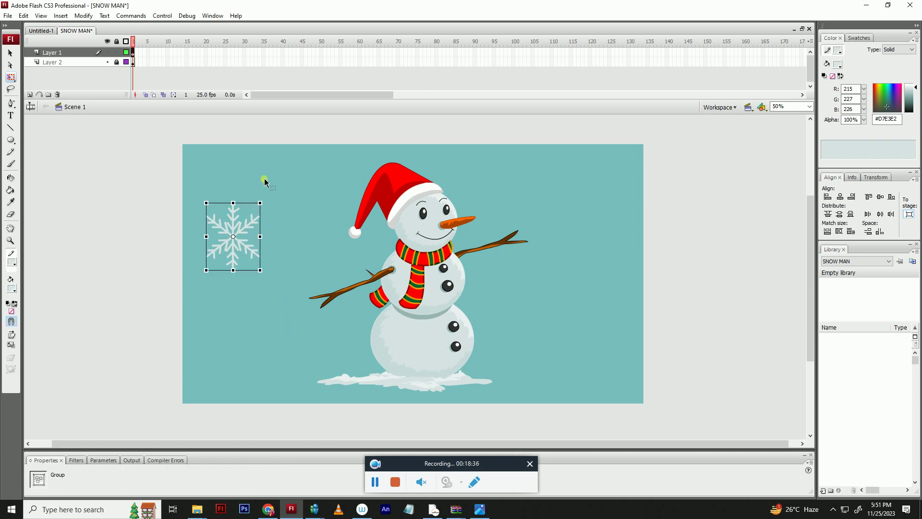
drag(234, 204, 230, 244)
click(252, 201)
click(237, 229)
key(ctrl+s)
key(ctrl+z)
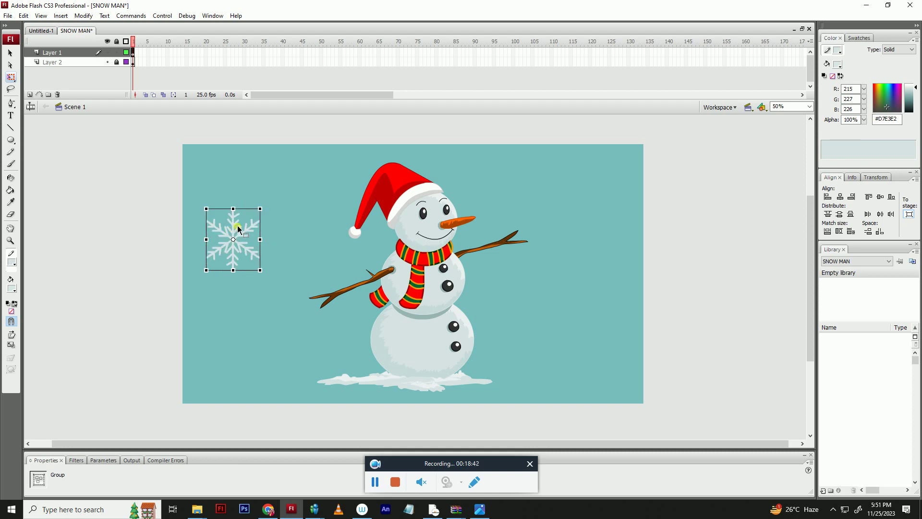
- Convert the snowflake into a graphic symbol named XHF
key(F8)
text(XHF)
key(Return)
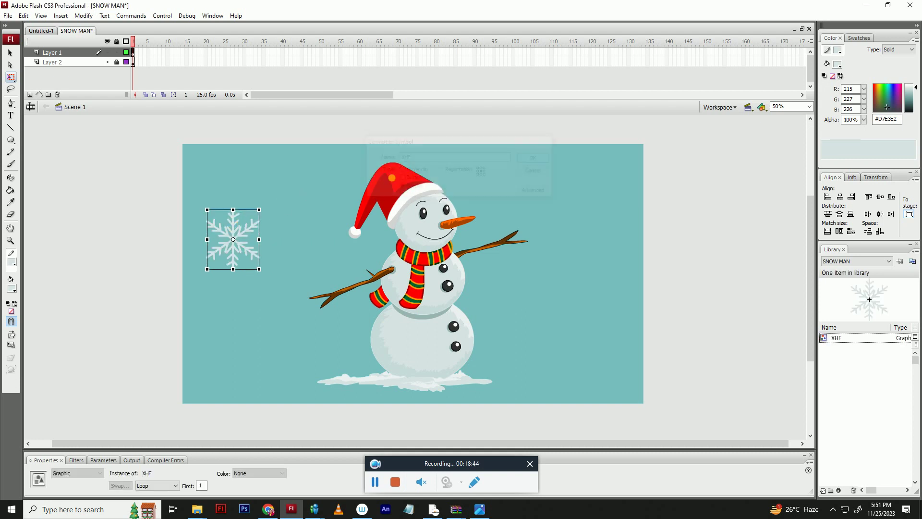
- Place a reduced snowflake near the stage's upper-left corner, with full-size copies at the upper right and left of the snowman
drag(259, 210, 575, 175)
click(258, 219)
key(v)
drag(545, 210, 247, 283)
- Shrink the snowflake left of the snowman to about half size and copy it to the lower-right background
key(q)
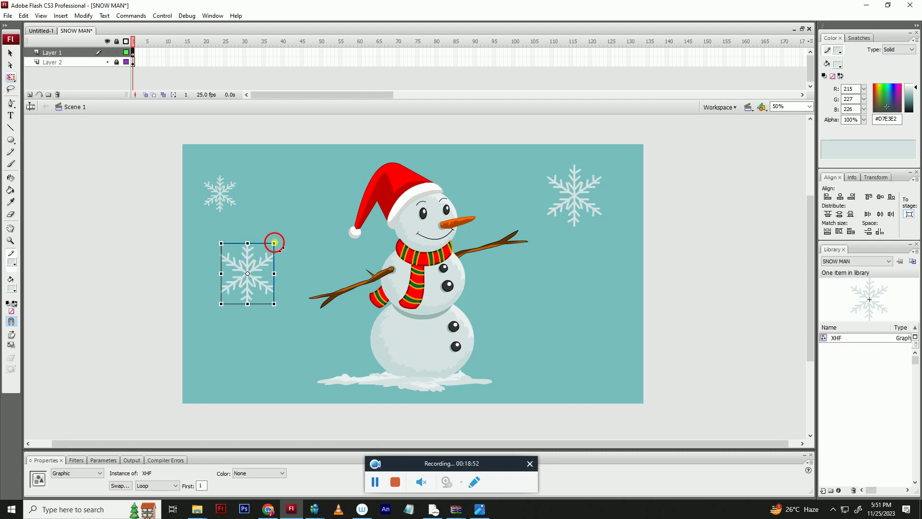
drag(273, 243, 566, 301)
key(v)
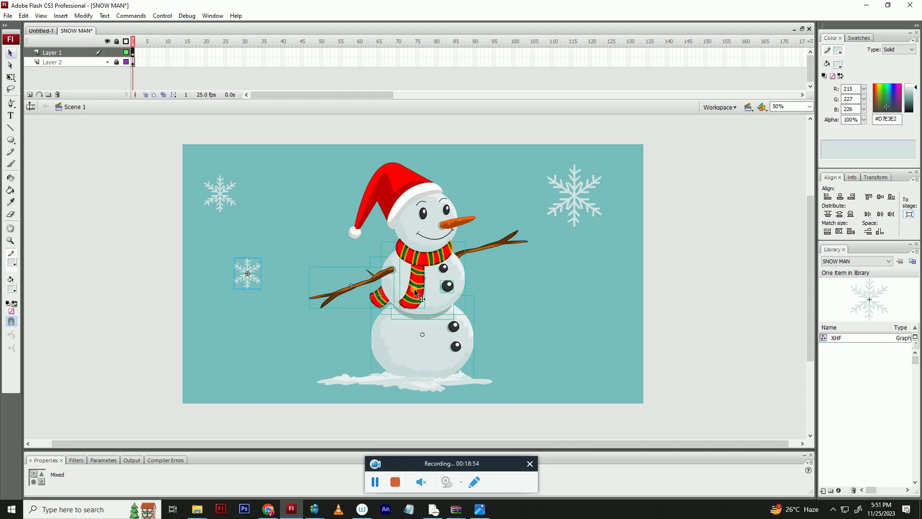
click(251, 302)
drag(253, 277, 595, 322)
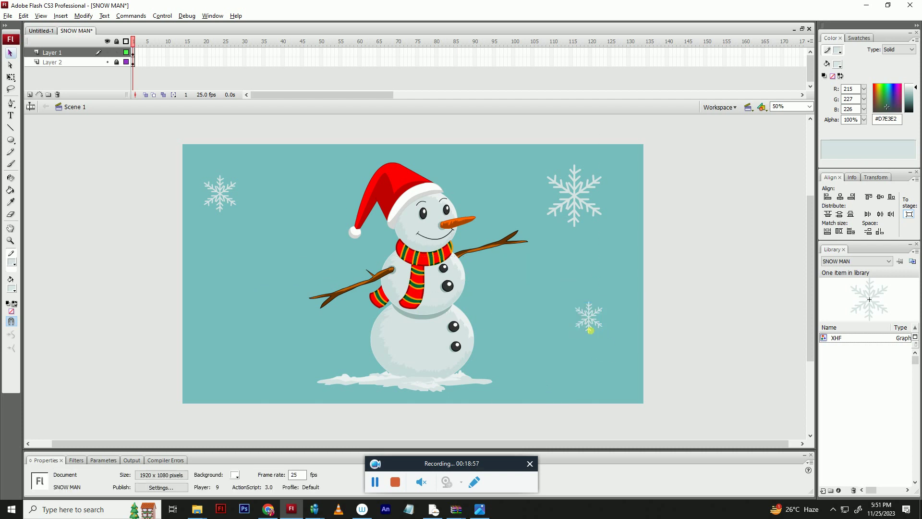
drag(247, 273, 244, 283)
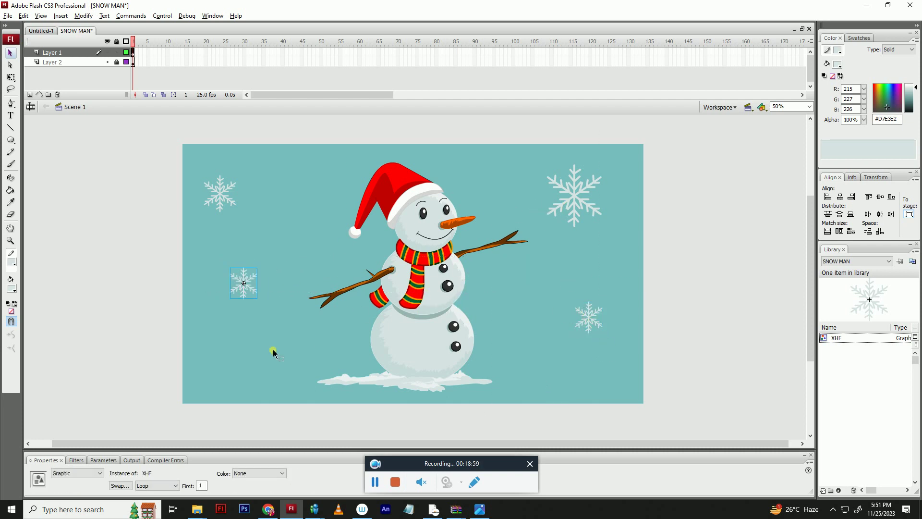
- Copy the large upper-right snowflake to the lower-left background, and move the small left snowflake beside the hat's tip
click(578, 199)
drag(577, 199, 218, 358)
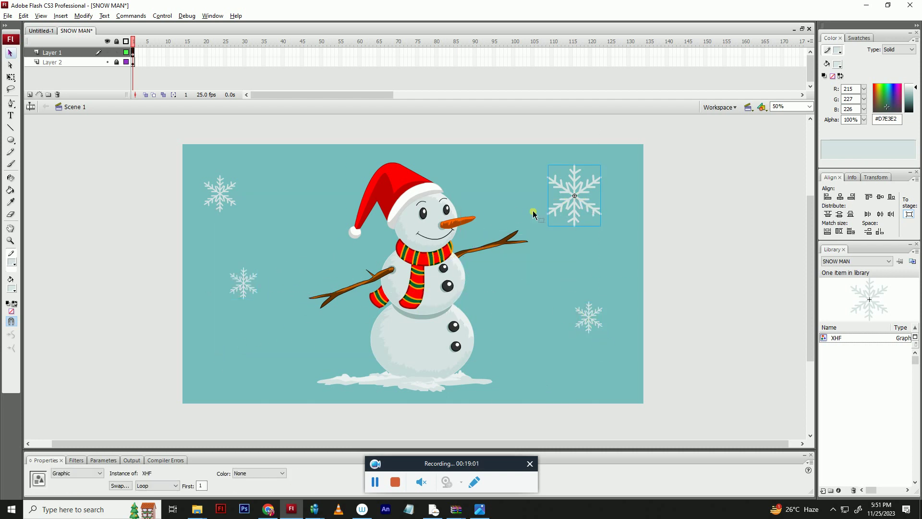
drag(576, 197, 229, 336)
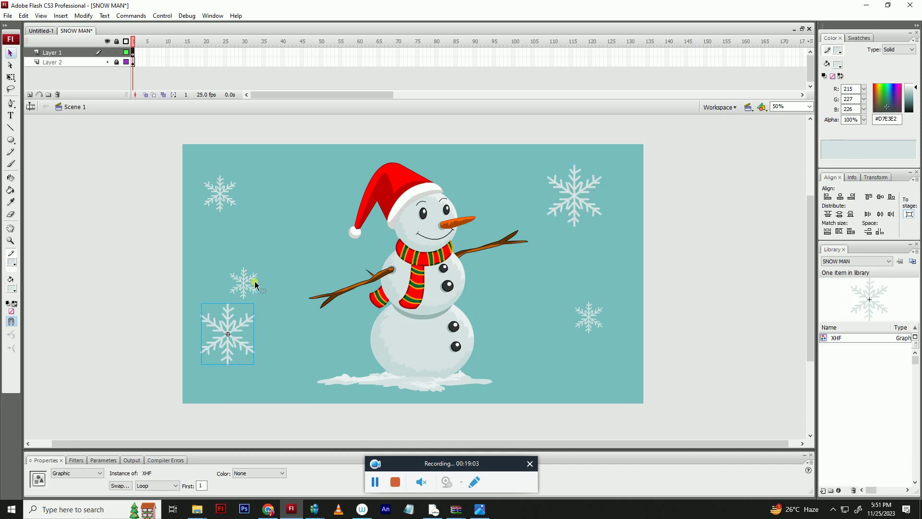
drag(254, 278, 348, 202)
click(371, 184)
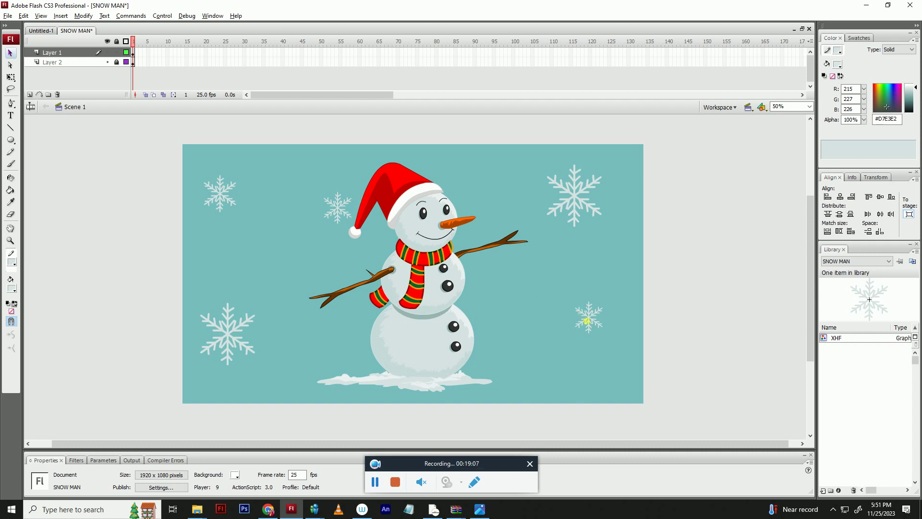
- Add a tiny snowflake right of the snowman and a medium one at the lower right, and move the small right snowflake upward
drag(587, 321, 498, 298)
key(q)
click(528, 311)
drag(242, 333, 542, 366)
drag(589, 317, 610, 287)
click(553, 355)
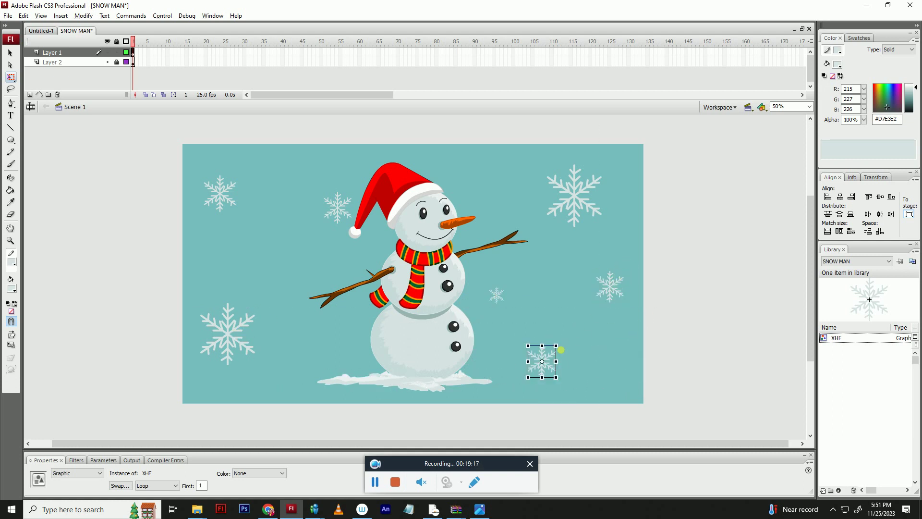
drag(557, 345, 564, 338)
click(591, 309)
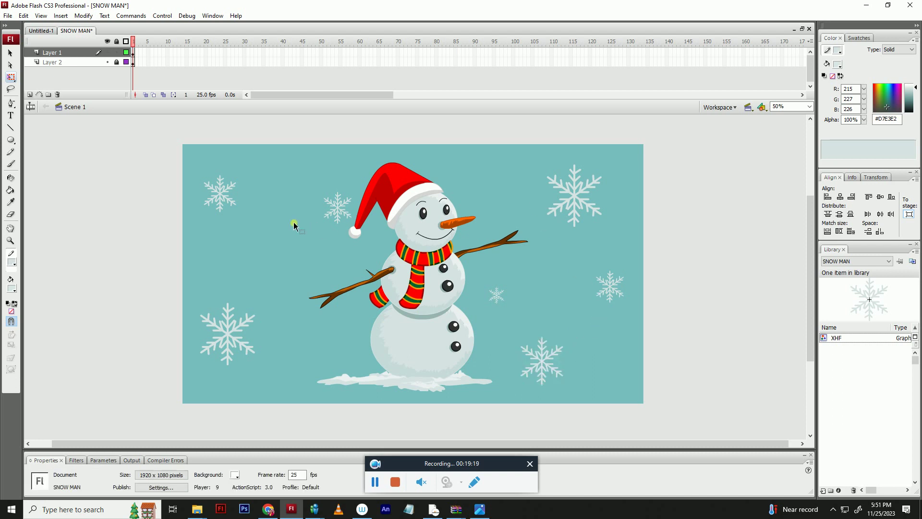
- Copy the tiny snowflake to the snowman's left, nudge the large lower-left snowflake outward, and save the document
drag(496, 296, 284, 285)
click(299, 244)
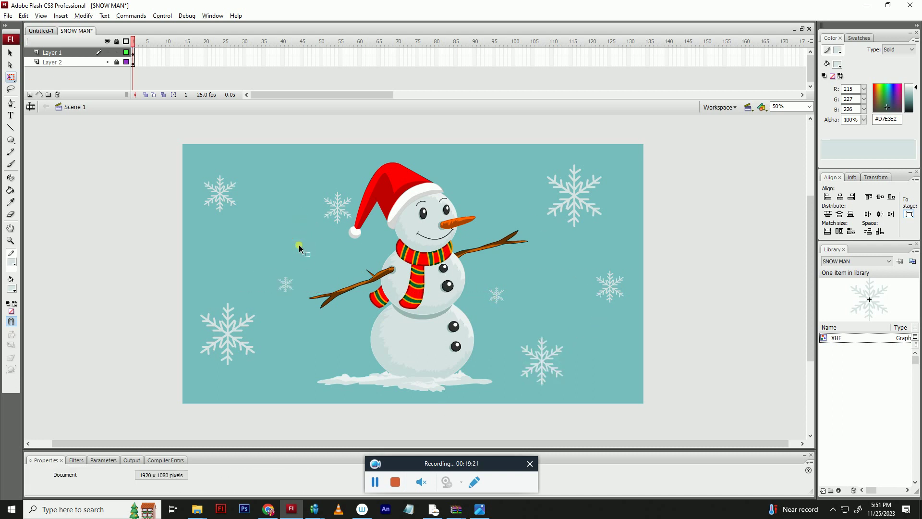
drag(233, 342, 228, 347)
click(238, 261)
key(ctrl+s)
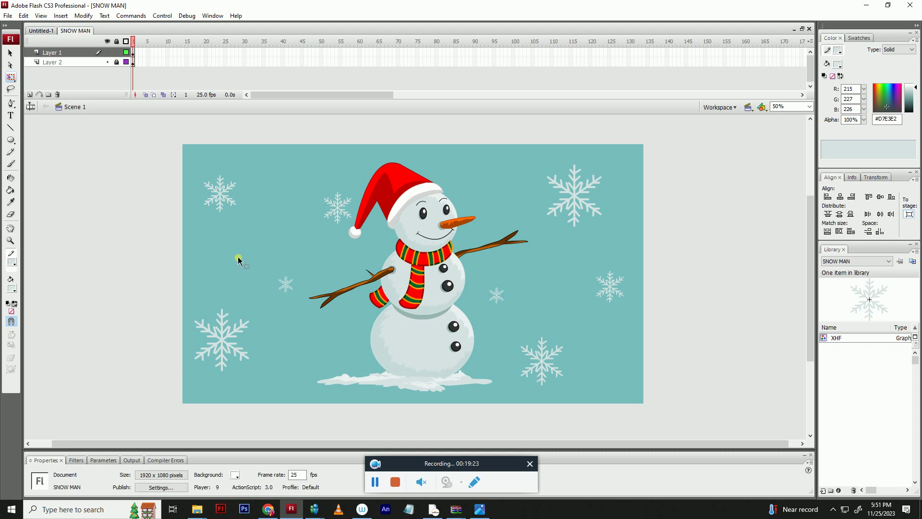
click(13, 263)
click(9, 277)
key(n)
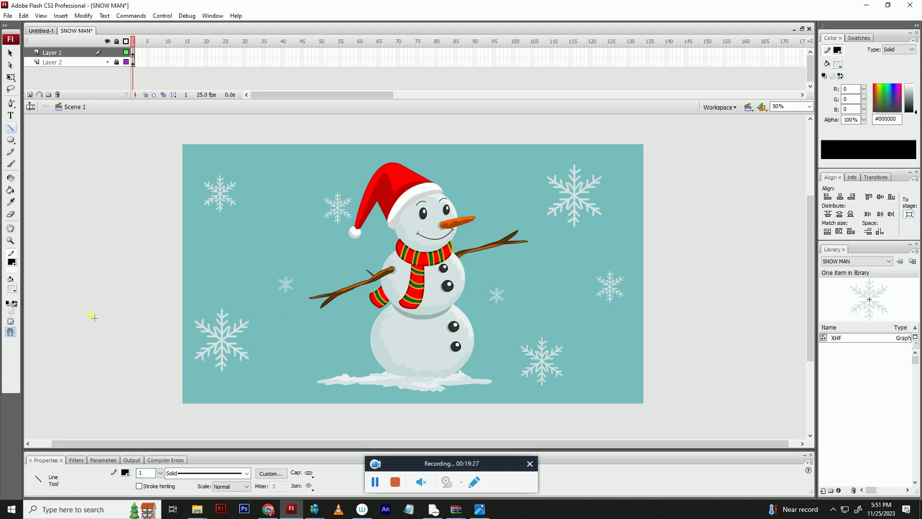
key(v)
- Add a small snowflake at the middle left and a tiny one at the right, and shift the tiny one beside the body
drag(615, 298, 253, 263)
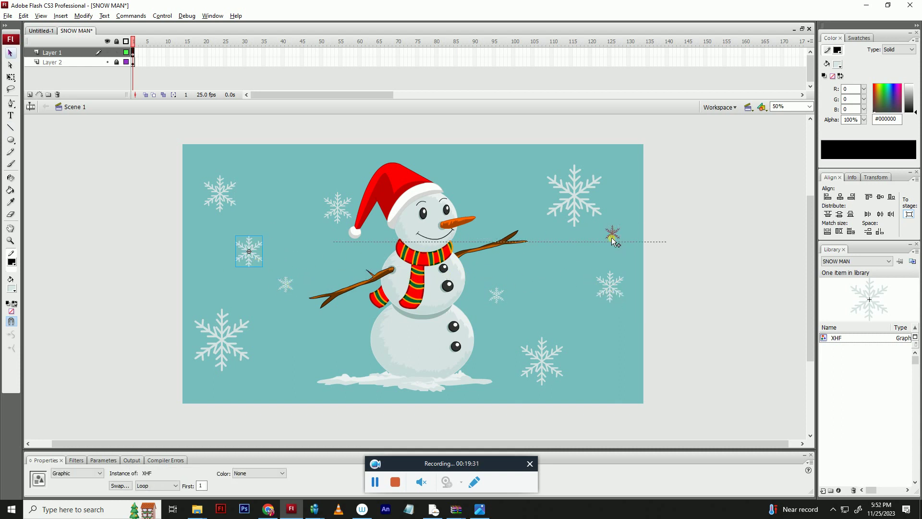
drag(611, 237, 618, 244)
click(670, 229)
drag(499, 294, 513, 283)
drag(554, 250, 572, 268)
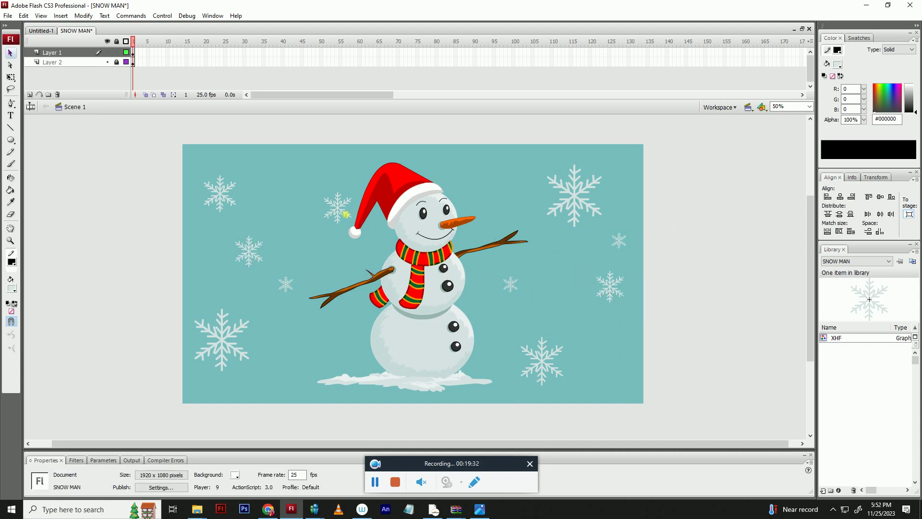
- Nudge the snowflake beside the hat, and copy a snowflake to the head's upper right and a tiny one left of the snow patch
drag(345, 214, 338, 206)
drag(286, 291, 500, 170)
click(500, 171)
mouse_move(223, 197)
alt+mouse_down()
mouse_move(303, 181)
mouse_move(515, 176)
alt+mouse_up()
click(302, 267)
key(ctrl+s)
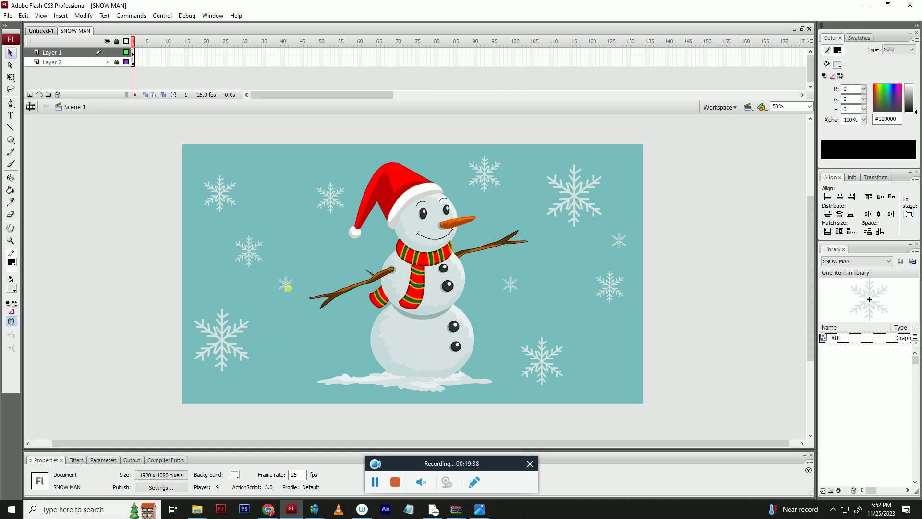
drag(288, 287, 289, 371)
- Pick the background teal as the fill colour and darken it to #448888
click(14, 288)
click(309, 268)
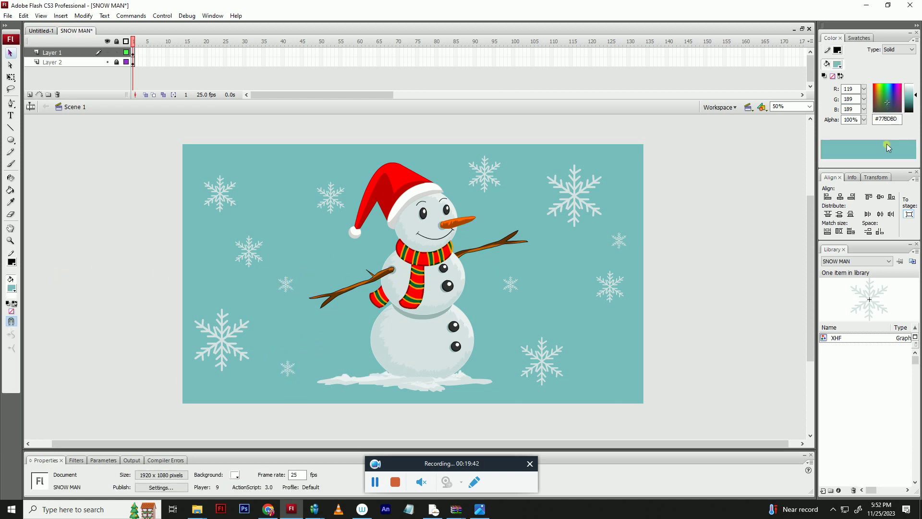
drag(912, 95, 916, 100)
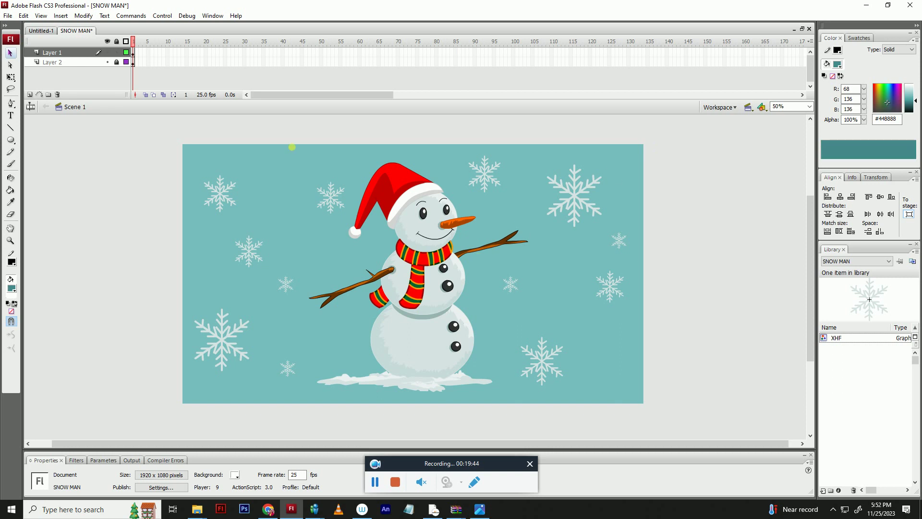
- Lock Layer 1 and insert a new layer directly above Layer 2
click(117, 52)
click(53, 62)
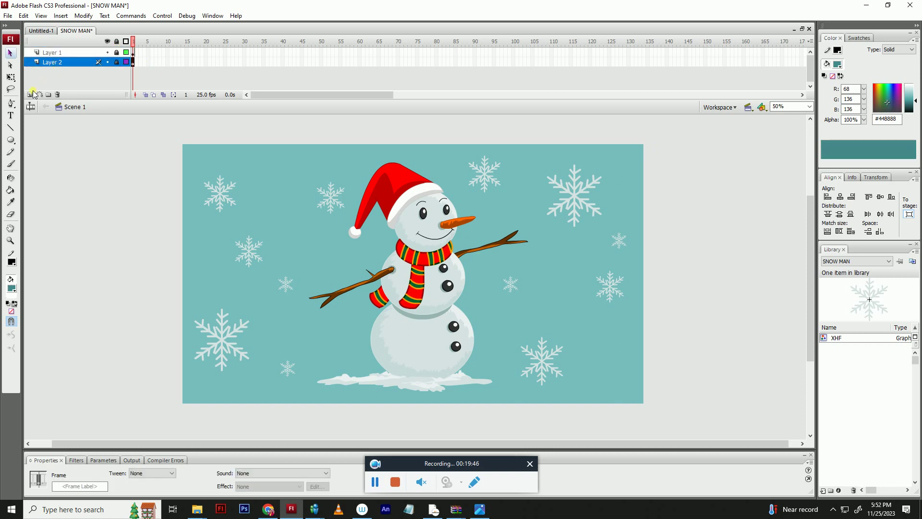
click(29, 95)
- Draw a long, flat #448888 ellipse without an outline beneath the snow patch, inside a new group
double_click(391, 338)
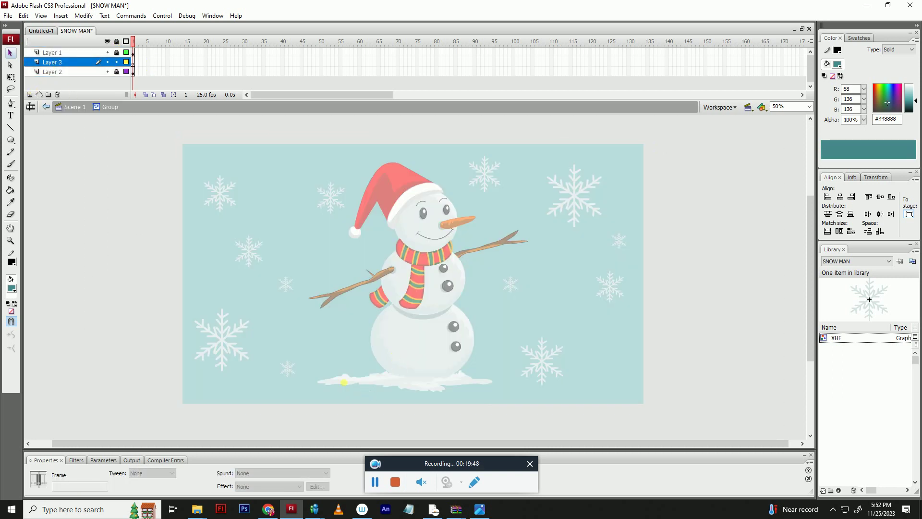
key(o)
drag(306, 379, 495, 394)
key(v)
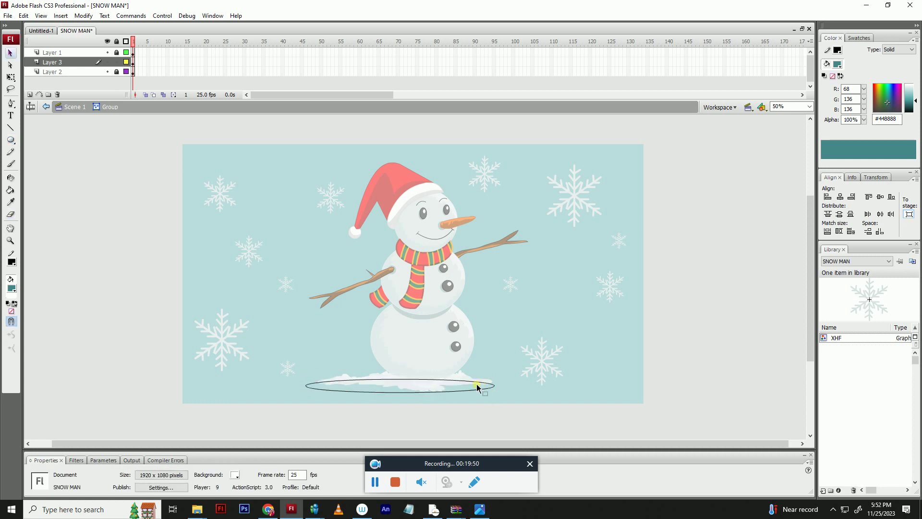
key(ctrl+z)
key(e)
click(372, 379)
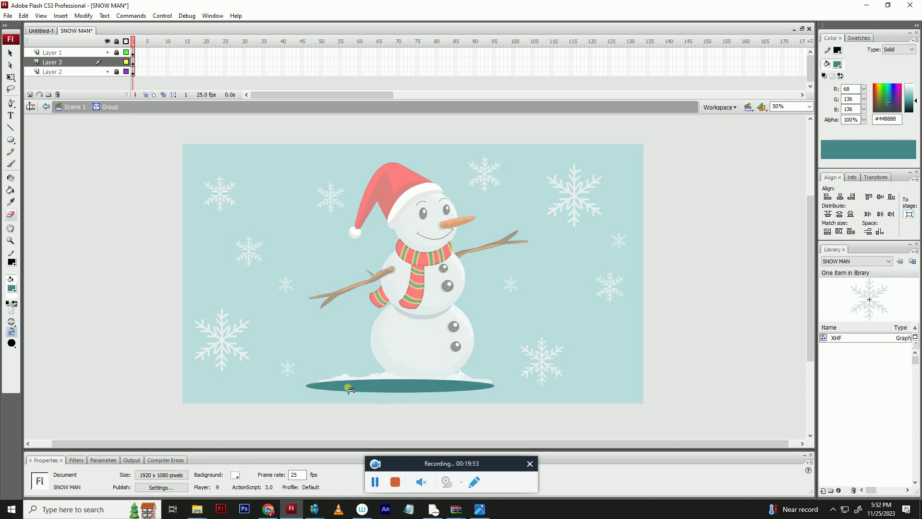
- Reshape the ellipse into an irregular ground shadow with a jagged lower edge and an extended right end
key(v)
drag(333, 390, 384, 396)
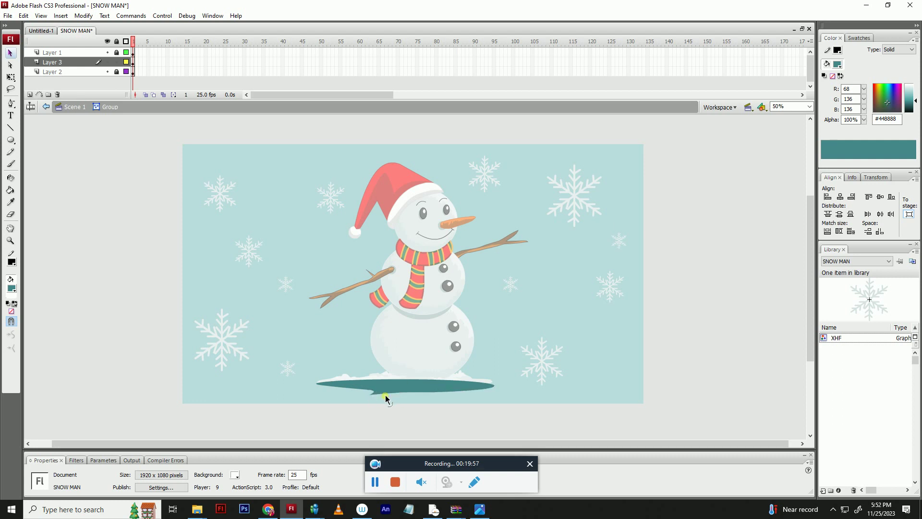
drag(496, 386, 512, 388)
double_click(509, 391)
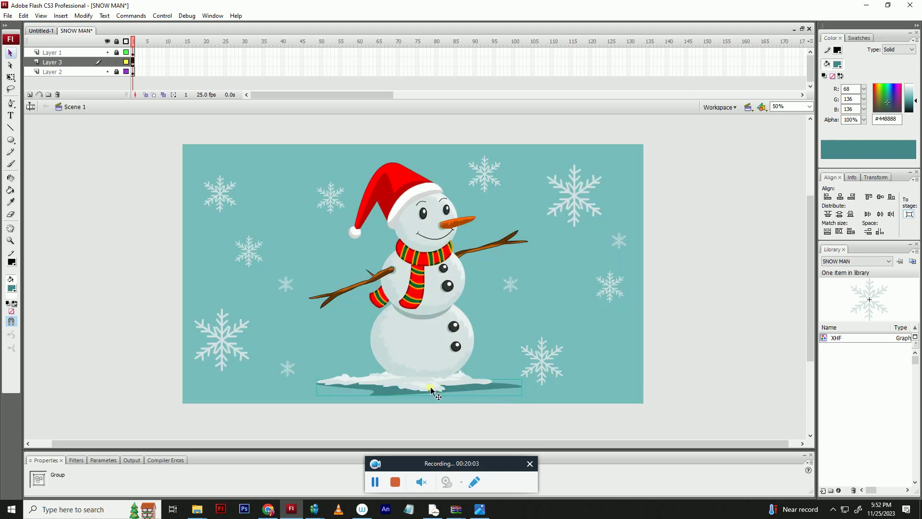
- Refine the shadow's lower edge with a notch below the snow and a rounded lobe at its right end
double_click(386, 395)
drag(375, 395, 382, 390)
drag(440, 387, 459, 392)
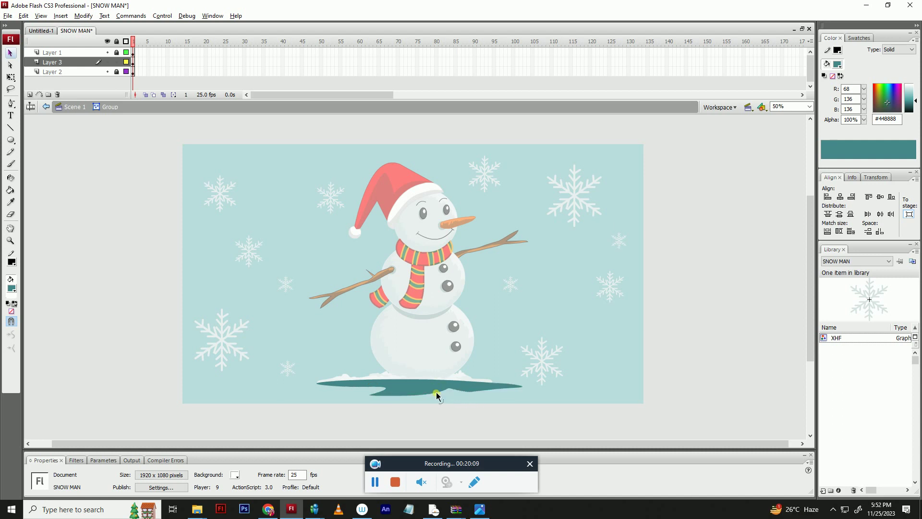
double_click(480, 391)
double_click(480, 392)
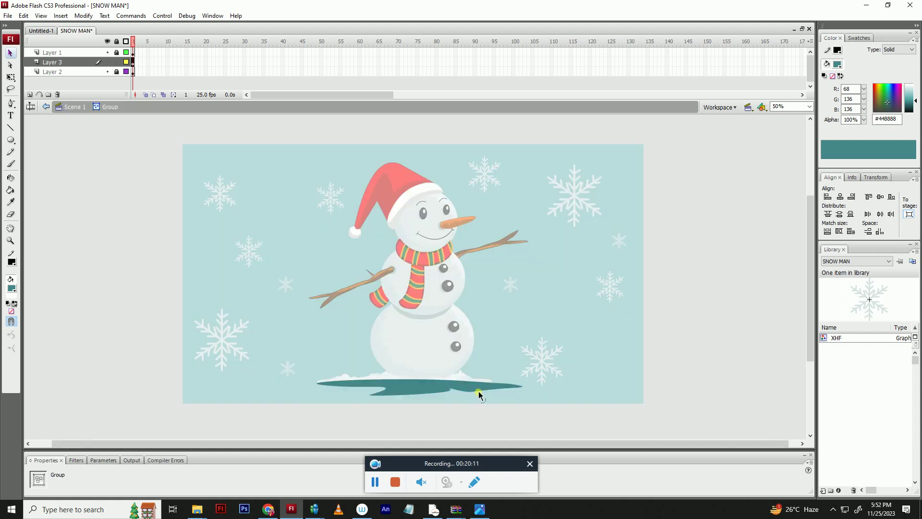
click(490, 391)
double_click(491, 403)
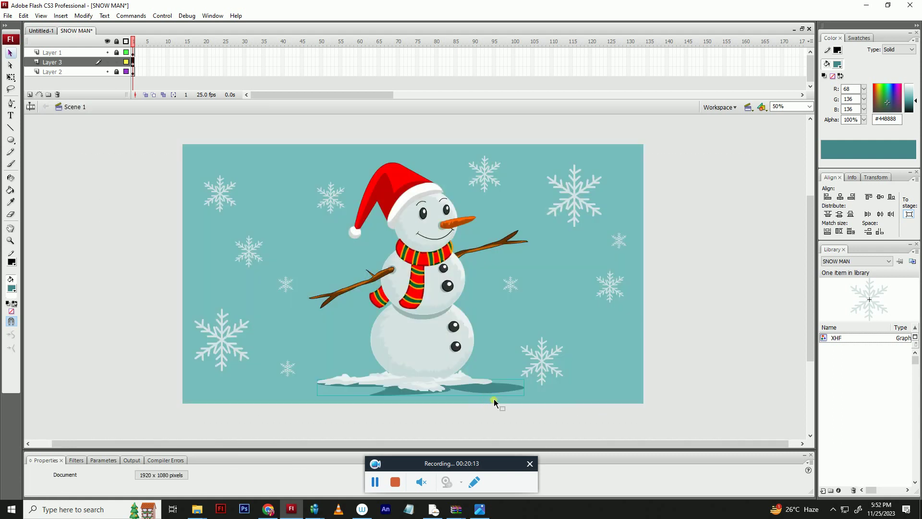
- Shift the shadow slightly left and lighten its fill to #4D9999
click(495, 392)
double_click(495, 392)
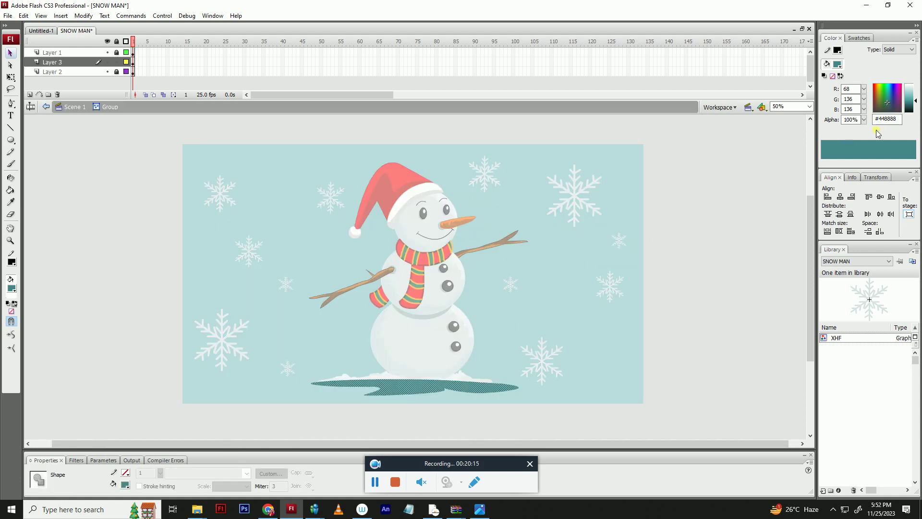
drag(913, 105, 912, 99)
double_click(603, 217)
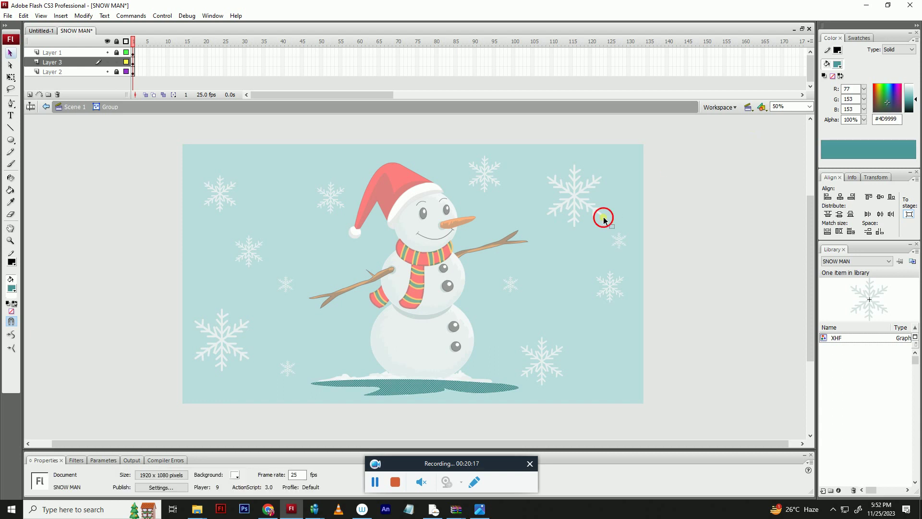
- Smooth the notch in the shadow's lower edge, lighten its fill to #55AAAA and save the document
double_click(477, 393)
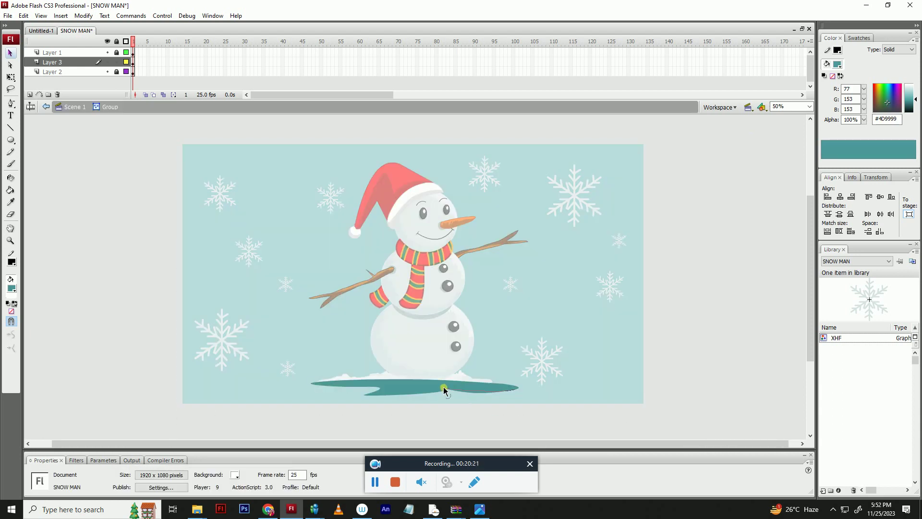
click(450, 389)
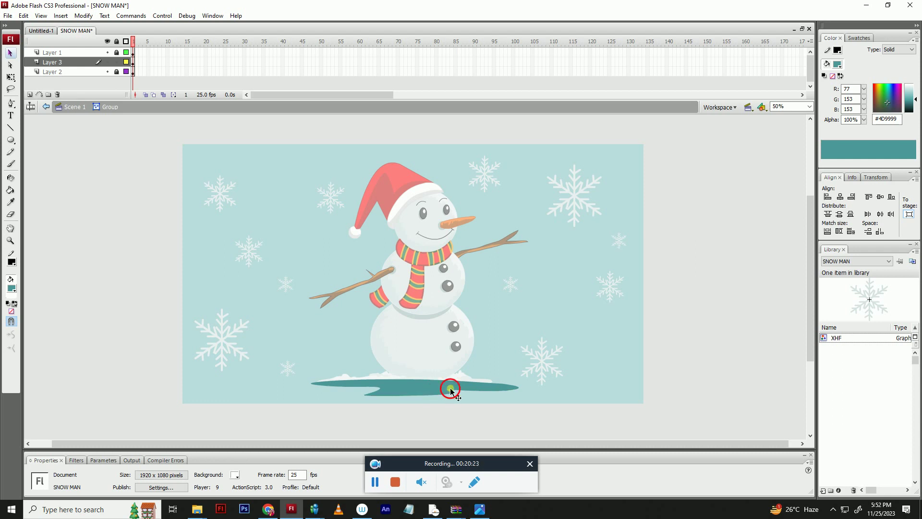
drag(908, 108, 907, 101)
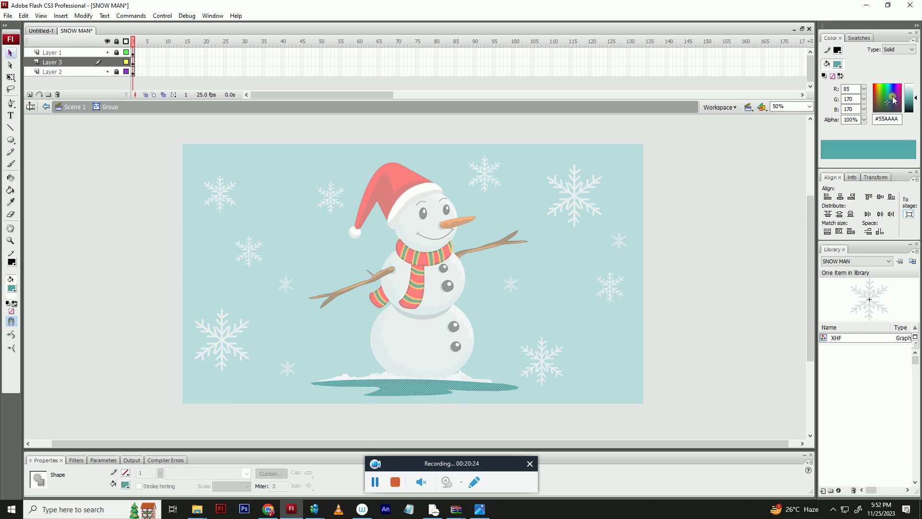
click(632, 262)
click(683, 269)
double_click(683, 270)
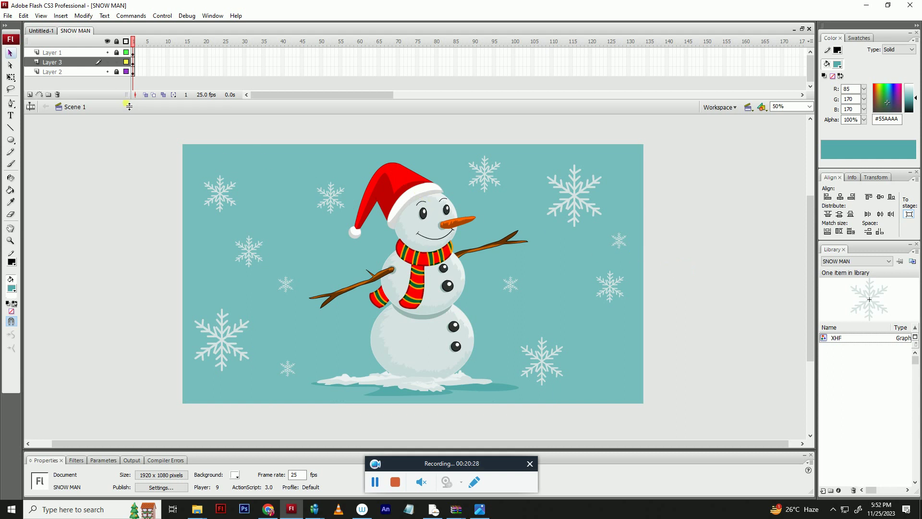
- Lock Layer 3 and add a new layer between Layer 3 and Layer 2
click(118, 63)
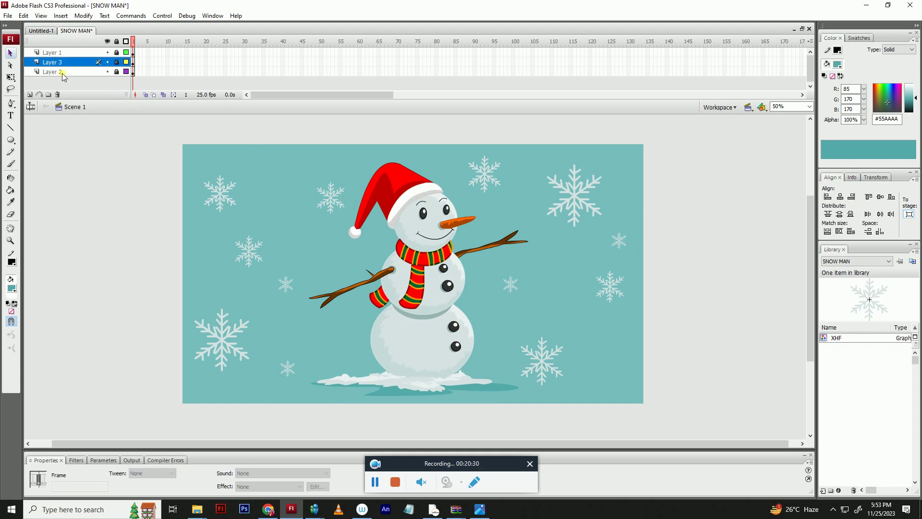
click(30, 94)
drag(57, 66, 56, 82)
- Draw a rectangle filled with a white-to-black radial gradient beside the snowman on the new layer
click(12, 288)
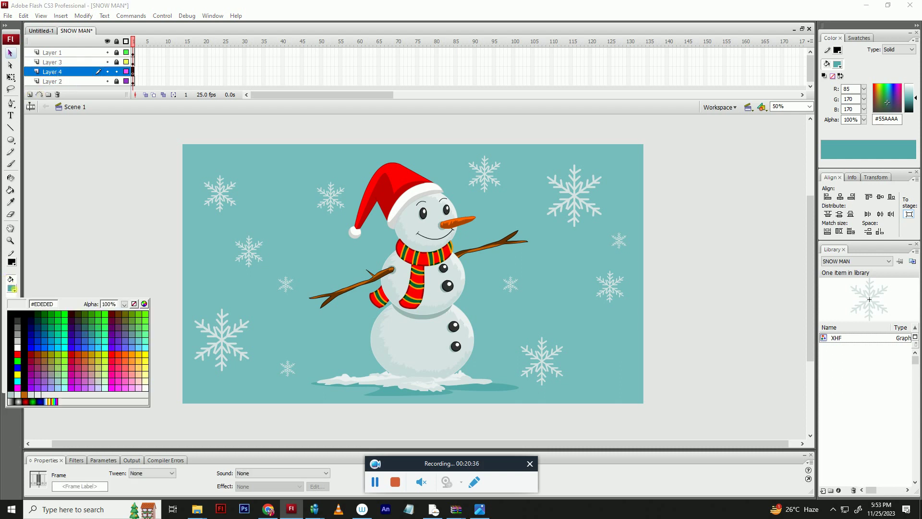
click(20, 402)
key(r)
drag(276, 211, 326, 261)
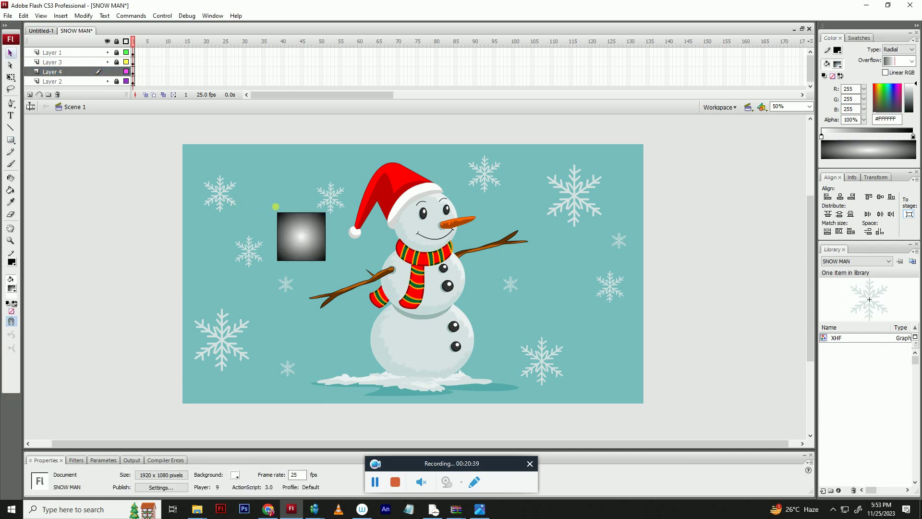
- Center the gradient rectangle on the stage, match it to the stage's width and height, and delete its outline
click(839, 232)
click(881, 231)
click(870, 231)
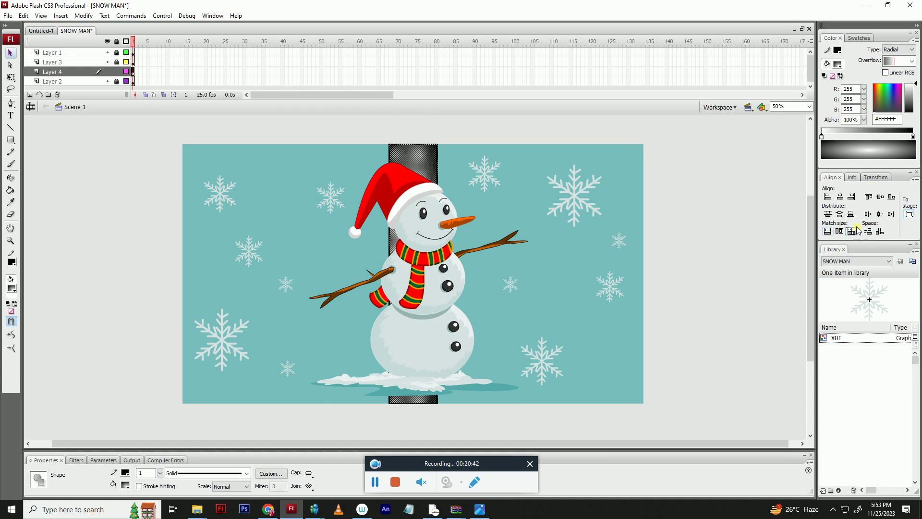
click(851, 231)
click(877, 232)
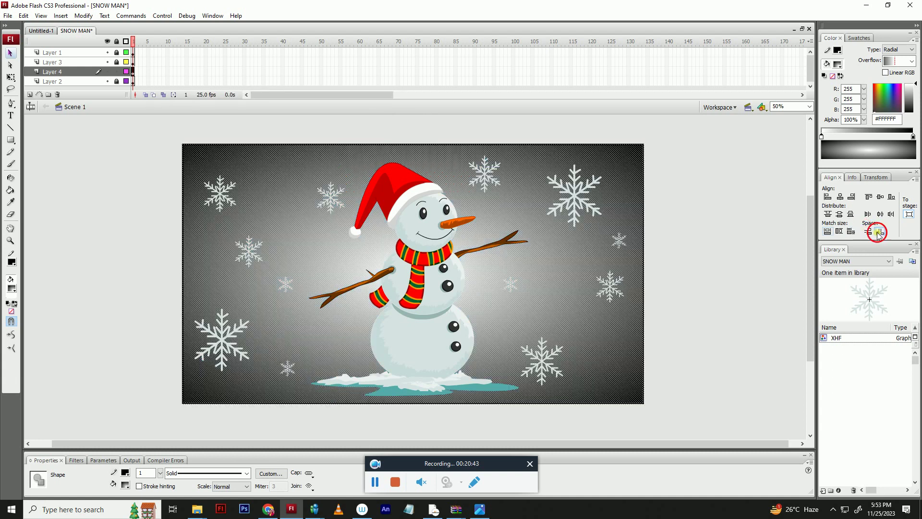
click(677, 220)
click(644, 225)
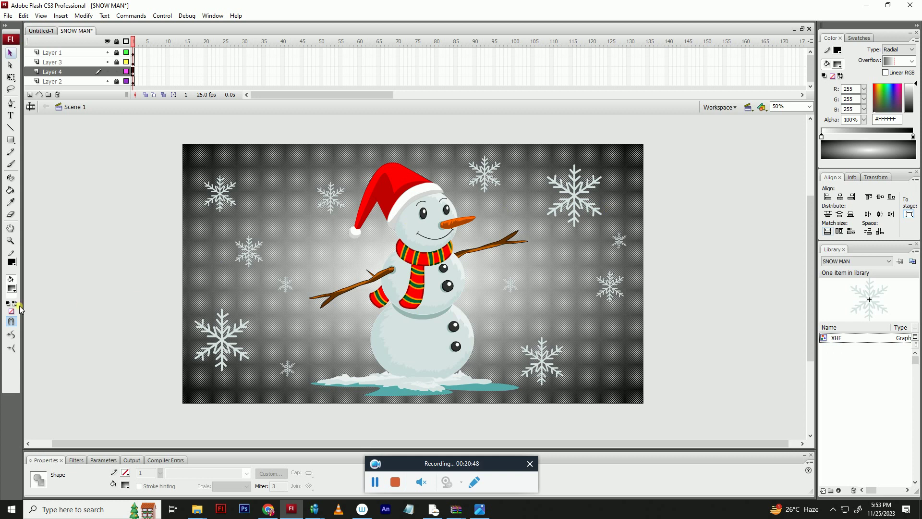
- Set the rectangle's gradient to black with 0% alpha at the center and 30% alpha at the outer stop
click(823, 137)
drag(910, 94, 905, 195)
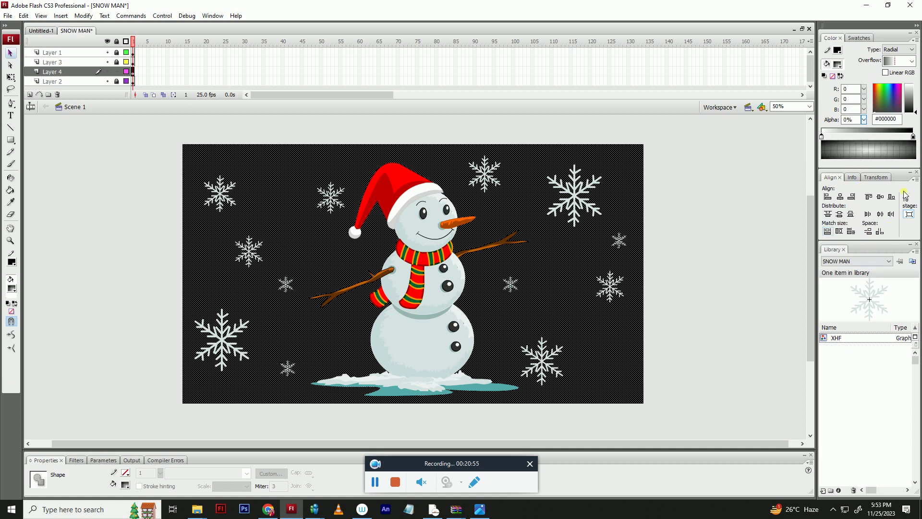
drag(864, 119, 860, 194)
click(694, 208)
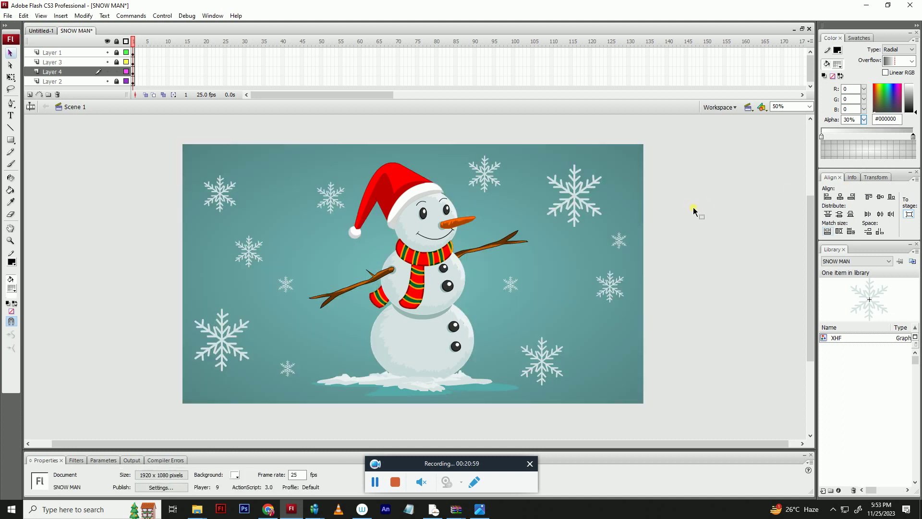
- Move the vignette gradient's transparent center stop to about the middle of the ramp, keeping the outer stop #000000 at 30% alpha
click(585, 255)
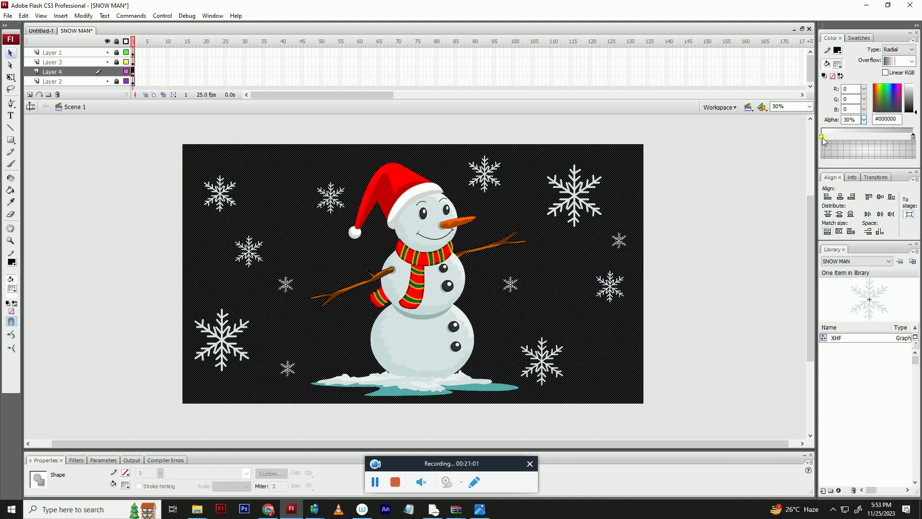
click(658, 211)
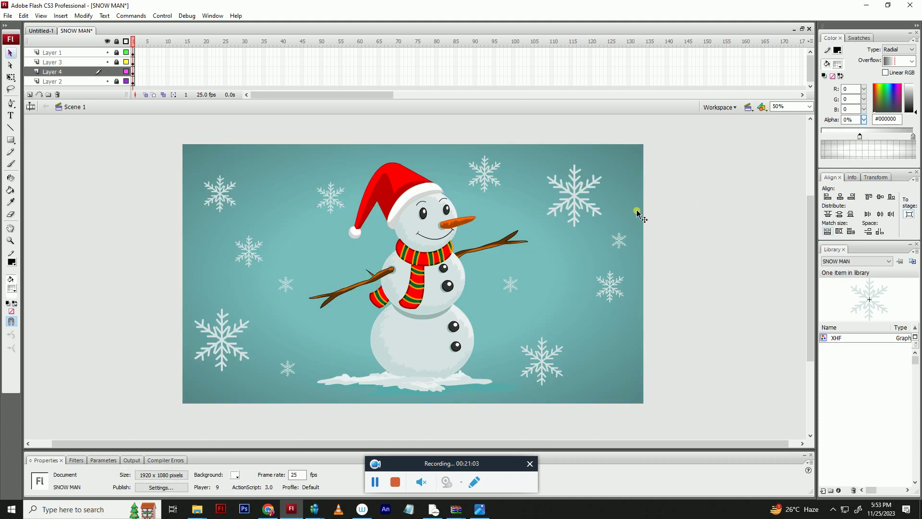
click(583, 233)
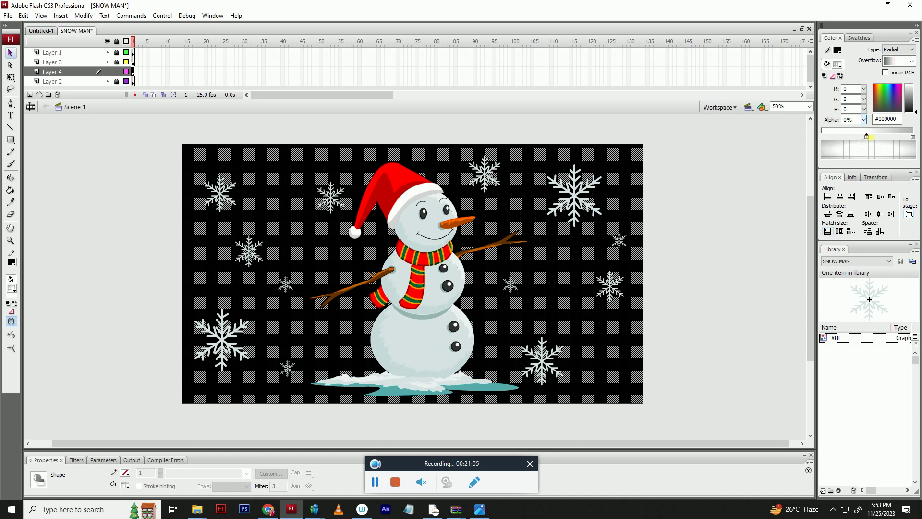
click(915, 115)
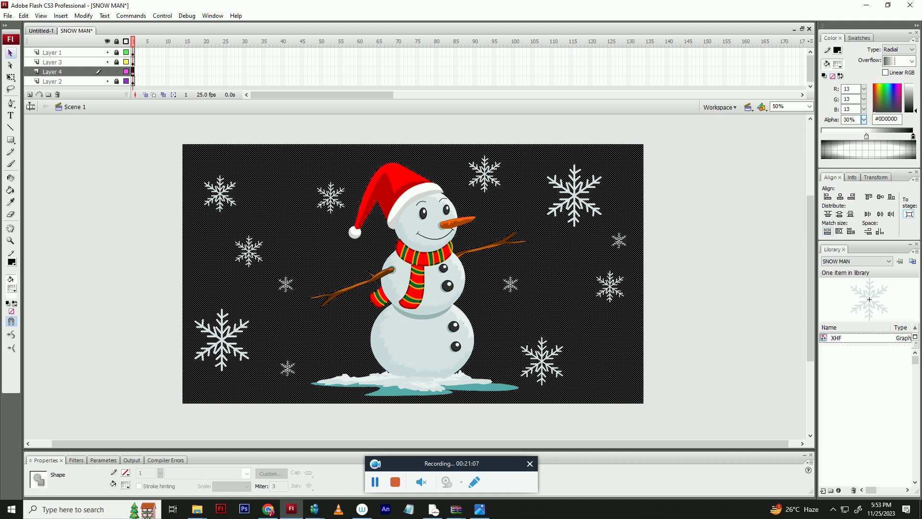
drag(915, 113, 915, 110)
click(699, 227)
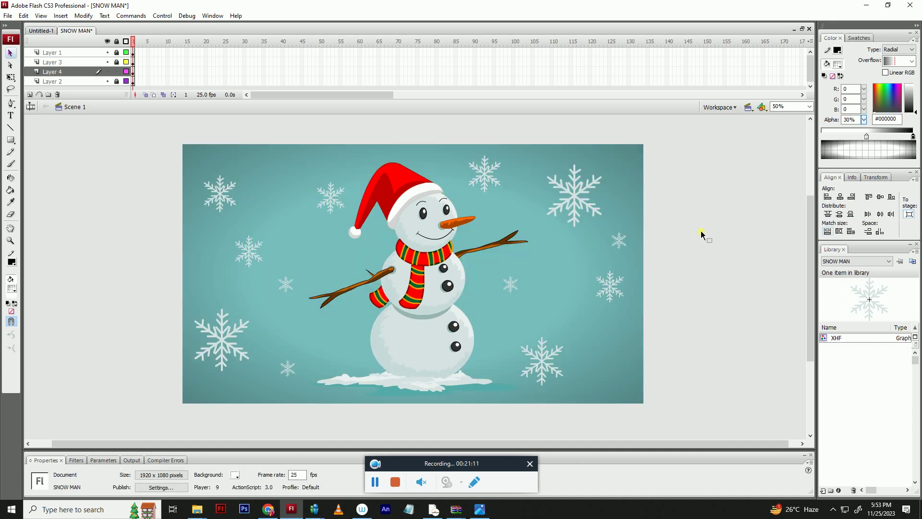
click(561, 256)
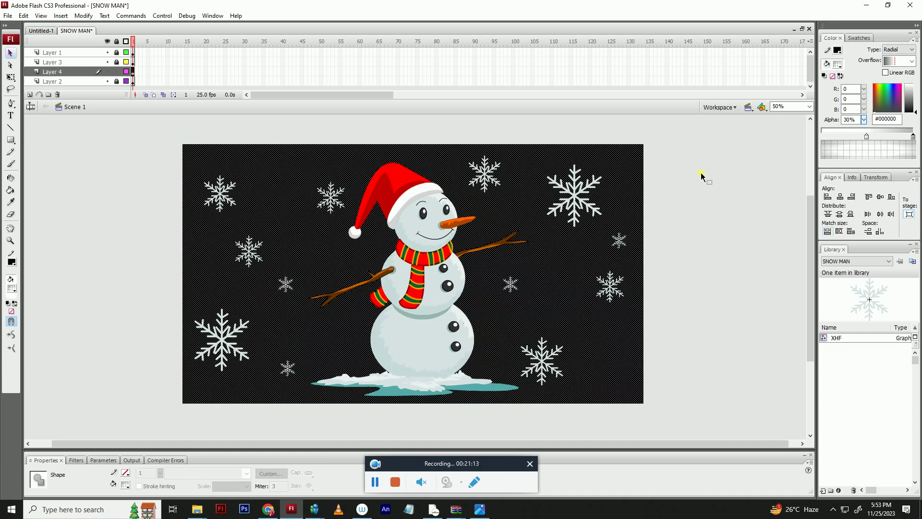
click(701, 178)
- Sample the background color #77BDBD as the fill and draw a large circle inside a new group over the snowman
click(12, 288)
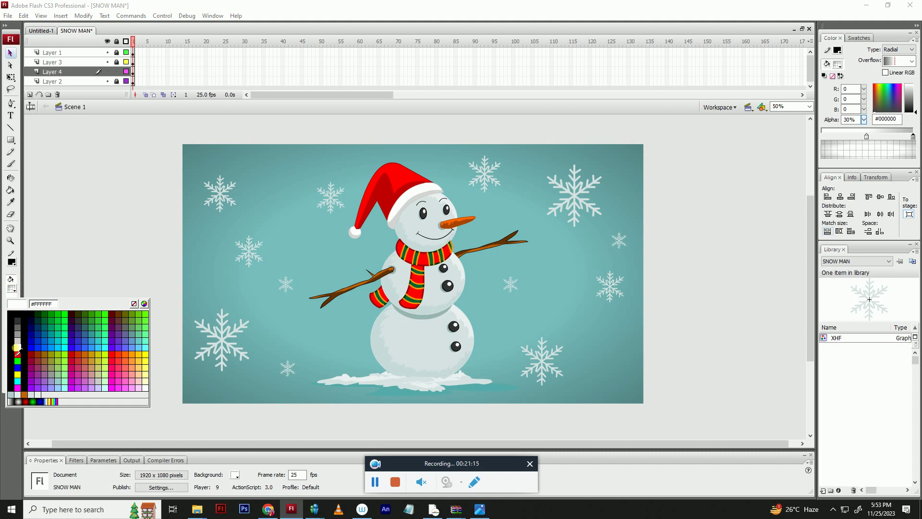
click(20, 402)
click(11, 289)
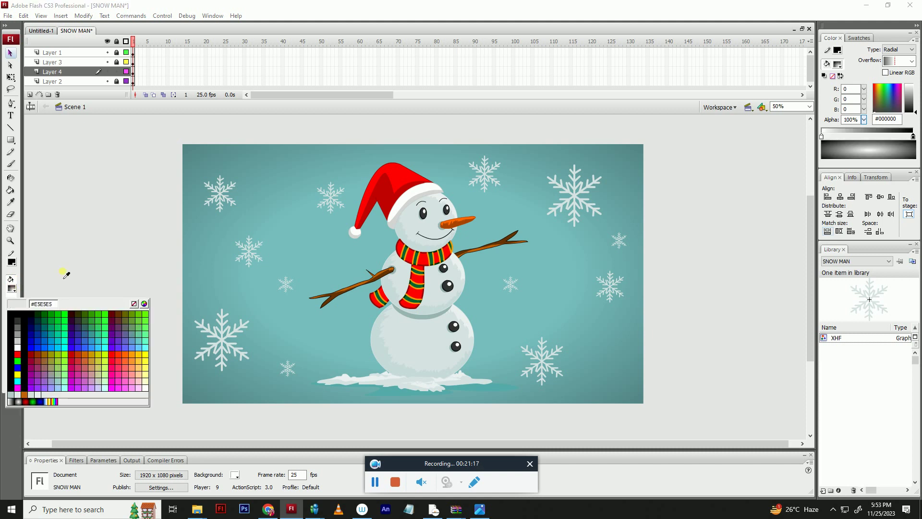
click(326, 255)
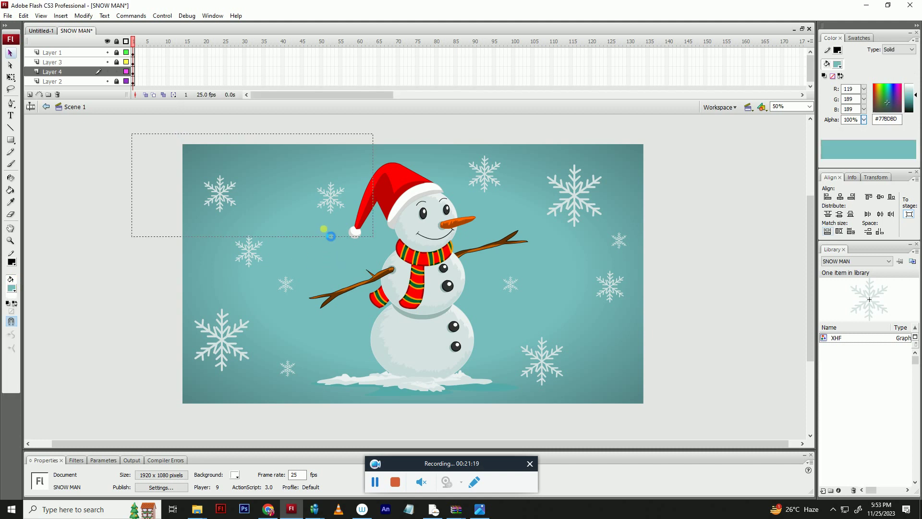
double_click(323, 235)
key(o)
mouse_move(259, 155)
mouse_down()
mouse_move(367, 262)
mouse_move(541, 340)
mouse_up()
key(v)
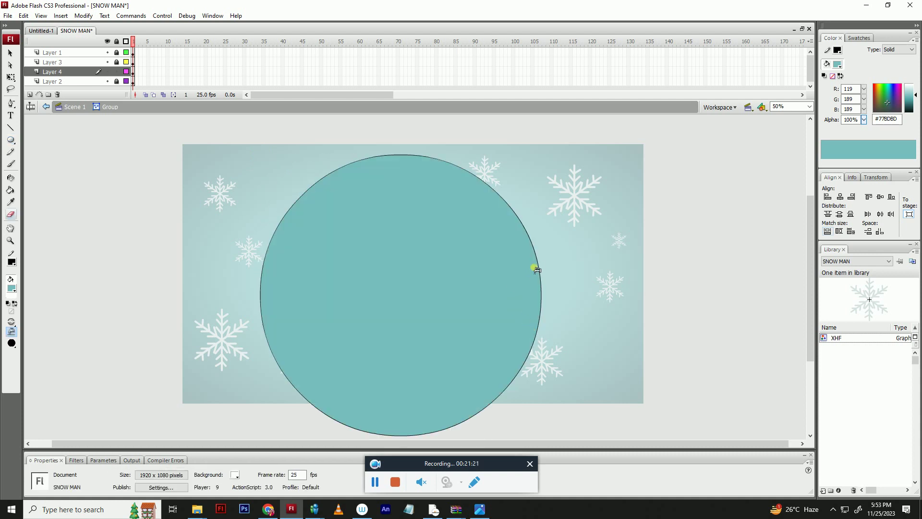
- Delete the circle's outline, shift the circle slightly up and right, and leave the group
click(539, 267)
key(Delete)
drag(497, 281, 516, 256)
double_click(564, 235)
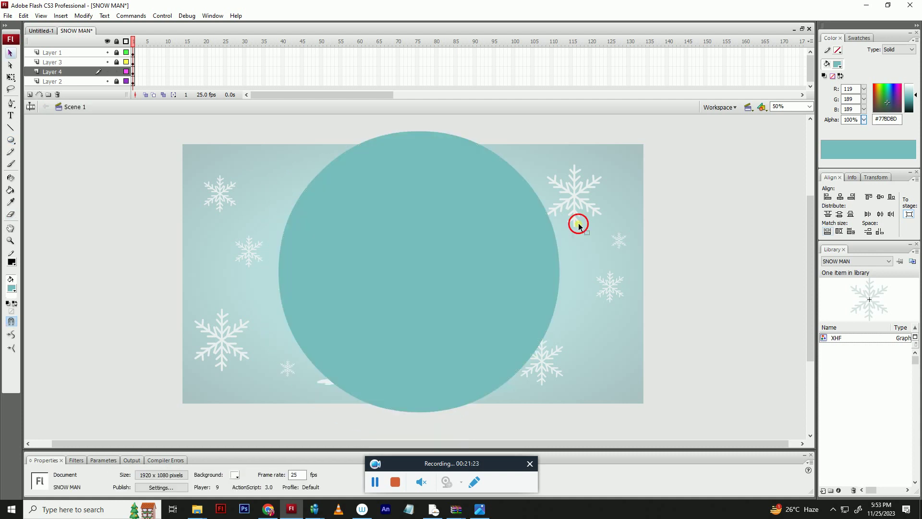
- Scale the circle group to 90% and shrink it slightly more with Free Transform
click(454, 176)
key(ctrl+alt+s)
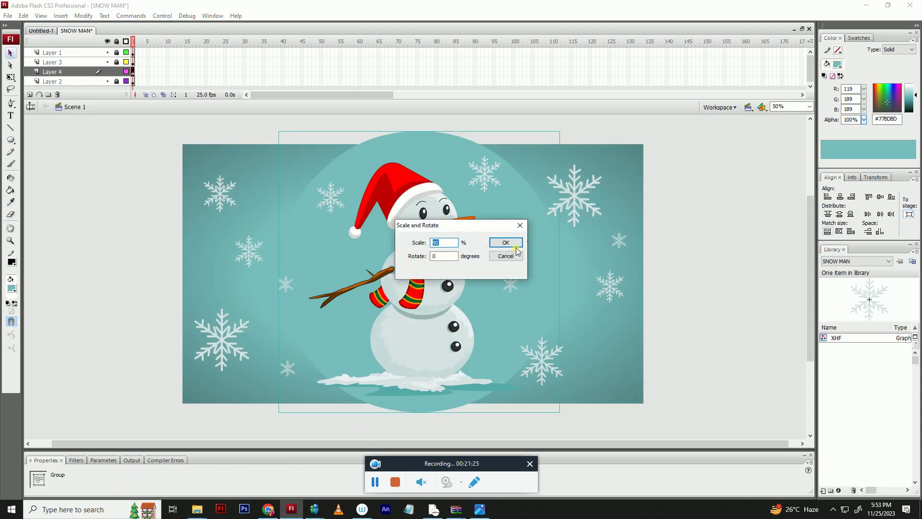
click(514, 244)
click(642, 178)
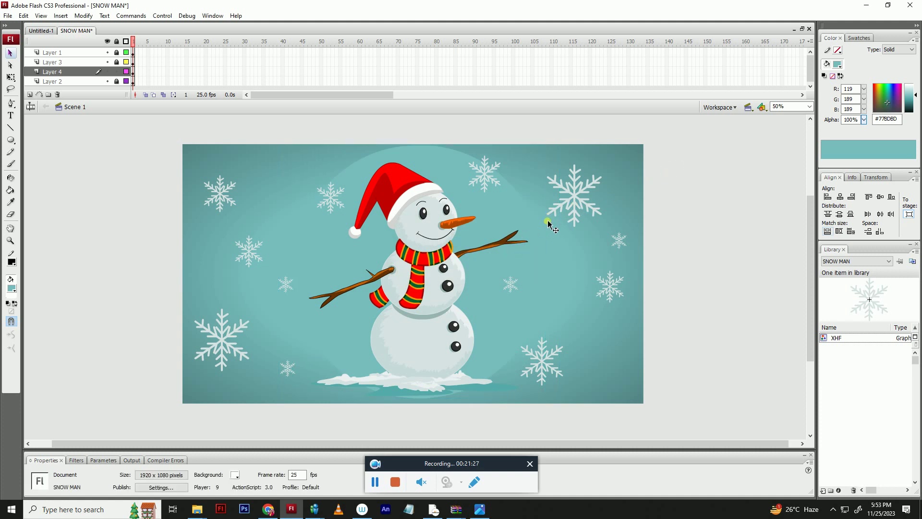
click(493, 219)
key(q)
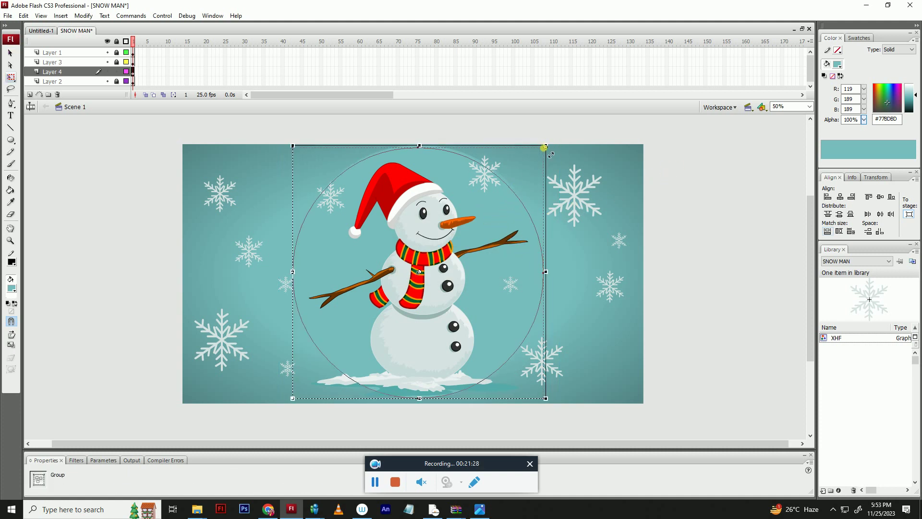
drag(543, 148, 535, 156)
key(ctrl+alt+5)
- Recolor the circle inside its group to yellow #FFCC33
double_click(493, 206)
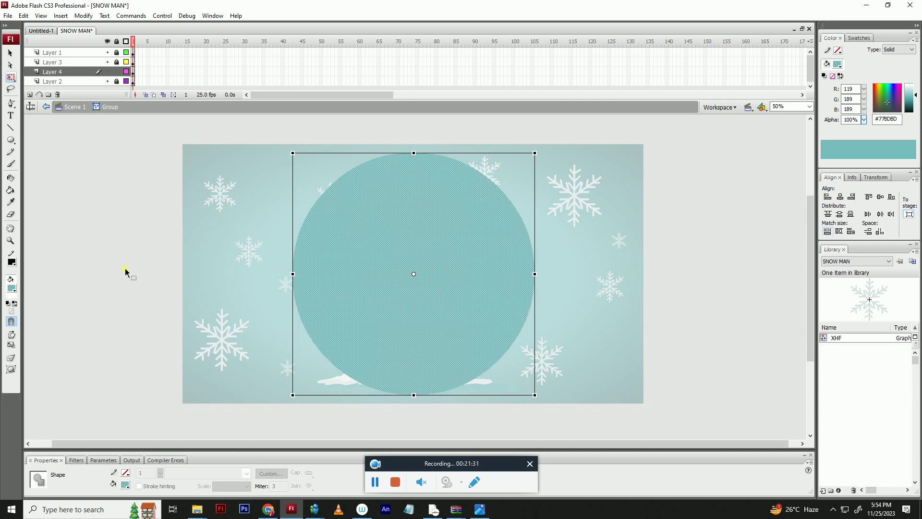
click(11, 288)
click(137, 360)
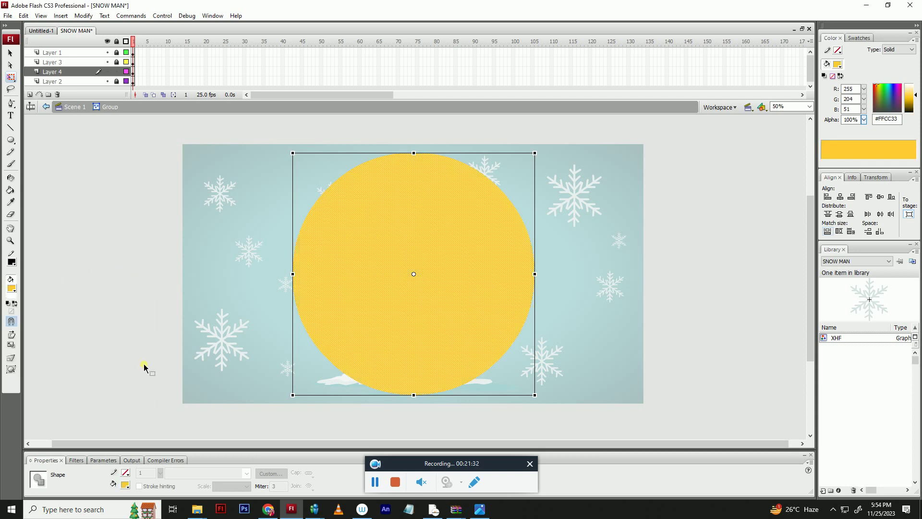
double_click(145, 367)
- Shrink the yellow circle further and reposition it centrally behind the snowman
click(464, 214)
click(495, 166)
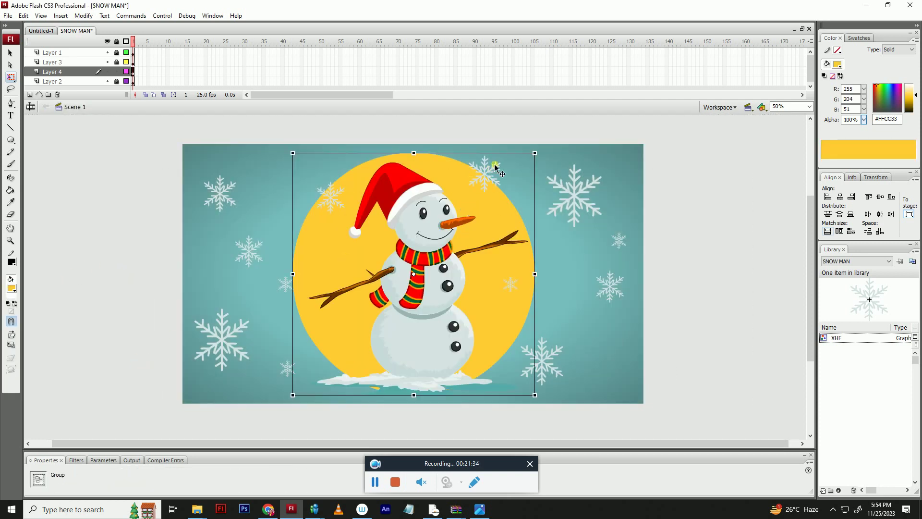
drag(535, 152, 513, 182)
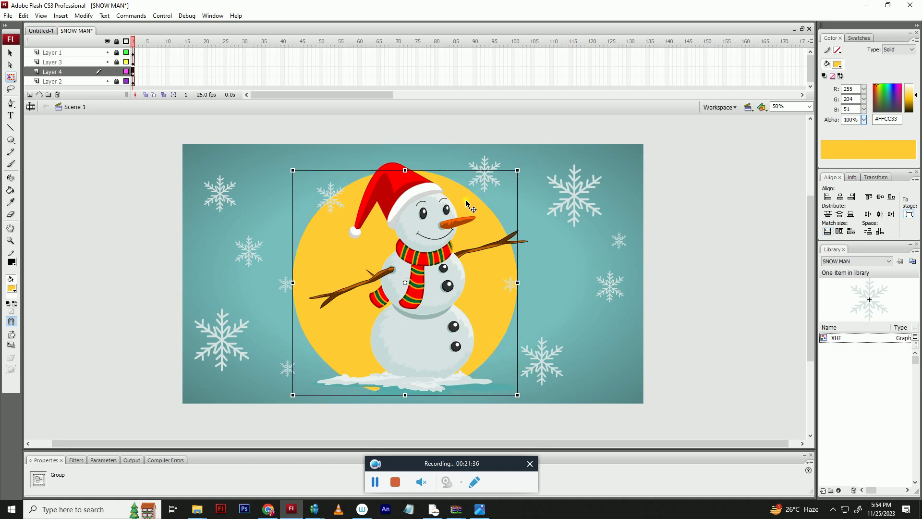
drag(466, 203, 479, 200)
click(667, 168)
- Paint a short yellow #FFCC33 brush stroke off the stage inside the circle's group as a color sample
double_click(479, 199)
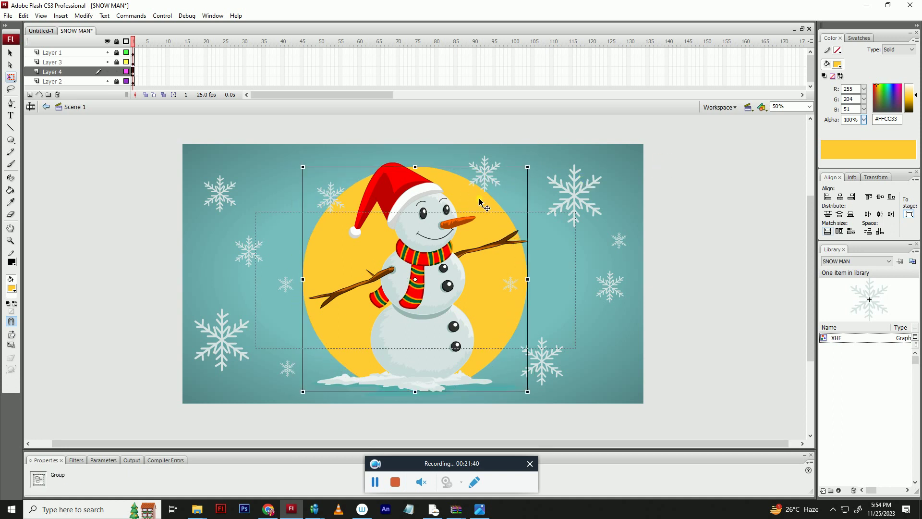
double_click(480, 206)
key(b)
drag(87, 258, 100, 282)
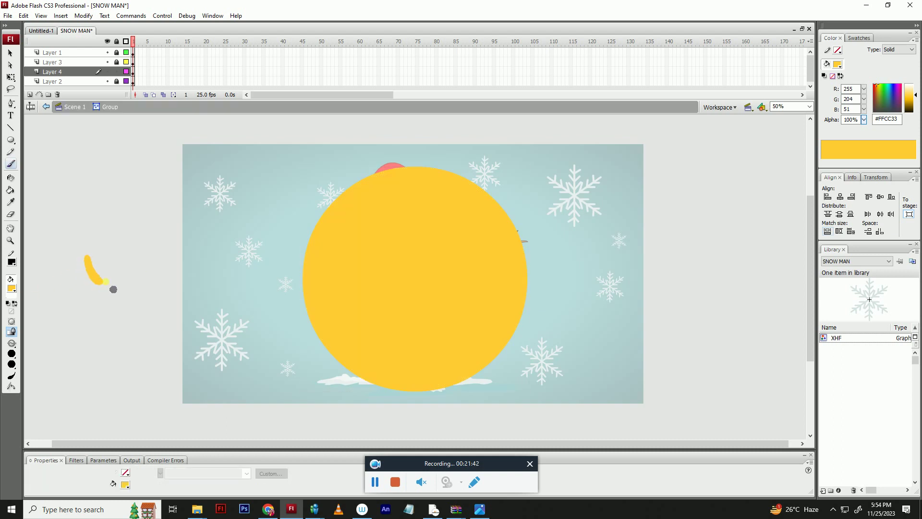
key(v)
click(320, 230)
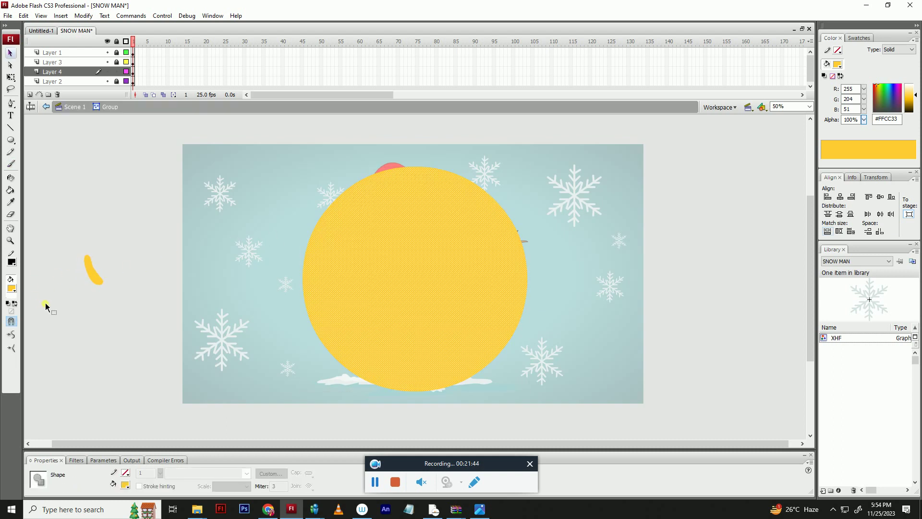
double_click(86, 300)
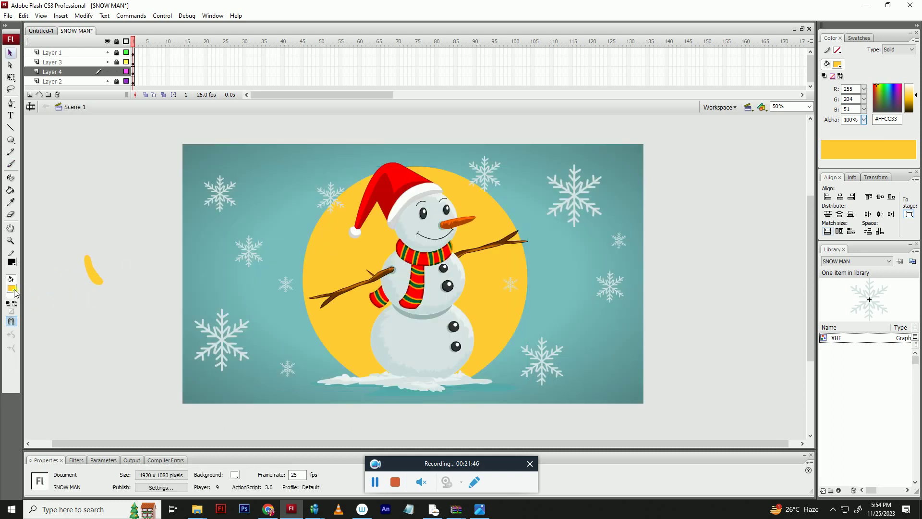
- Sample the background teal #77BDBD and paint a second brush stroke below the yellow sample
click(288, 217)
double_click(95, 275)
key(b)
drag(74, 291, 83, 322)
key(v)
- Fill the circle with a radial gradient from yellow #FFCC33 at the center to teal #77BDBD at the edge
click(339, 238)
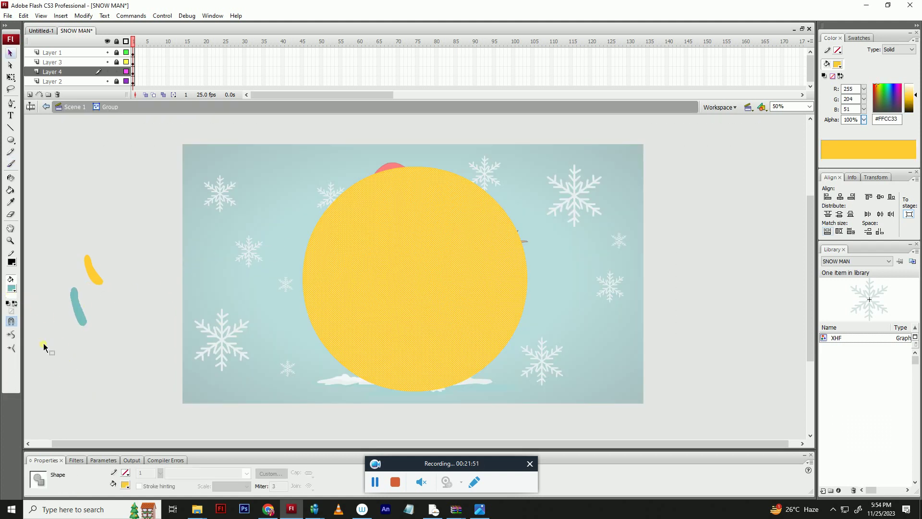
click(11, 288)
click(34, 403)
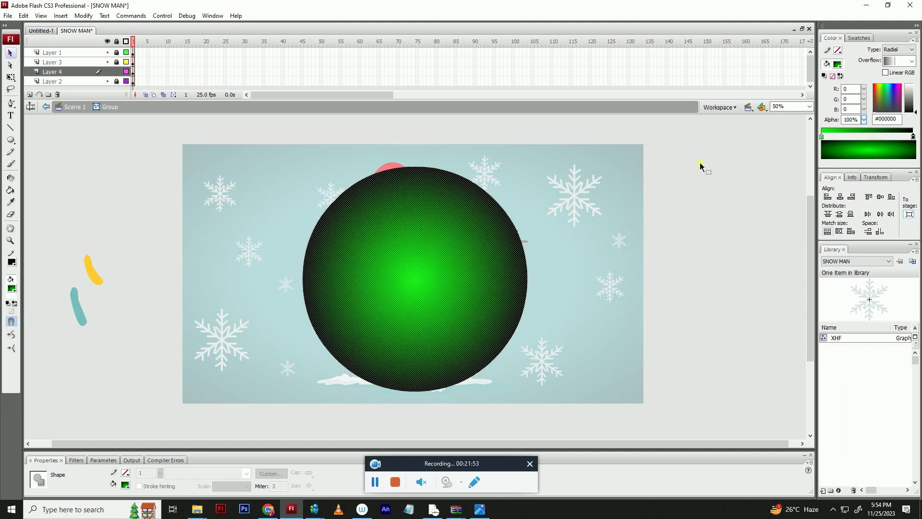
click(821, 138)
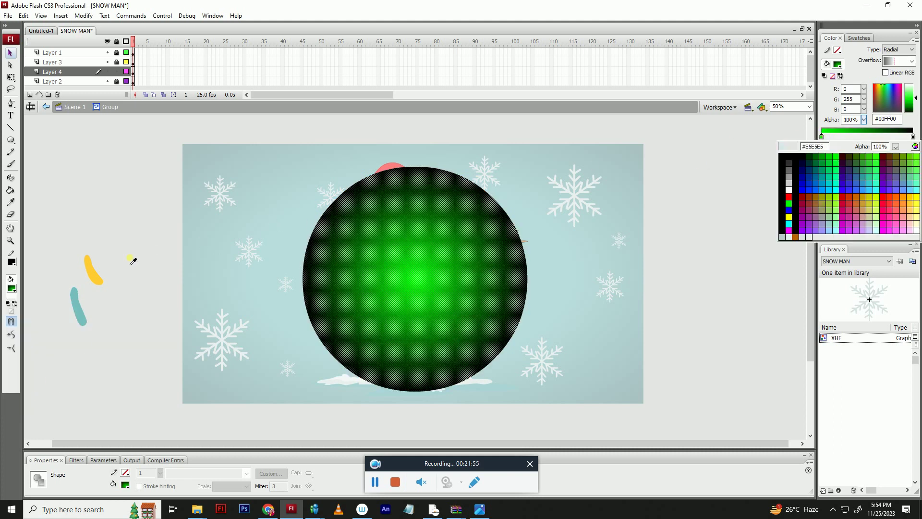
click(97, 282)
click(913, 137)
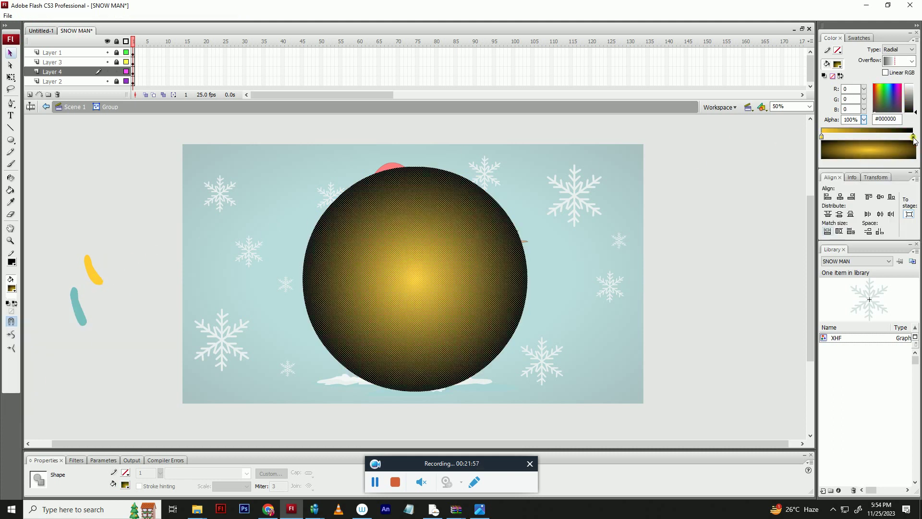
click(75, 298)
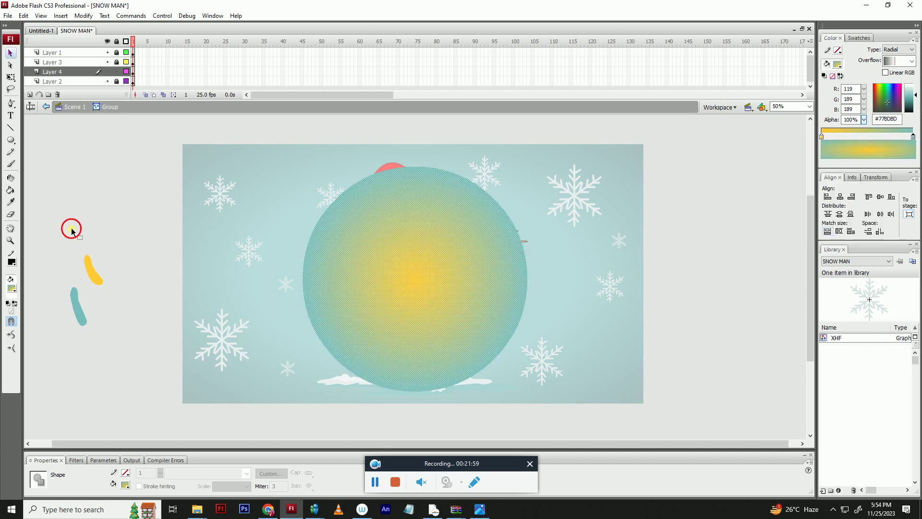
- Delete the yellow and teal sample strokes beside the stage and leave the circle's group
click(224, 197)
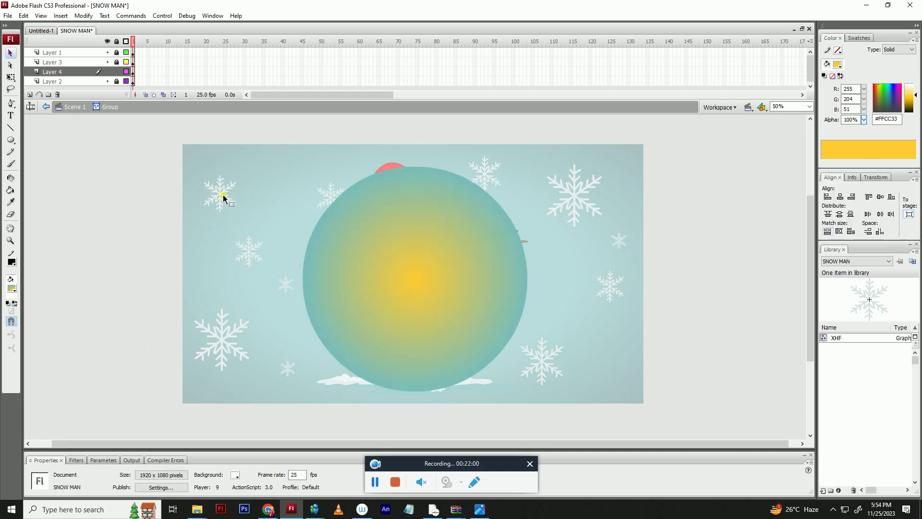
click(324, 214)
double_click(322, 197)
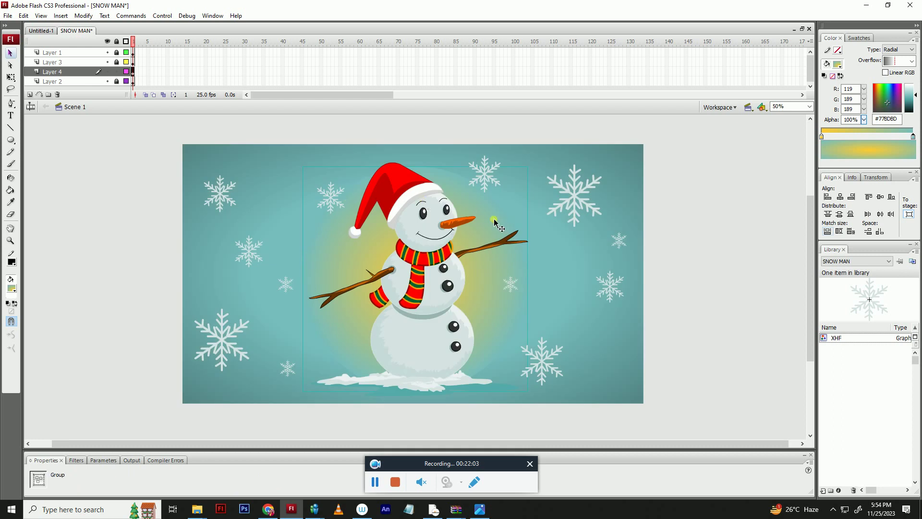
- Set the alpha of the radial gradient's teal outer color to 0% inside the circle's group
double_click(489, 212)
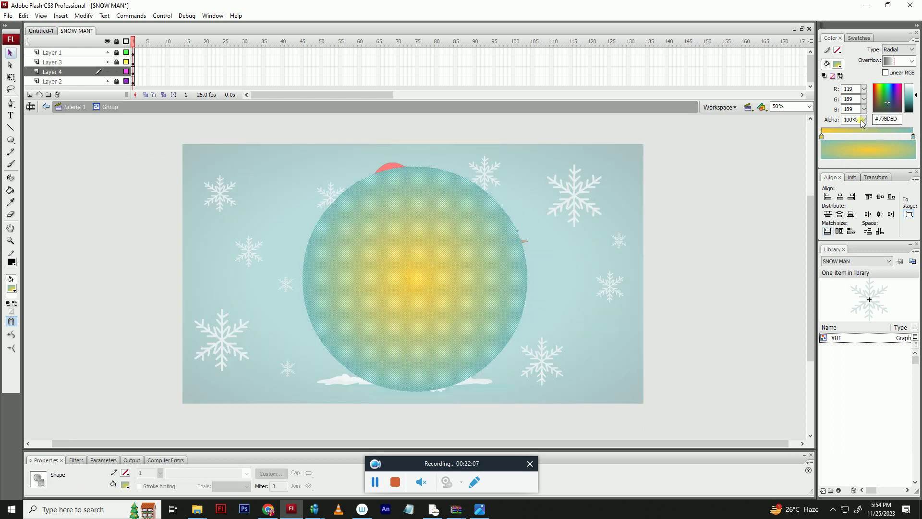
drag(864, 120, 863, 215)
double_click(763, 237)
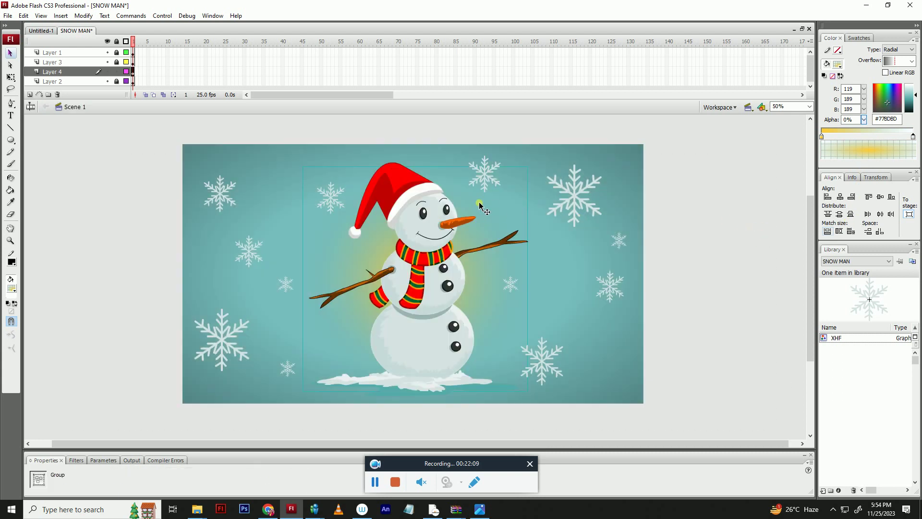
- Enlarge the glow circle in two rounds with Free Transform and recenter it behind the snowman
key(q)
drag(528, 167, 588, 119)
drag(478, 197, 460, 215)
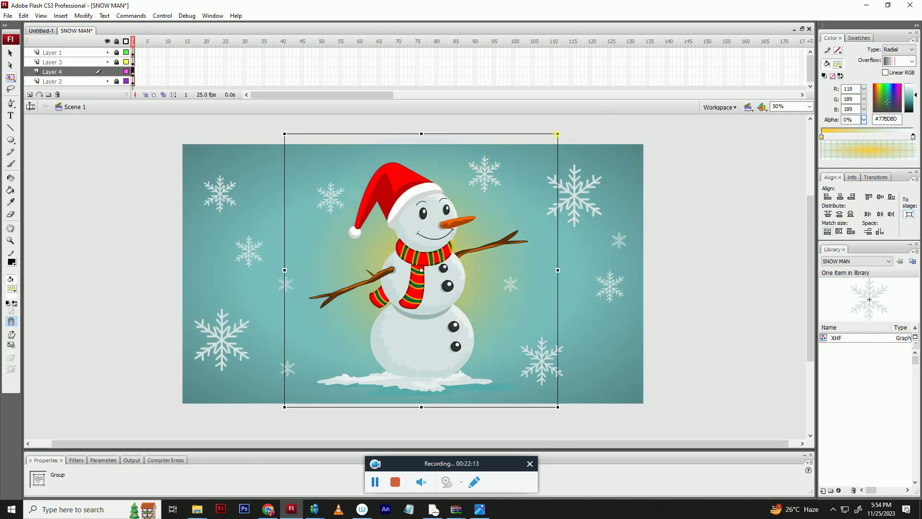
drag(558, 134, 646, 116)
drag(481, 210, 466, 230)
drag(474, 224, 461, 243)
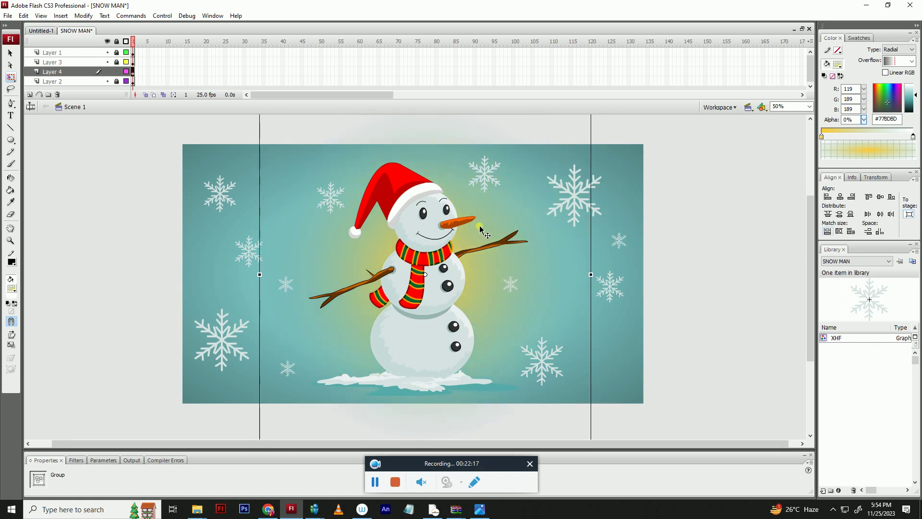
- Scale the glow circle by 120% and save the document
key(ctrl+alt+s)
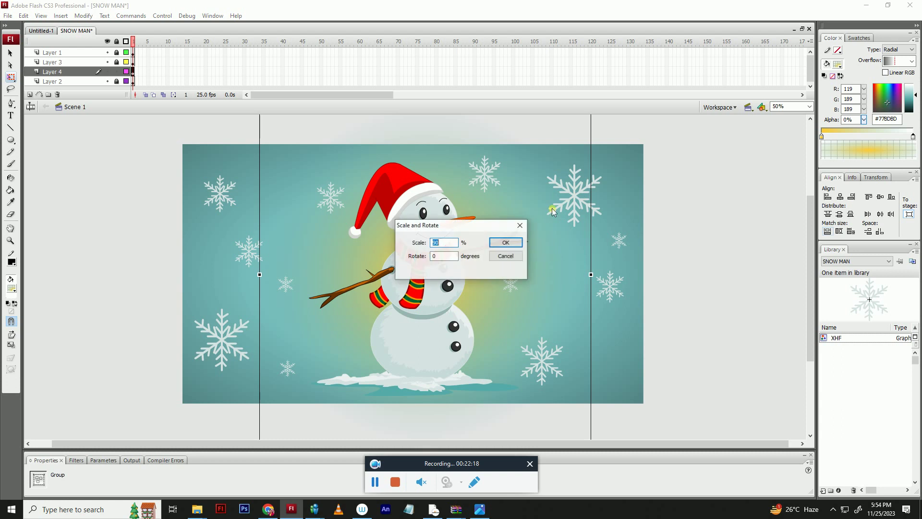
text(120)
key(Return)
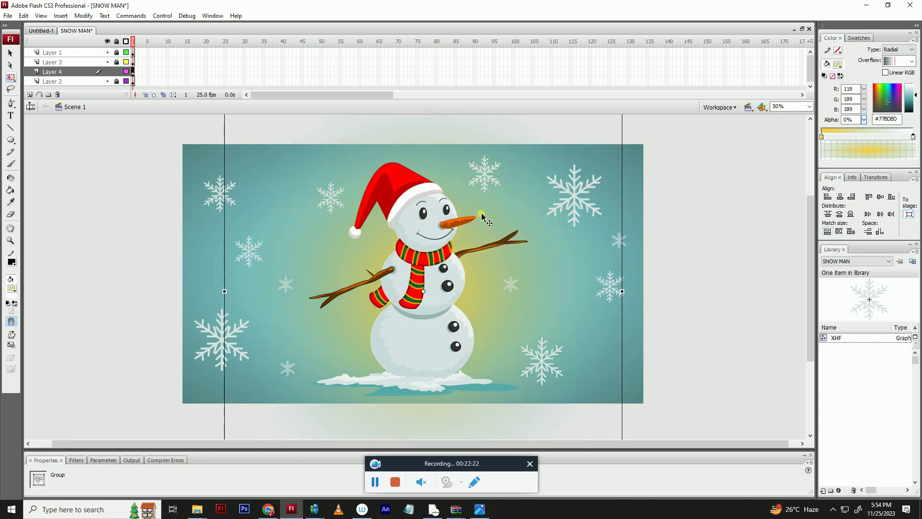
click(701, 217)
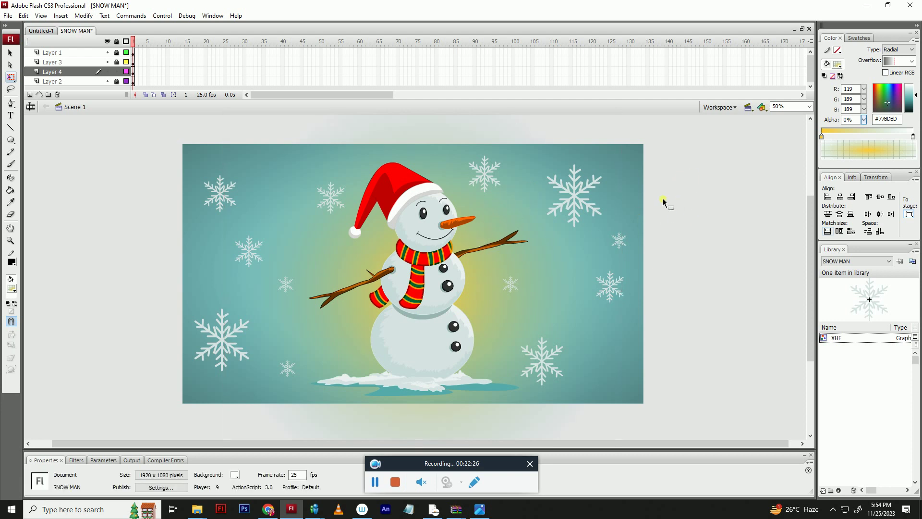
key(ctrl+s)
- Check the picture with the background layer and the glow layer each hidden and shown again
click(108, 82)
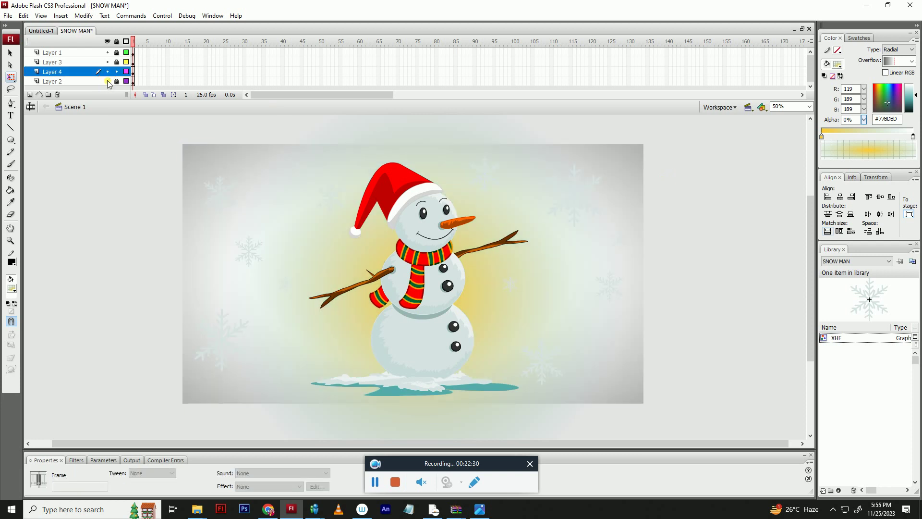
click(107, 81)
click(108, 71)
click(108, 72)
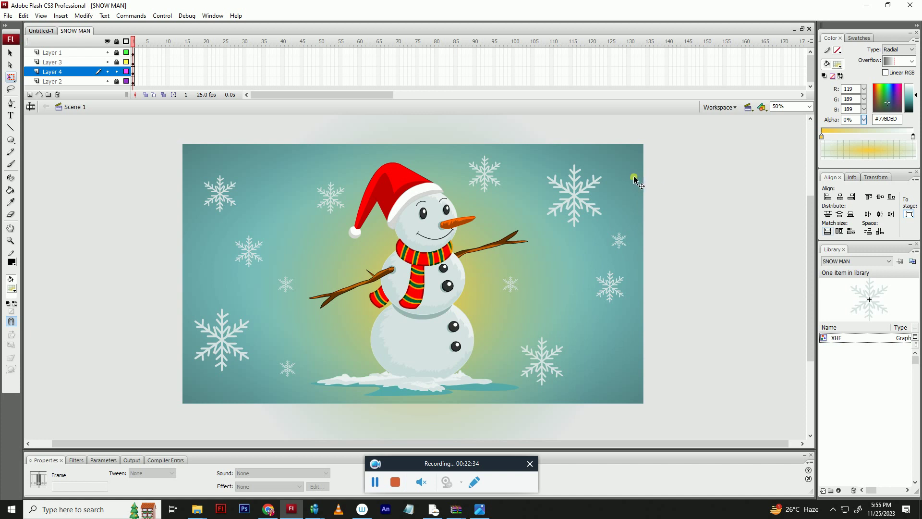
- Shift the glow circle slightly to the right behind the snowman's body
drag(484, 293, 519, 287)
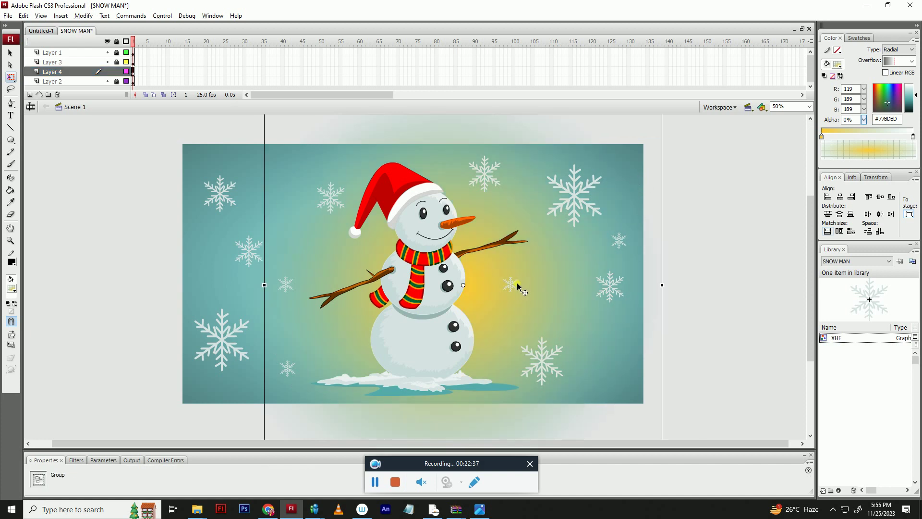
drag(358, 271, 330, 271)
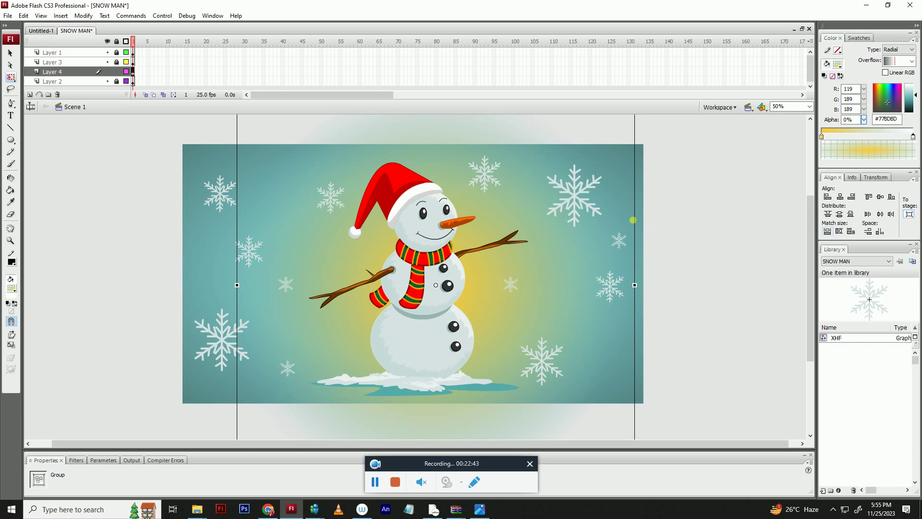
click(682, 238)
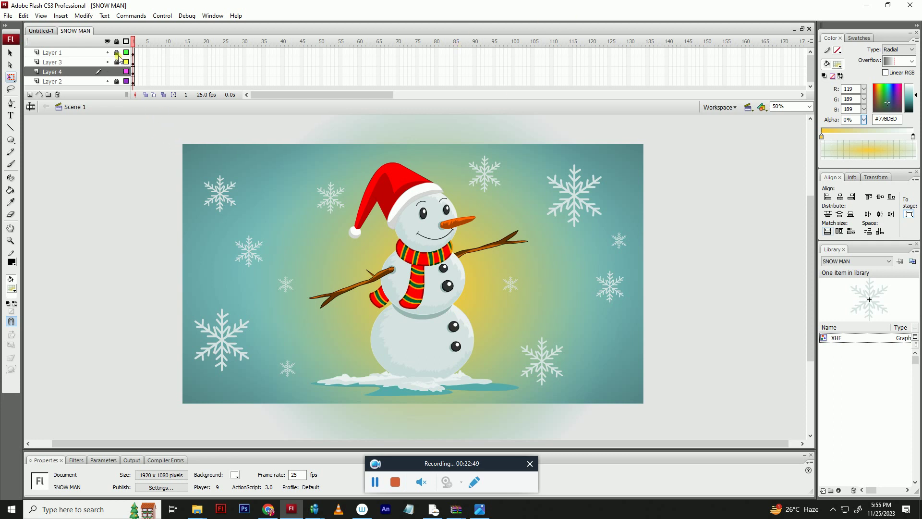
- On a new topmost layer, draw a small rectangle beside the stage and delete its fill, keeping the outline
click(83, 55)
click(29, 95)
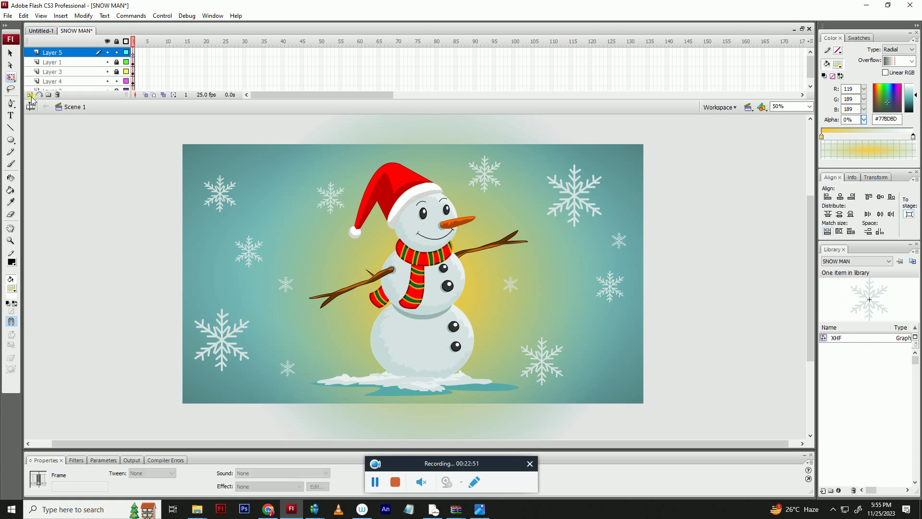
key(r)
drag(116, 167, 143, 208)
key(v)
click(131, 189)
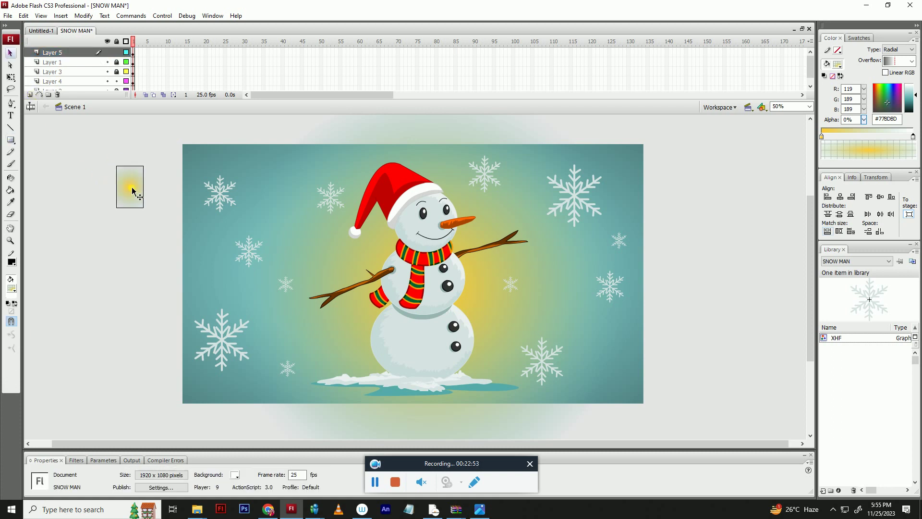
key(Delete)
- Match the rectangle outline's width and height to the stage and align it to cover the stage exactly
drag(96, 146, 148, 225)
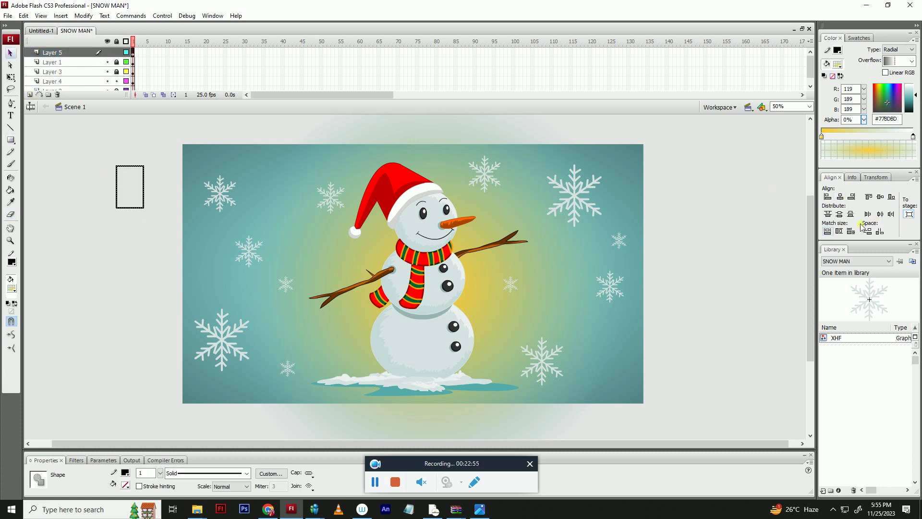
click(827, 230)
click(839, 231)
click(868, 231)
click(879, 231)
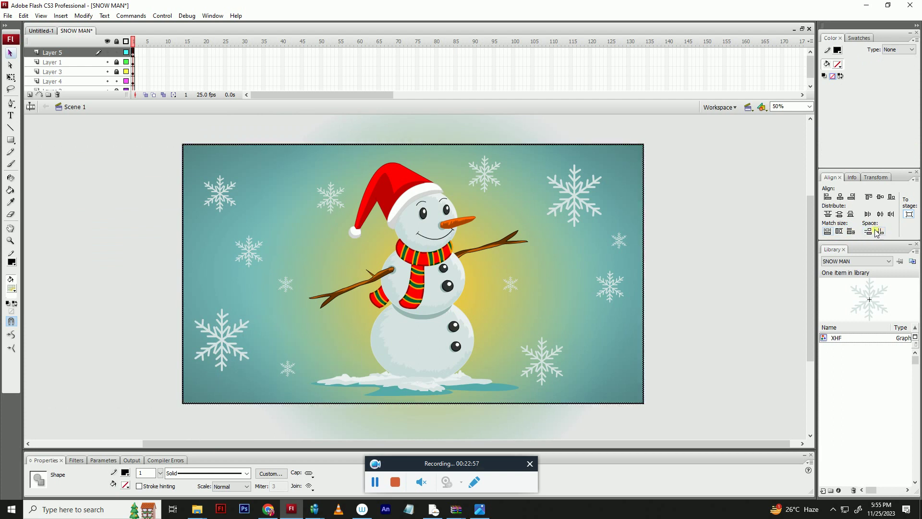
click(739, 214)
- Draw a second rectangle outline and stretch it well beyond the stage on all sides to form an outer frame
key(r)
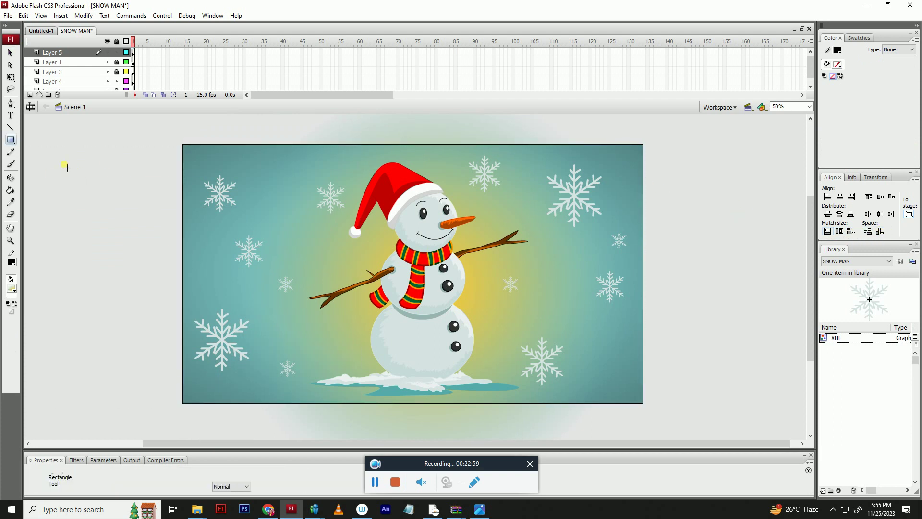
drag(63, 160, 96, 193)
key(v)
drag(54, 150, 423, 434)
key(q)
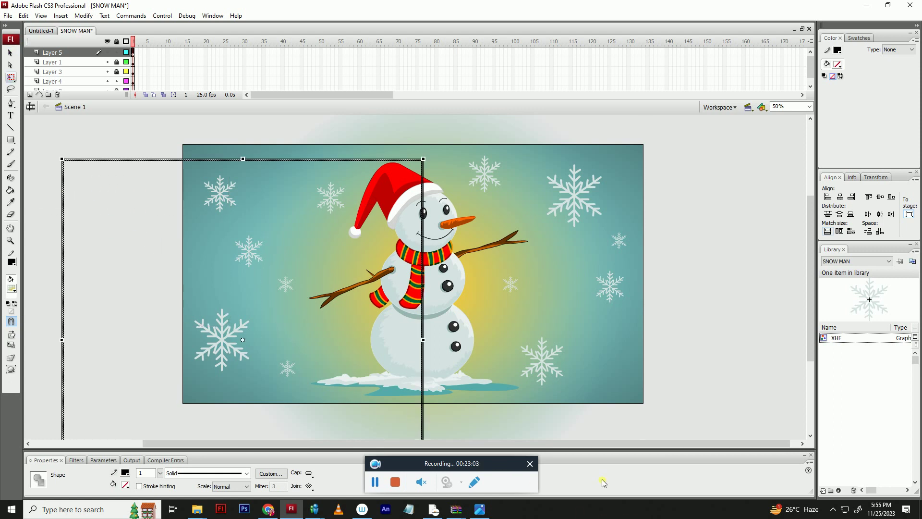
drag(430, 167, 503, 79)
drag(63, 300, 0, 300)
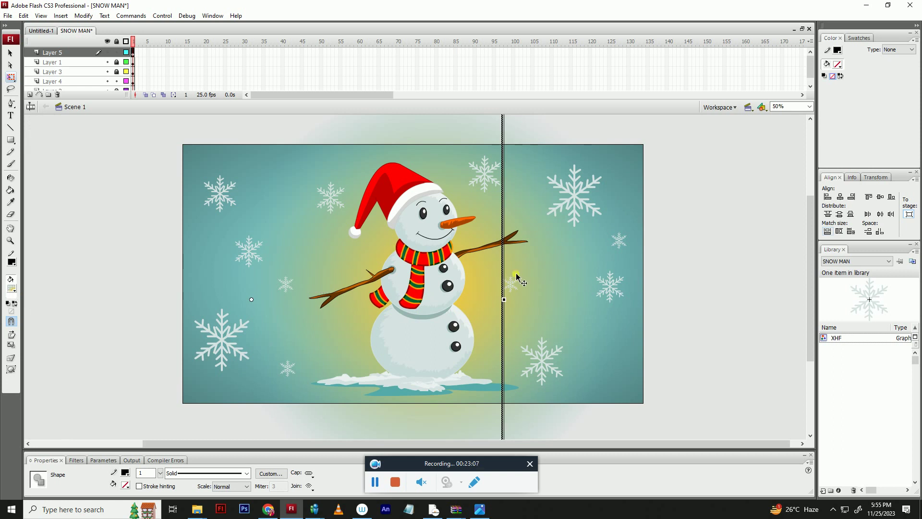
drag(510, 306, 844, 307)
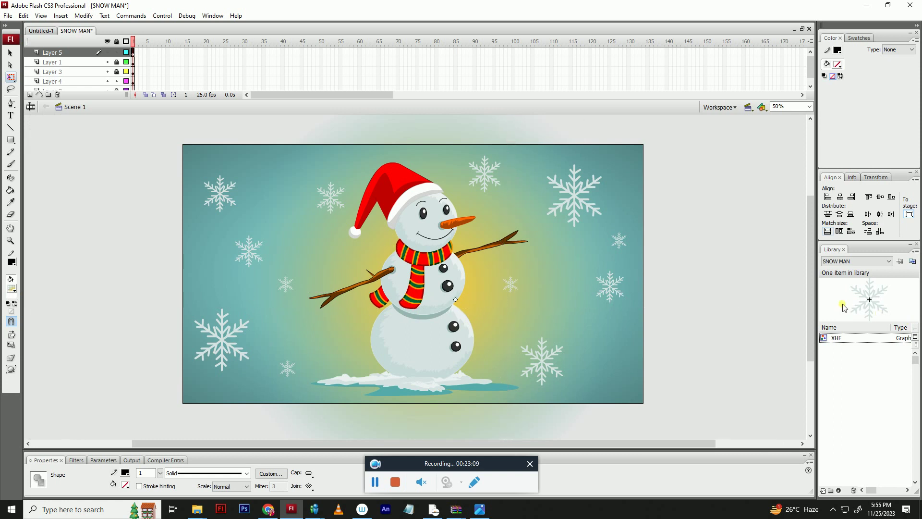
- Fill the area between the two outlines with black #000000, then lock Layer 5 and save the document
click(12, 288)
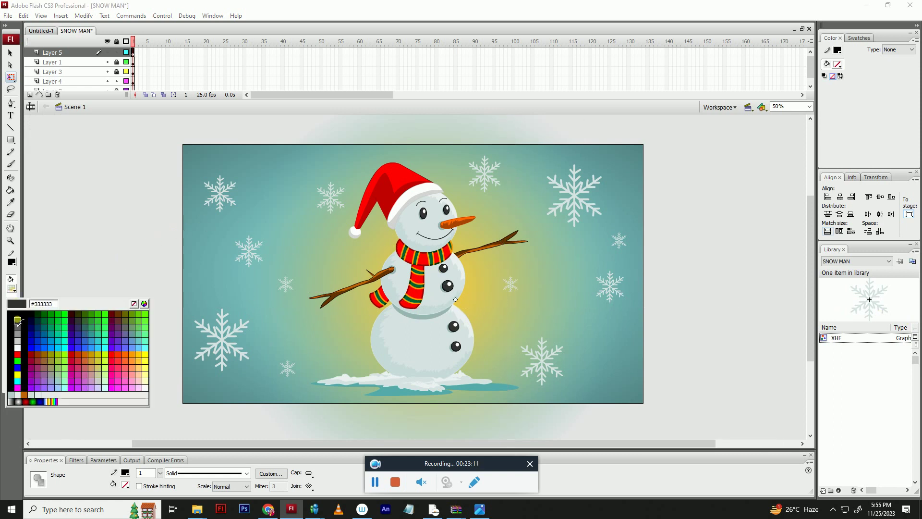
click(19, 317)
key(k)
click(65, 268)
key(v)
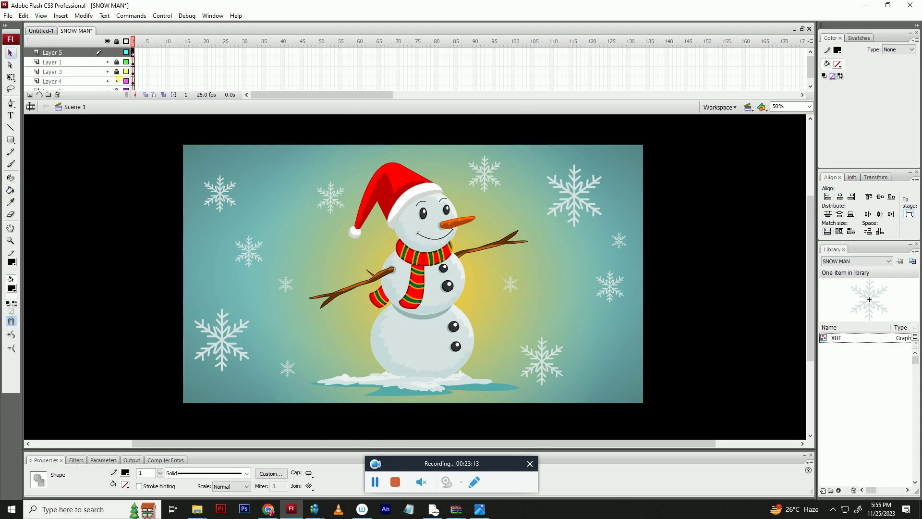
click(117, 52)
key(ctrl+s)
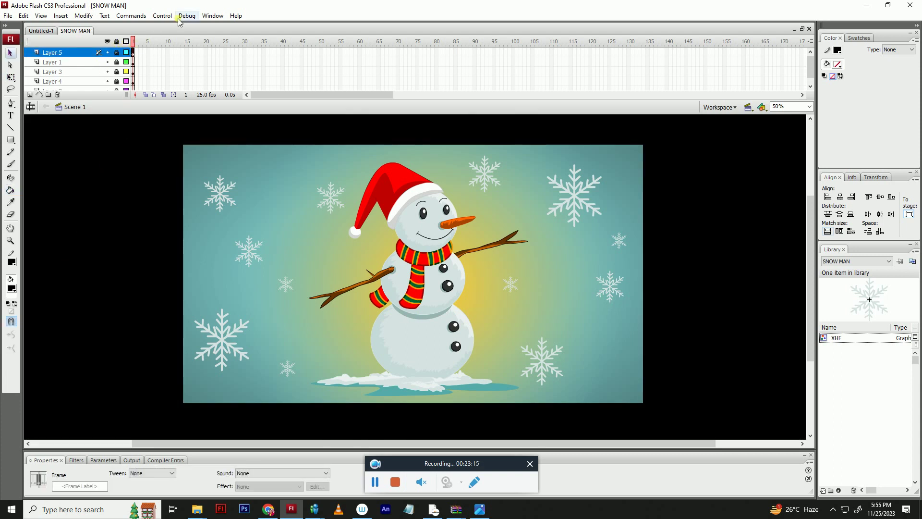
click(377, 481)
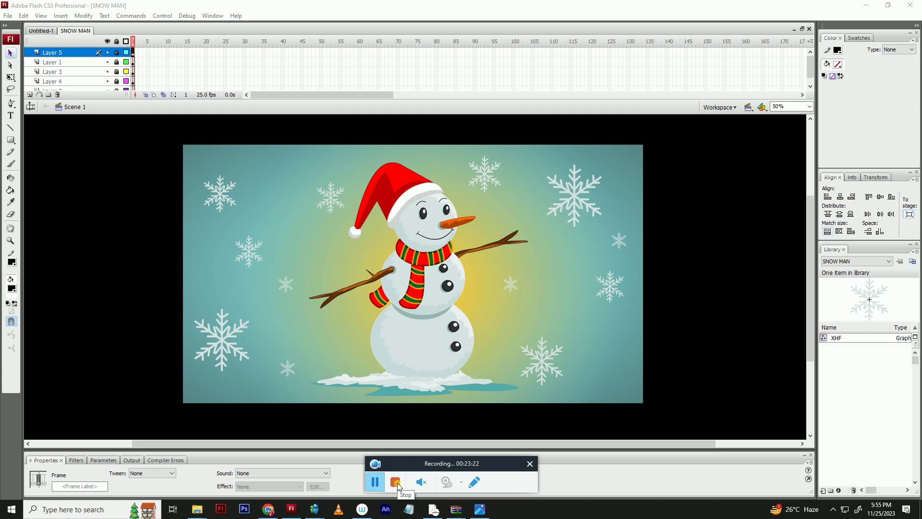
click(423, 320)
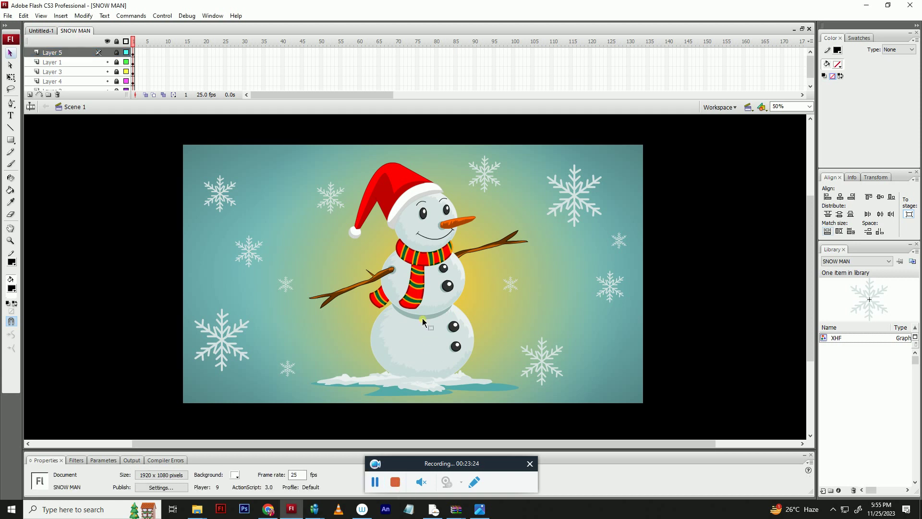
- Unlock Layer 1, copy the shadow between the lower two snowballs up beneath the scarf, and scale the copy to 90%
click(108, 61)
click(108, 62)
click(116, 62)
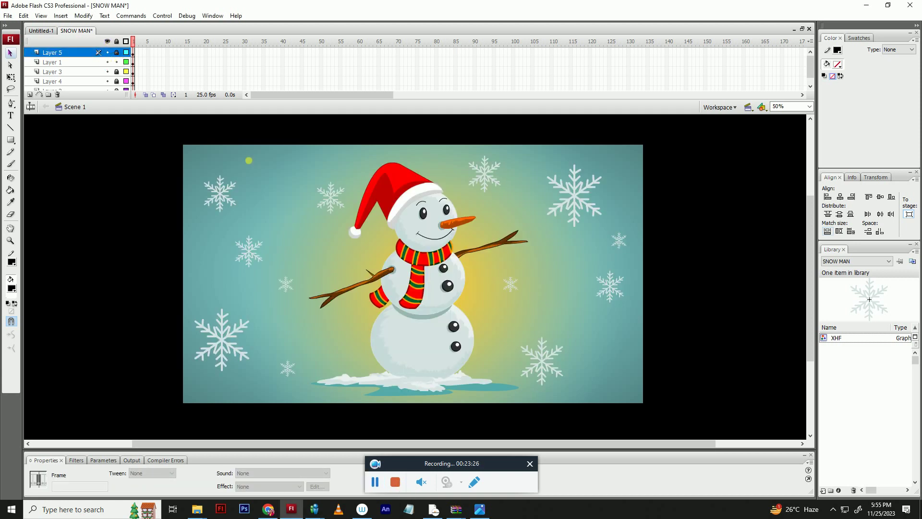
click(441, 316)
drag(441, 315, 441, 266)
key(ctrl+alt+s)
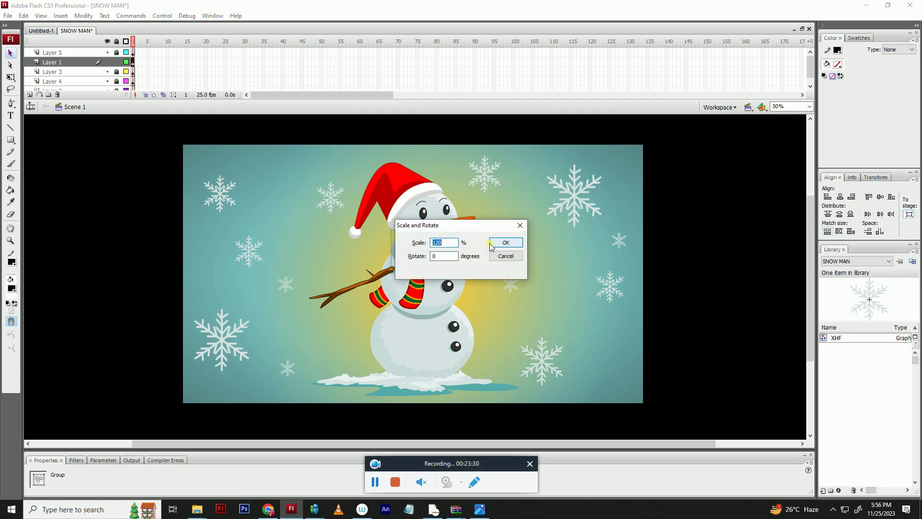
text(90)
click(489, 244)
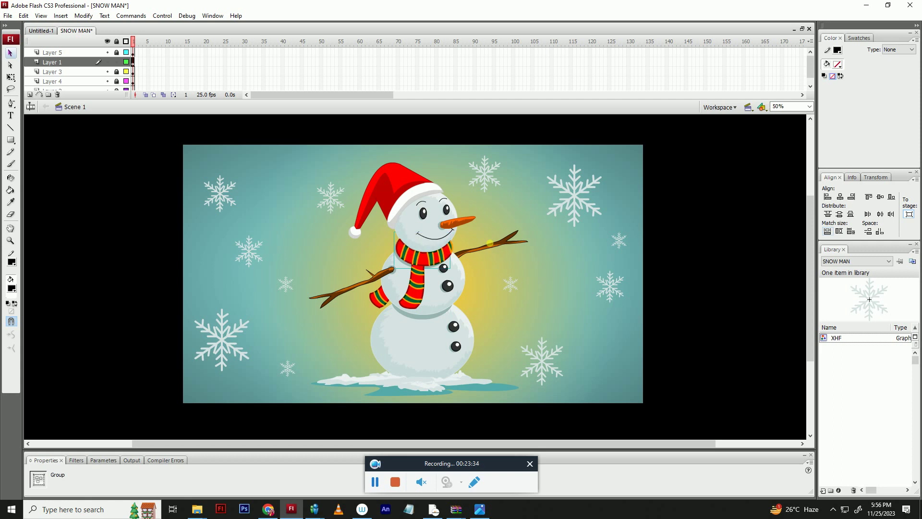
- Nudge the copied shadow slightly right and down so it sits just below the scarf
key(Right)
key(Right)
key(Right)
key(Right)
key(Right)
key(Down)
key(Down)
click(561, 231)
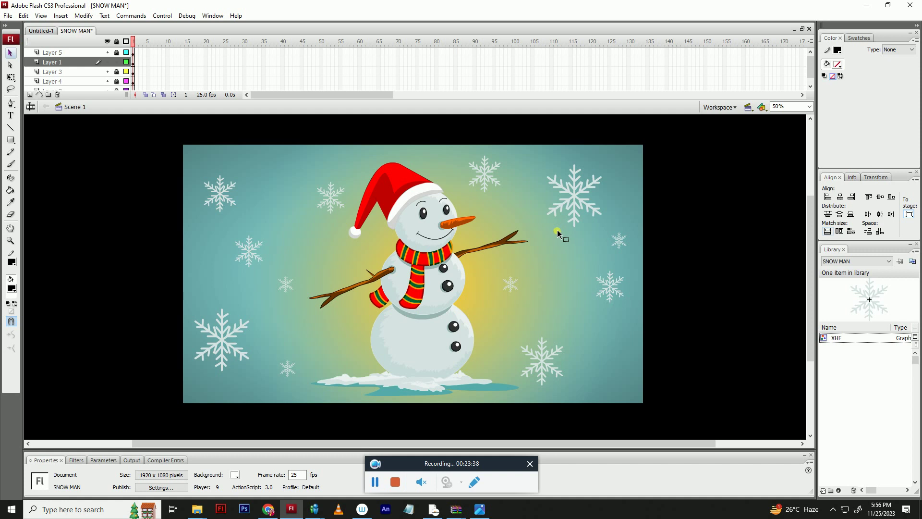
- Sample the scarf shadow's color #97B5B1 and, inside its group, outline a narrow shadow along the hanging scarf end with straight lines
click(20, 290)
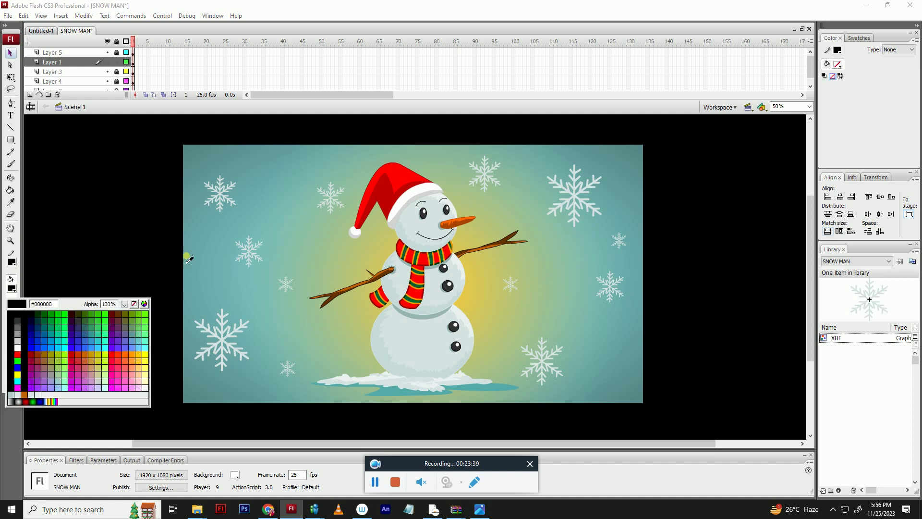
click(431, 271)
double_click(431, 271)
key(n)
drag(429, 265, 422, 309)
drag(422, 309, 412, 308)
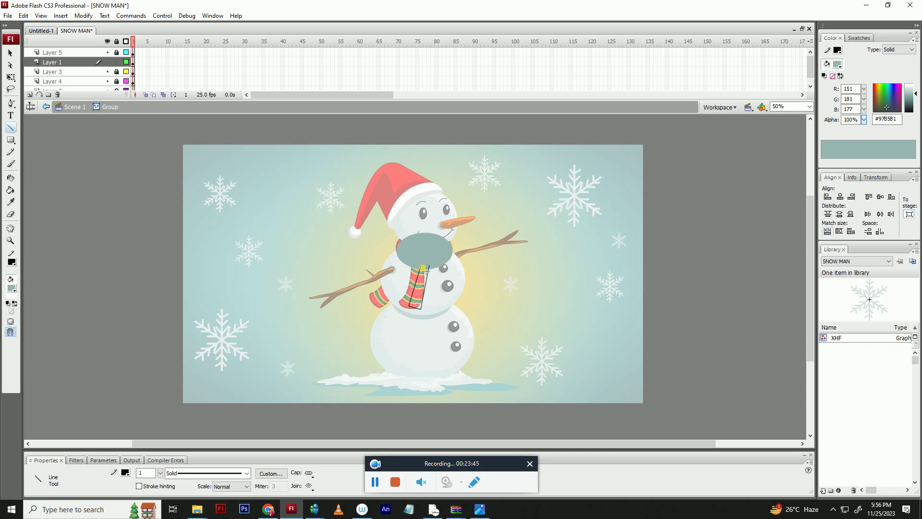